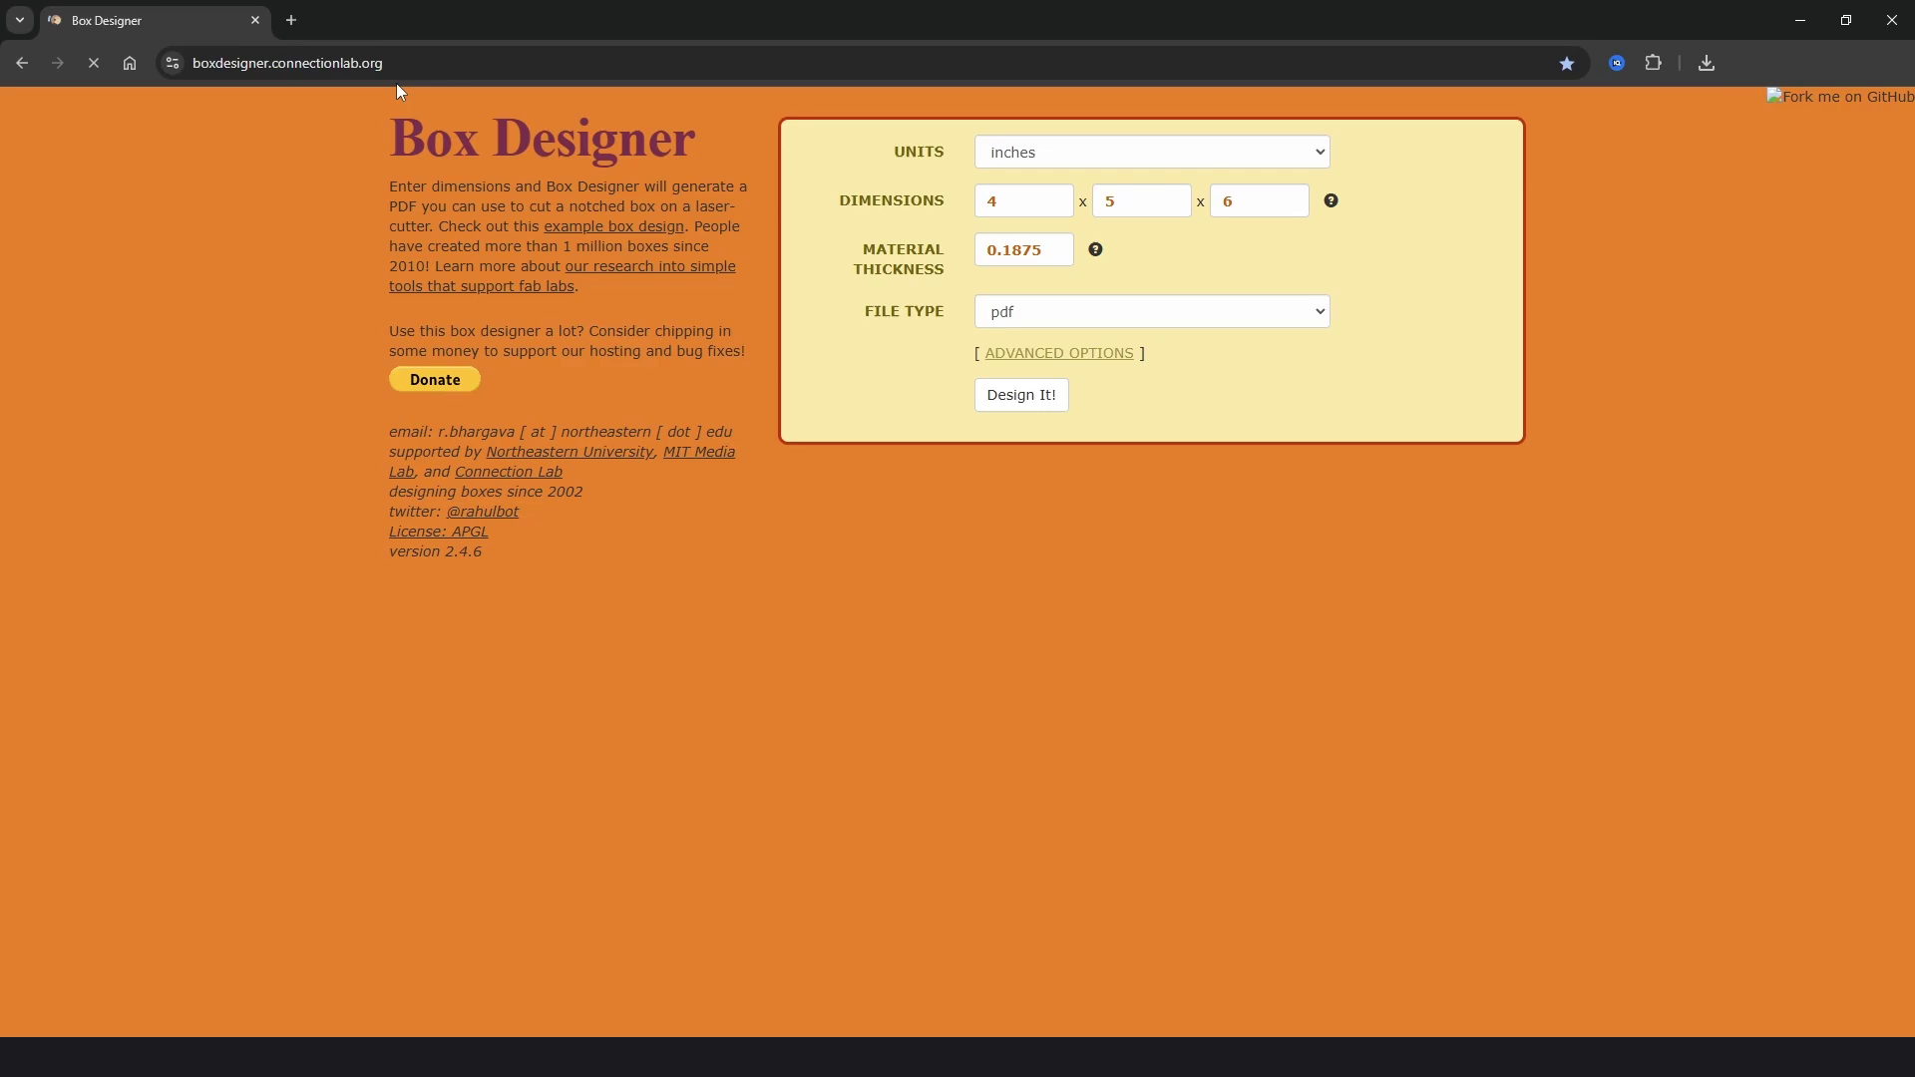
Keep inches, set the second and third dimensions to 4 and edit the thickness to 25.
click(1041, 158)
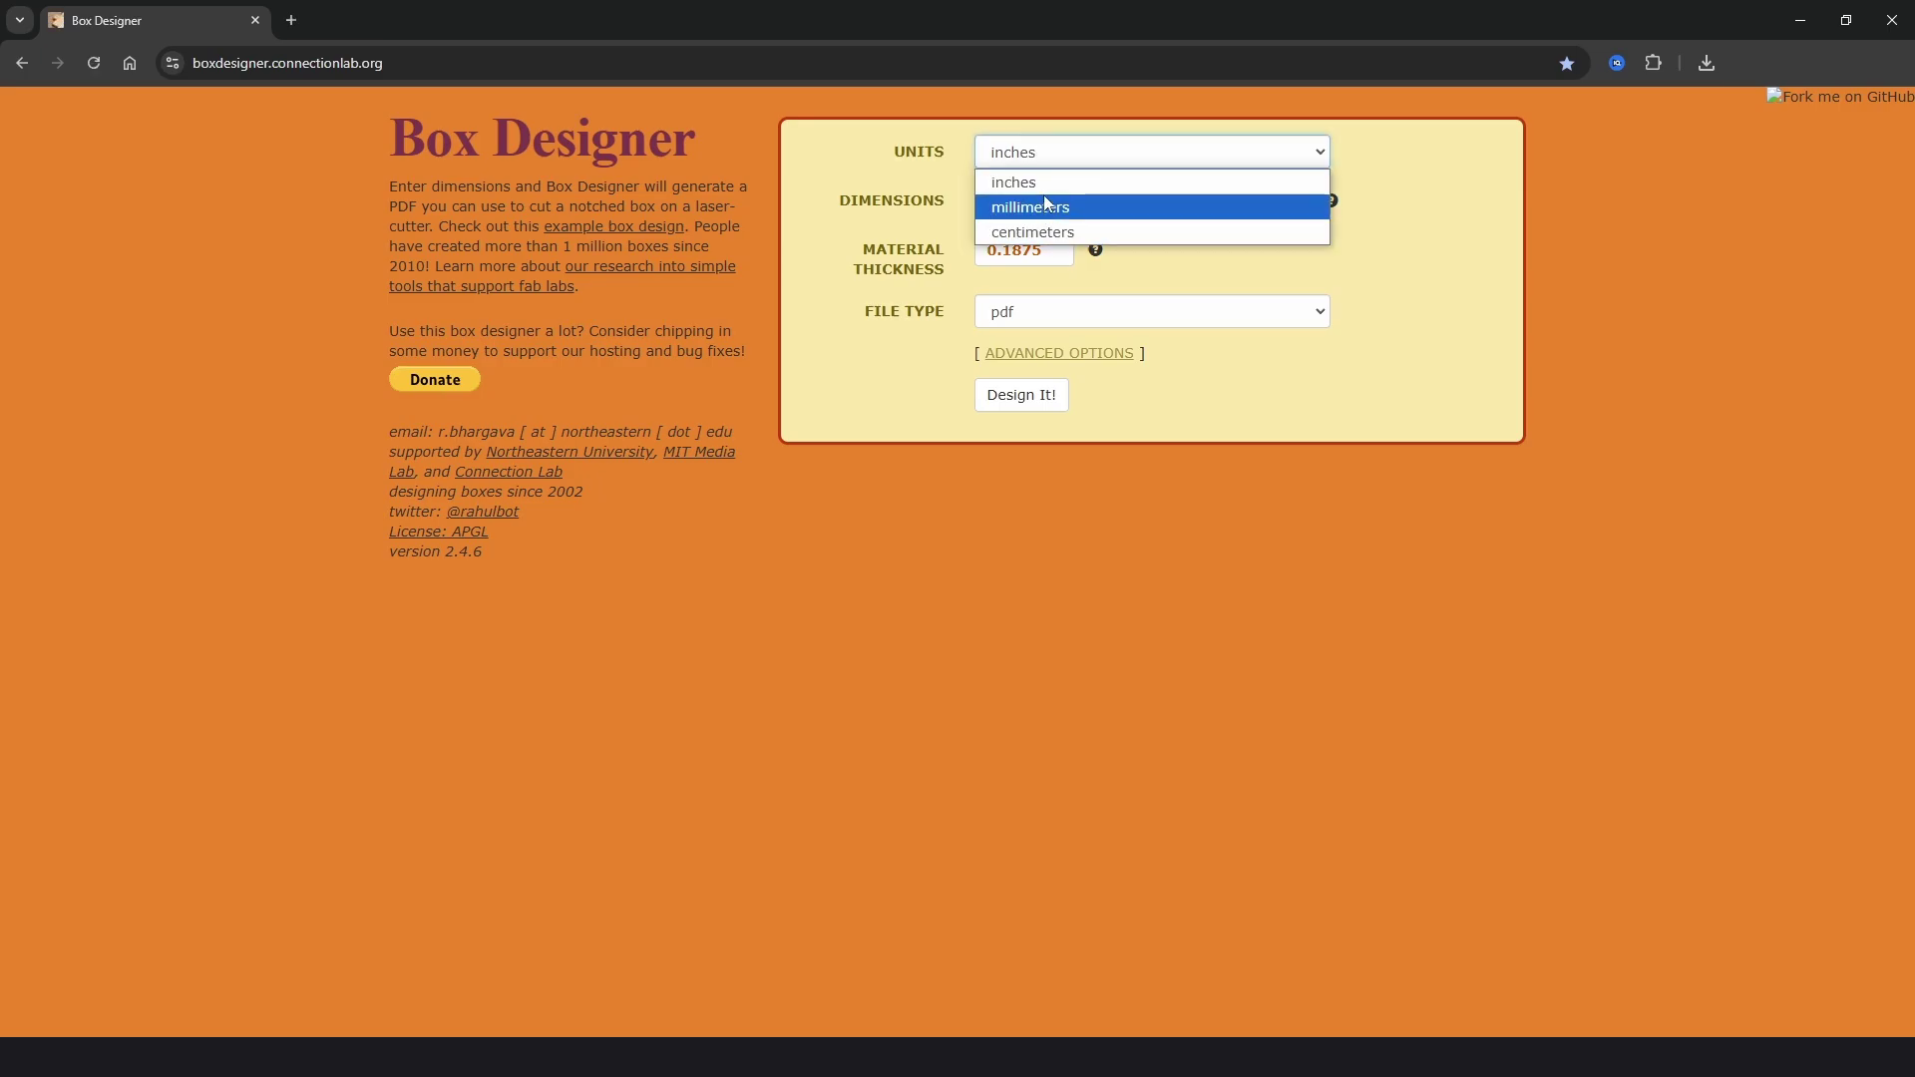
click(1489, 190)
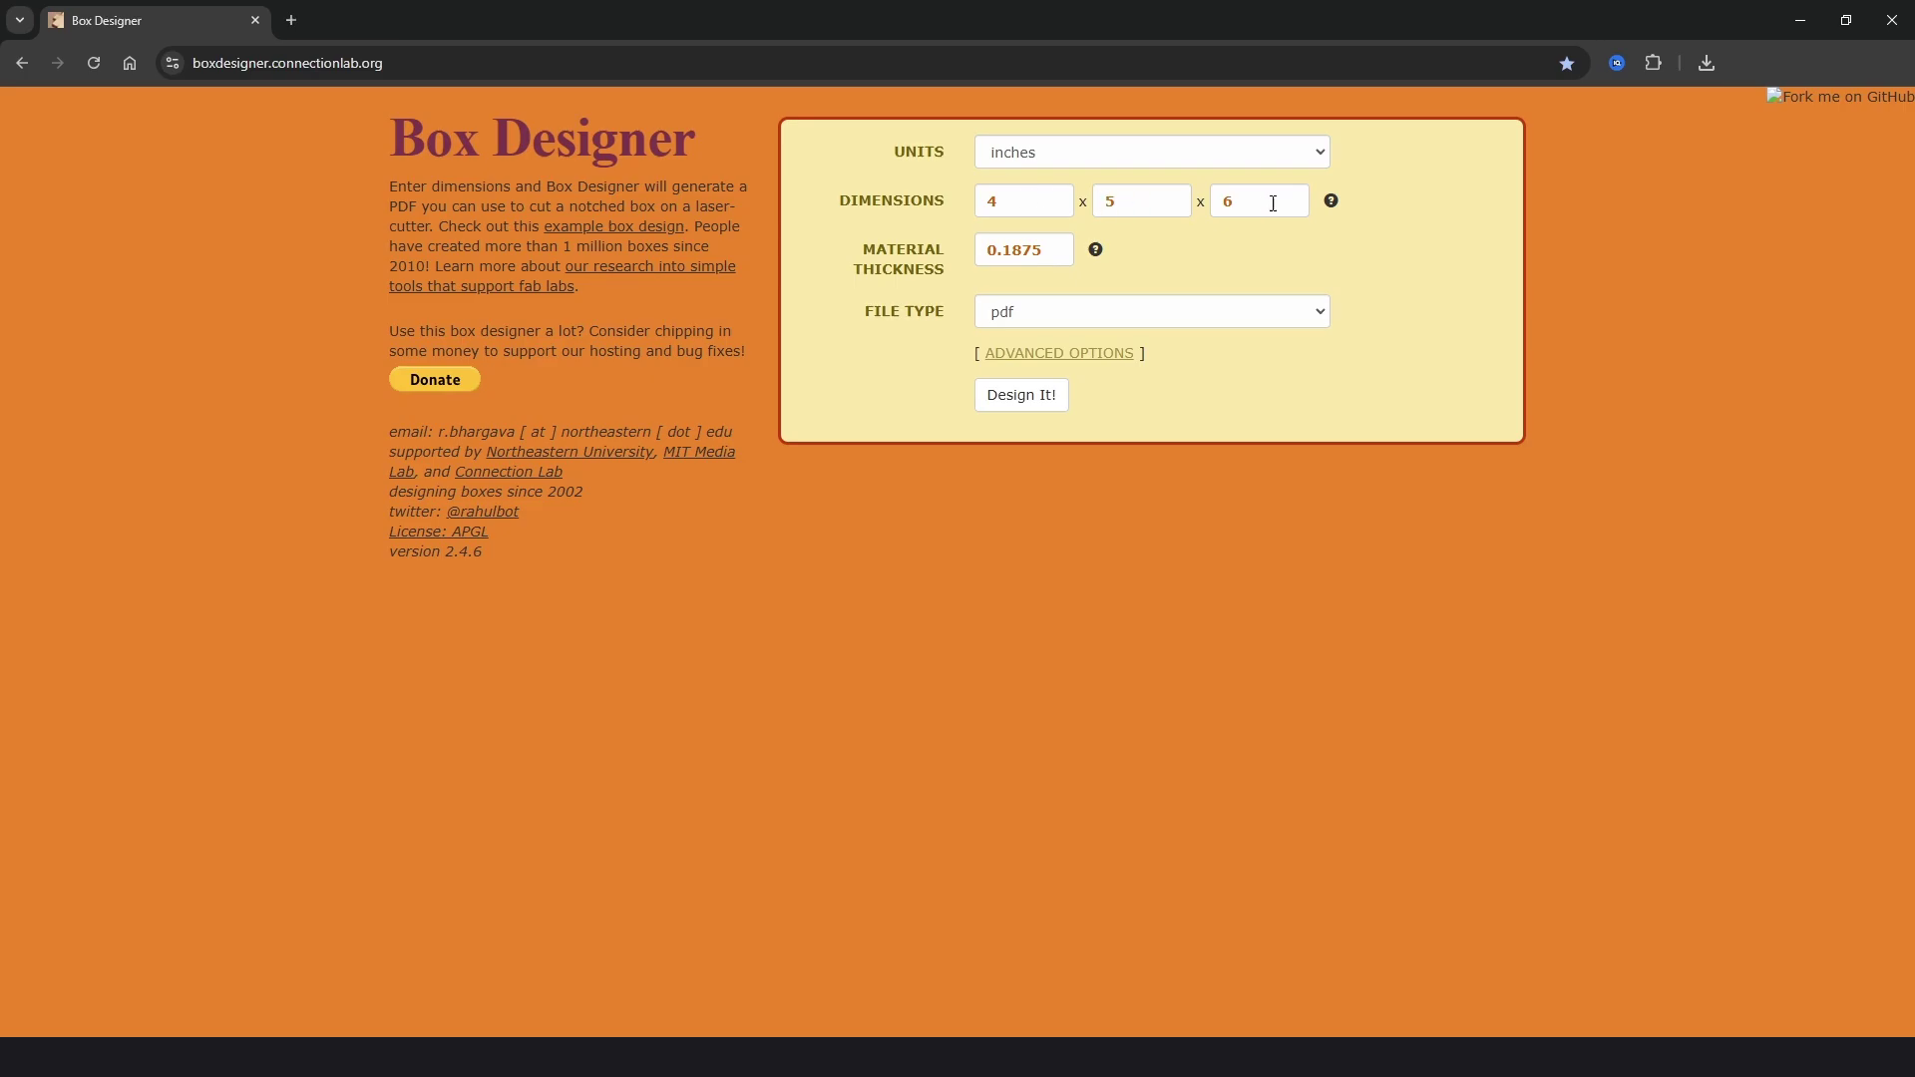
double_click(1154, 202)
text(4)
double_click(1237, 203)
text(4)
drag(1012, 249, 1049, 242)
text(25)
Switch units to millimeters and enter 100 for all three box dimensions.
click(1060, 154)
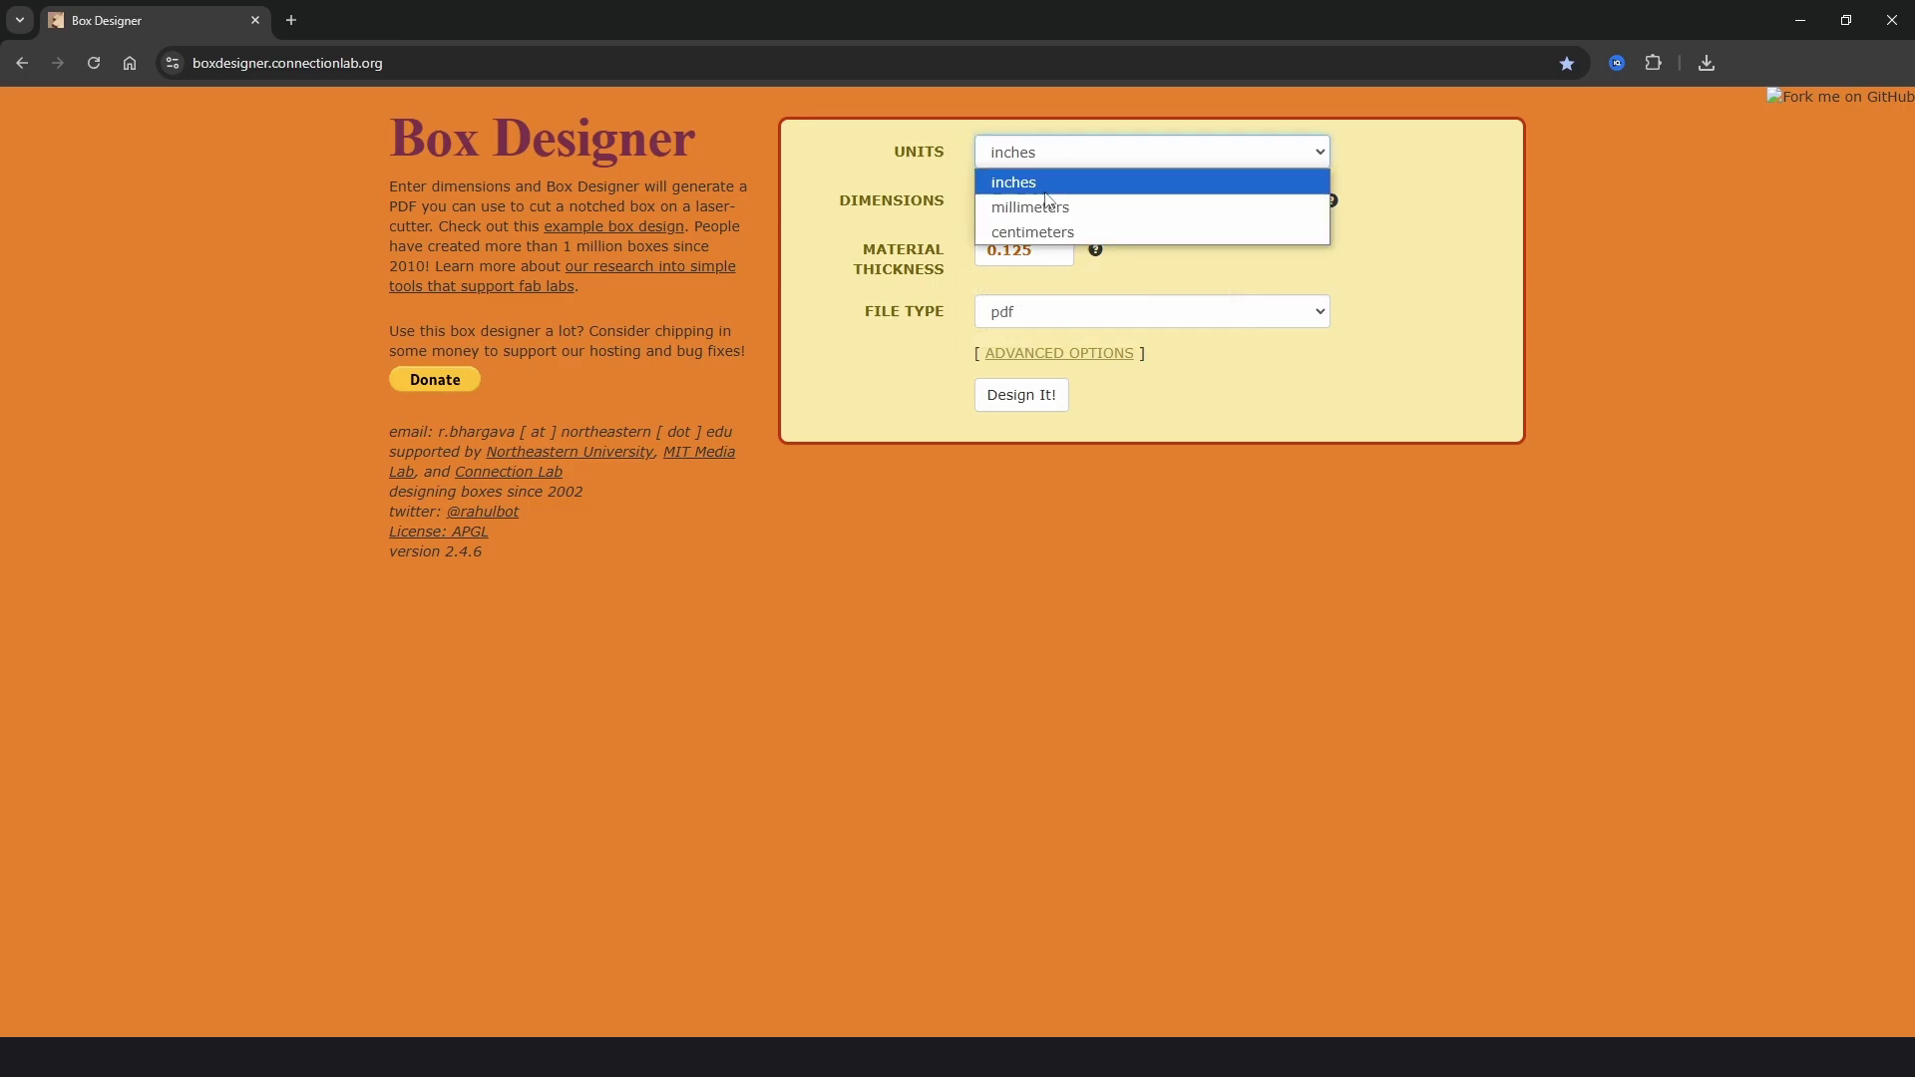
click(1046, 206)
key(Tab)
text(100)
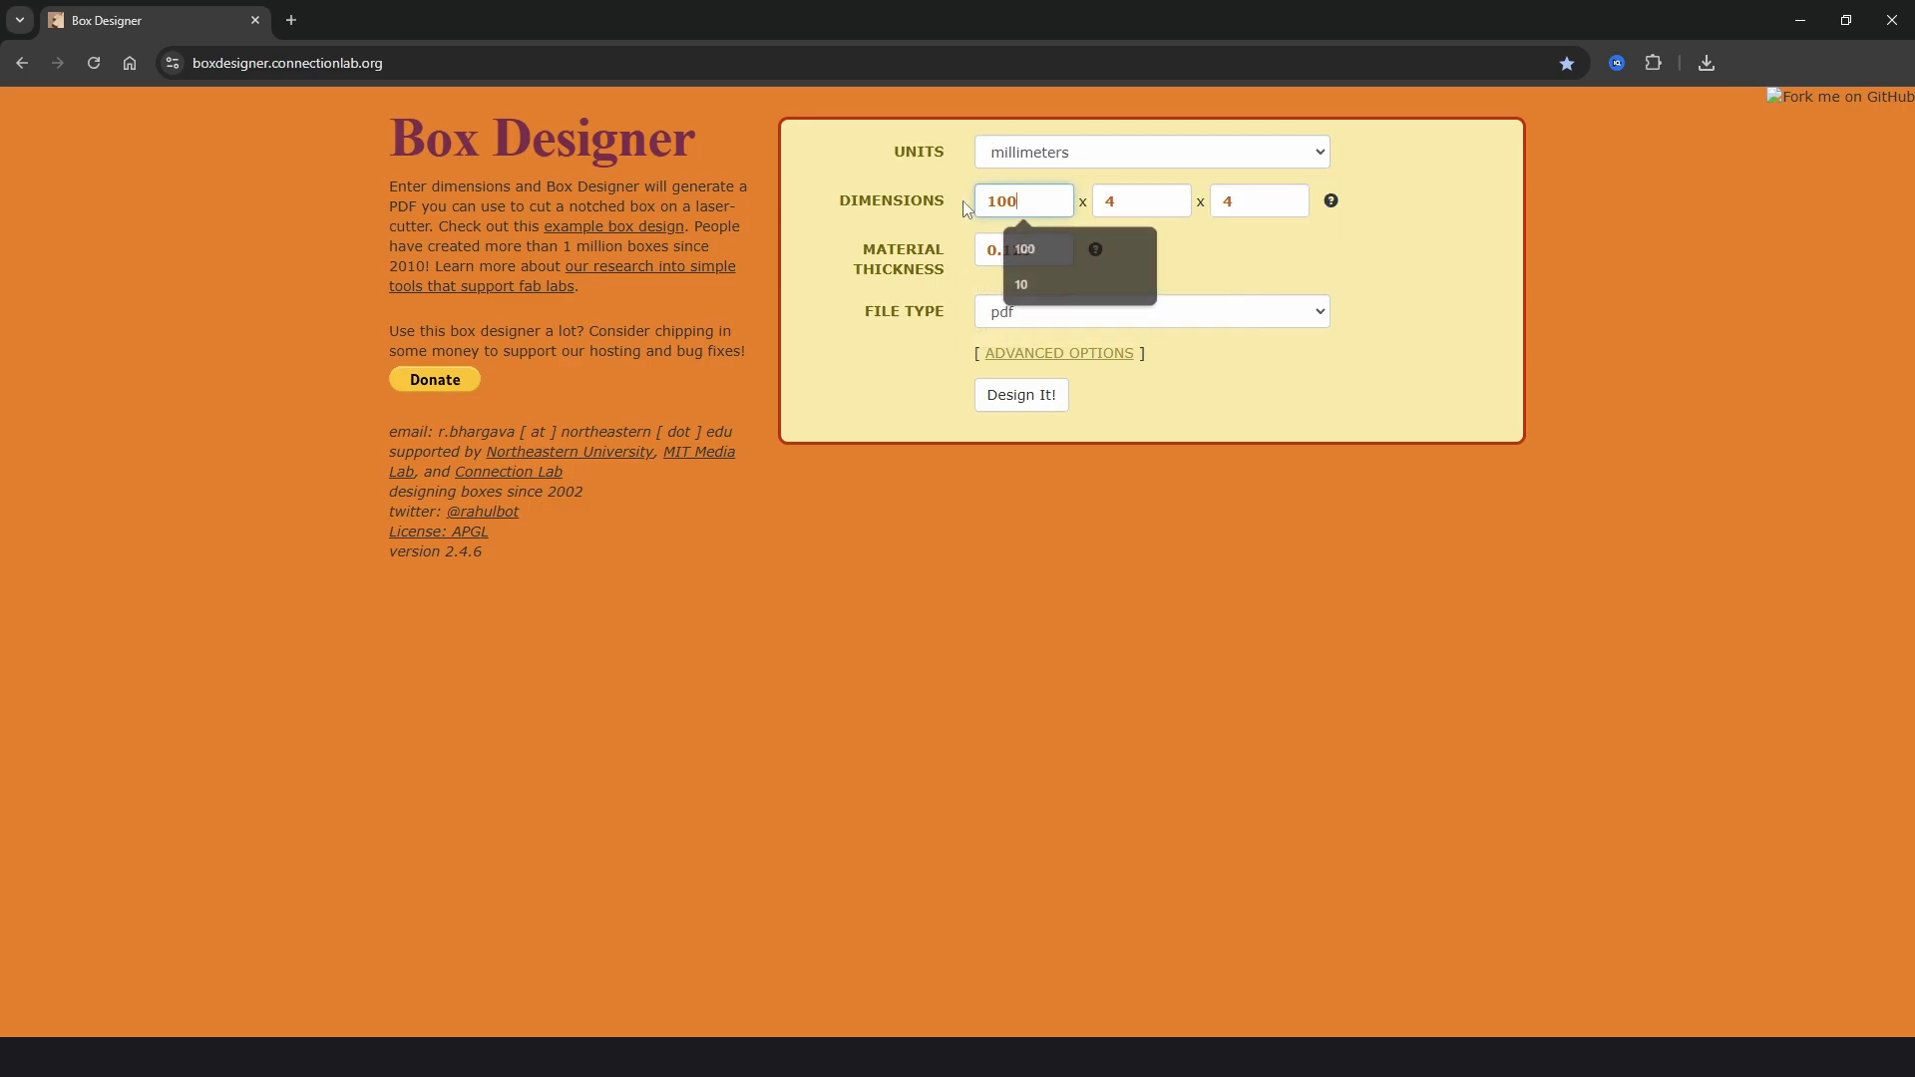
key(Tab)
text(100)
key(Tab)
text(1)
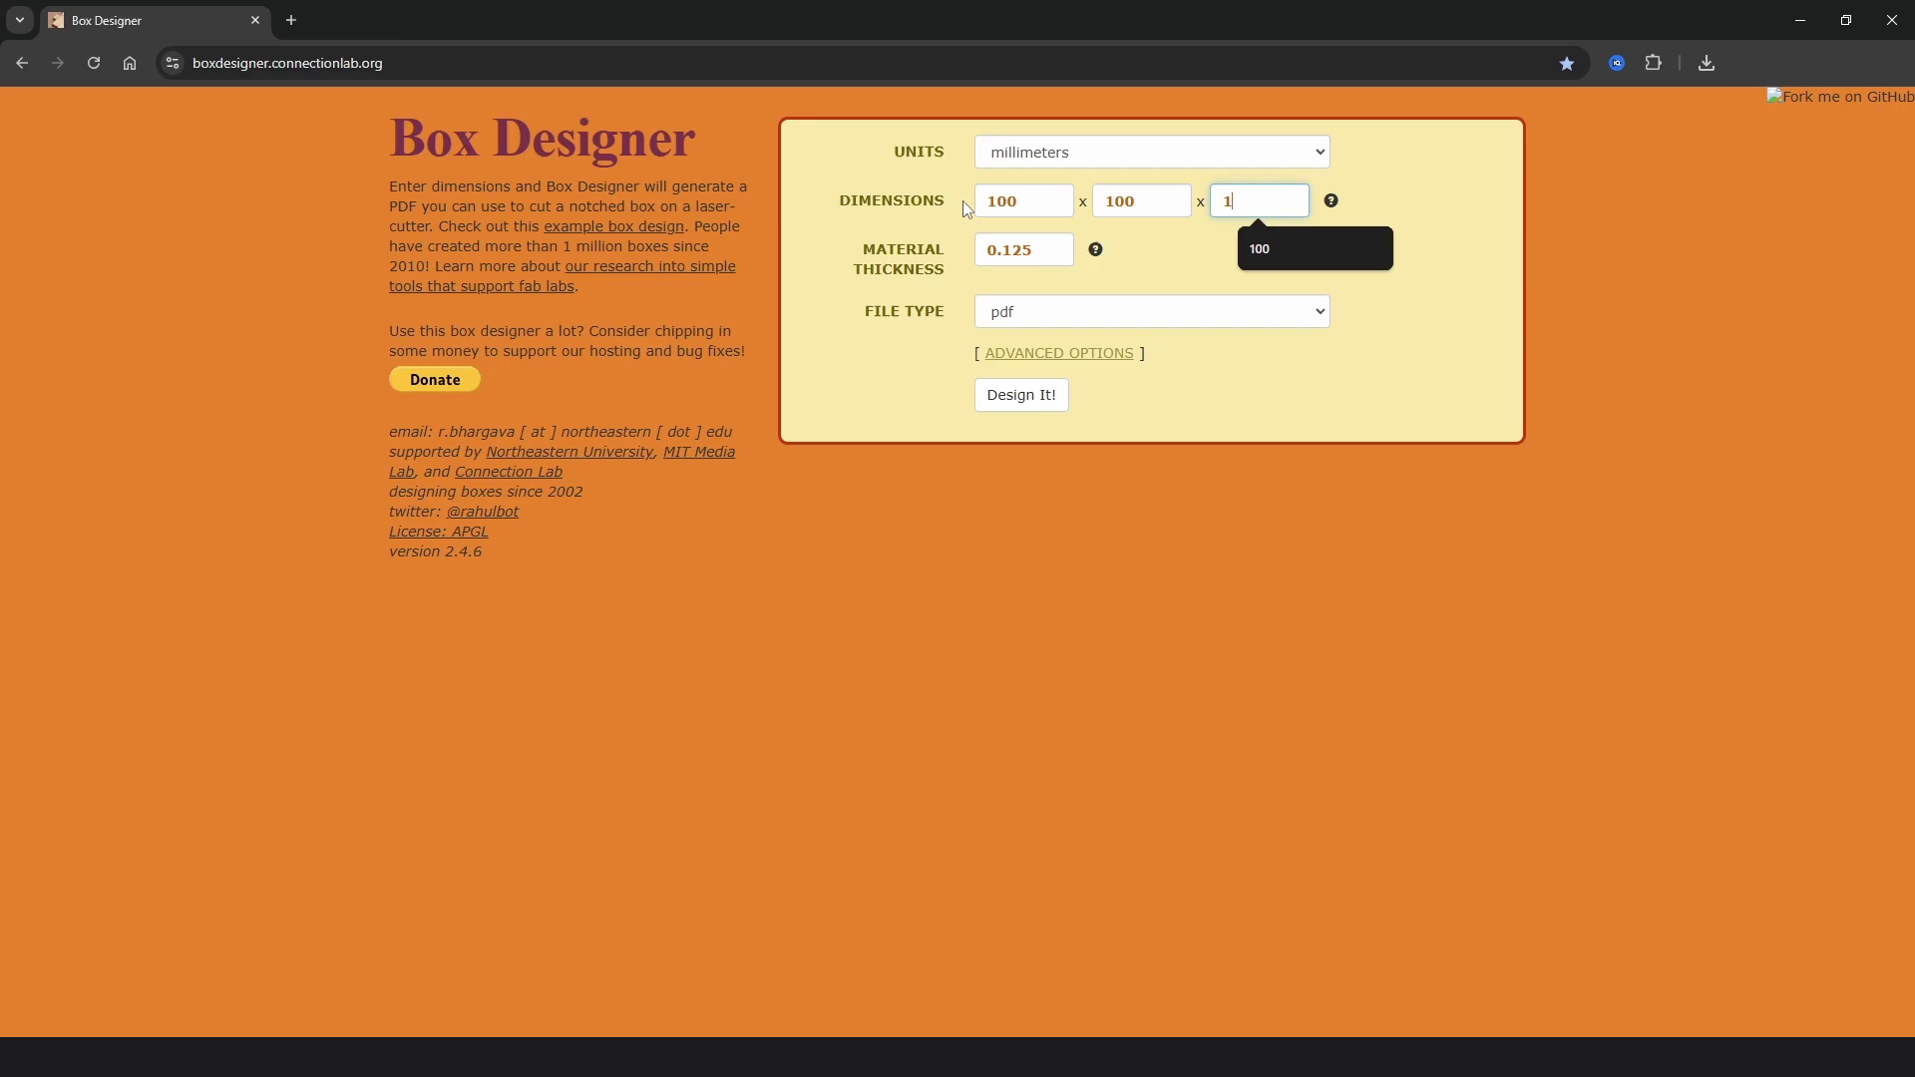
text(00)
Replace the material thickness with 3.
click(1024, 253)
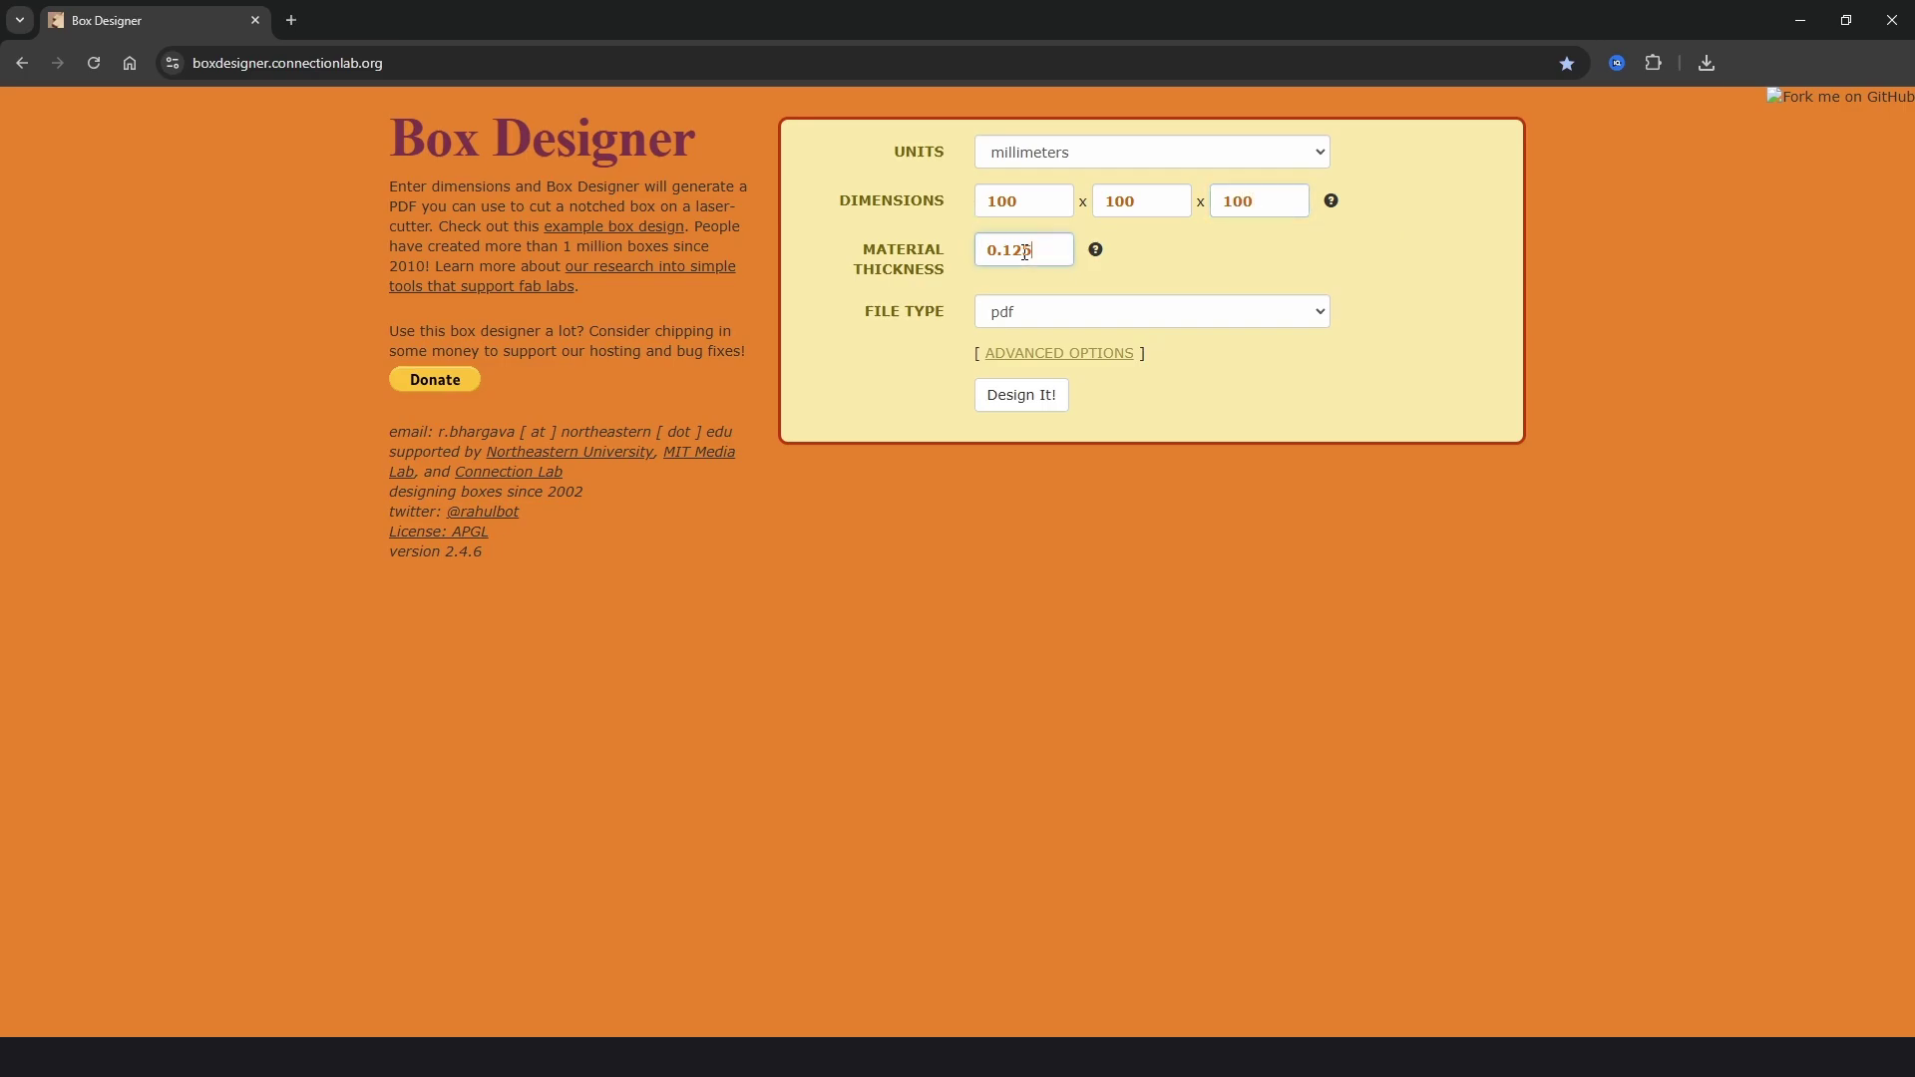
drag(1024, 252, 983, 252)
text(3)
click(1182, 248)
Choose svg output, keep the notched box cover, and generate the 100 mm box design.
click(1136, 315)
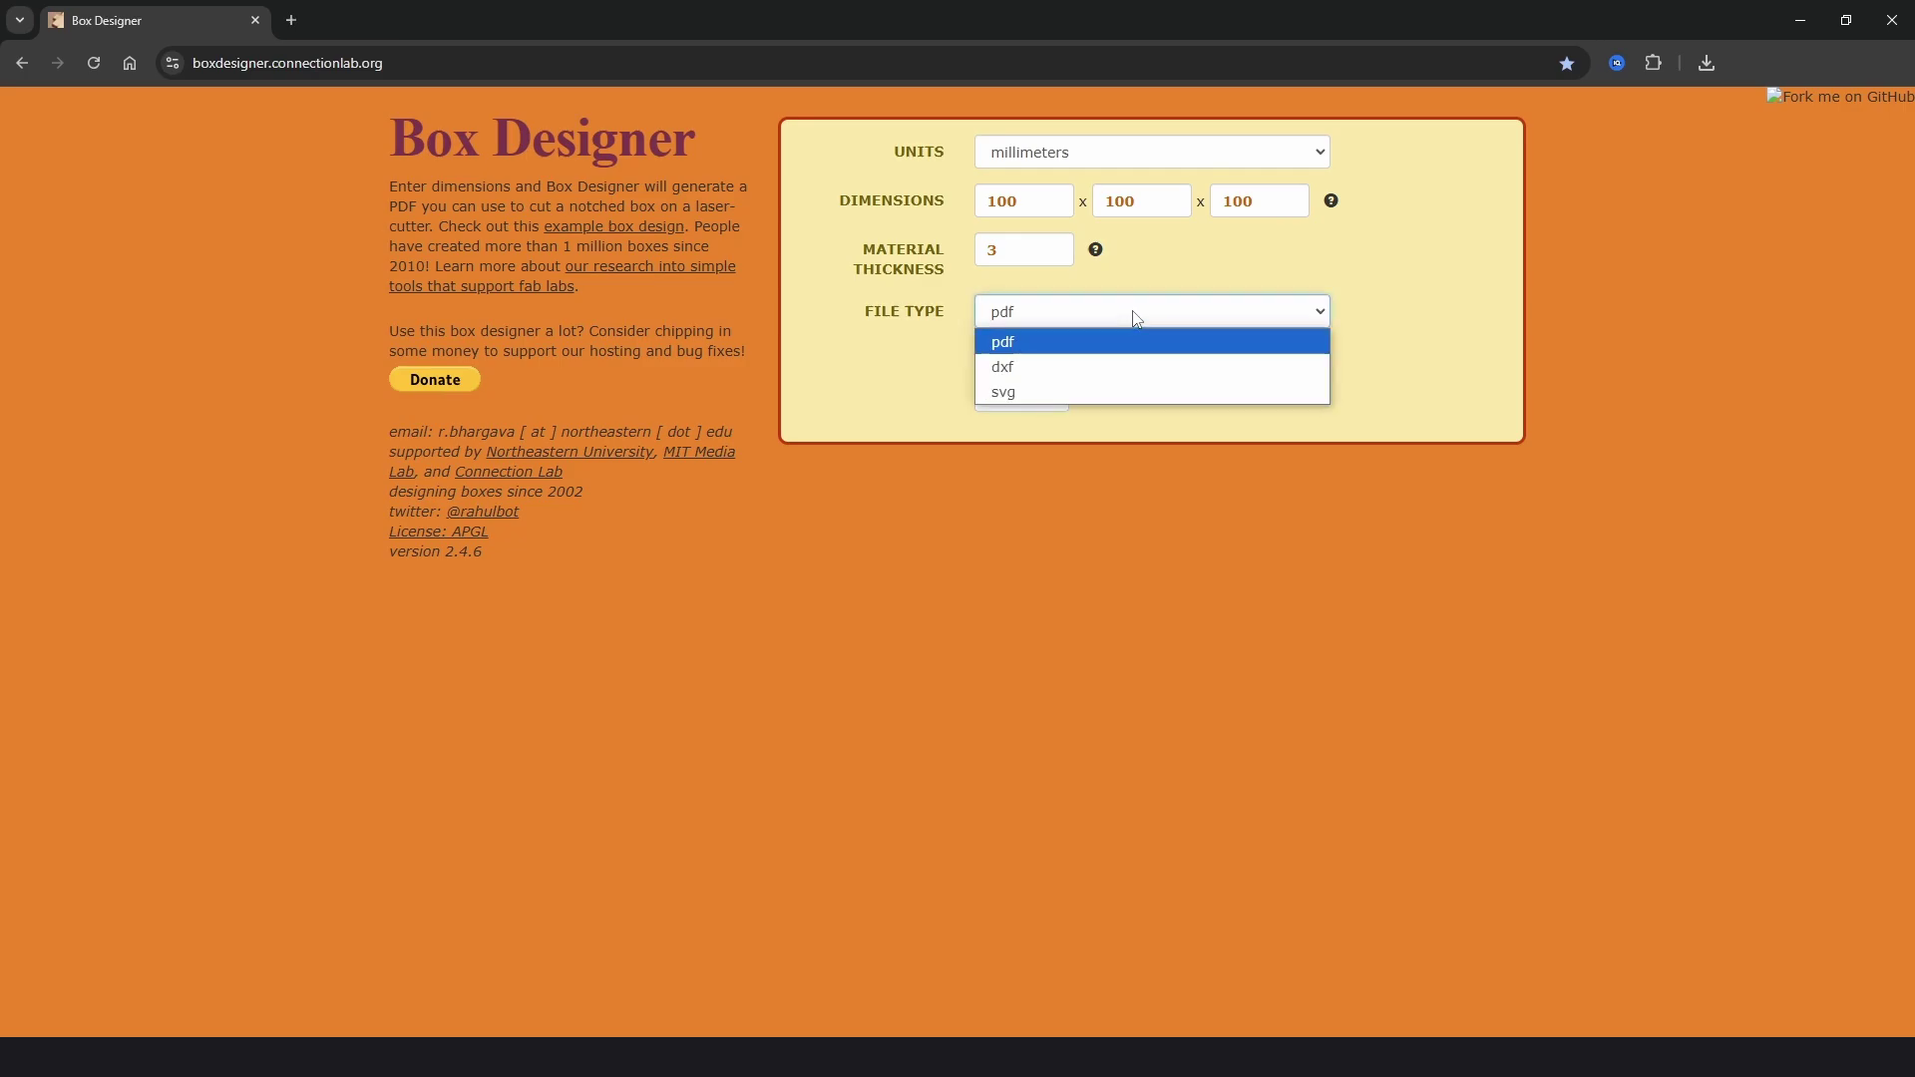
click(1040, 394)
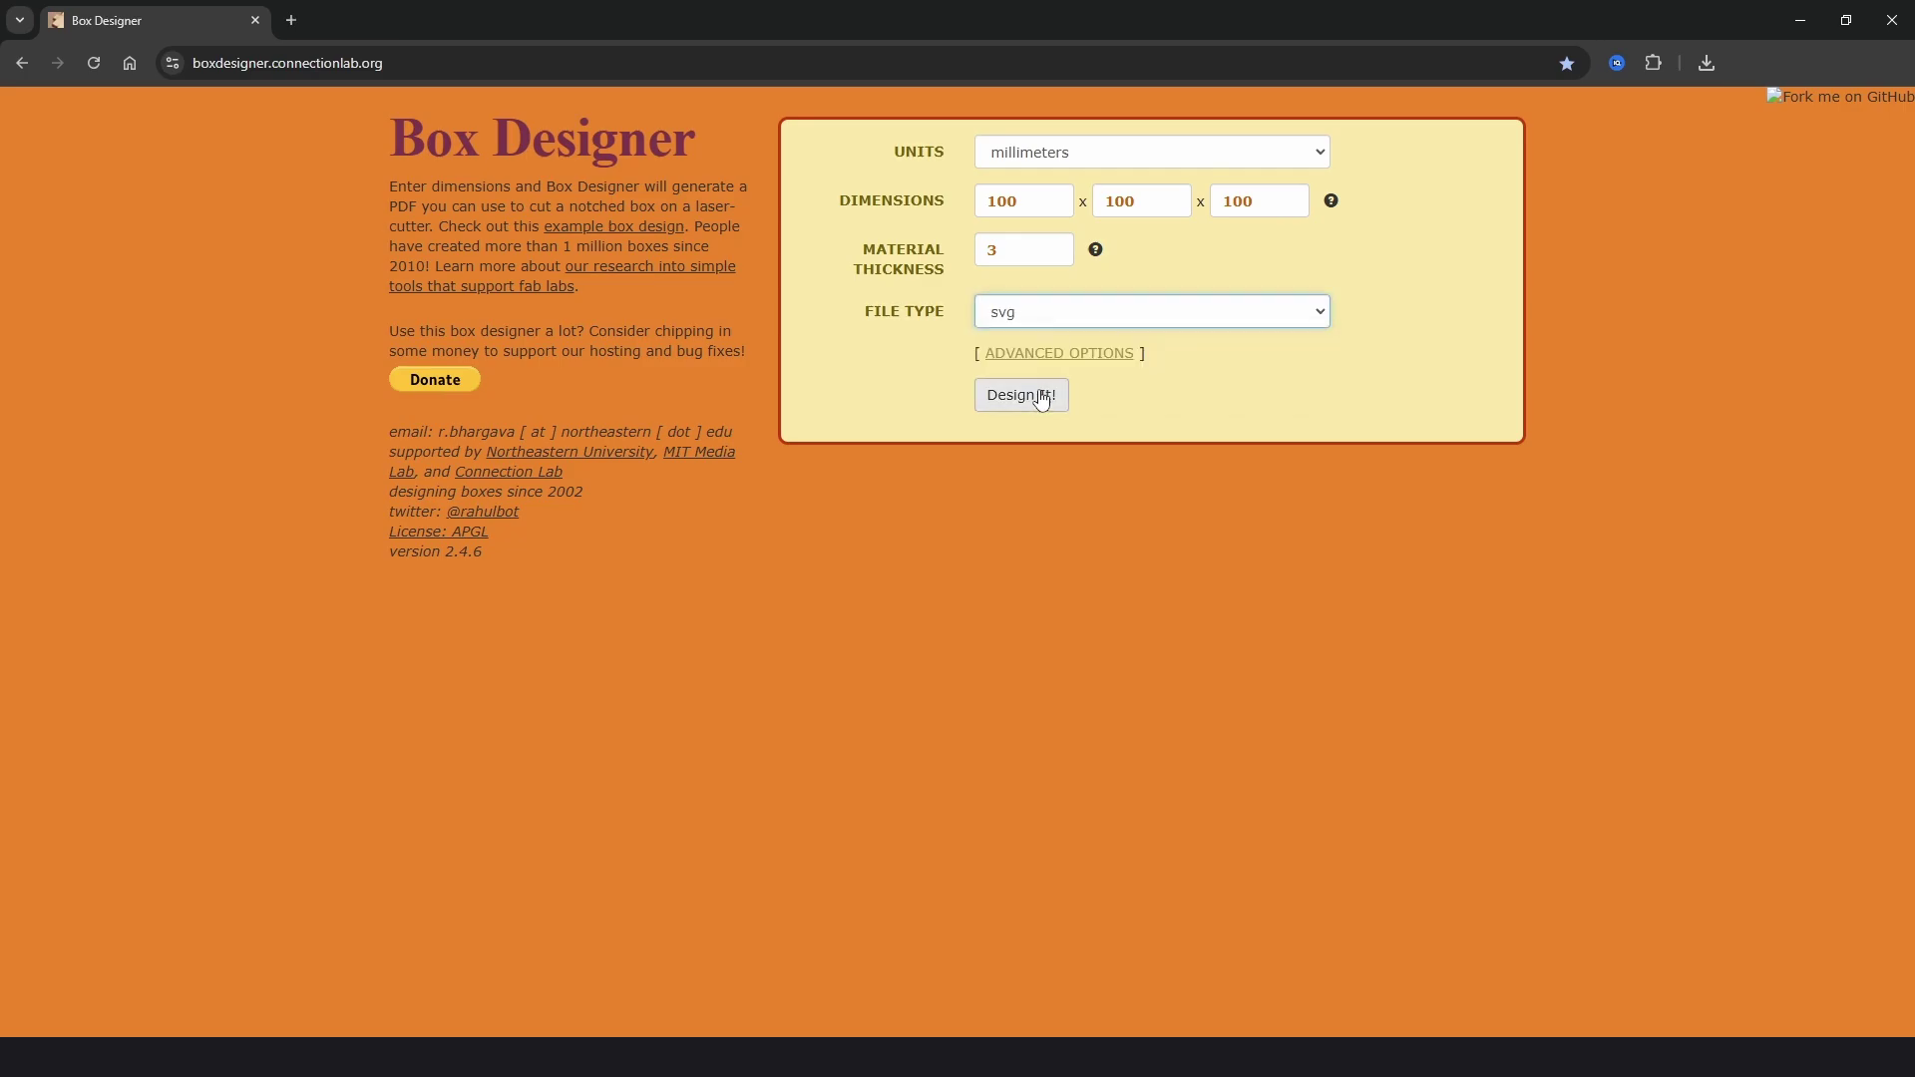
click(1103, 355)
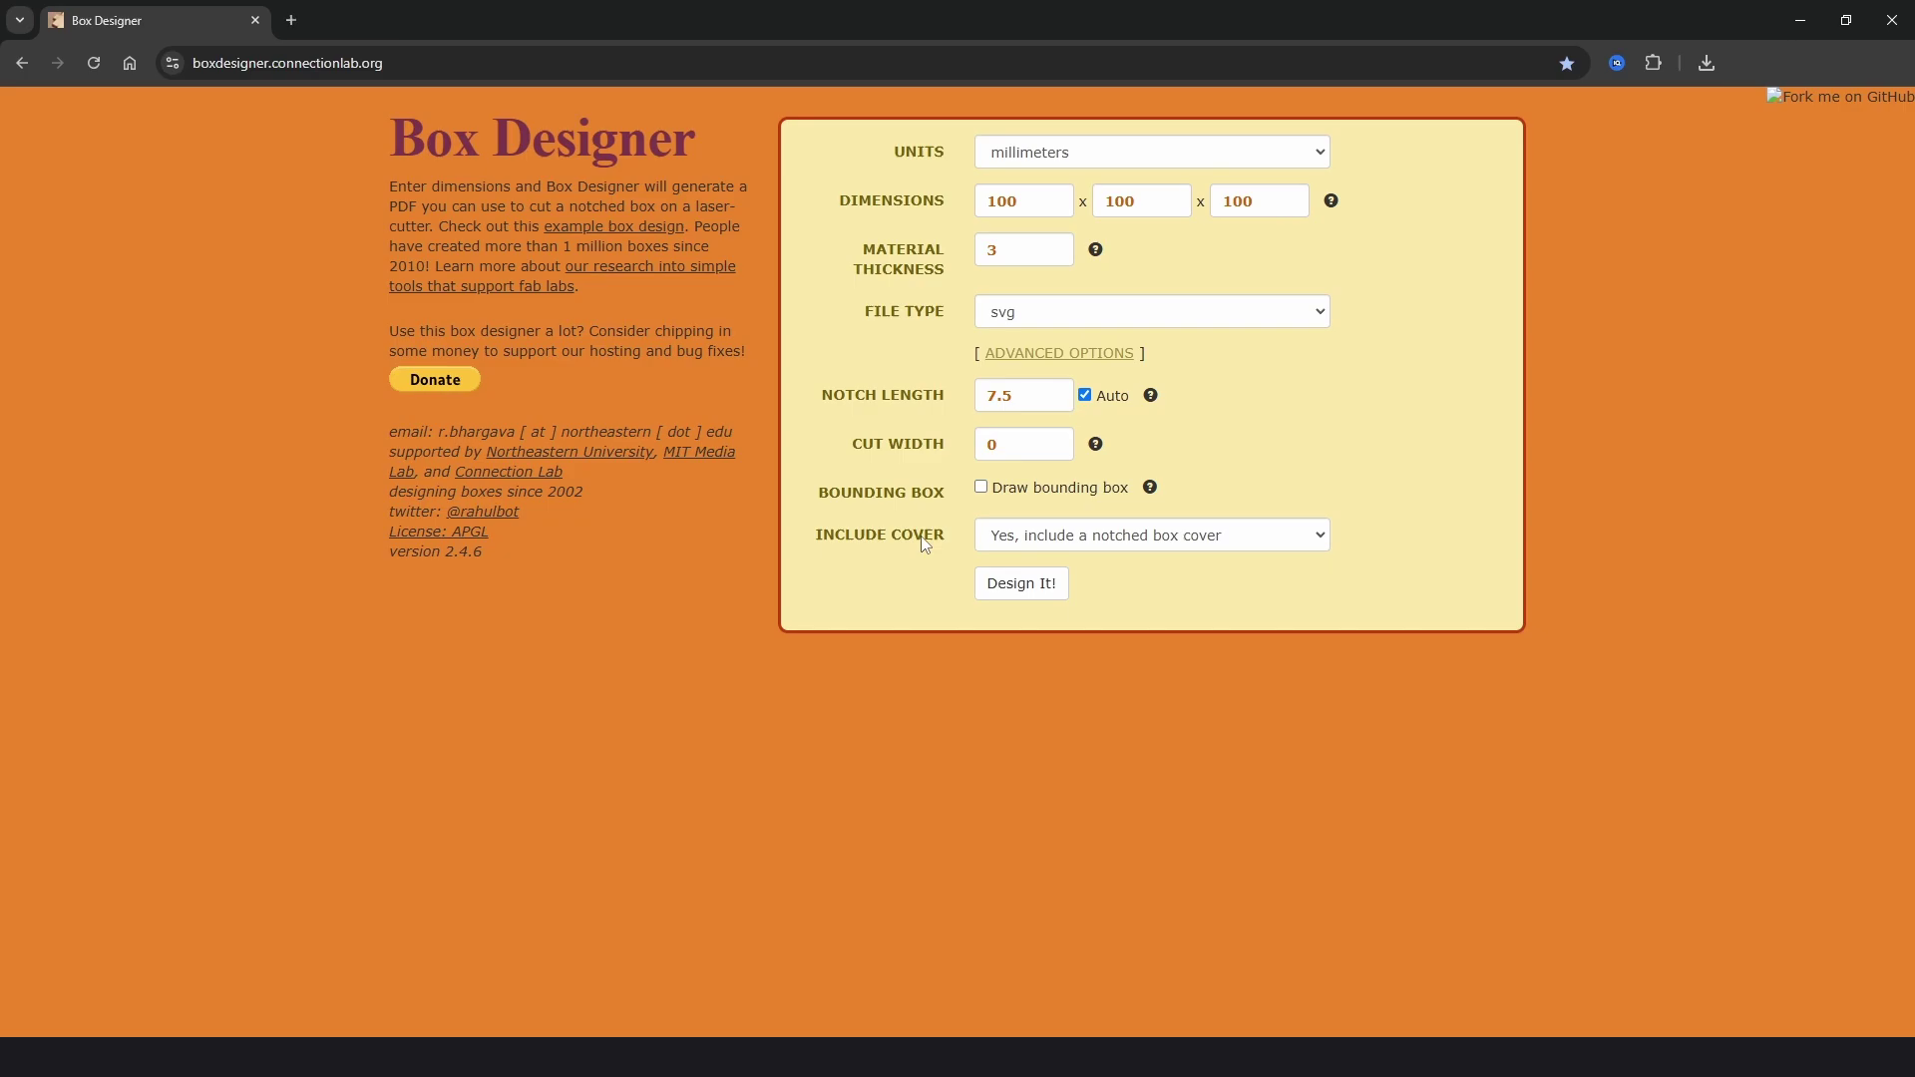
click(1208, 545)
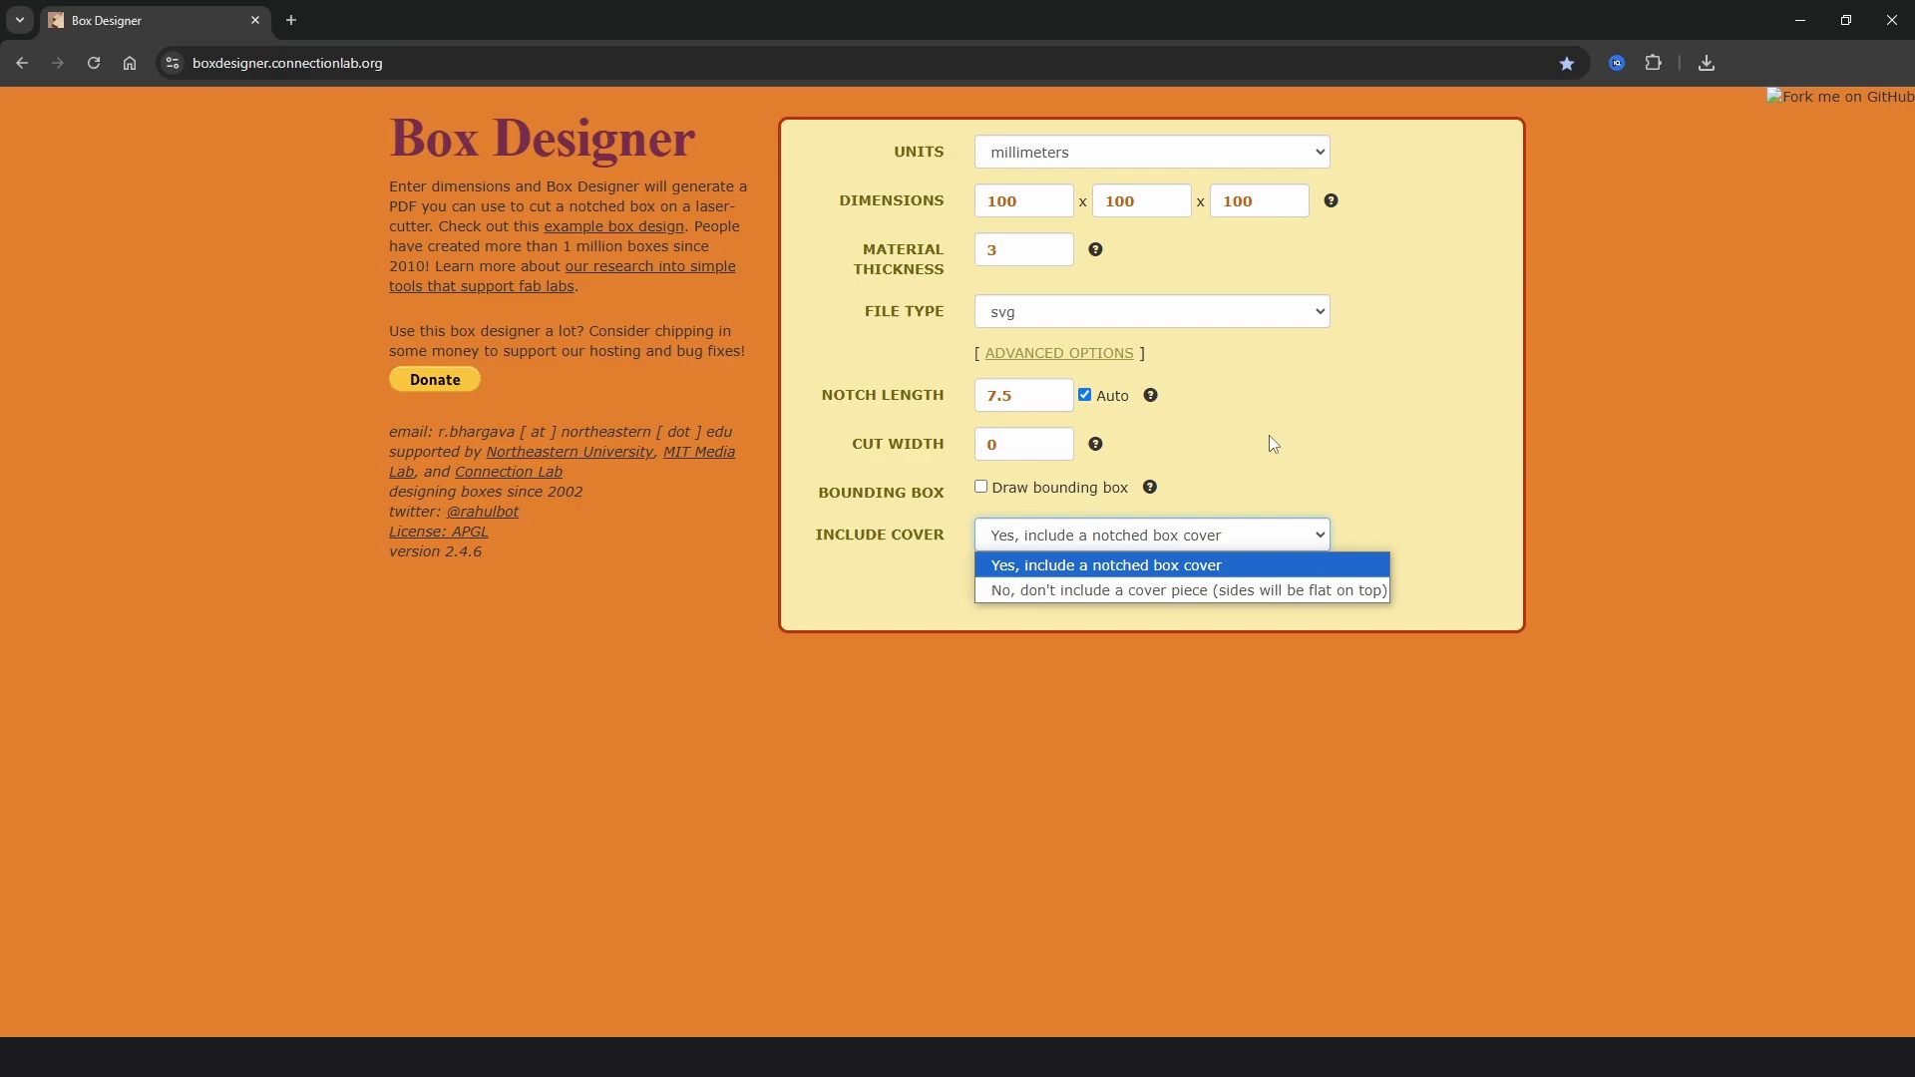
click(1103, 355)
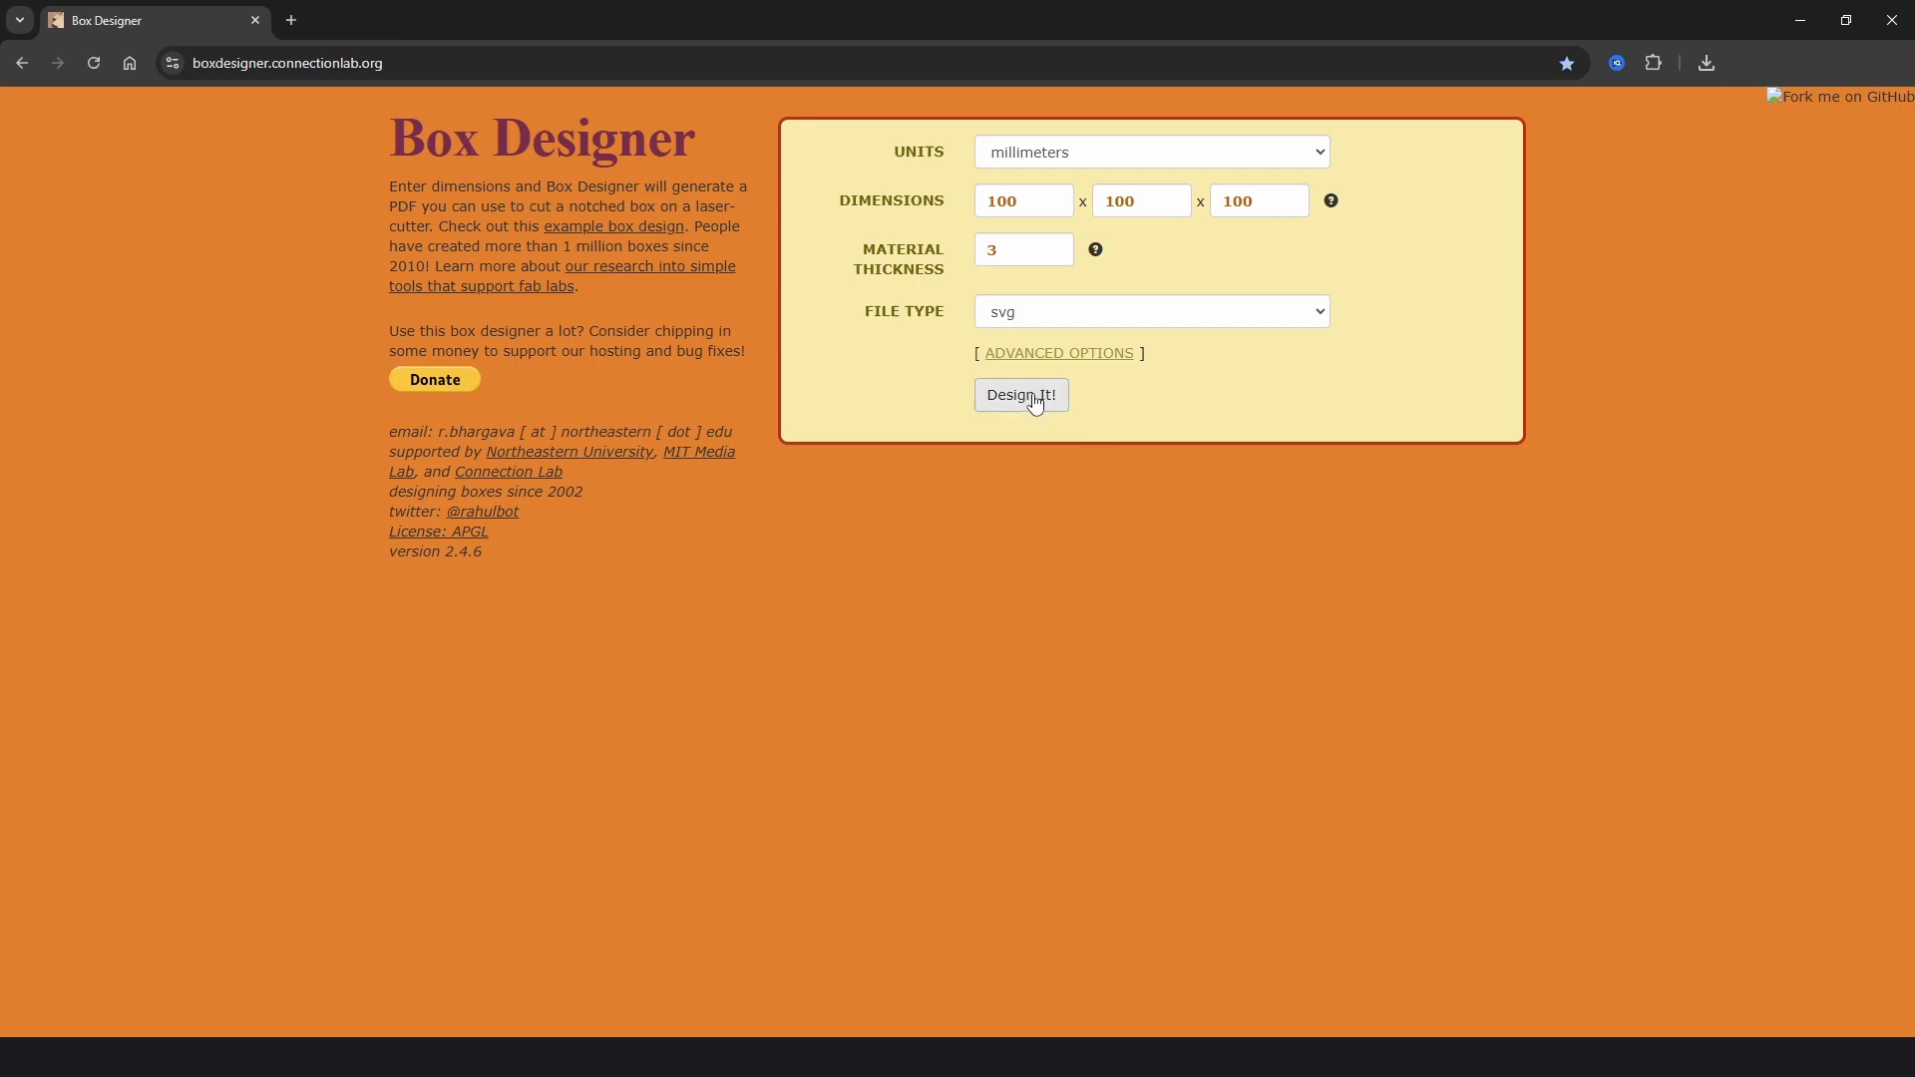
click(1034, 402)
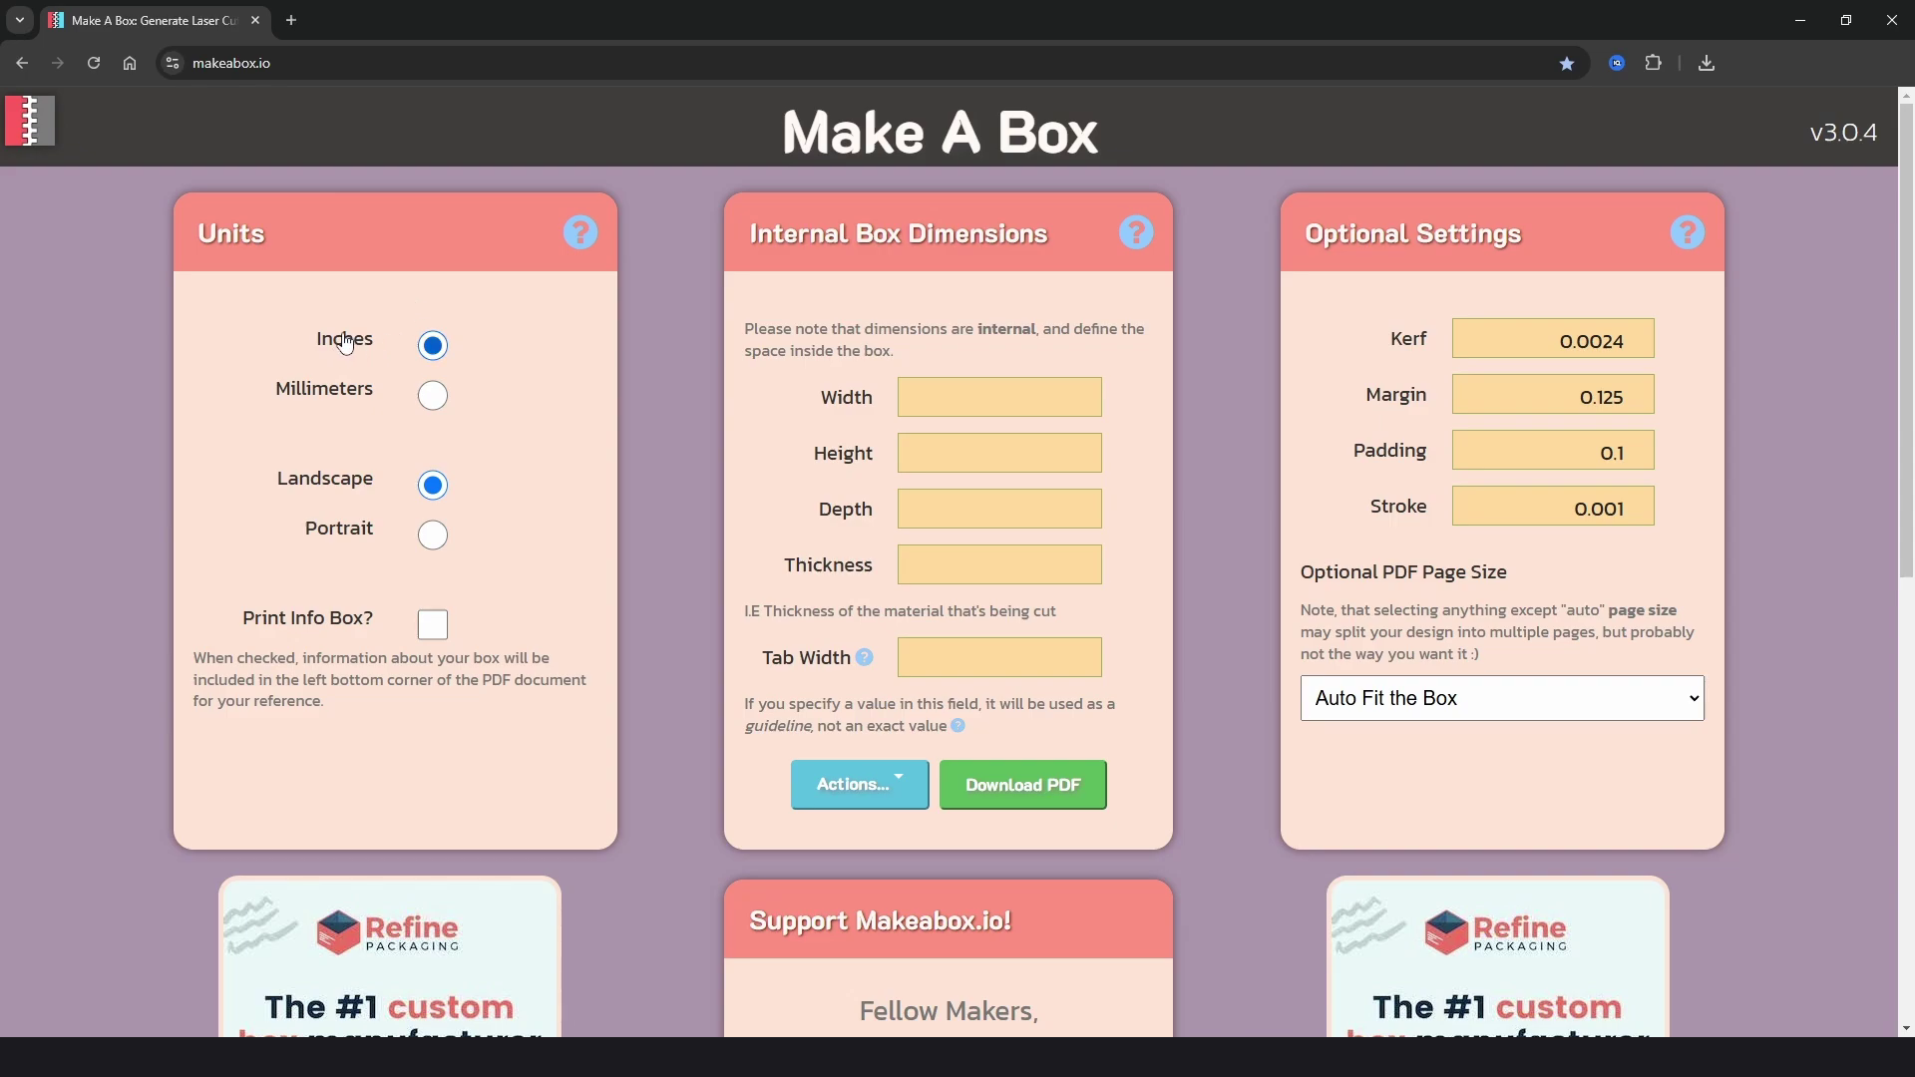
Select Millimeters in Make A Box's Units panel, converting kerf, margin, padding and stroke to mm.
click(432, 395)
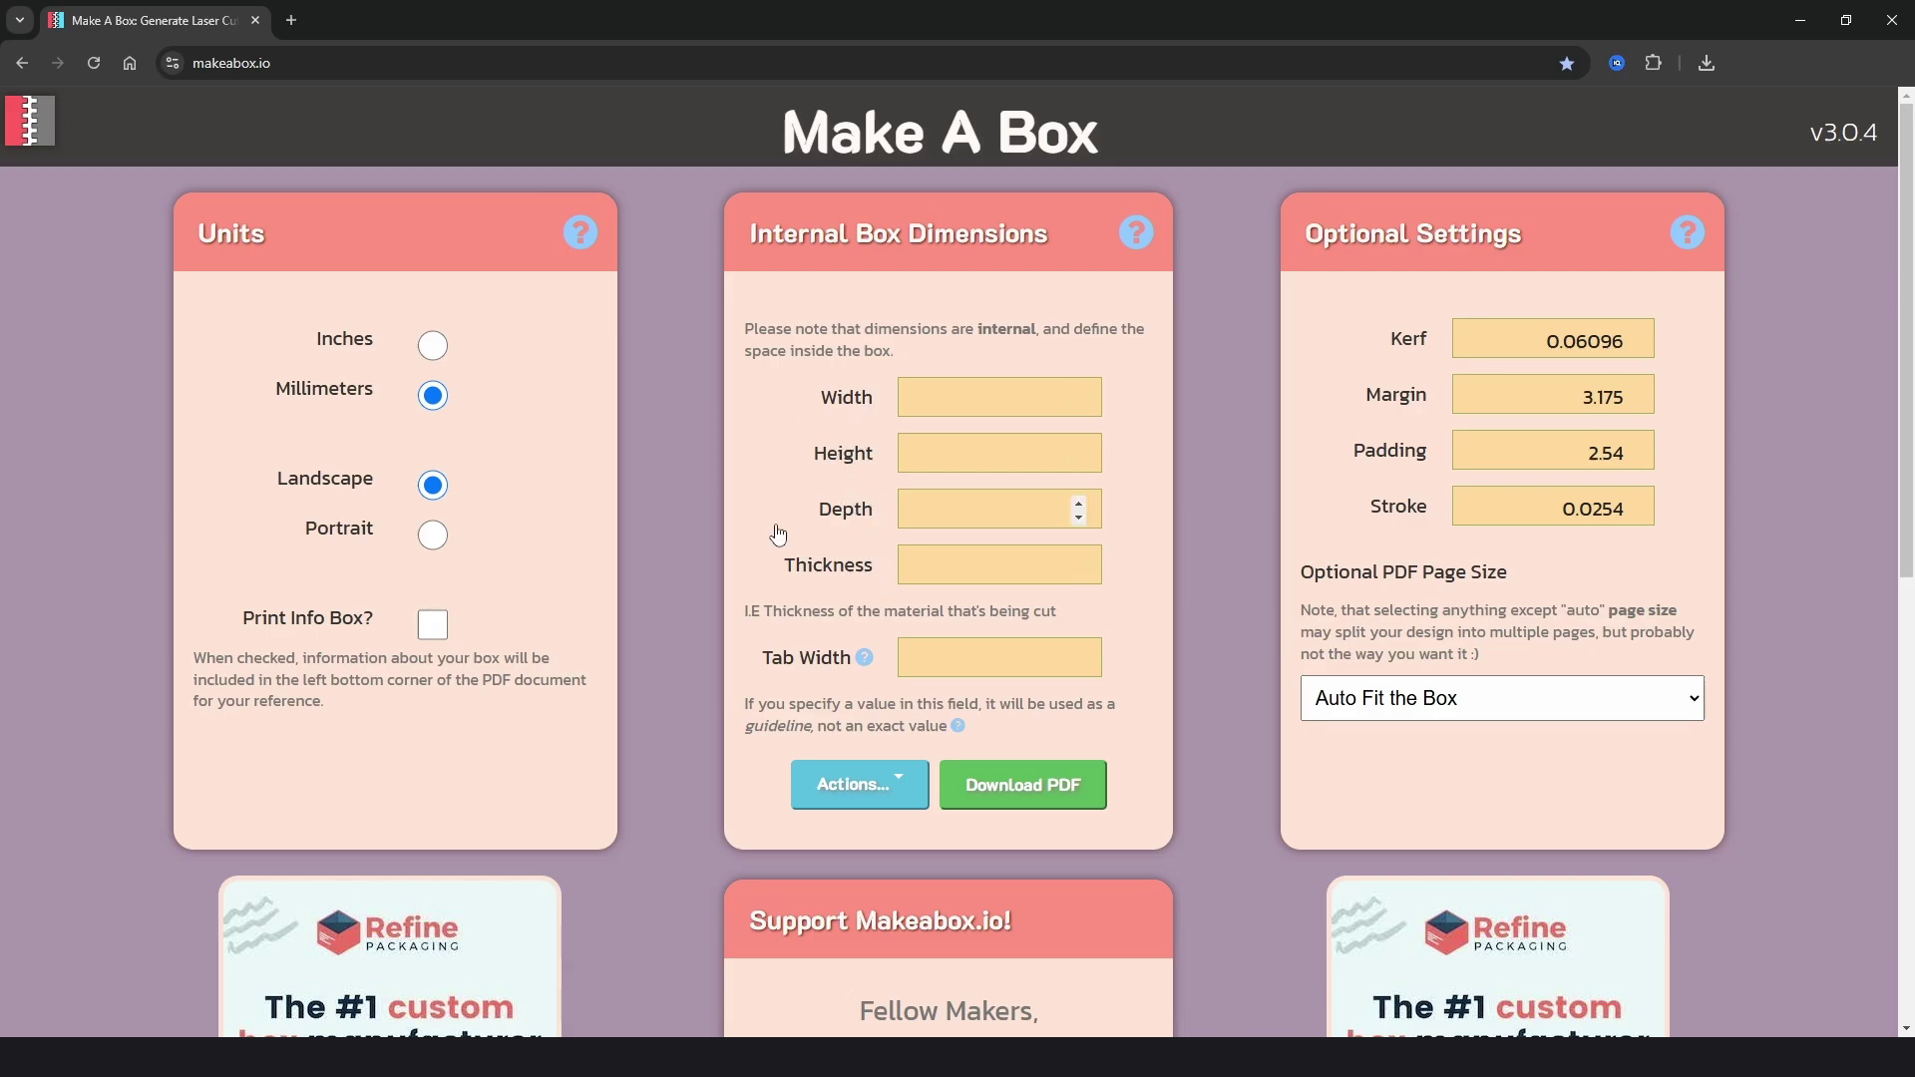
Enter thickness 3 and internal width, height and depth of 94 each.
click(946, 555)
text(3)
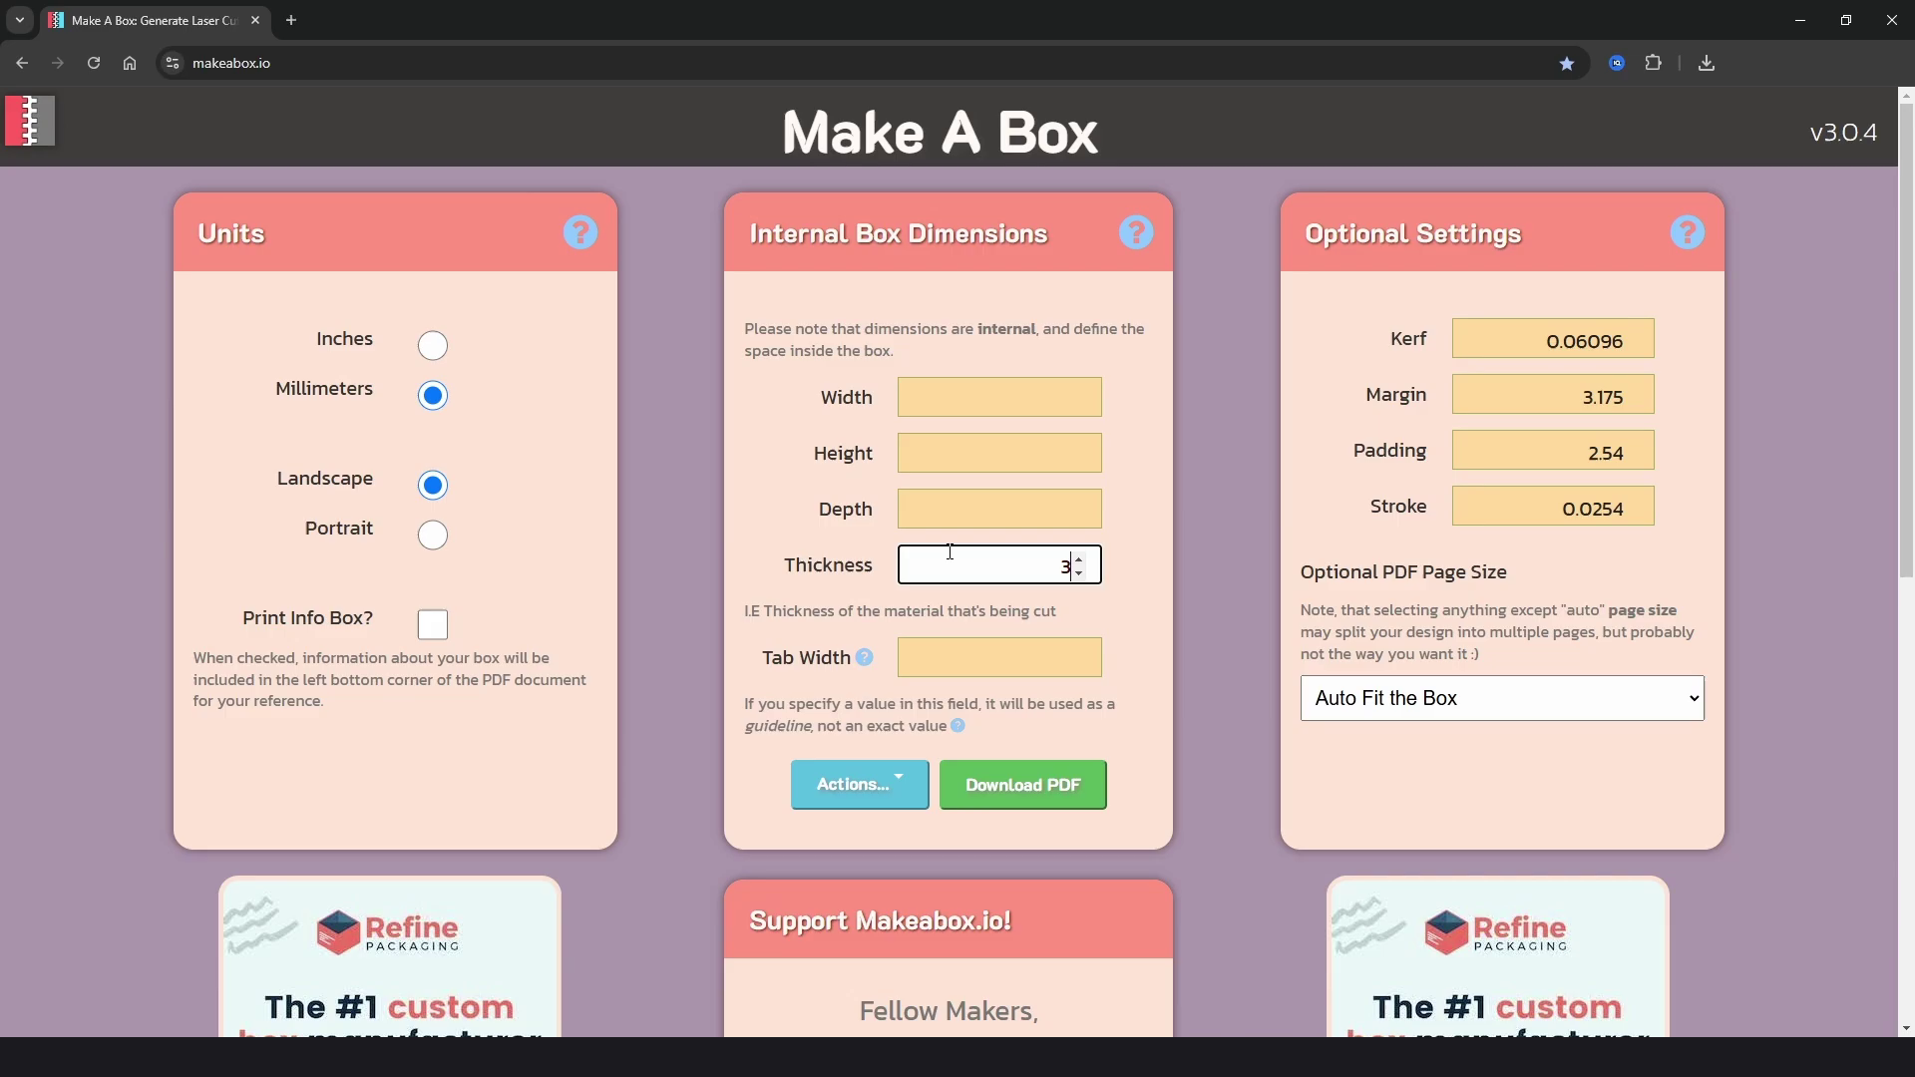
click(1132, 529)
click(1018, 397)
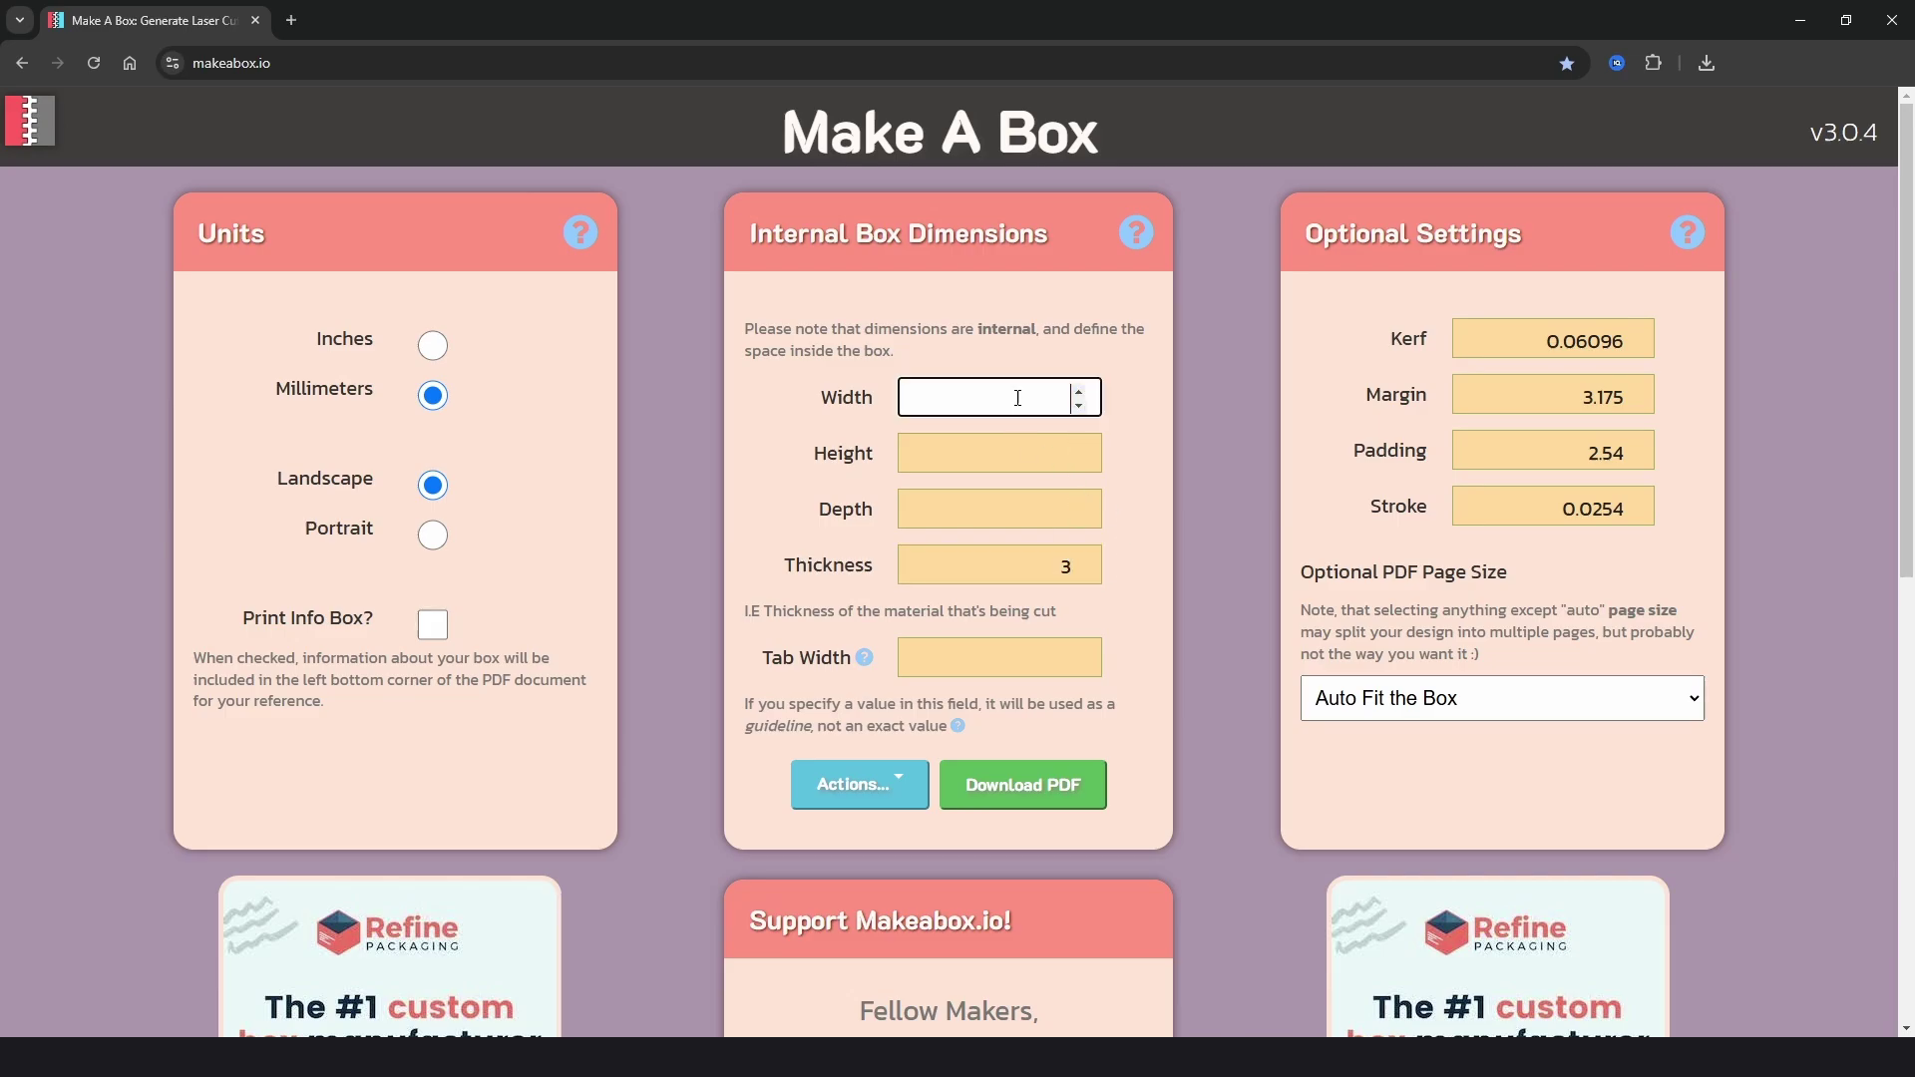
text(94)
key(Tab)
text(94)
key(Tab)
text(94)
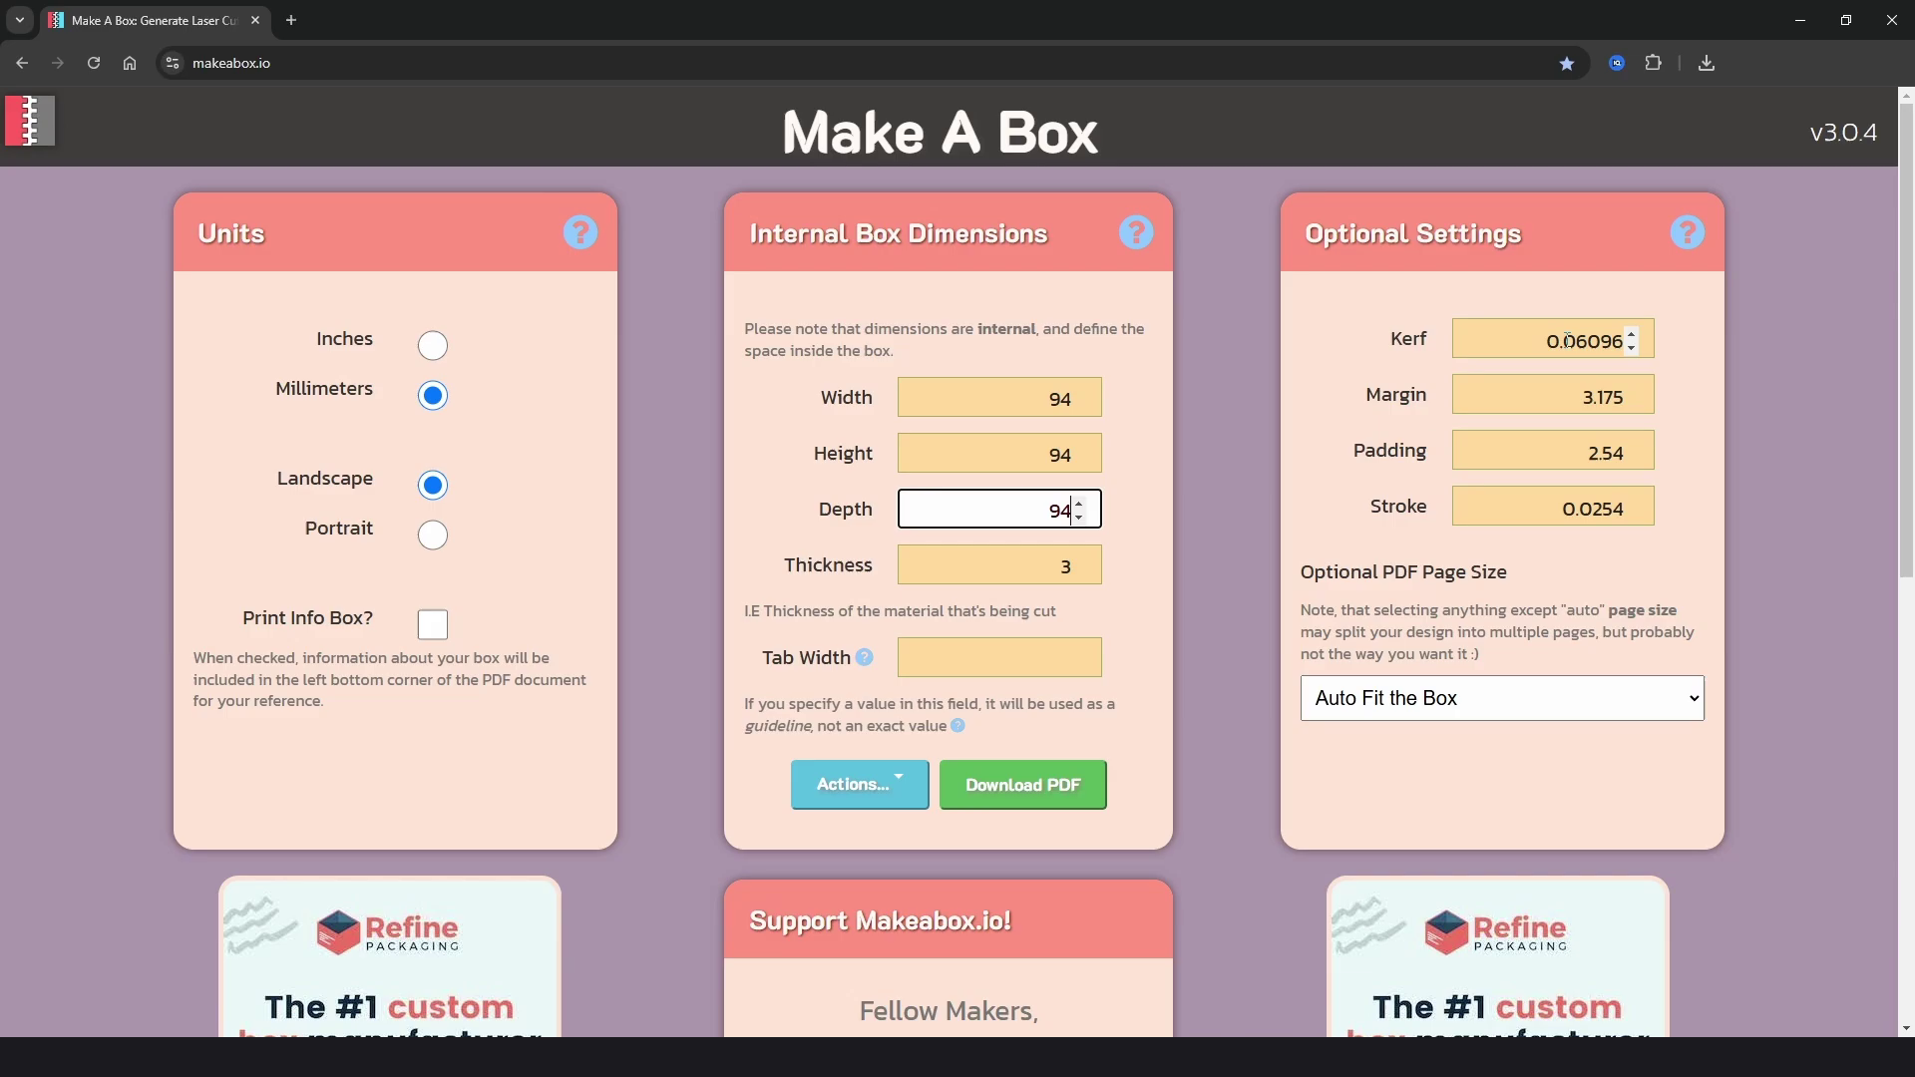
Change kerf to 0 and padding to 3, then download the box template as a PDF.
drag(1534, 340, 1641, 340)
text(0)
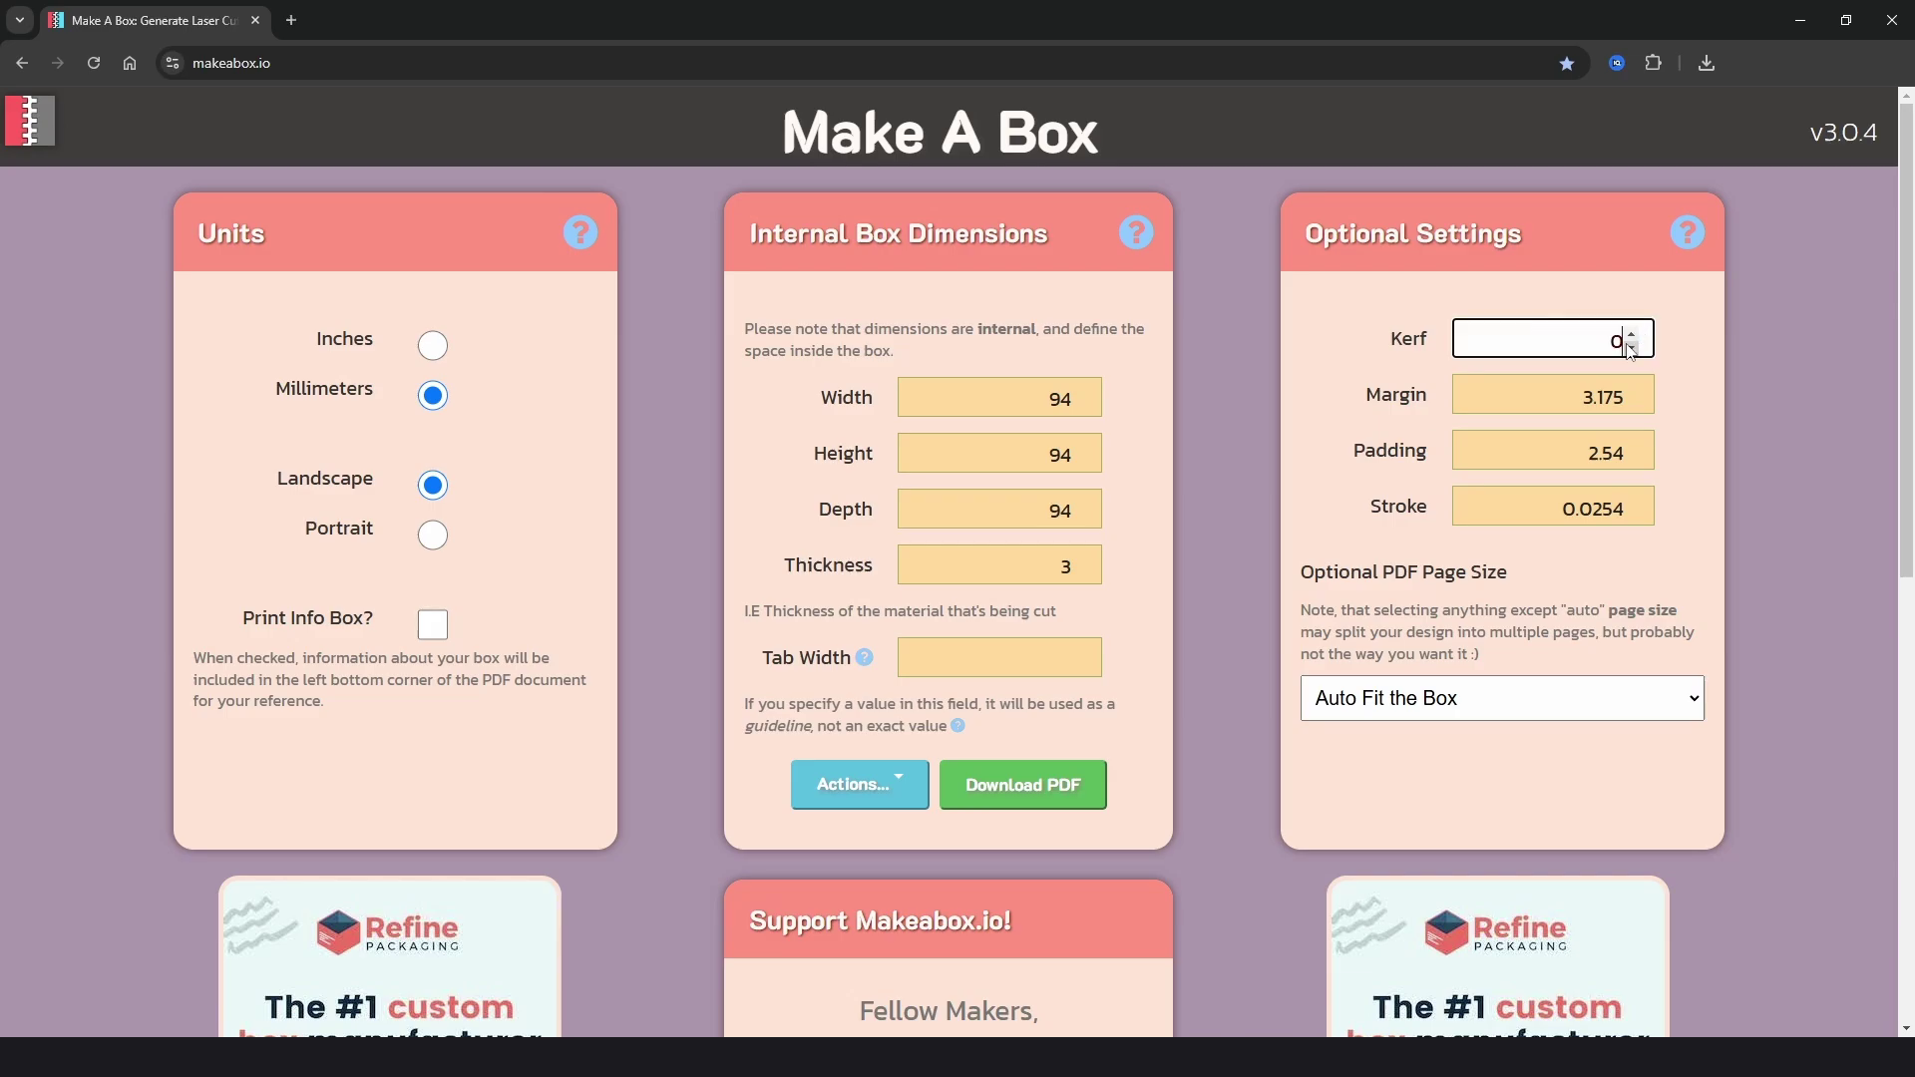
click(1669, 382)
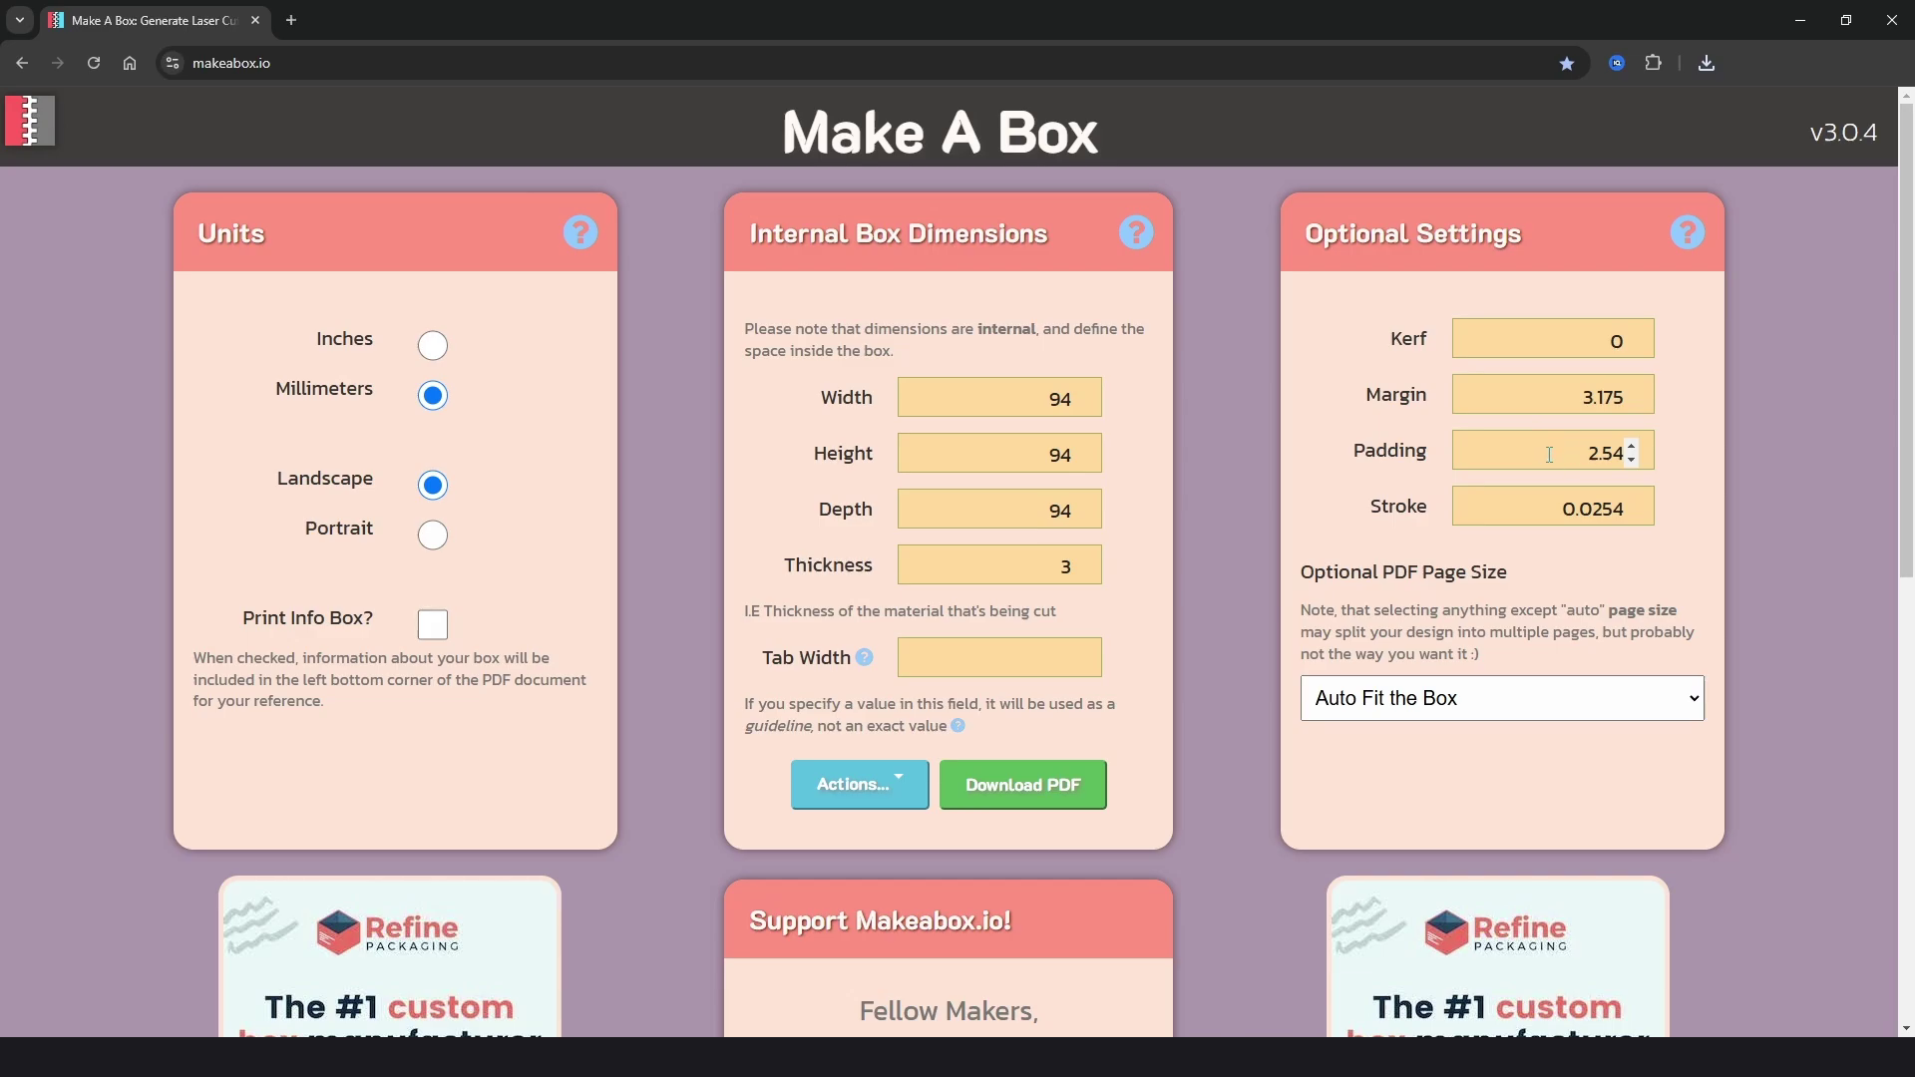
drag(1568, 454, 1643, 458)
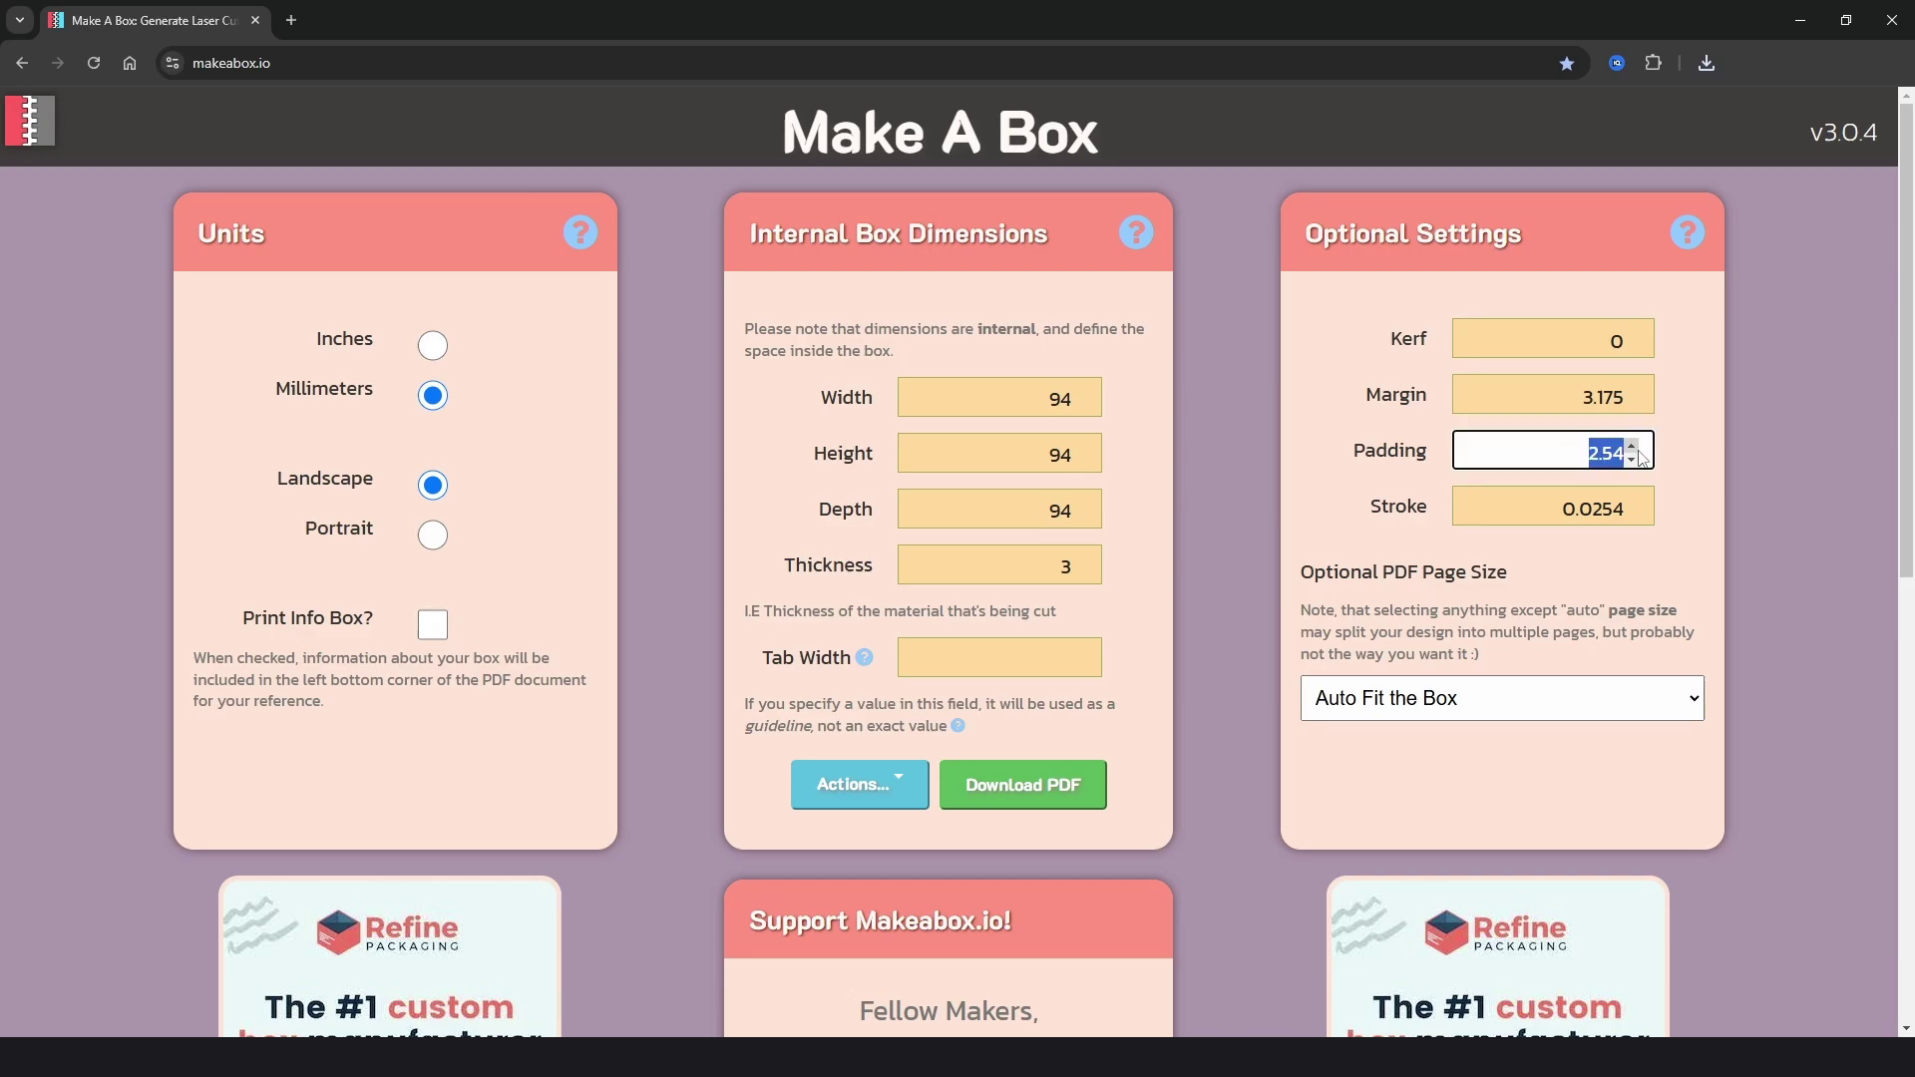
text(3)
click(1680, 454)
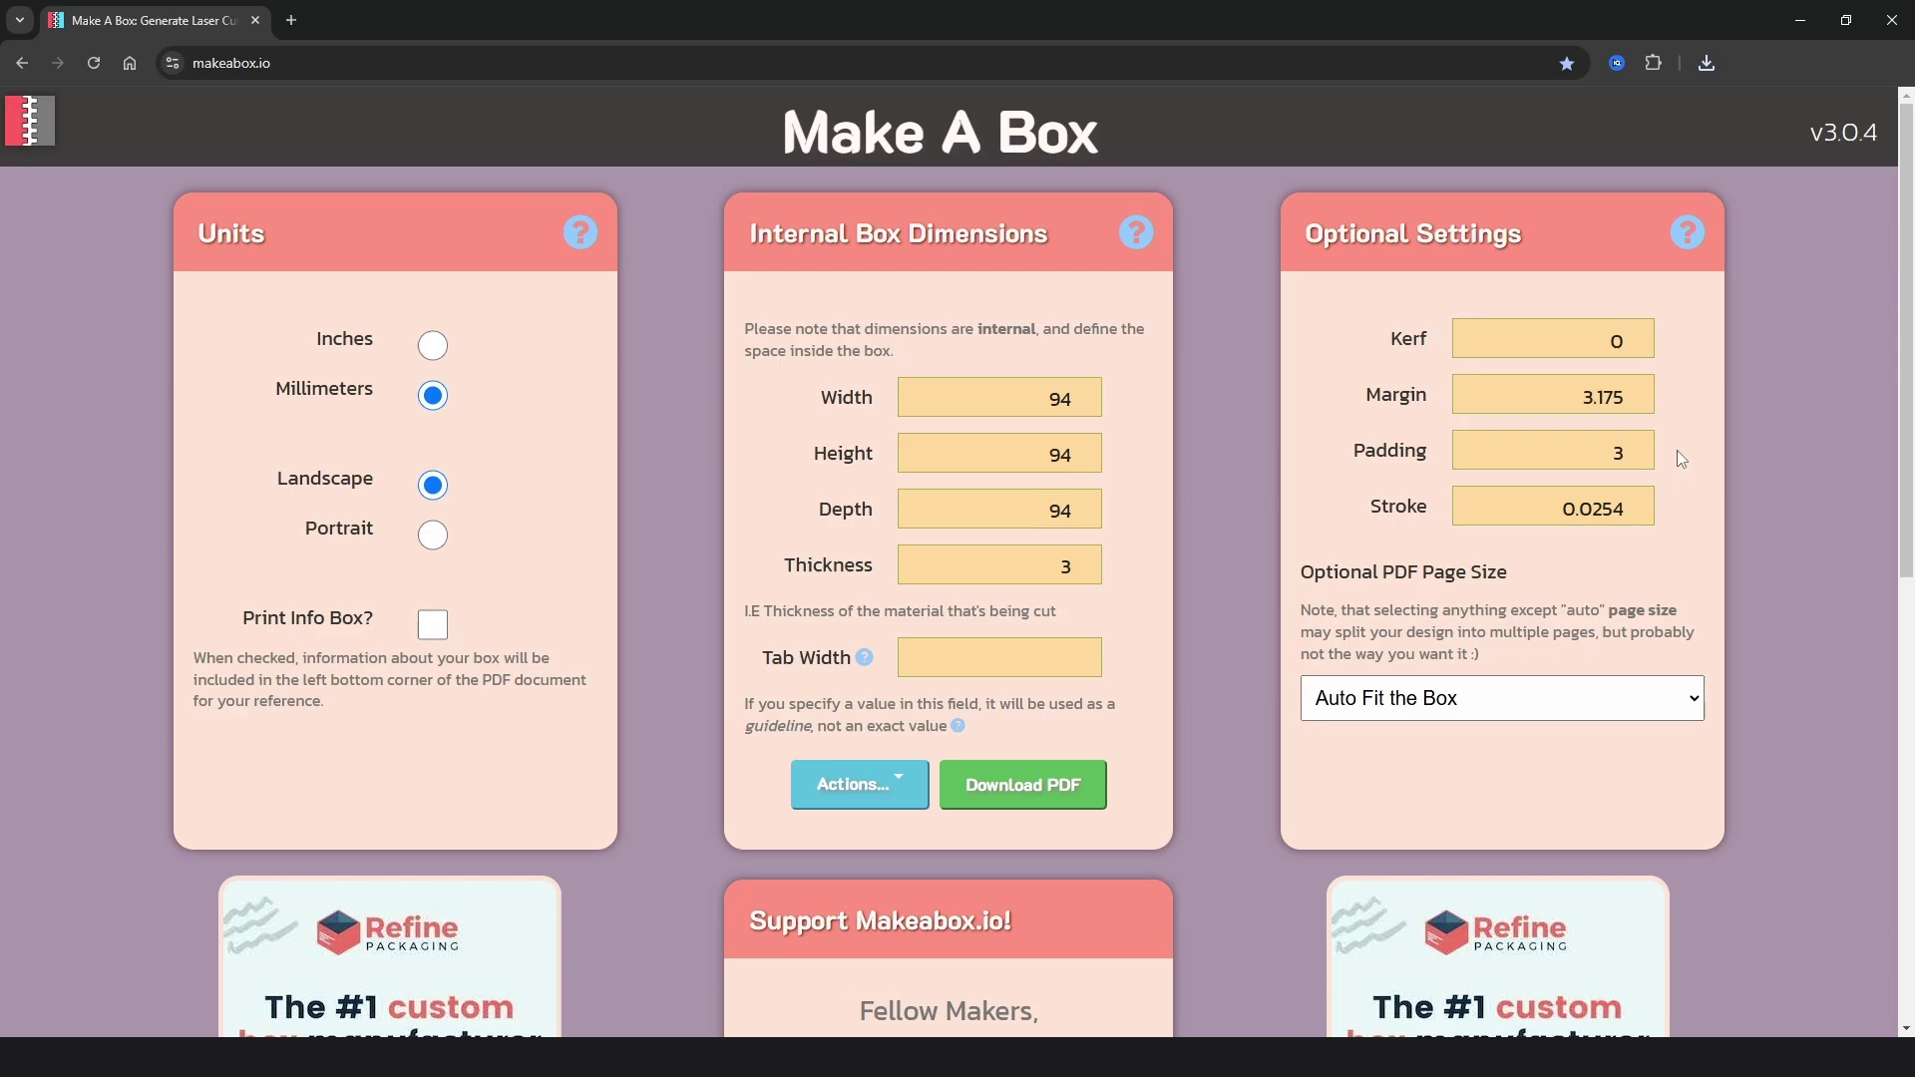
click(1037, 770)
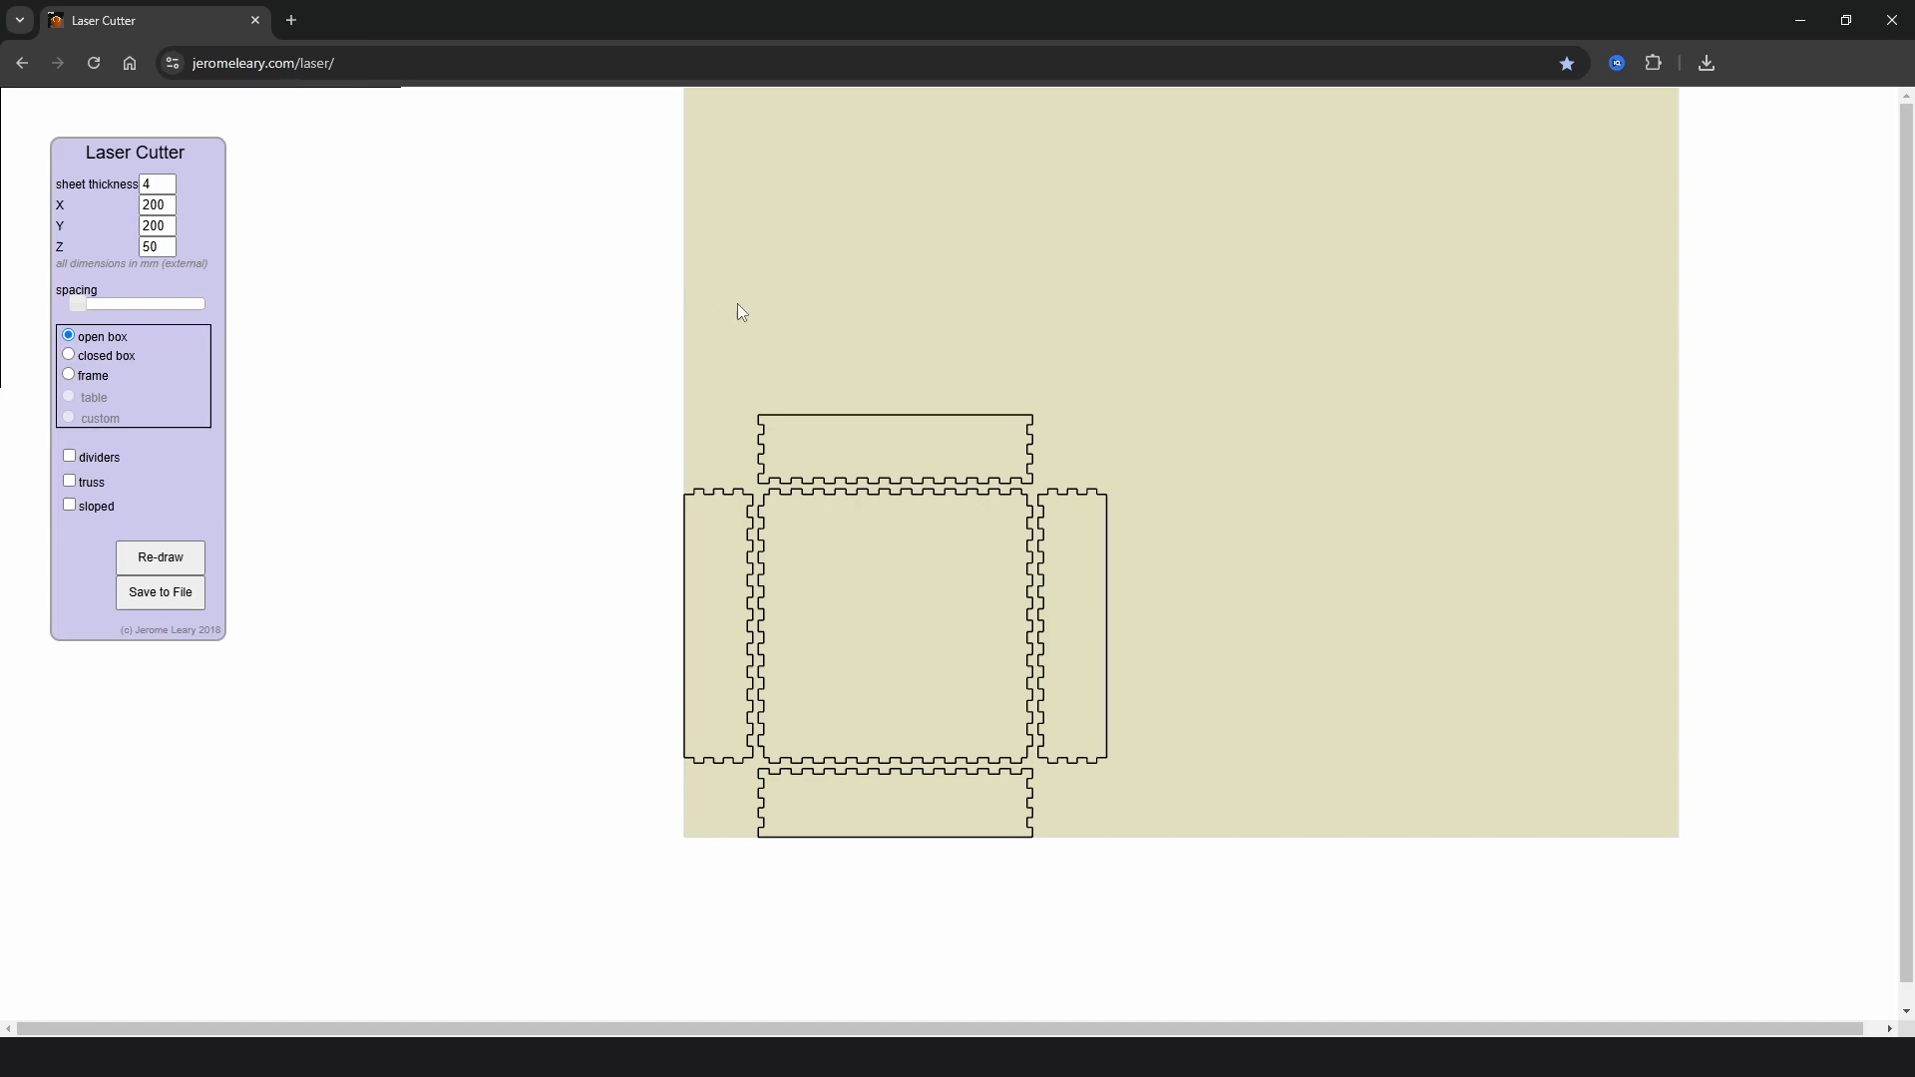
Zoom the canvas to inspect the five-panel 200 × 200 × 50 mm open box in 4 mm sheet.
scroll(846, 583, up, 4)
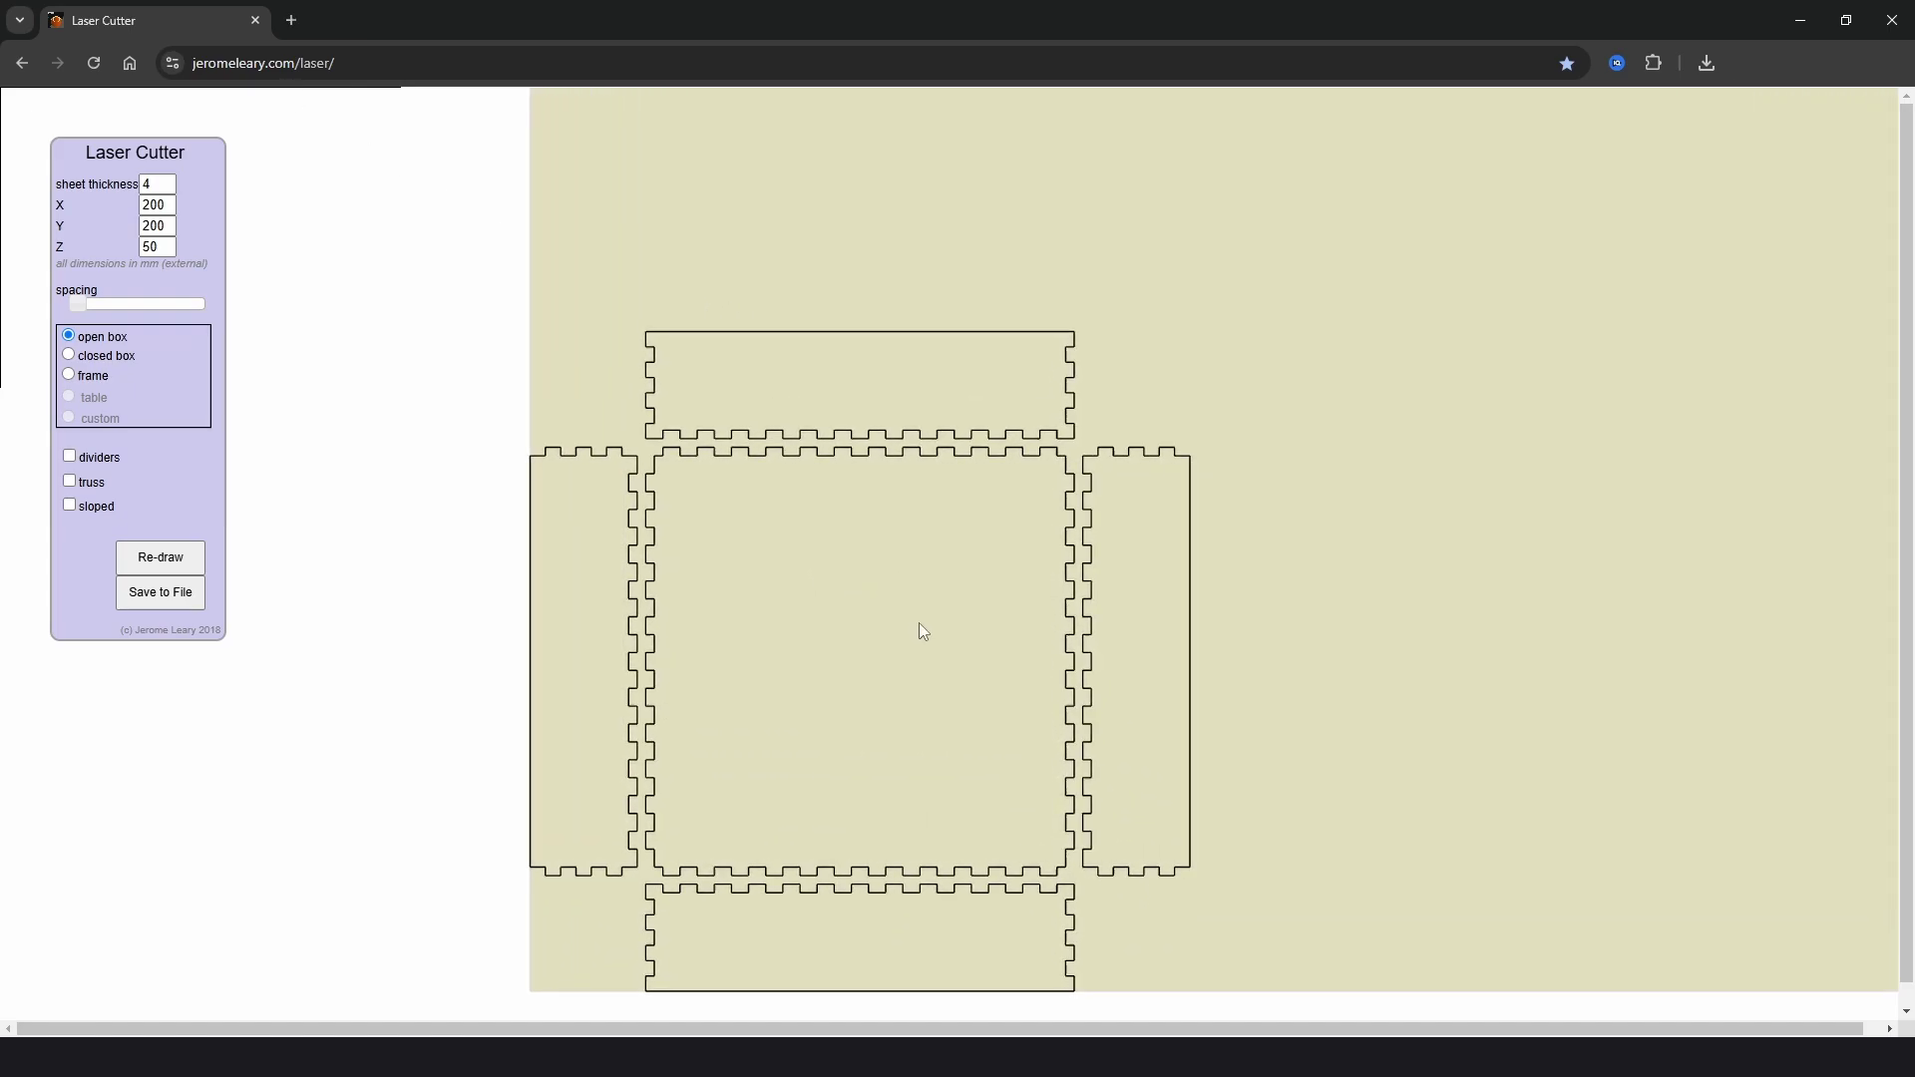
scroll(918, 622, down, 2)
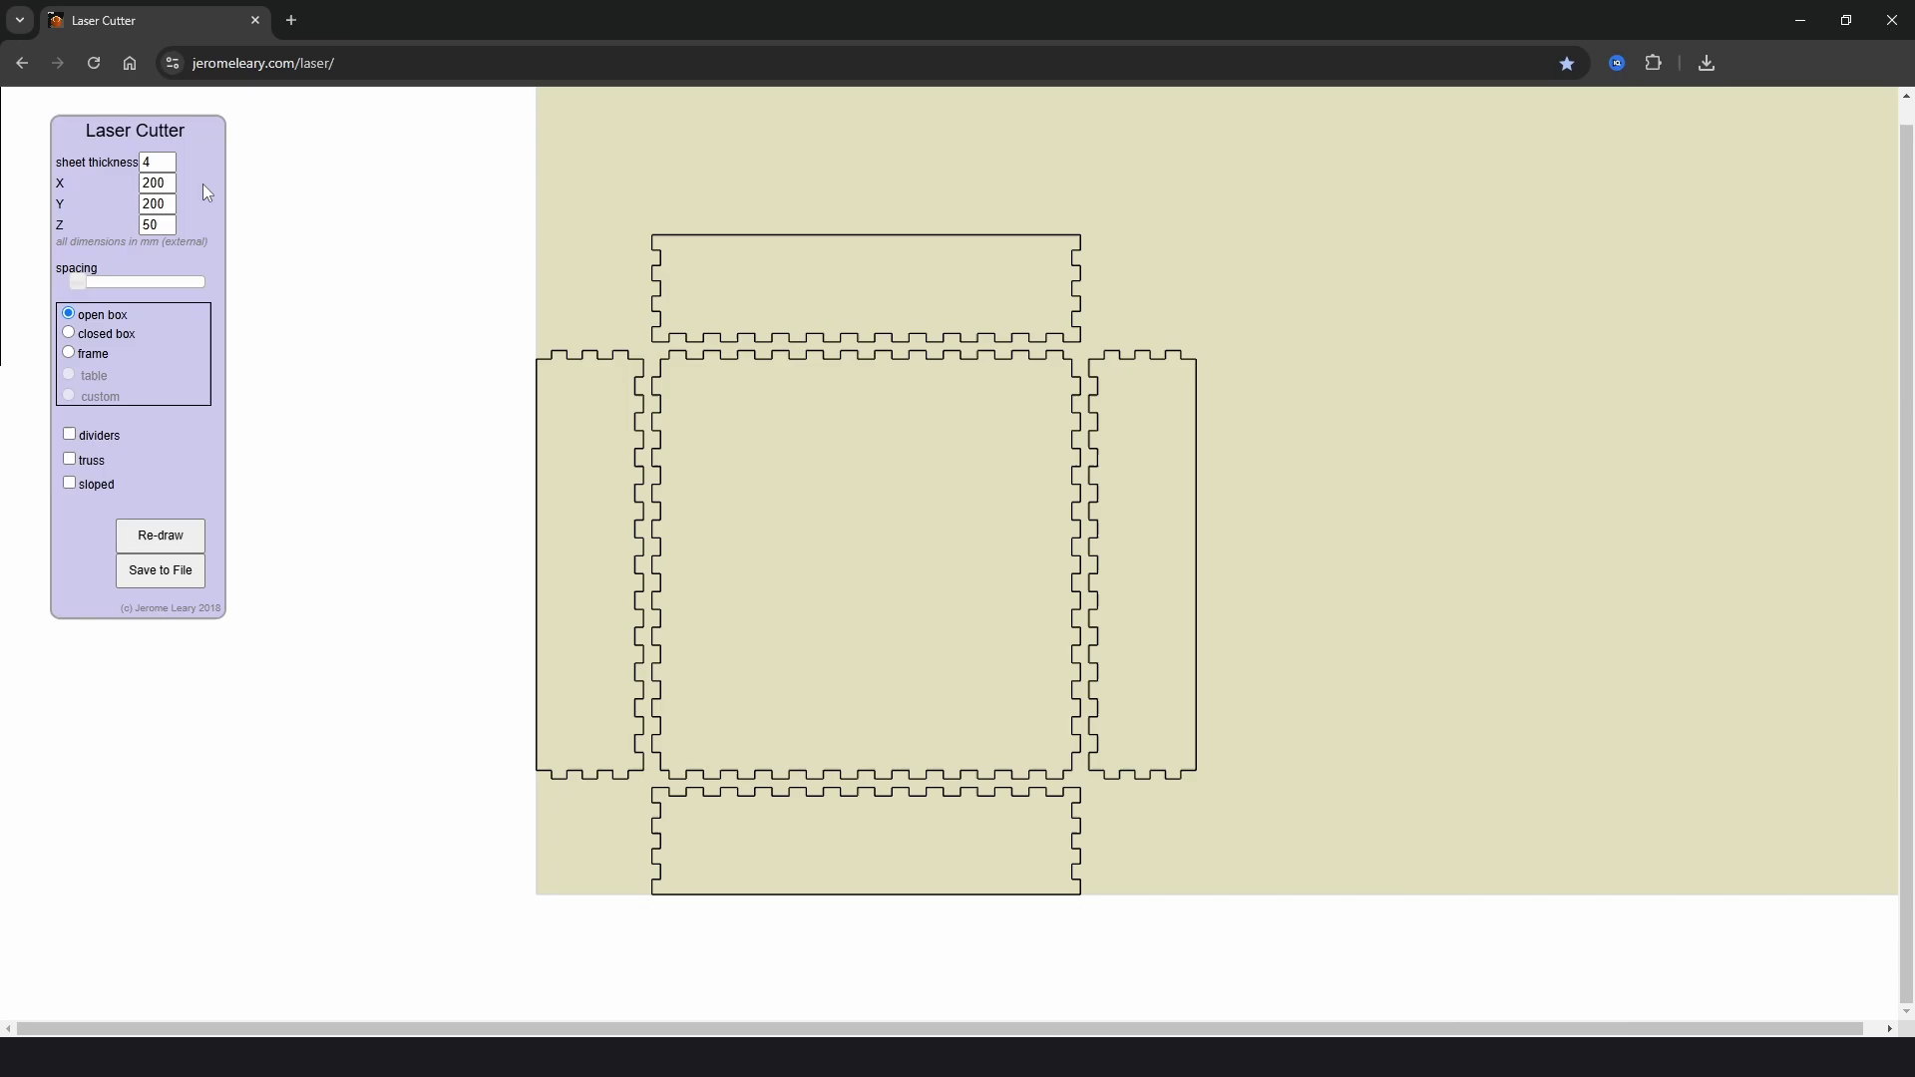
Widen finger joints to spacing 21, preview closed box and frame, then return to open box.
click(76, 282)
mouse_move(79, 284)
mouse_down()
mouse_move(137, 290)
mouse_move(108, 288)
mouse_up()
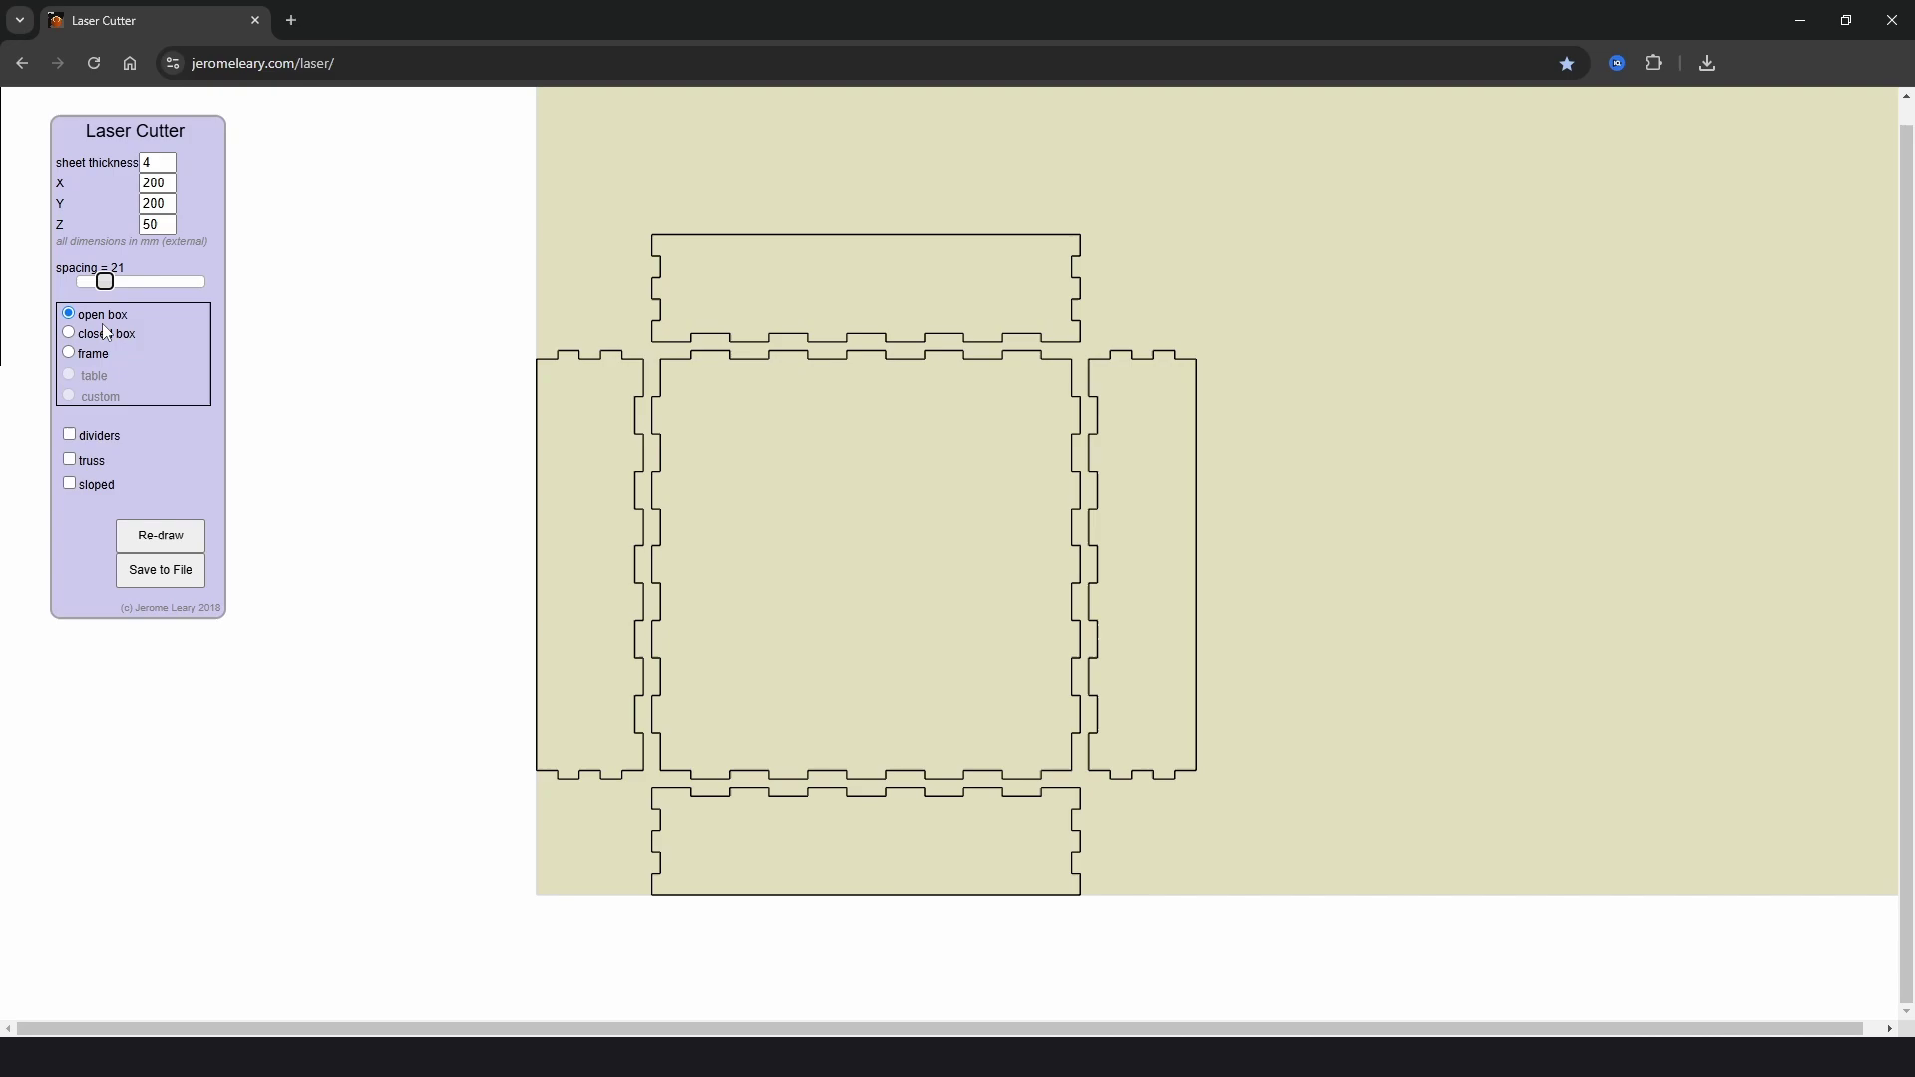
scroll(886, 547, down, 5)
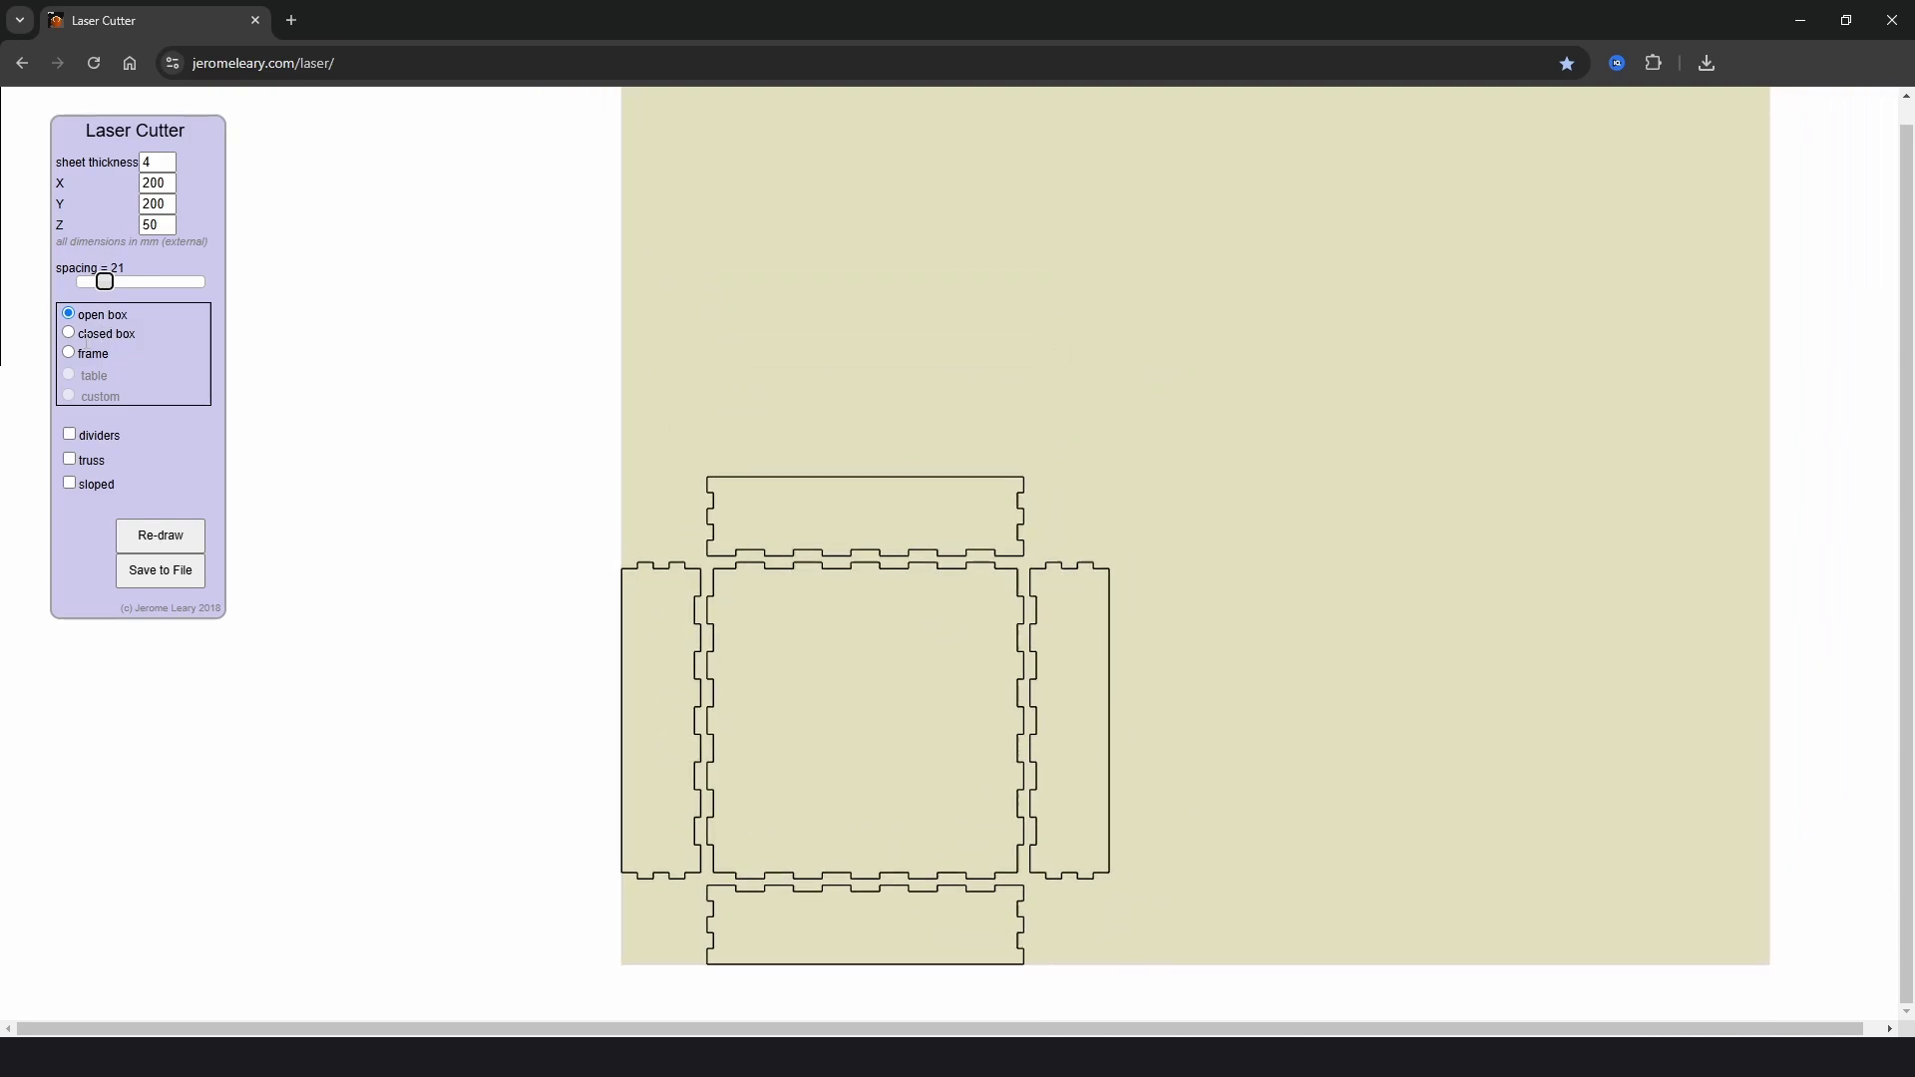
click(69, 333)
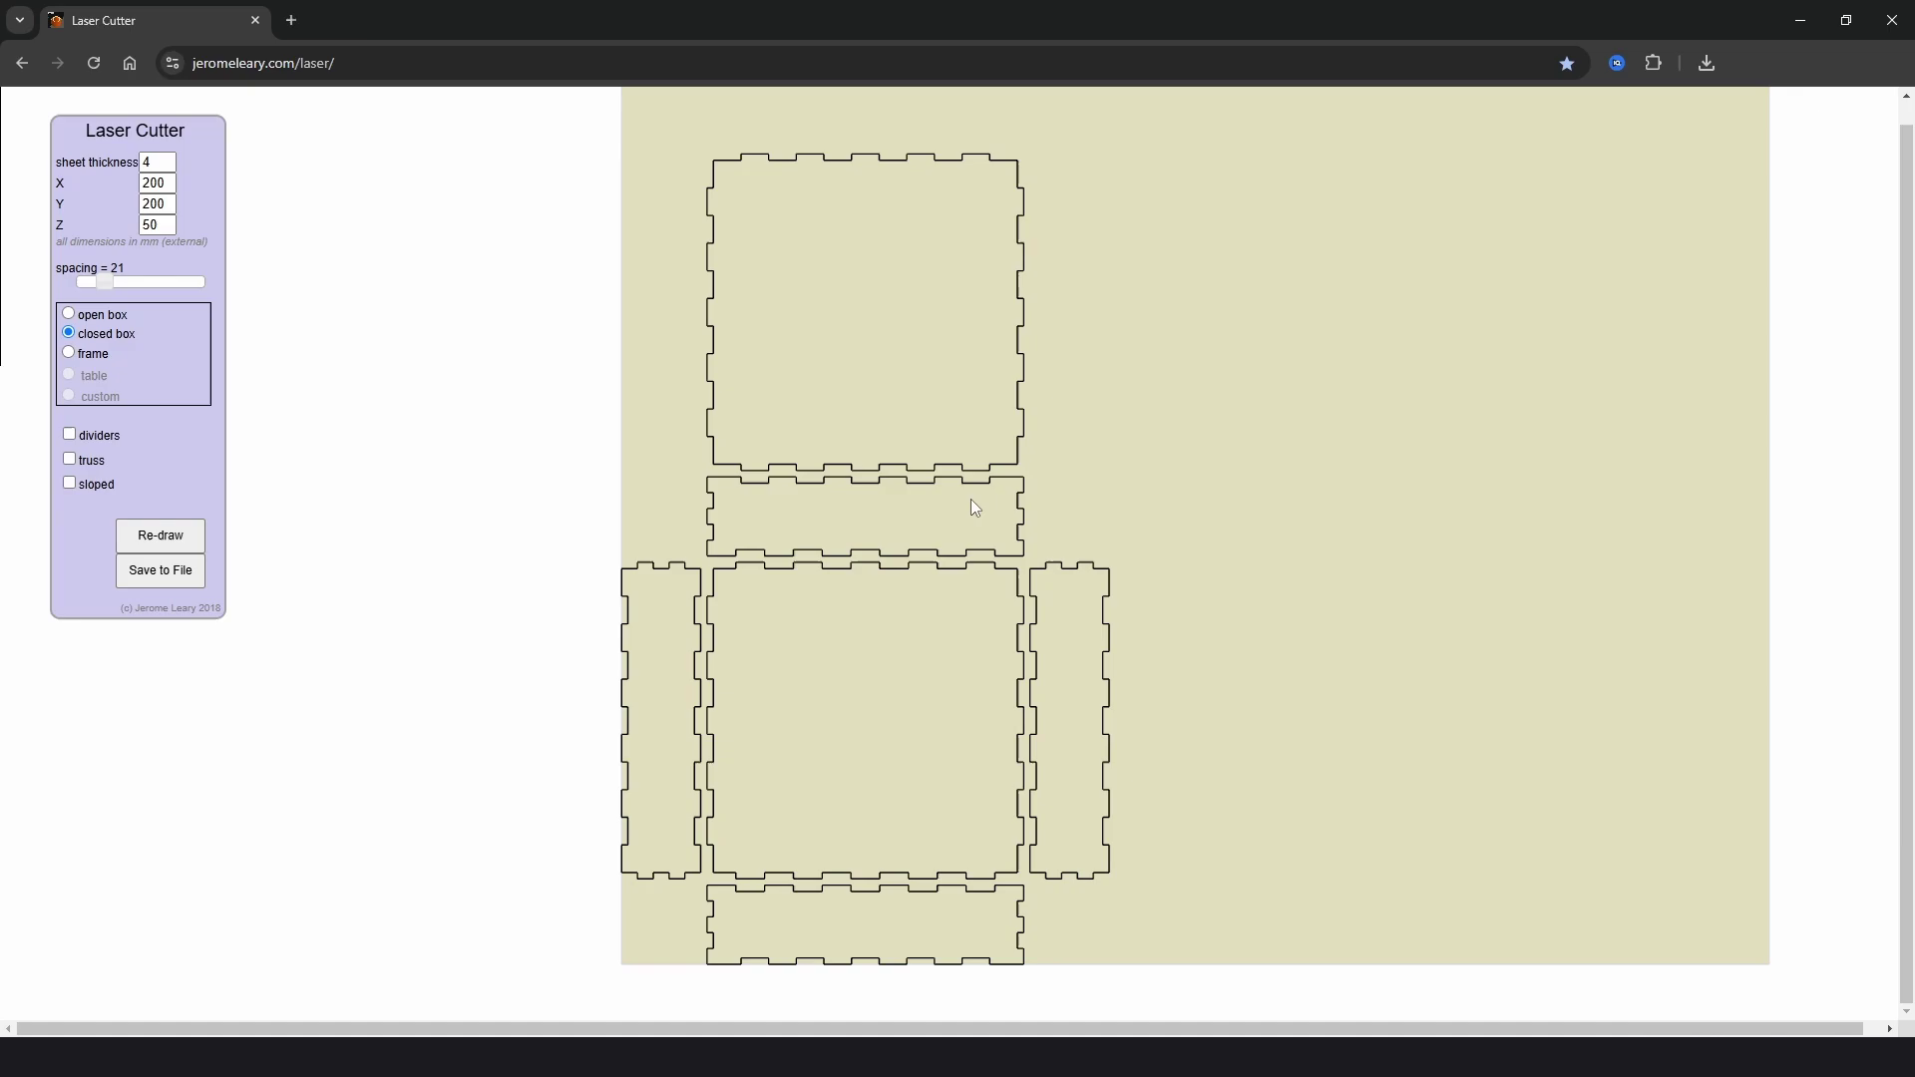
click(69, 353)
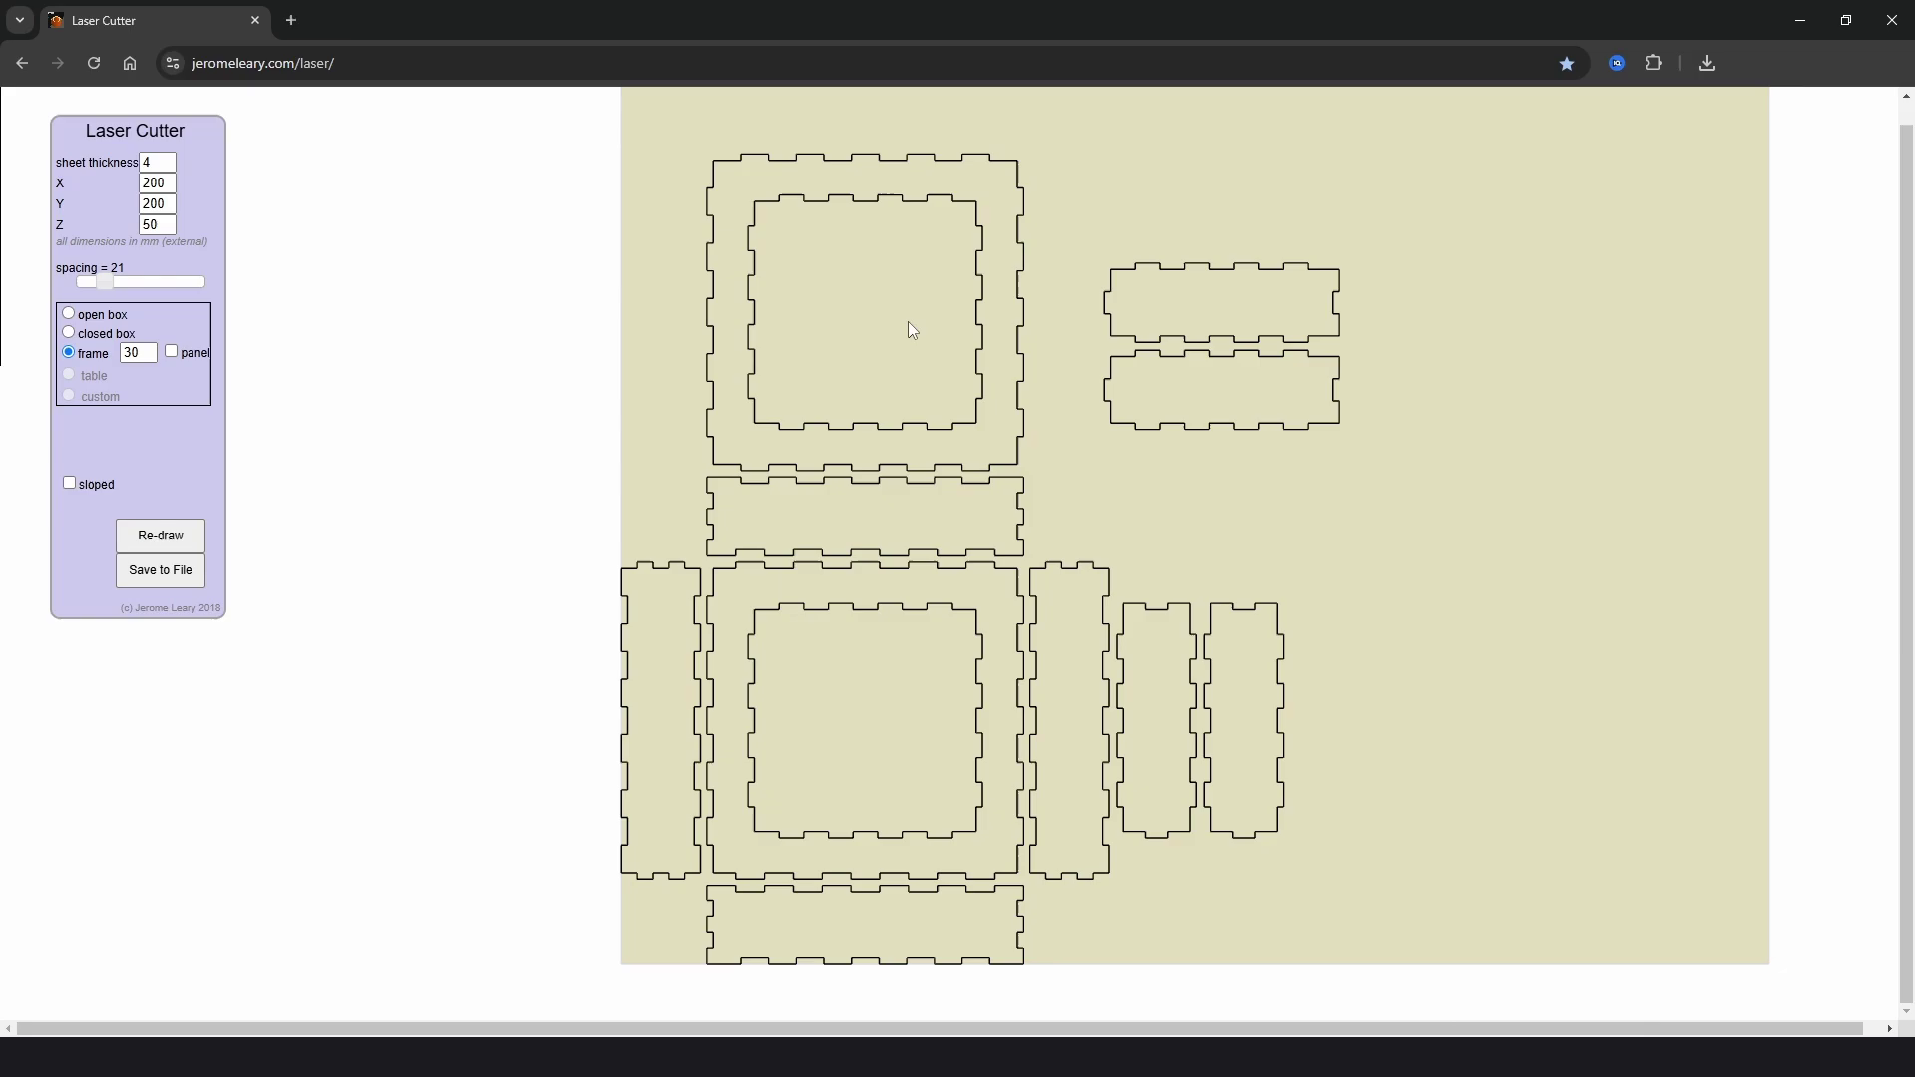
click(69, 314)
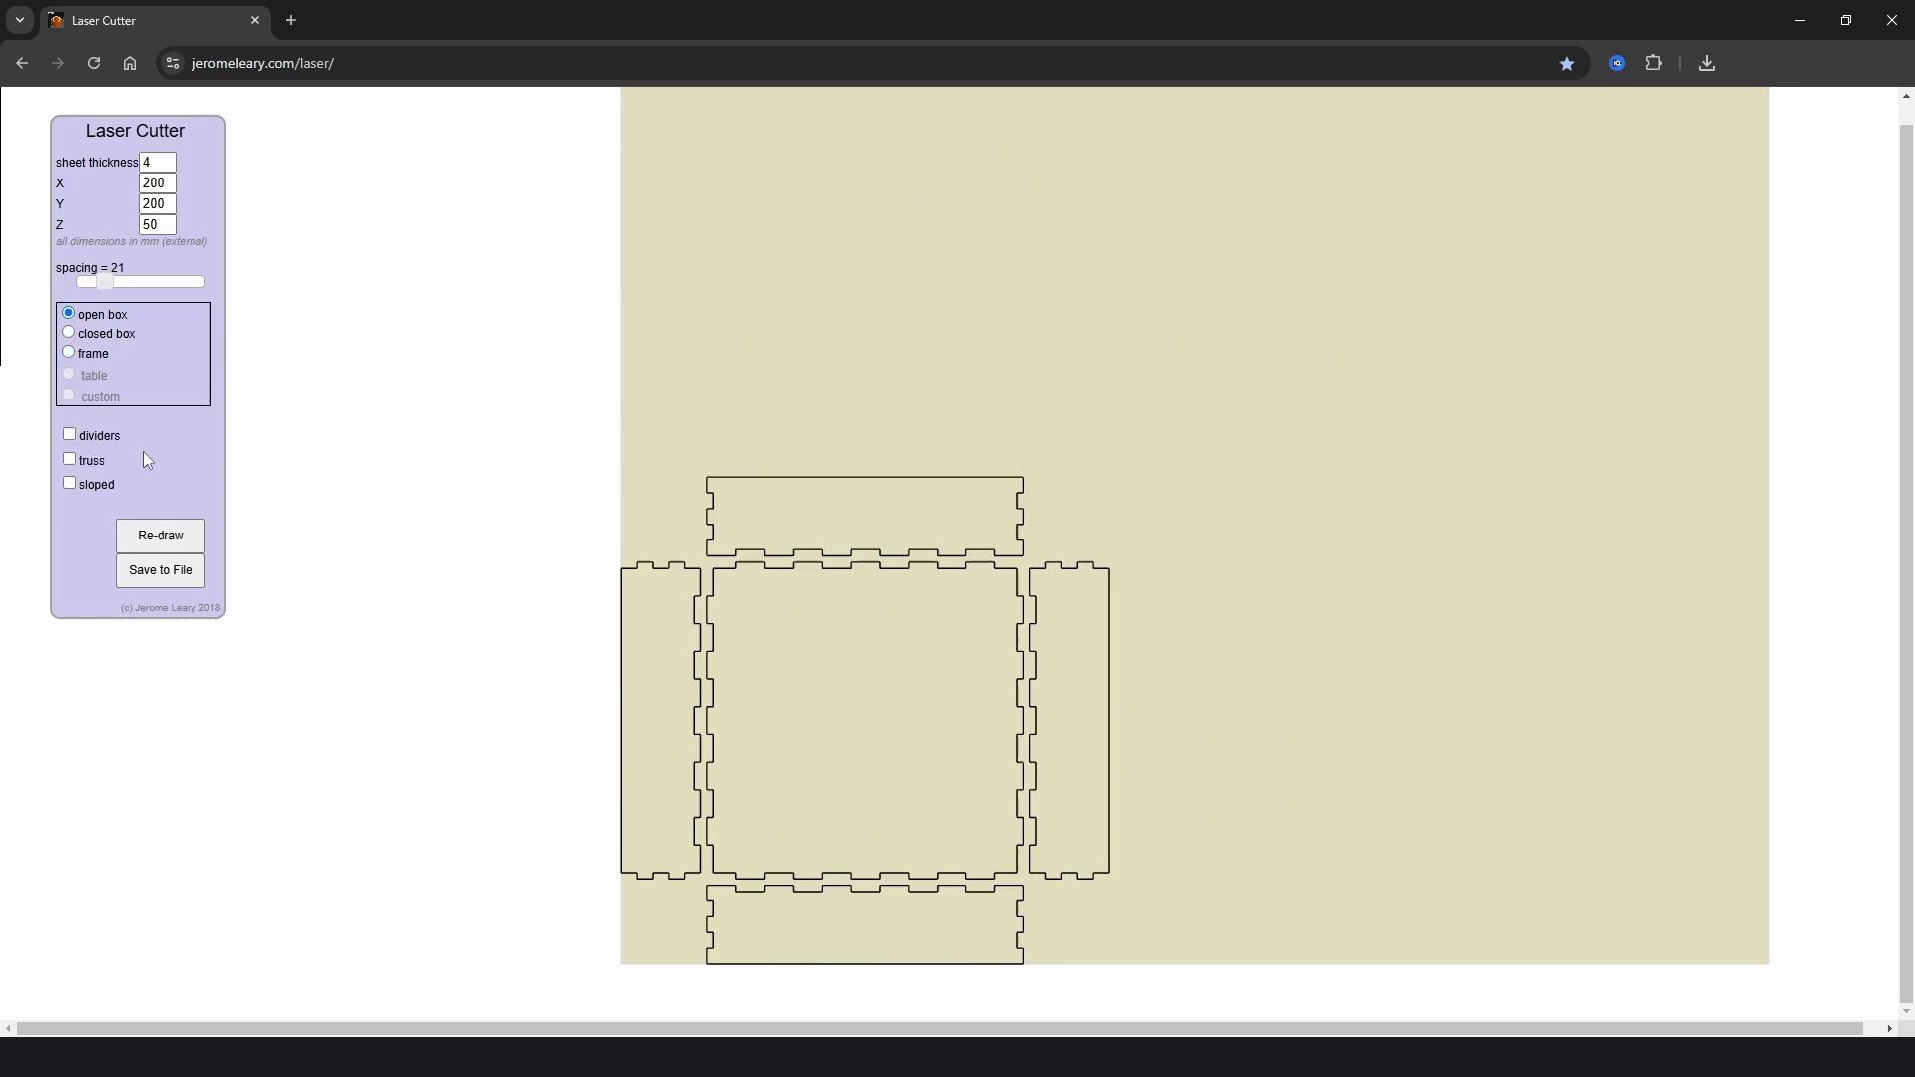
Redraw the open box with one, then four dividers, then switch on truss cutouts.
click(70, 435)
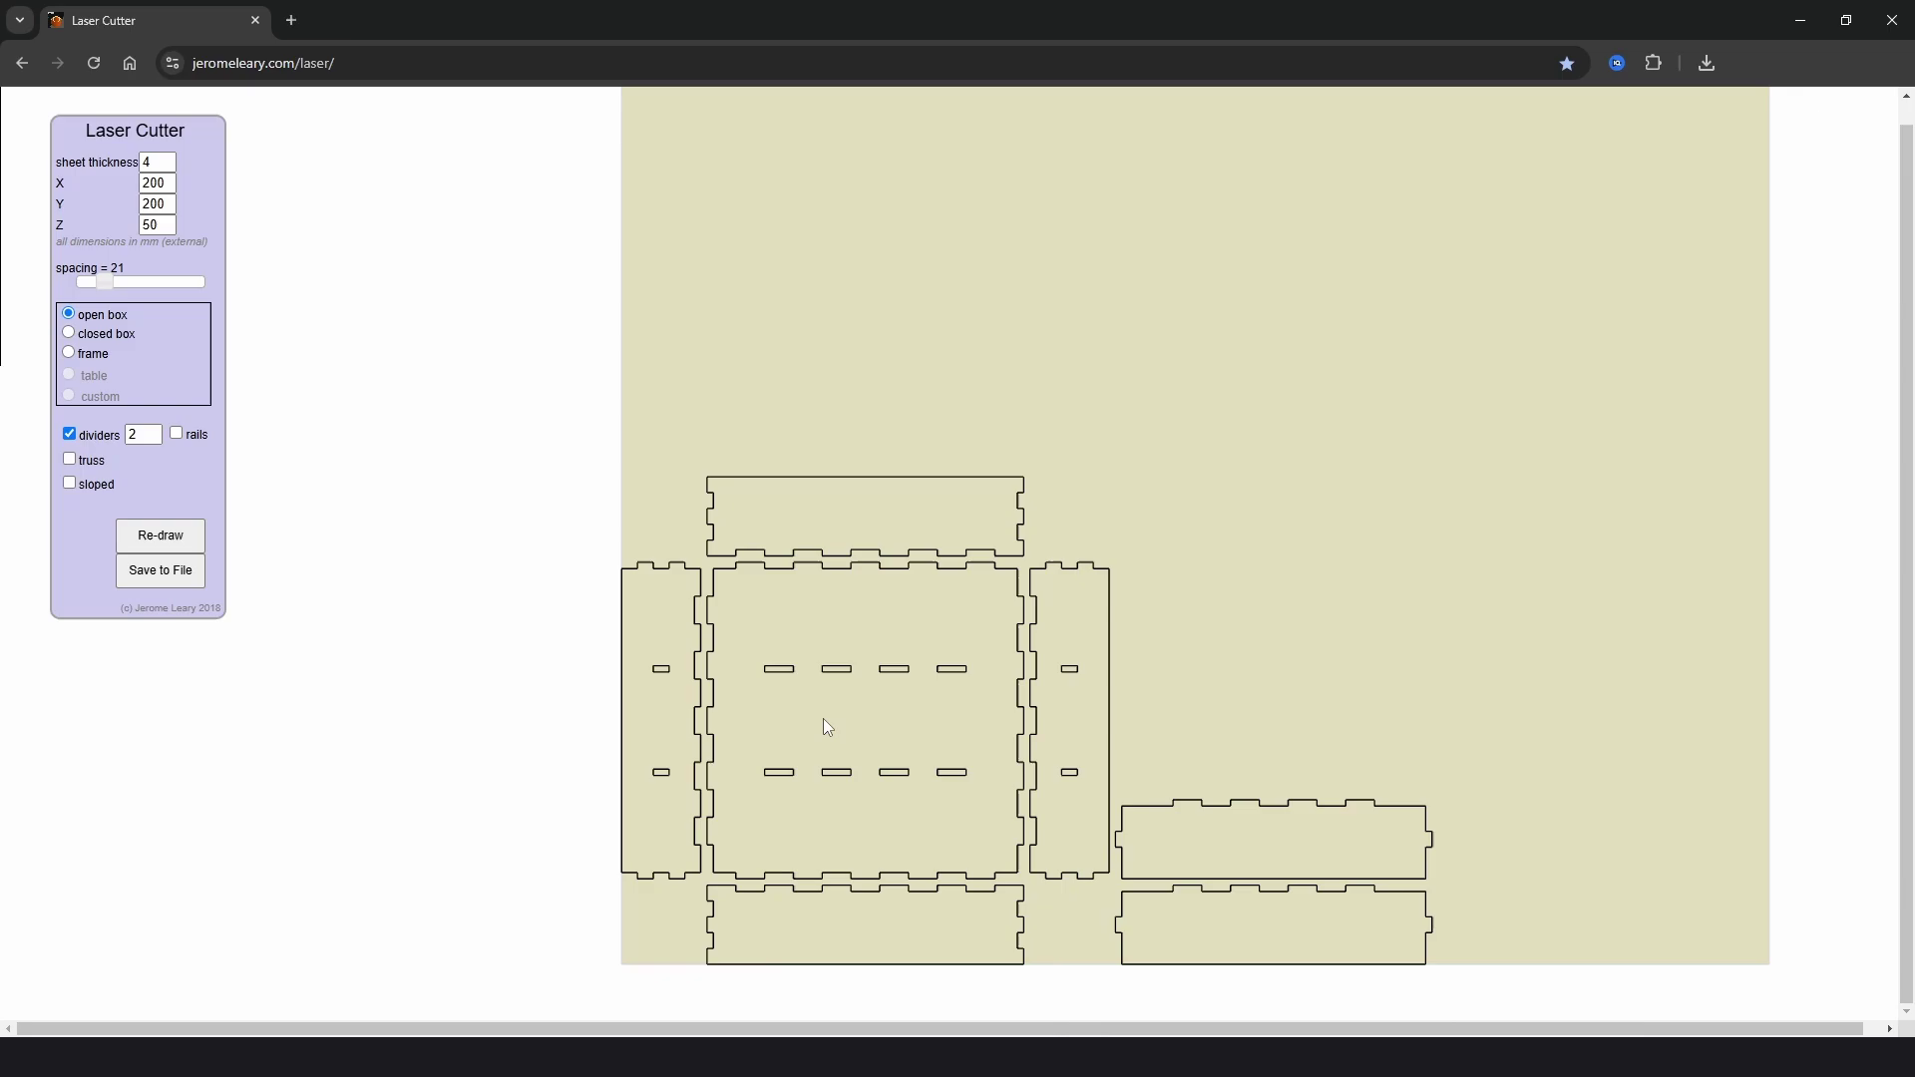
double_click(145, 436)
text(1)
click(162, 536)
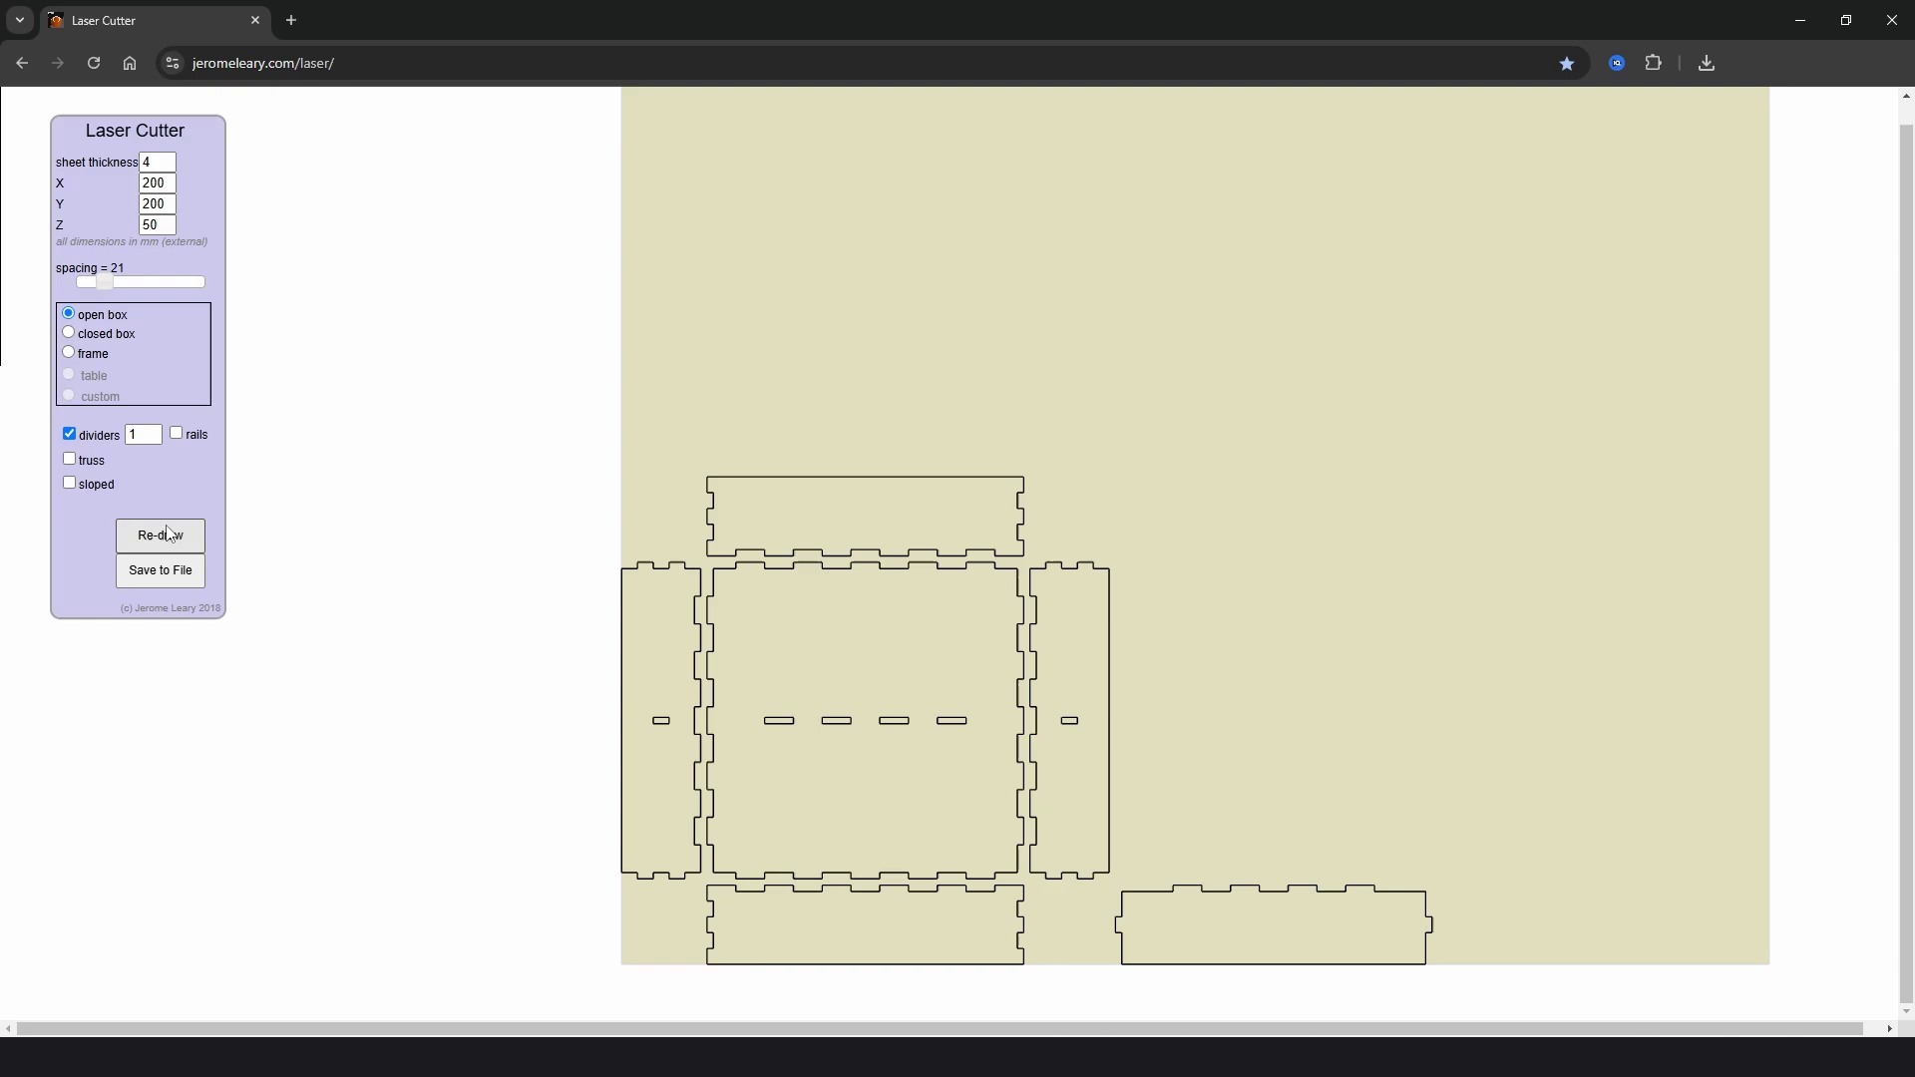
double_click(135, 436)
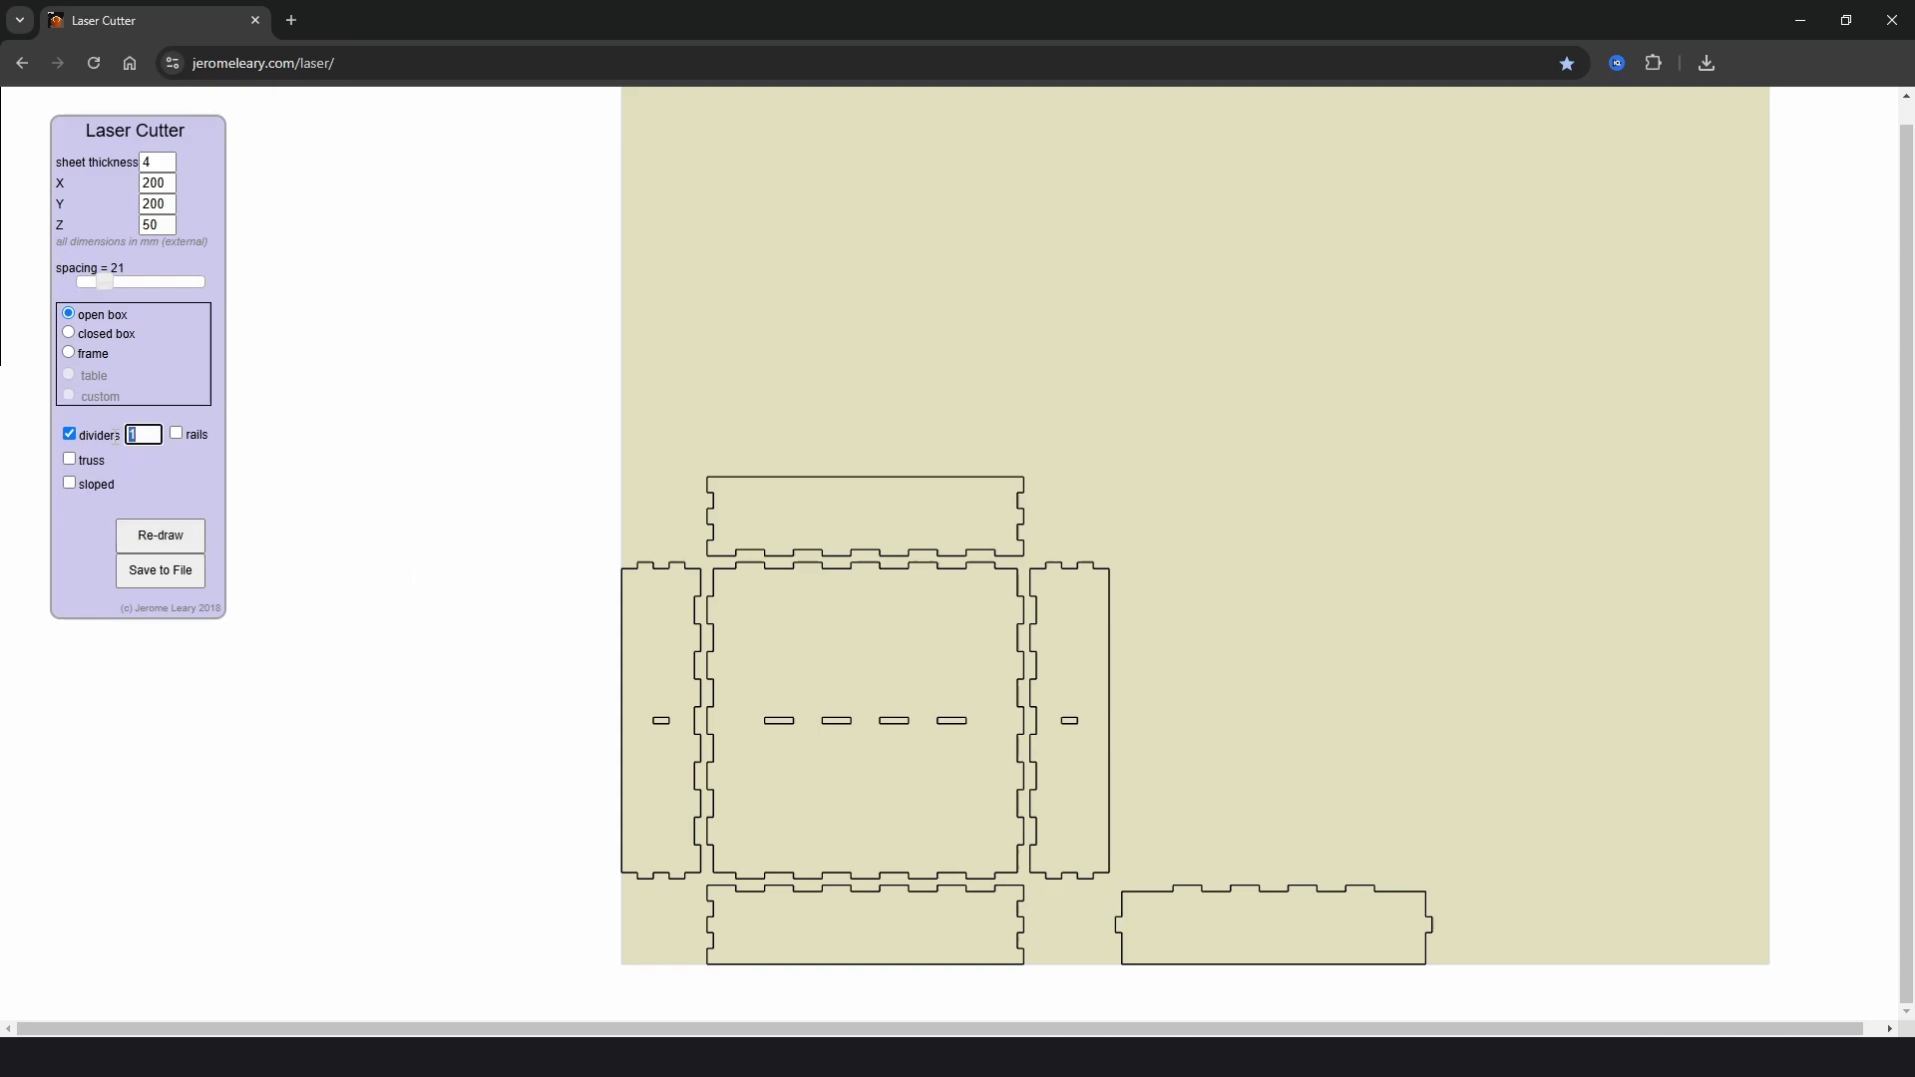
text(4)
click(177, 539)
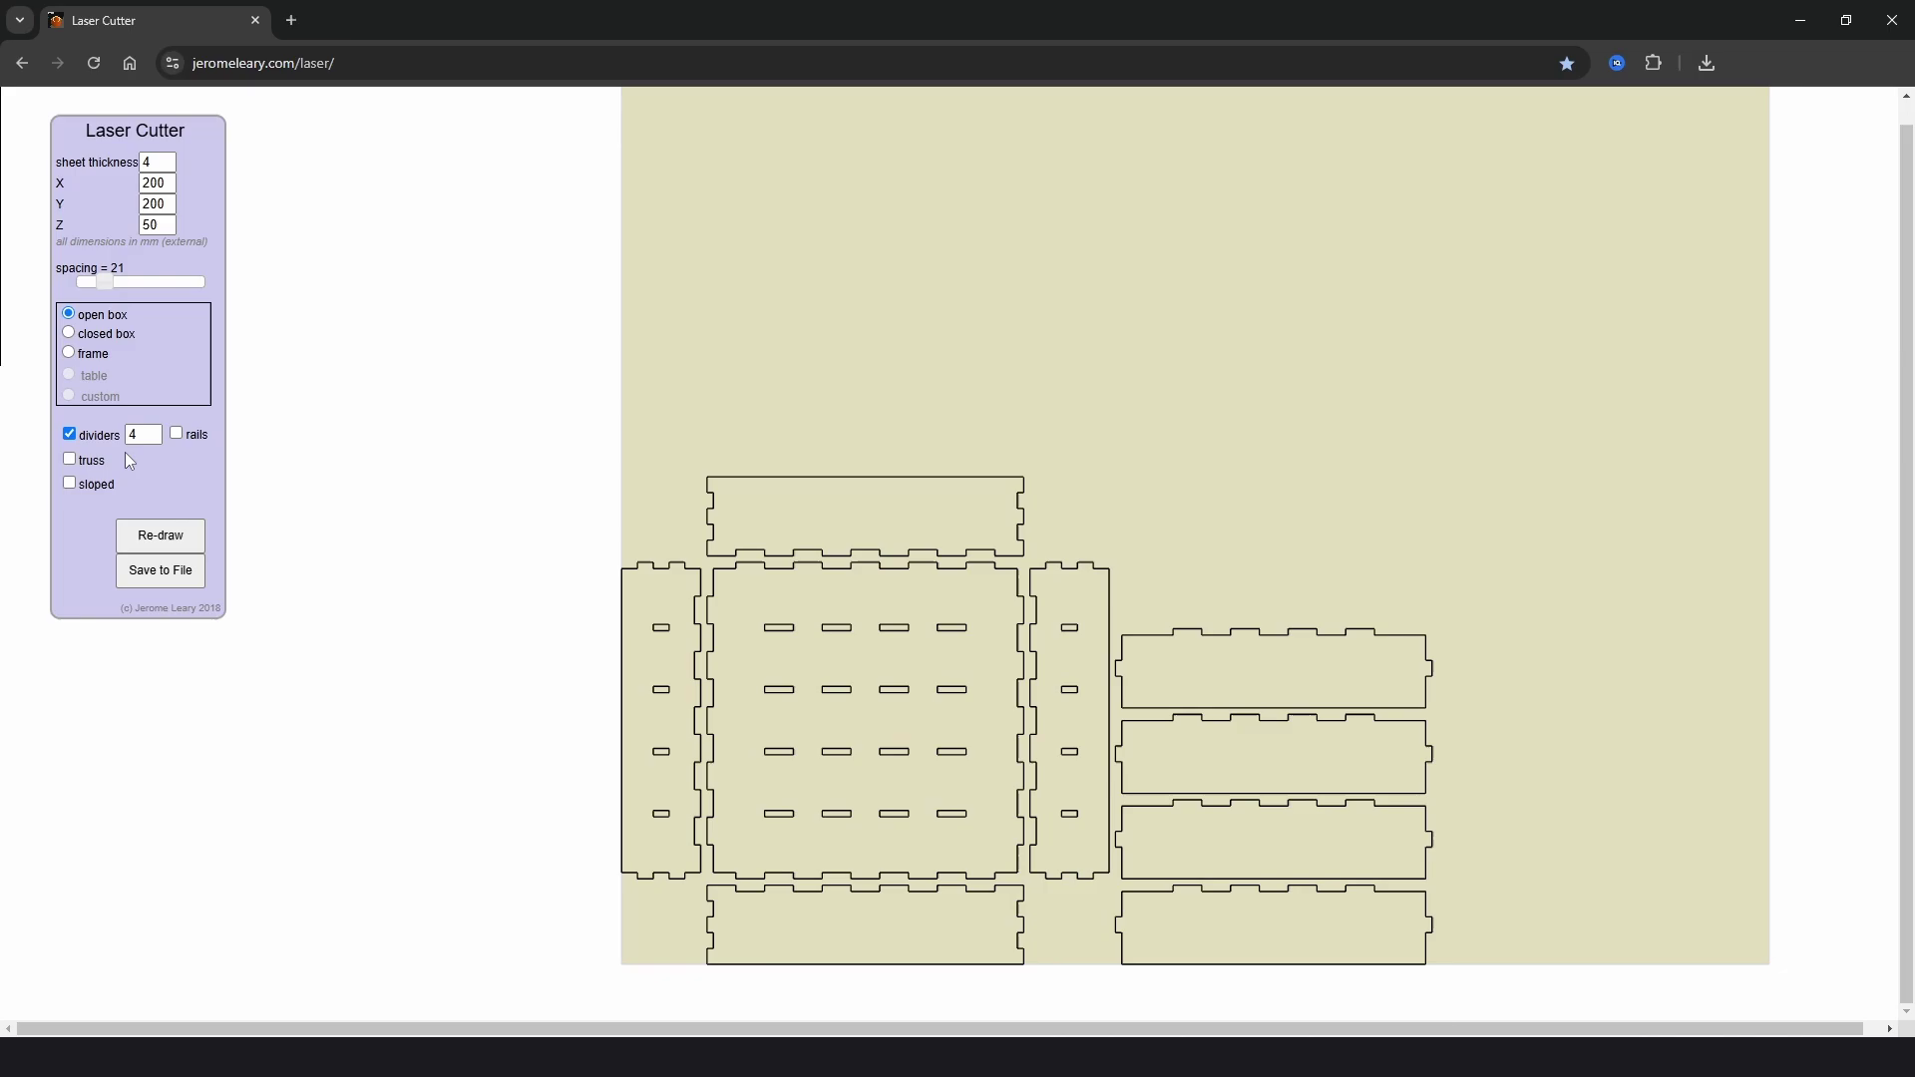
click(71, 461)
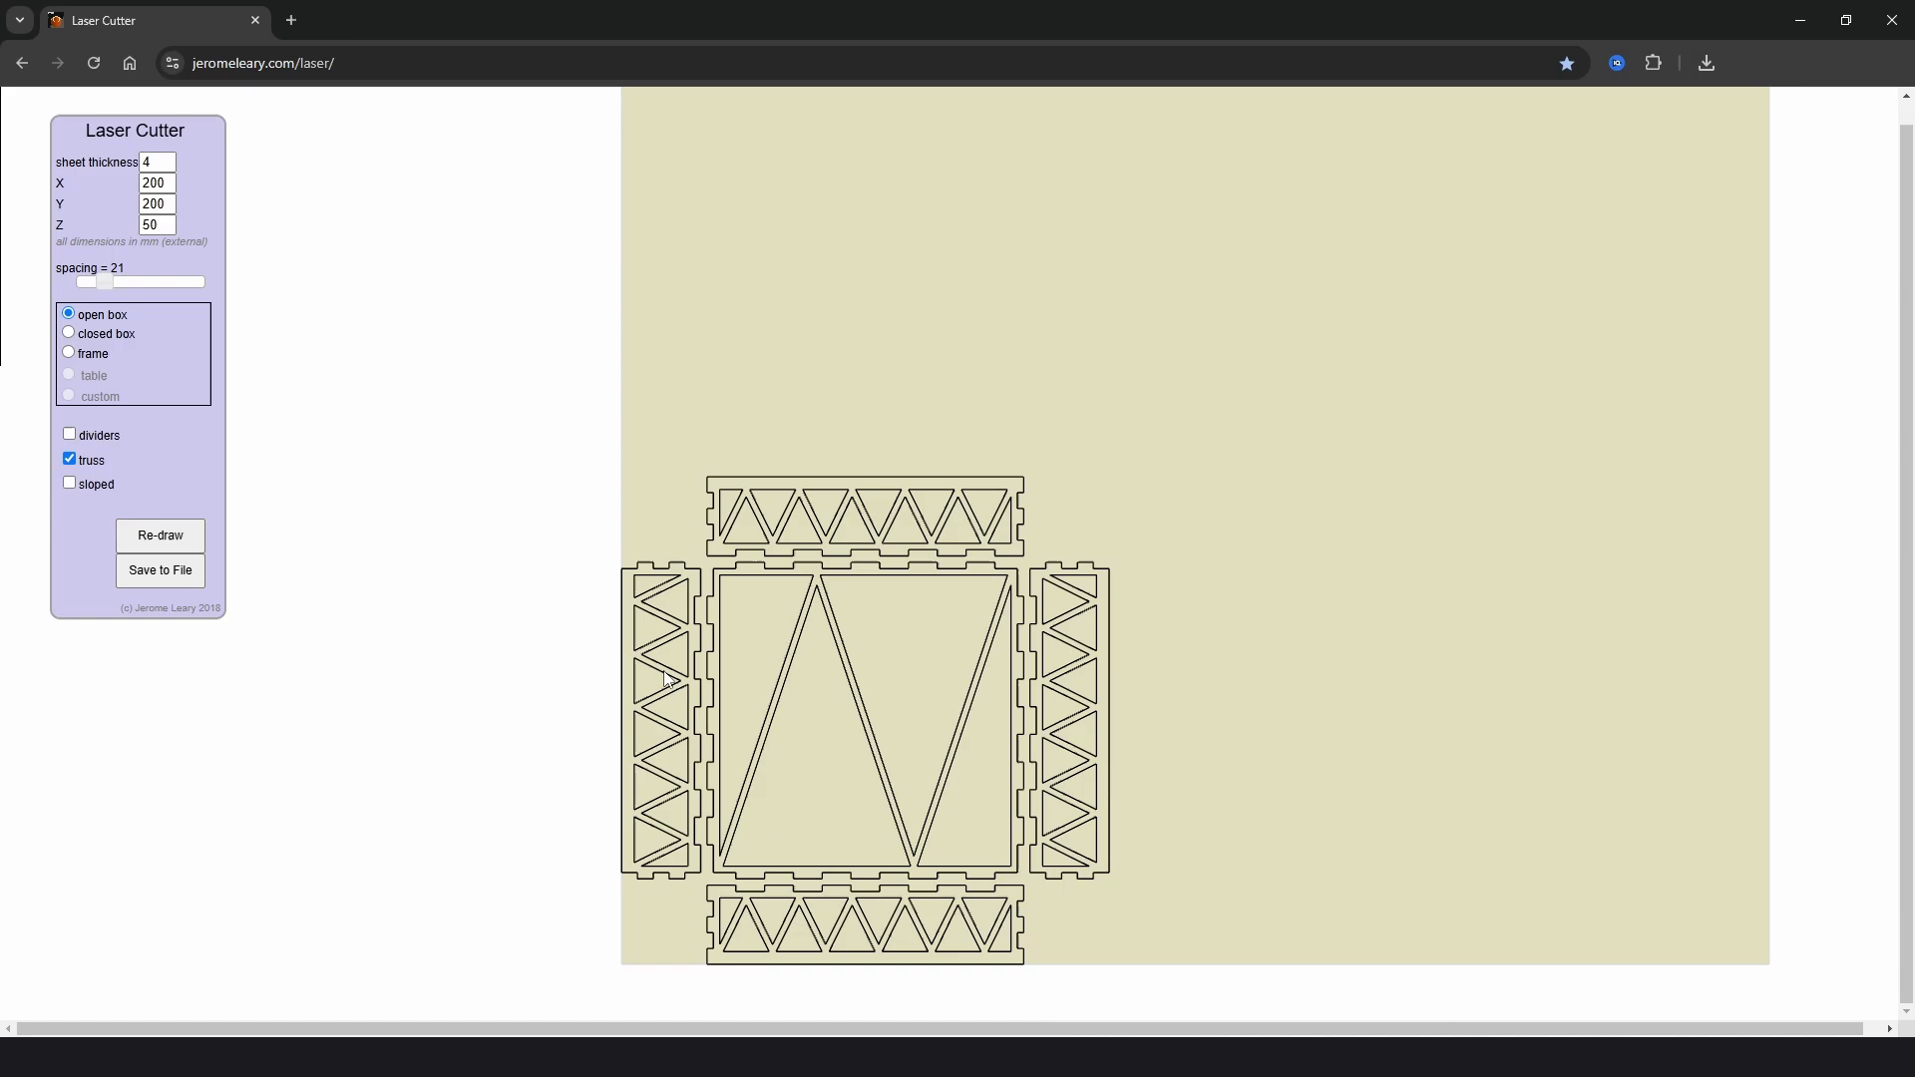
Turn off truss and sloped sides, restore dividers, and redraw with a single divider.
click(70, 482)
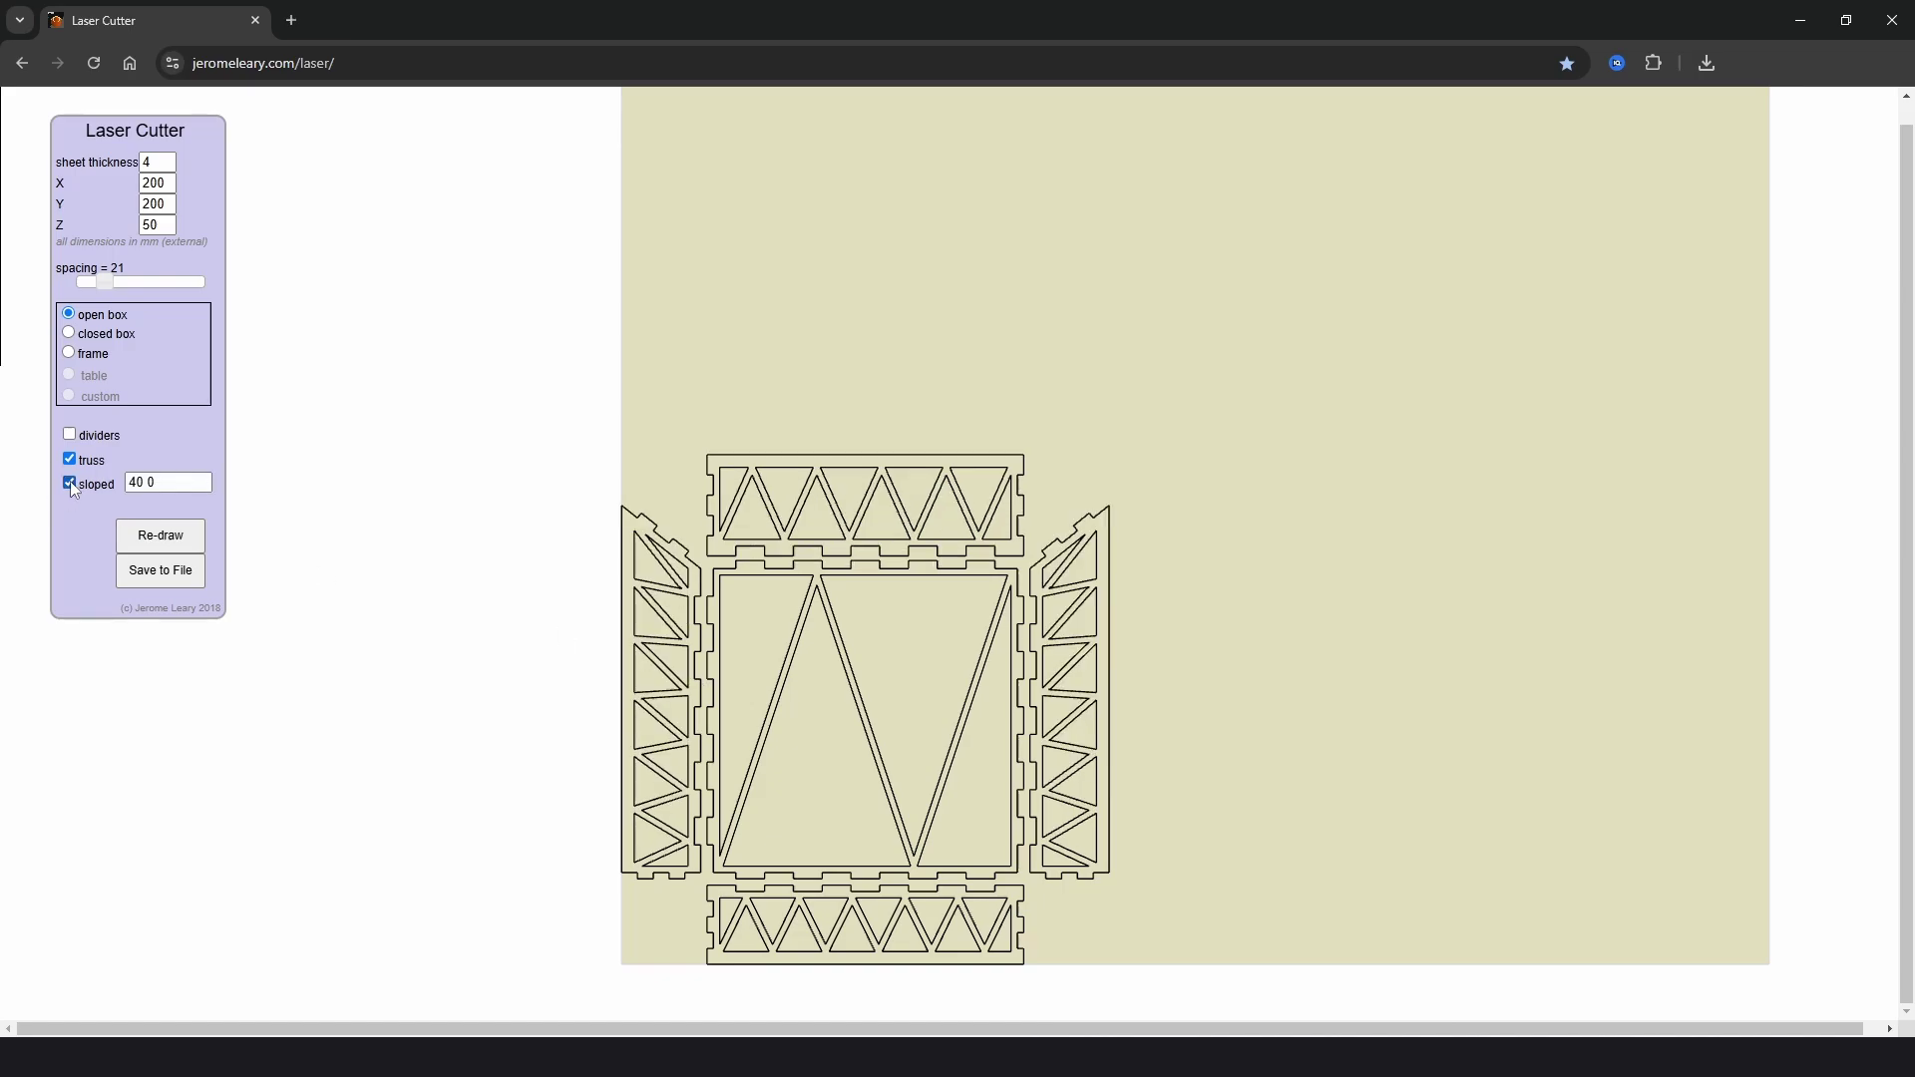
click(70, 460)
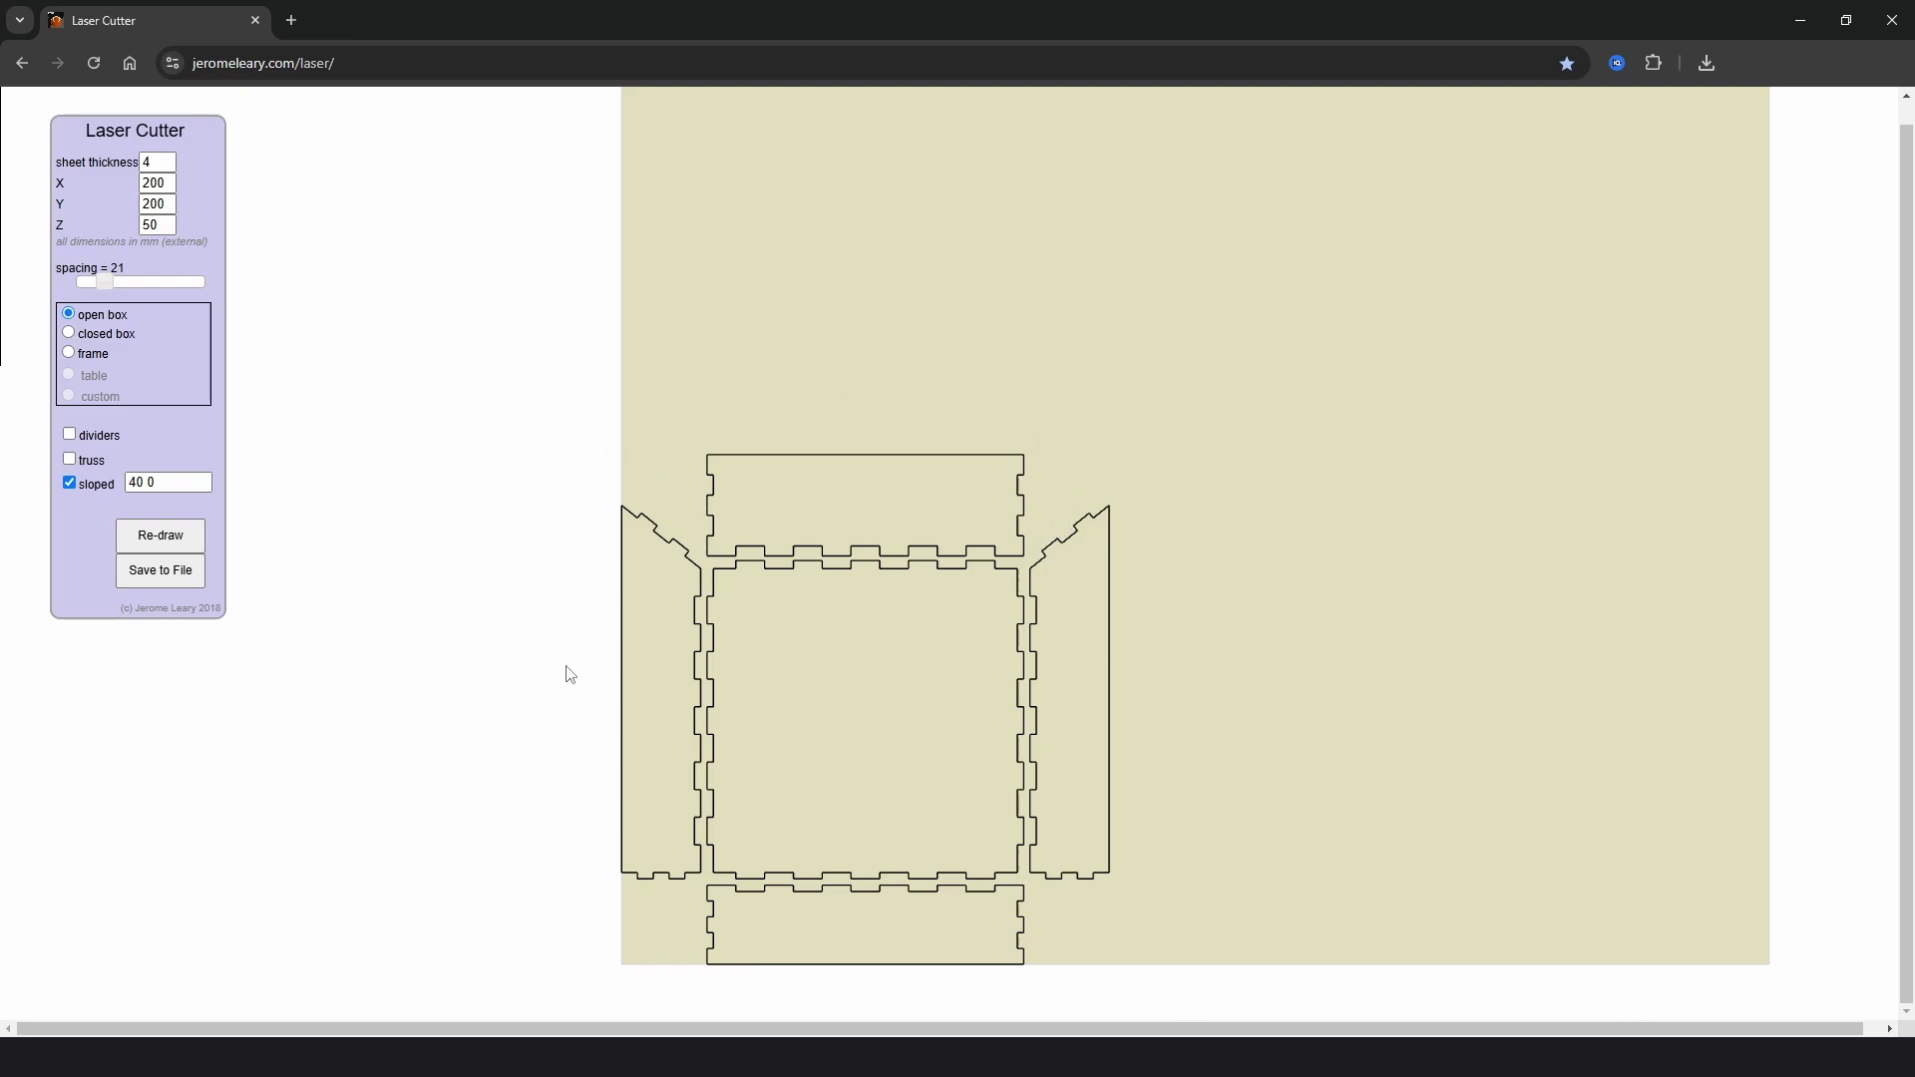
click(71, 436)
click(70, 484)
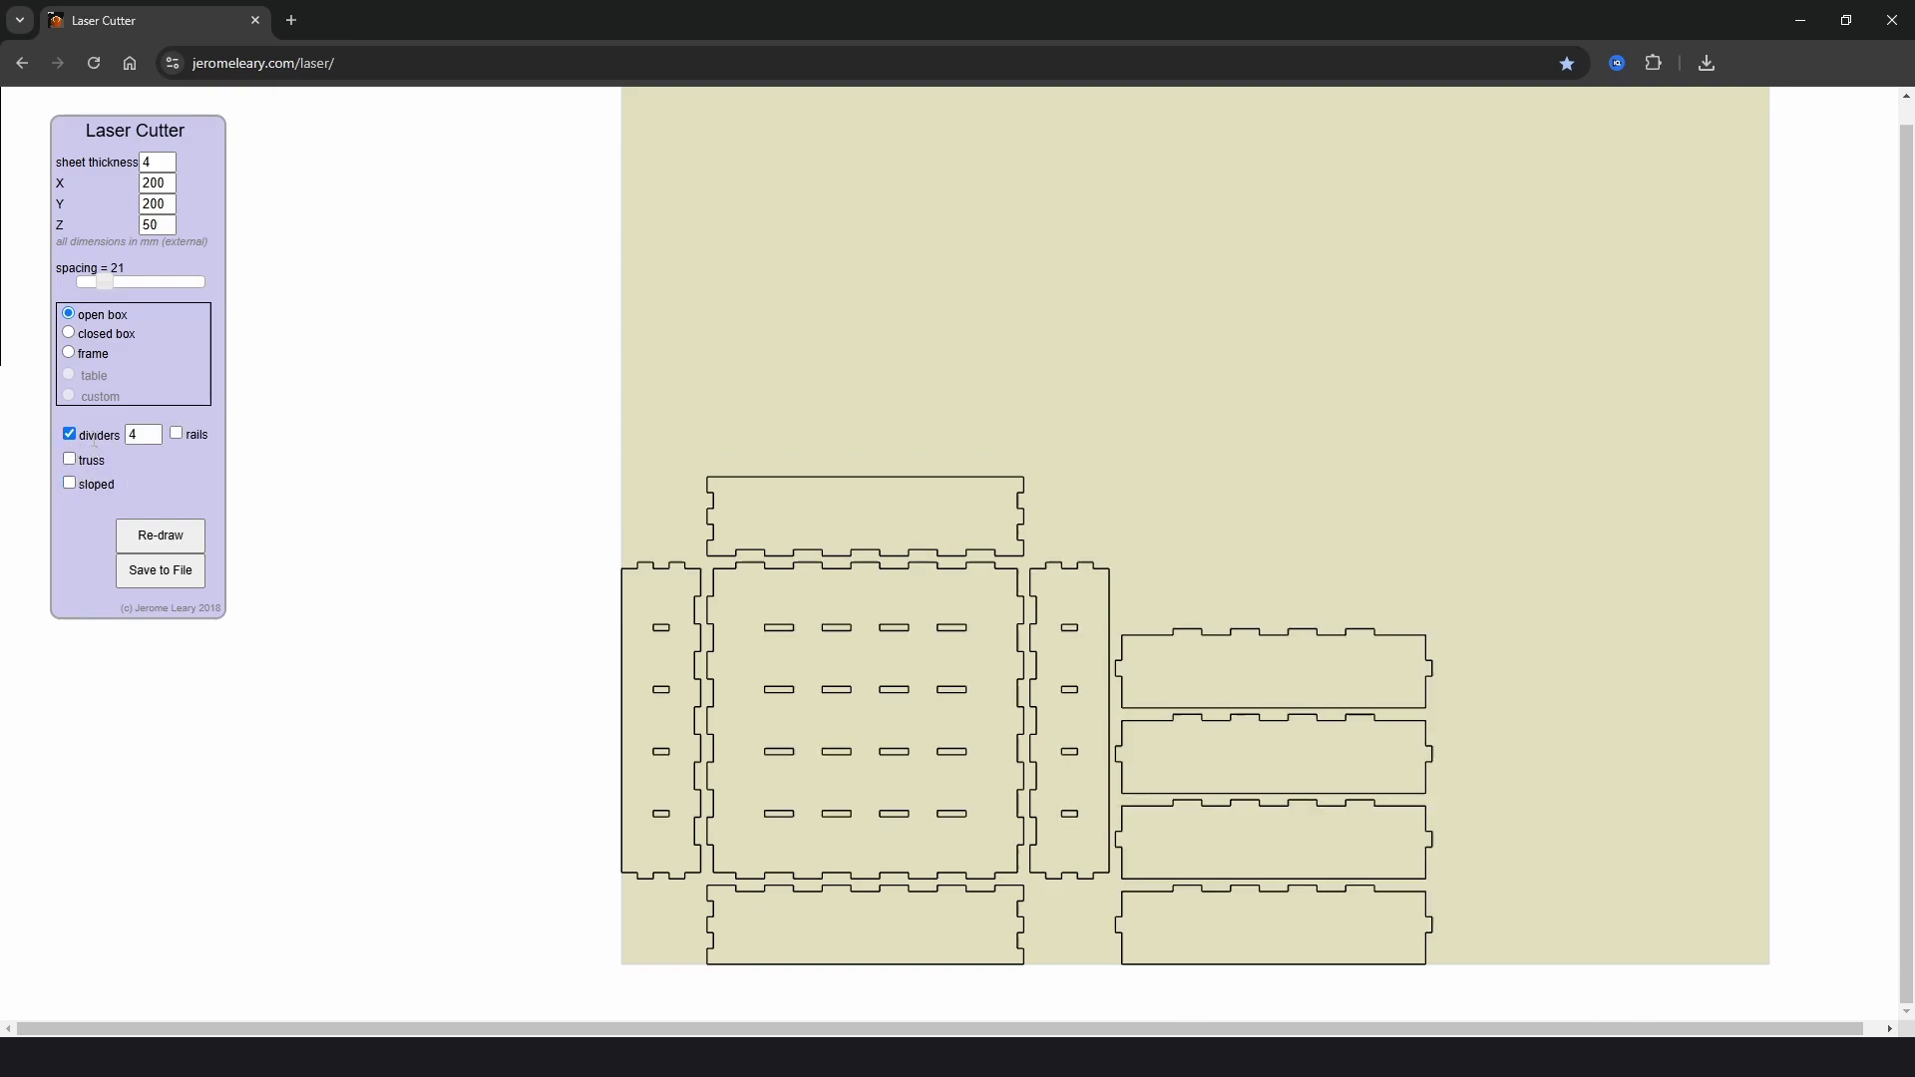
double_click(131, 435)
text(1)
click(172, 537)
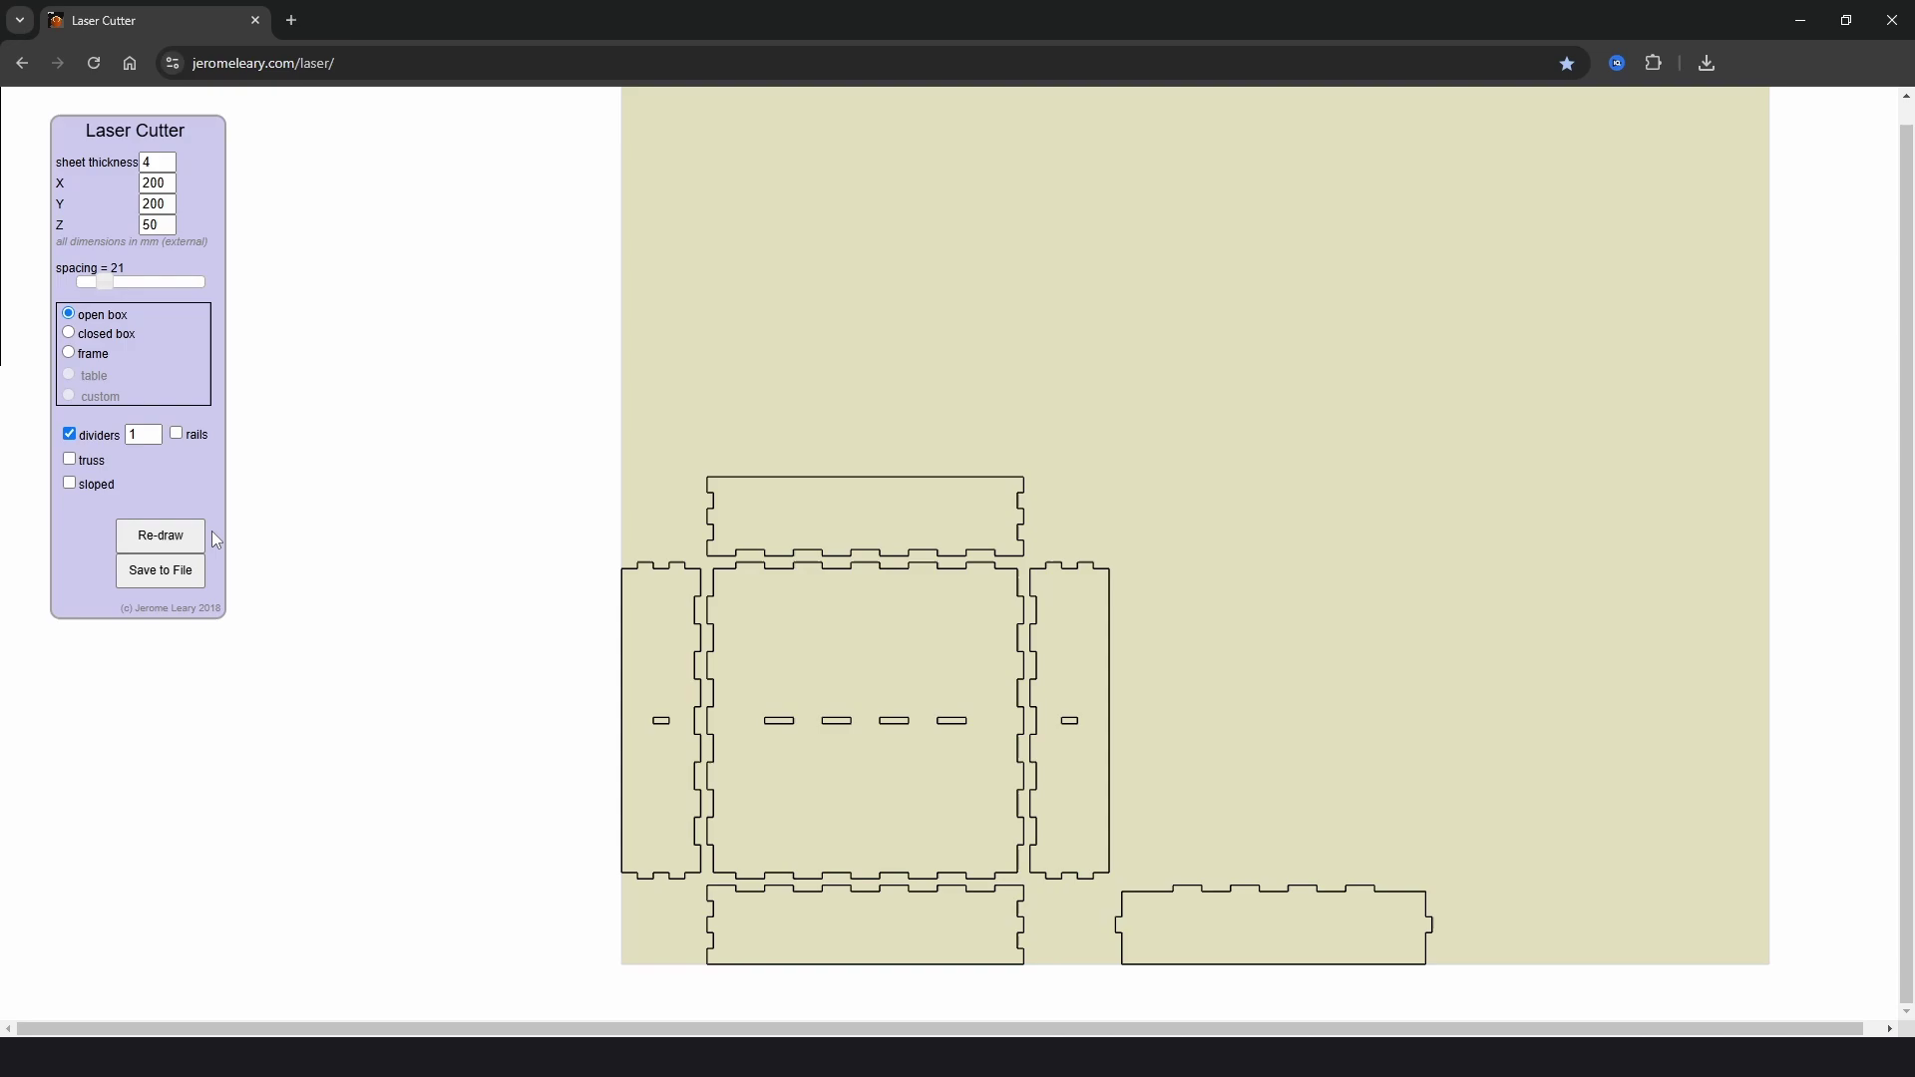
Save the single-divider open box drawing to a file.
scroll(870, 599, down, 3)
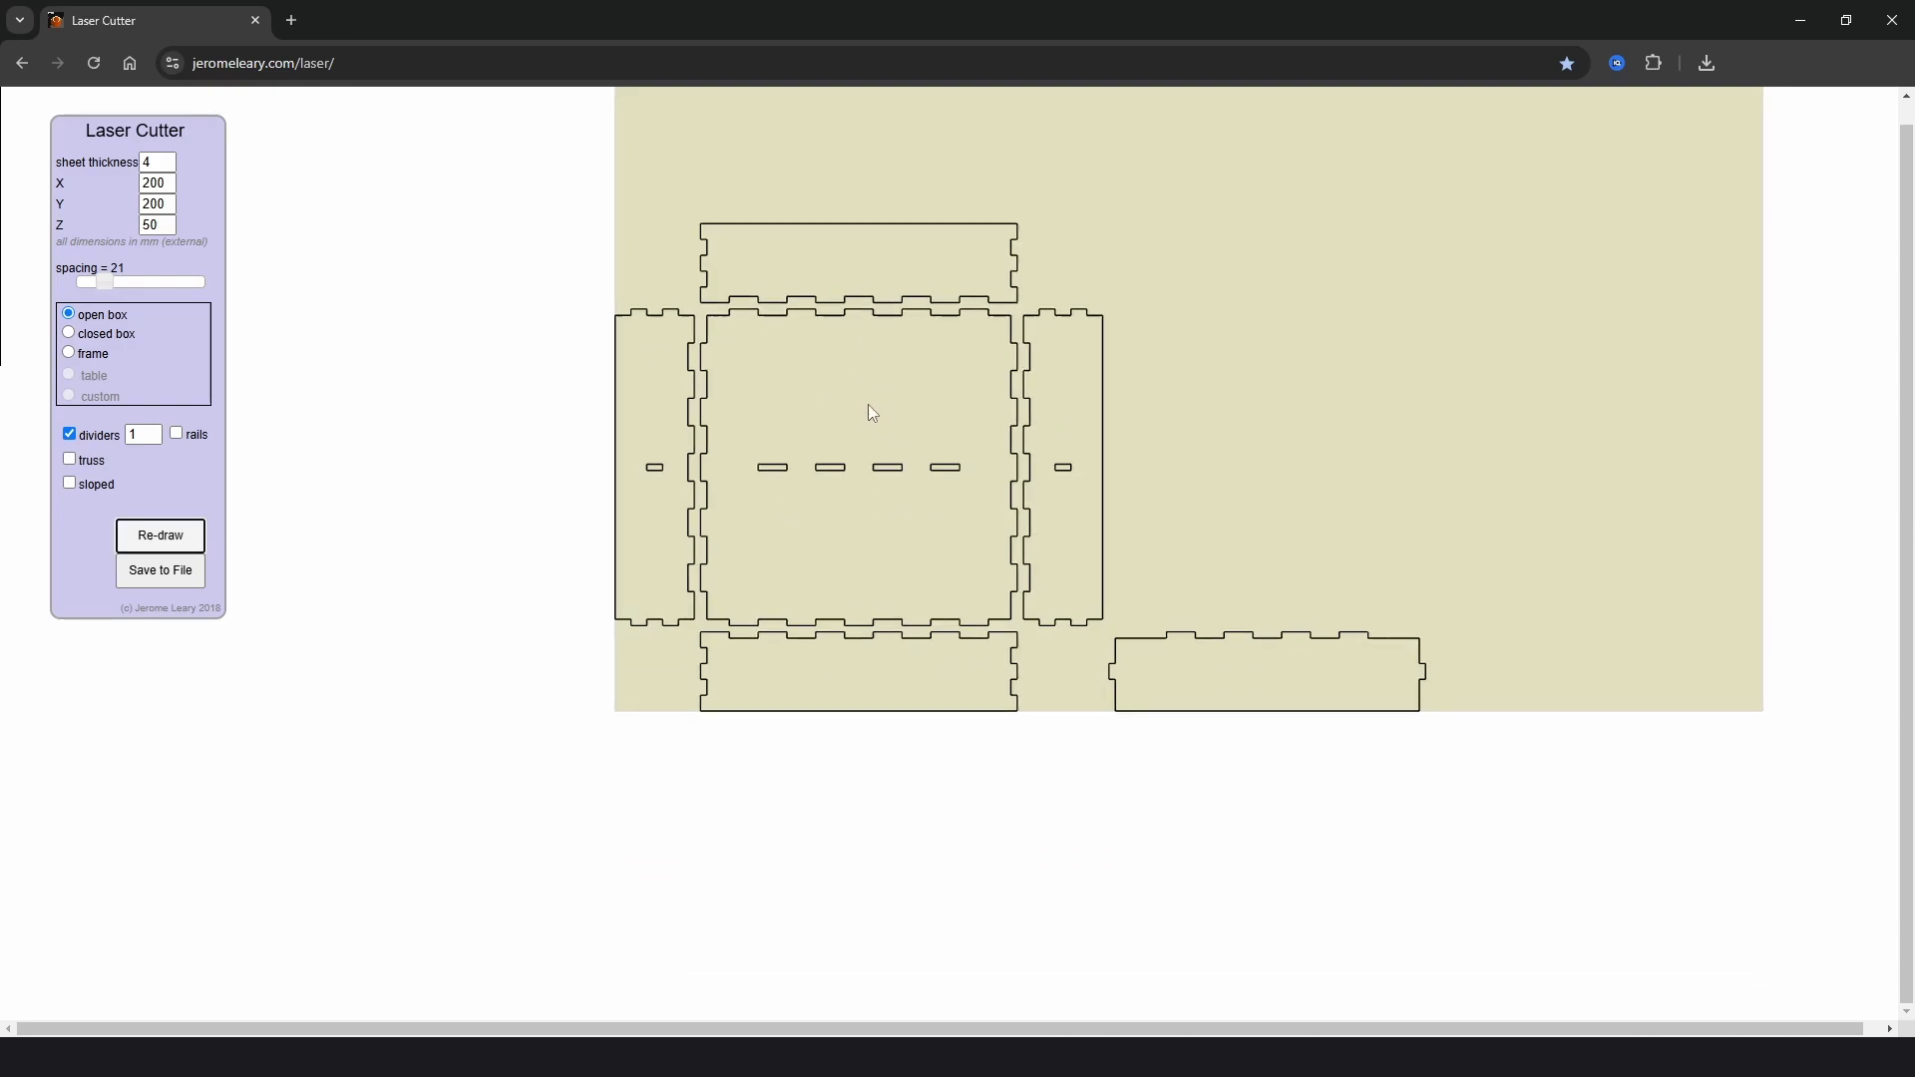
scroll(864, 435, up, 2)
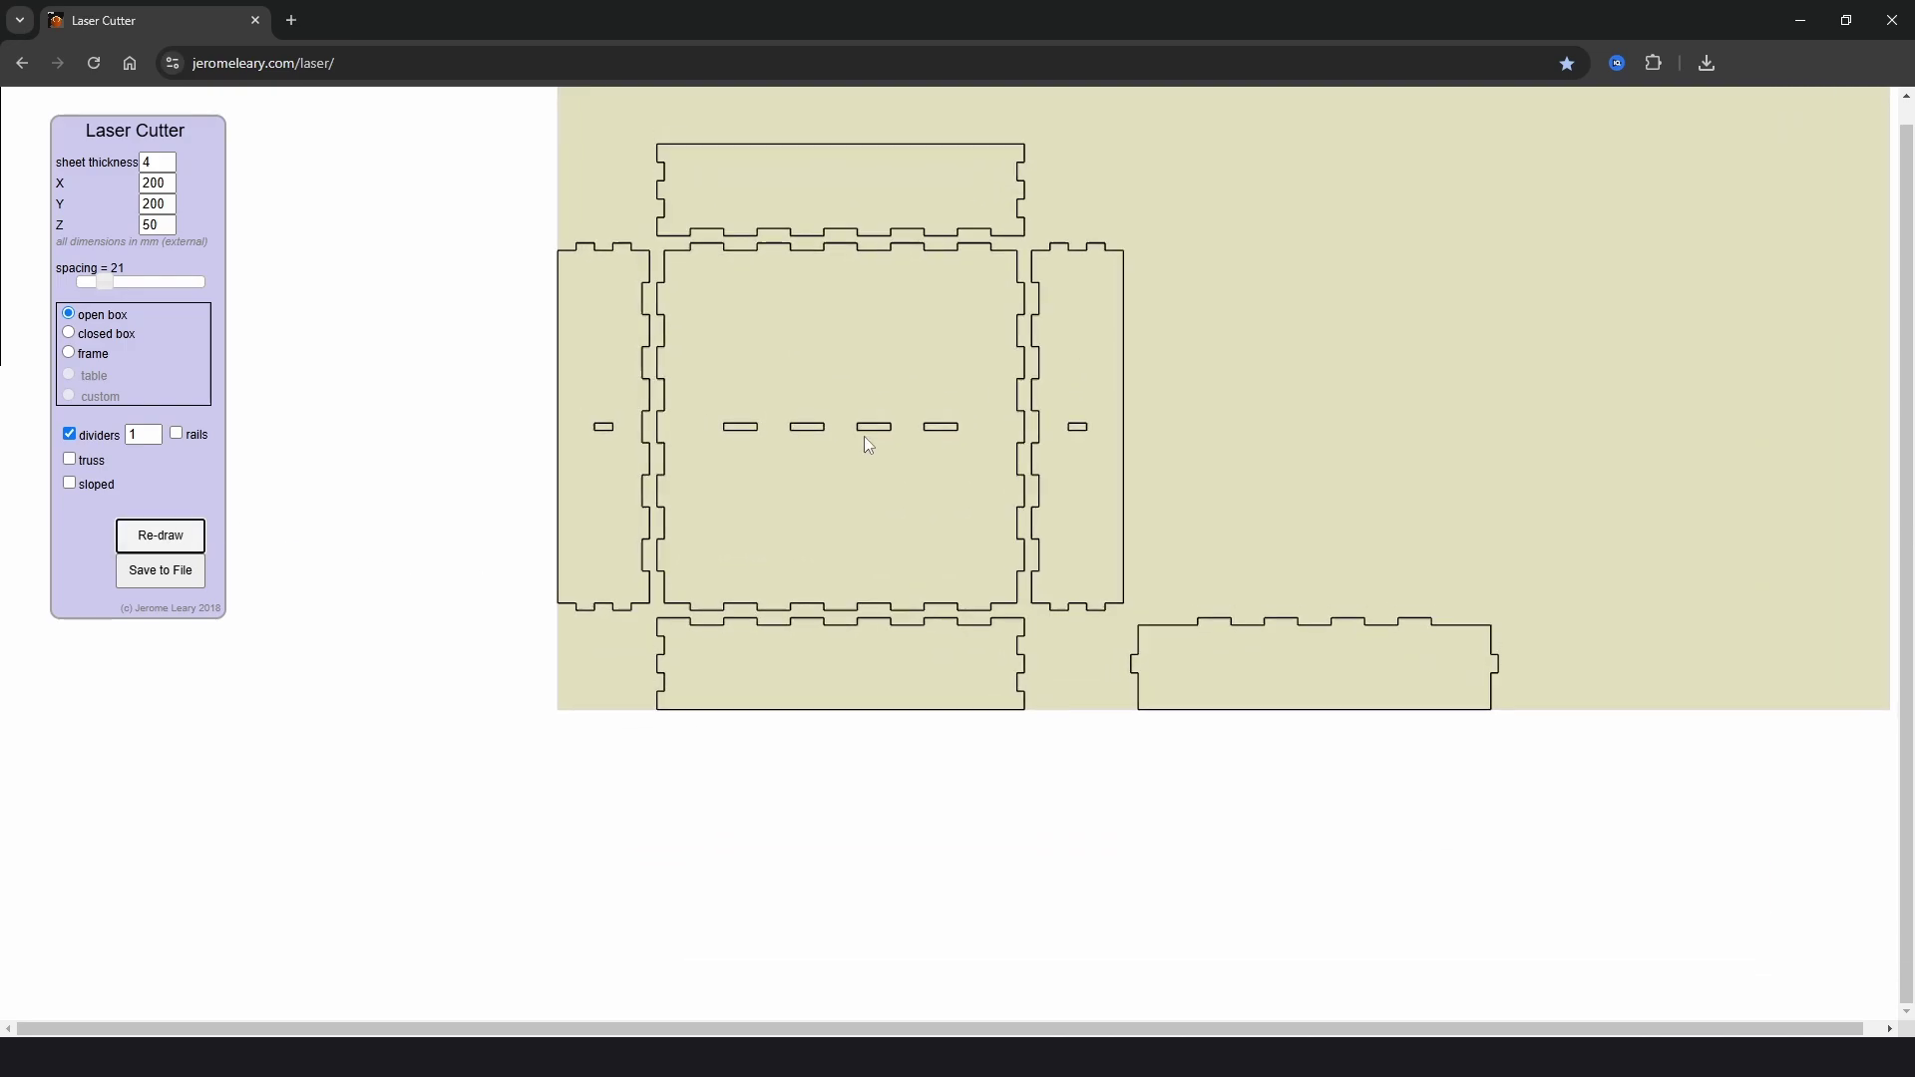
click(165, 576)
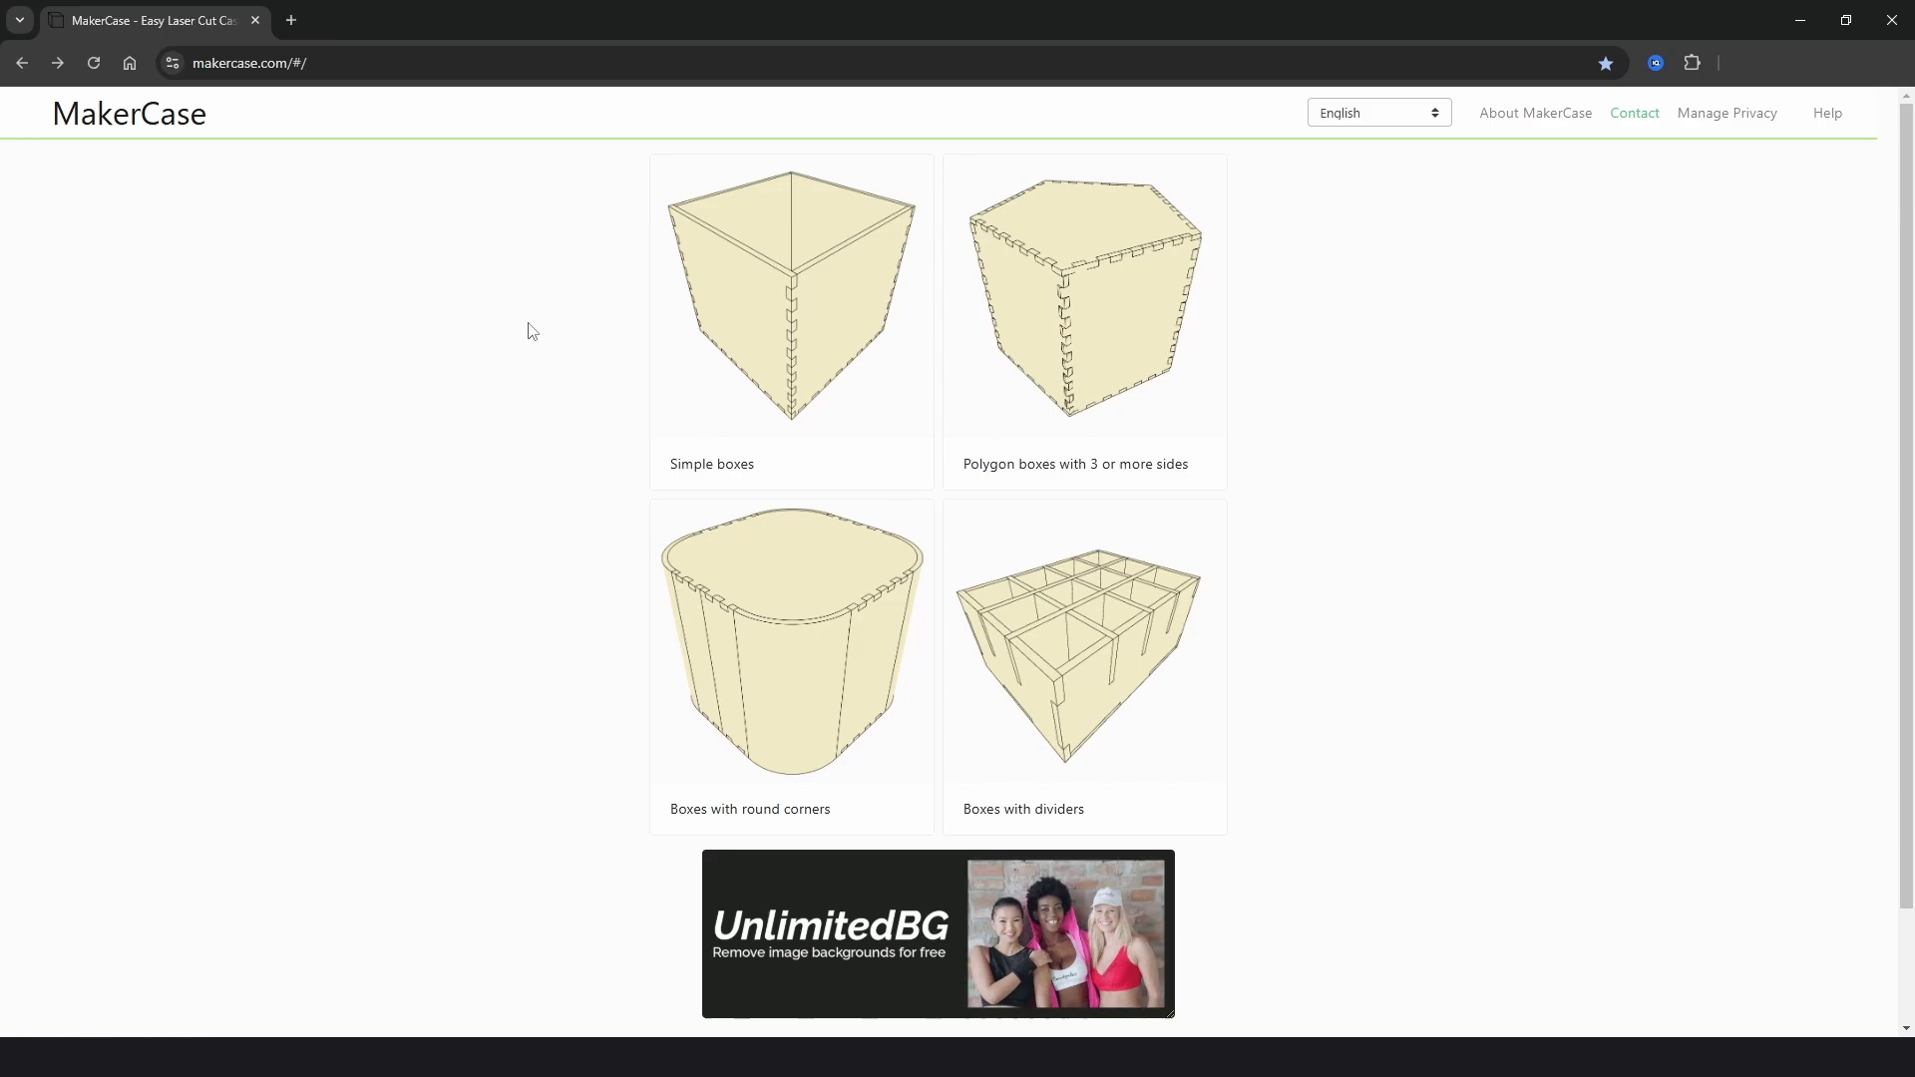
Start a simple box, rotate its 3D preview, and switch units to millimeters.
click(791, 320)
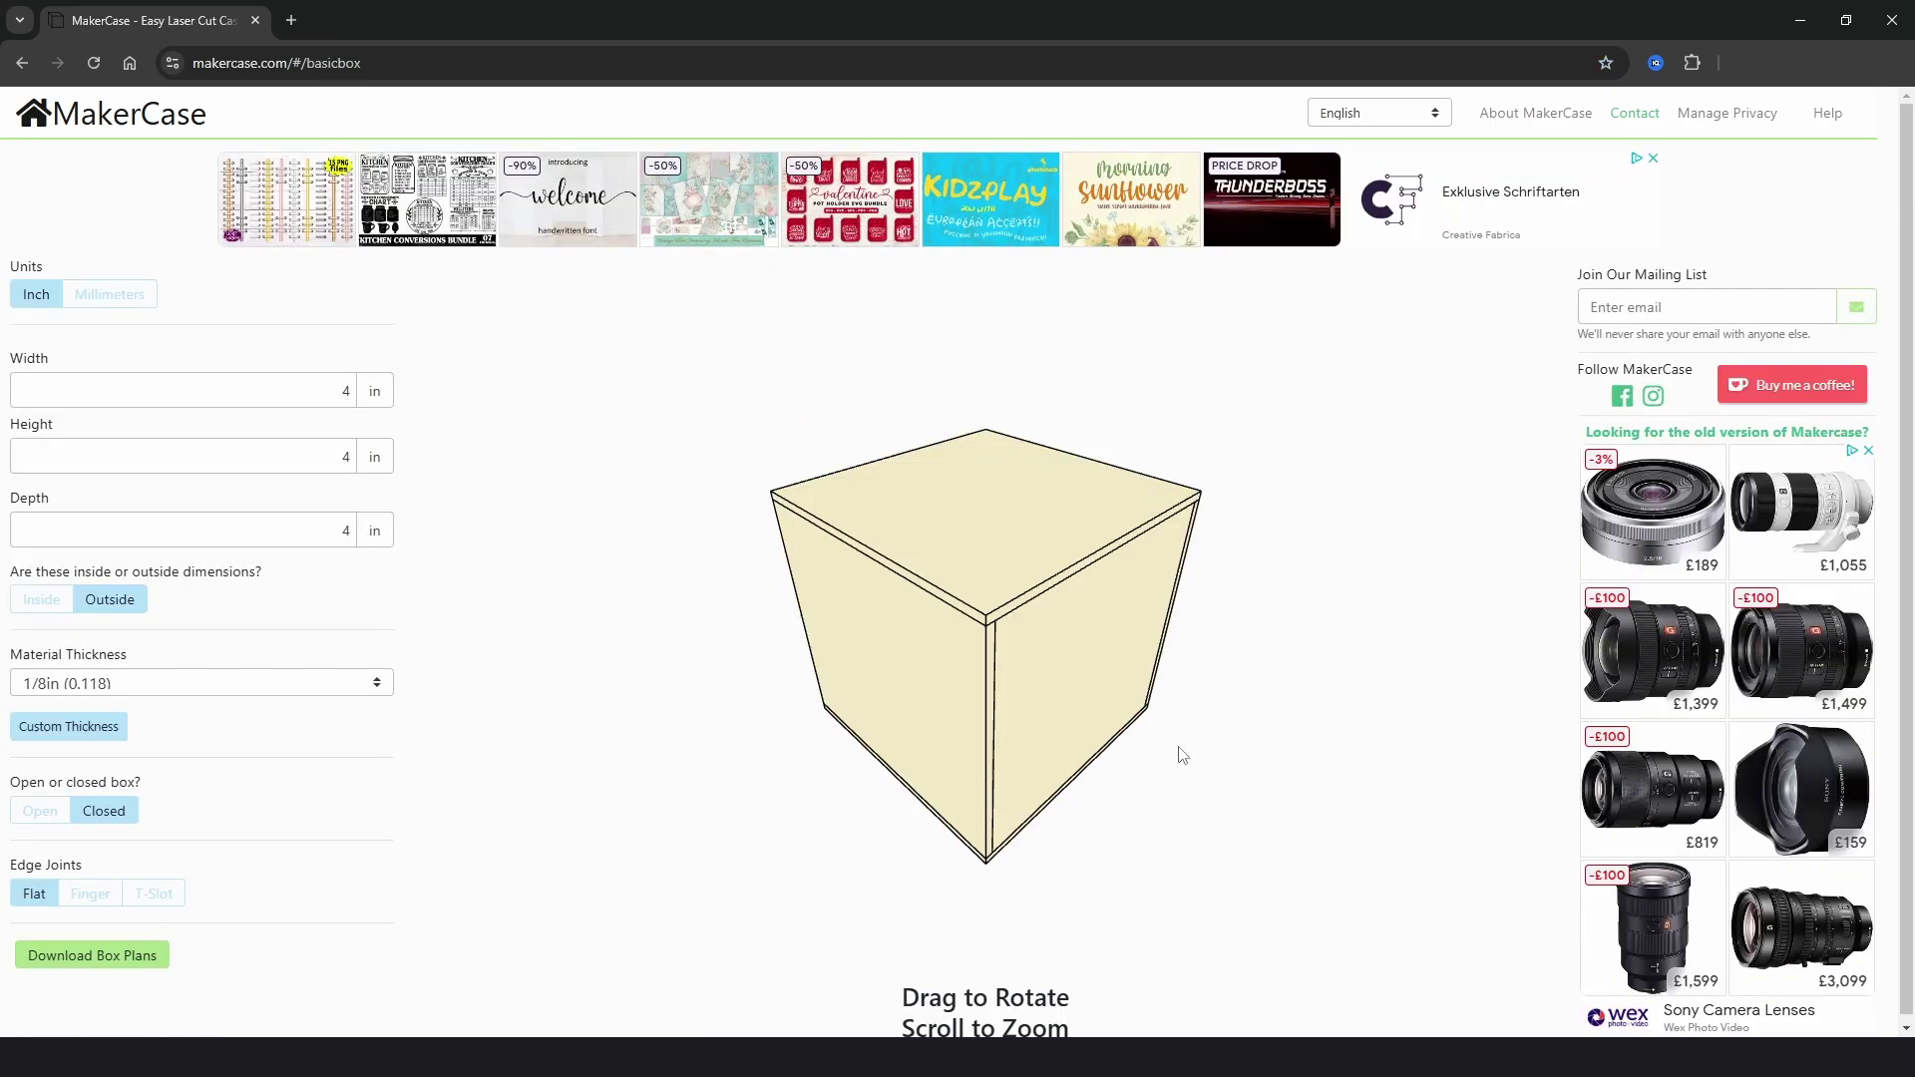
drag(1064, 773, 1025, 695)
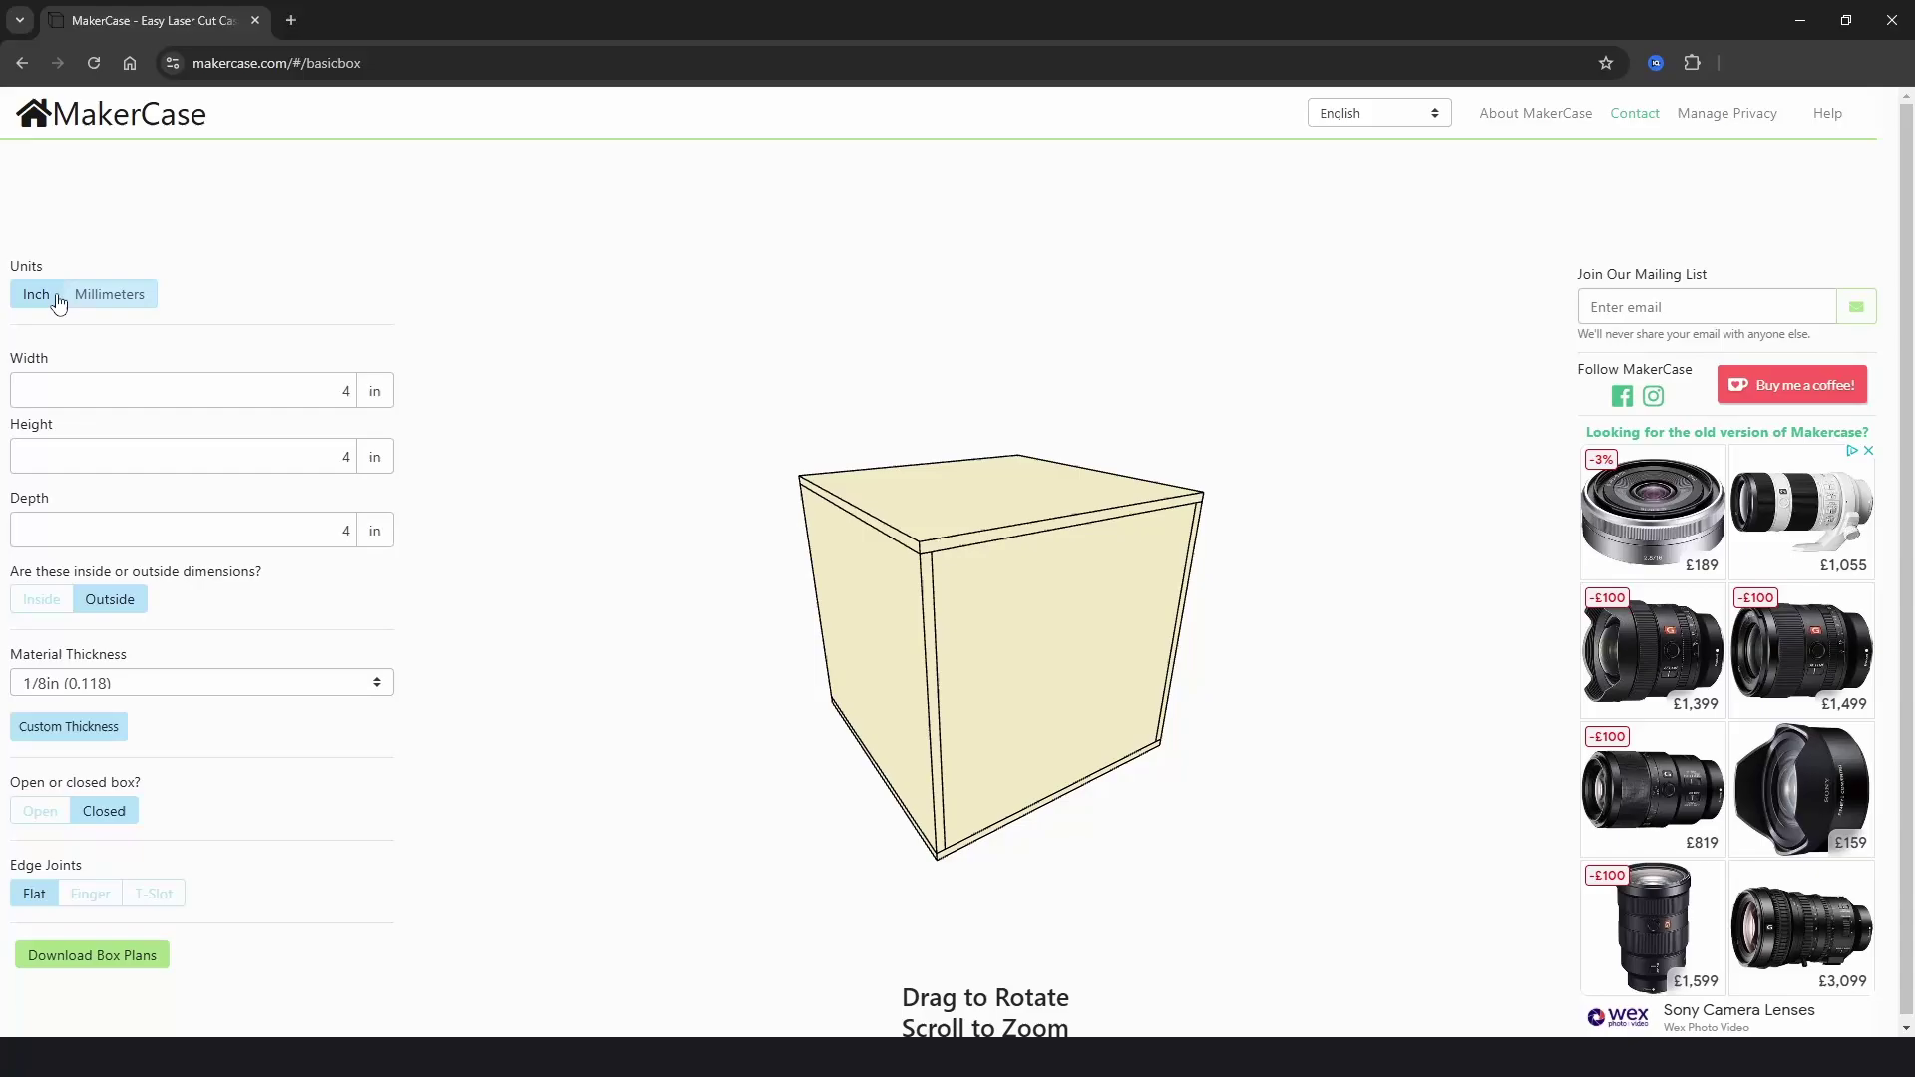
click(98, 292)
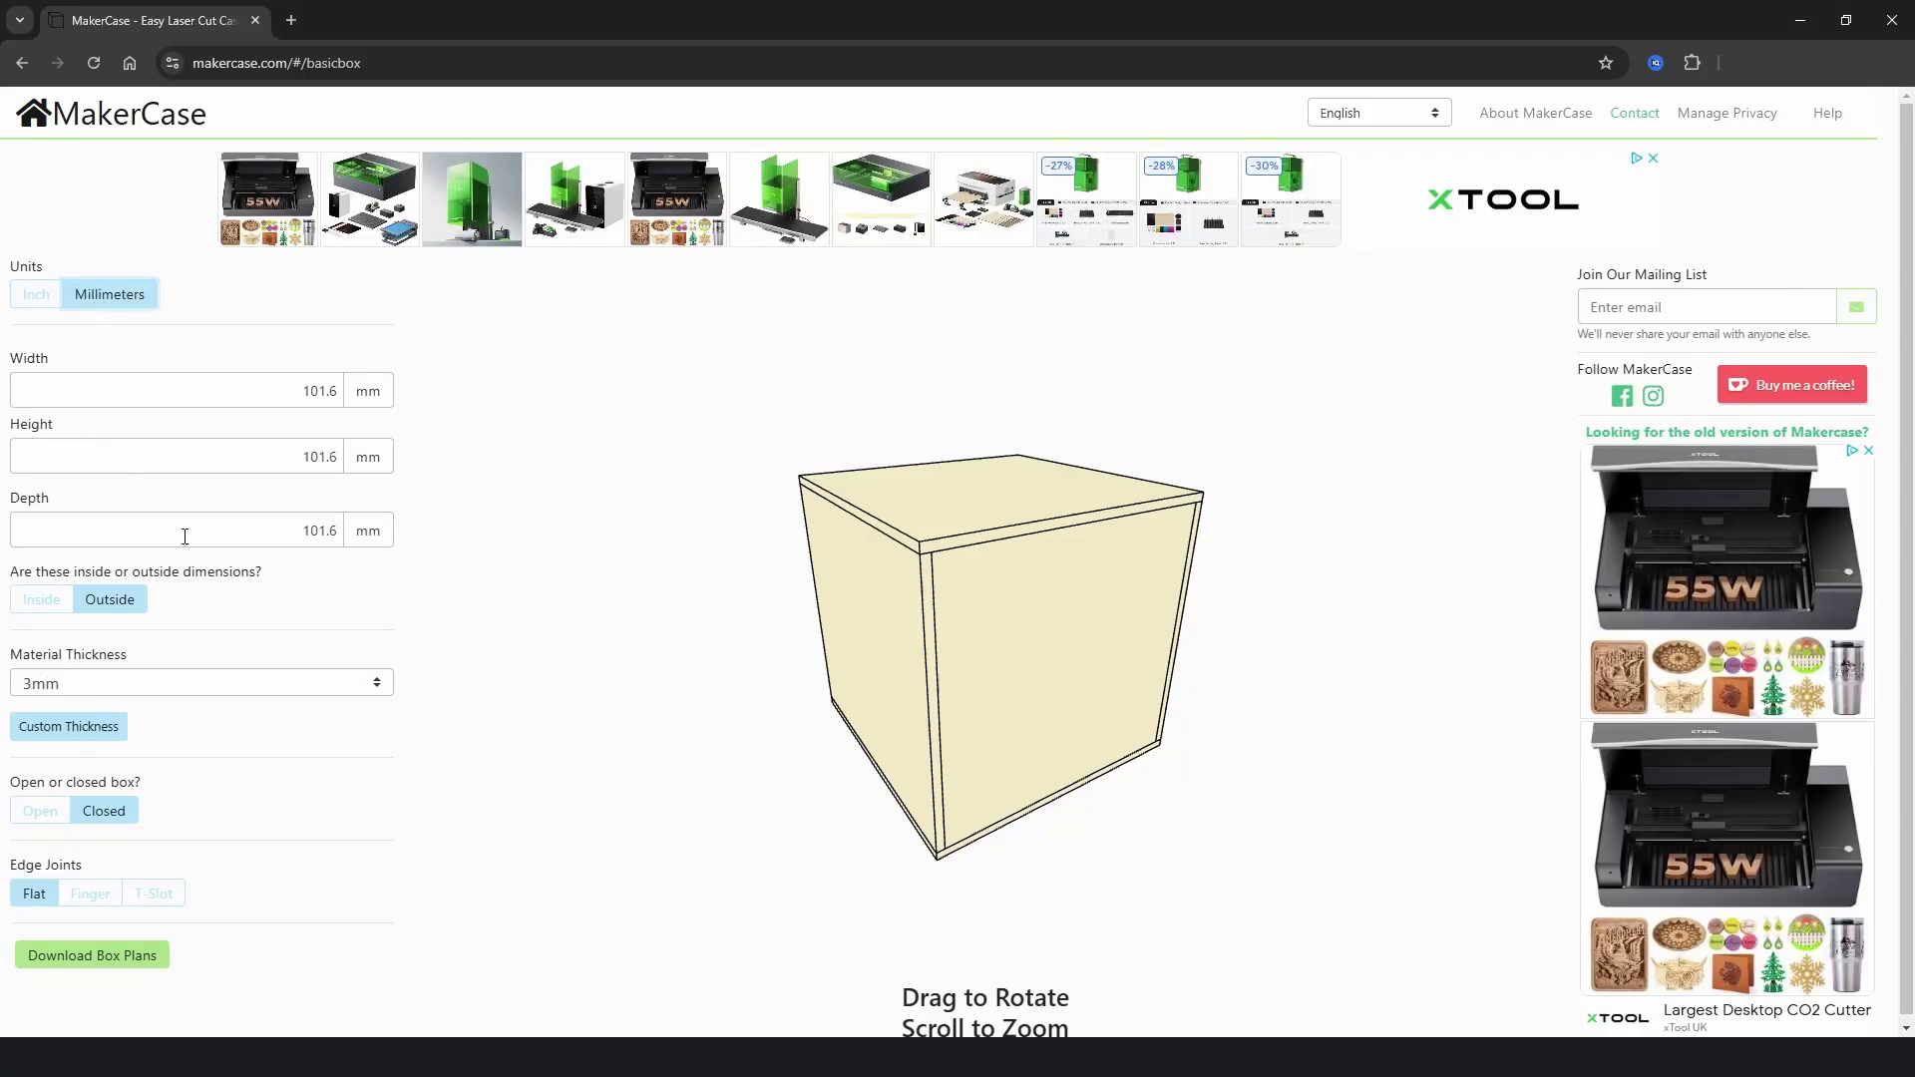
Keep outside dimensions and 3mm material thickness, dismissing the custom thickness entry unchanged.
click(45, 601)
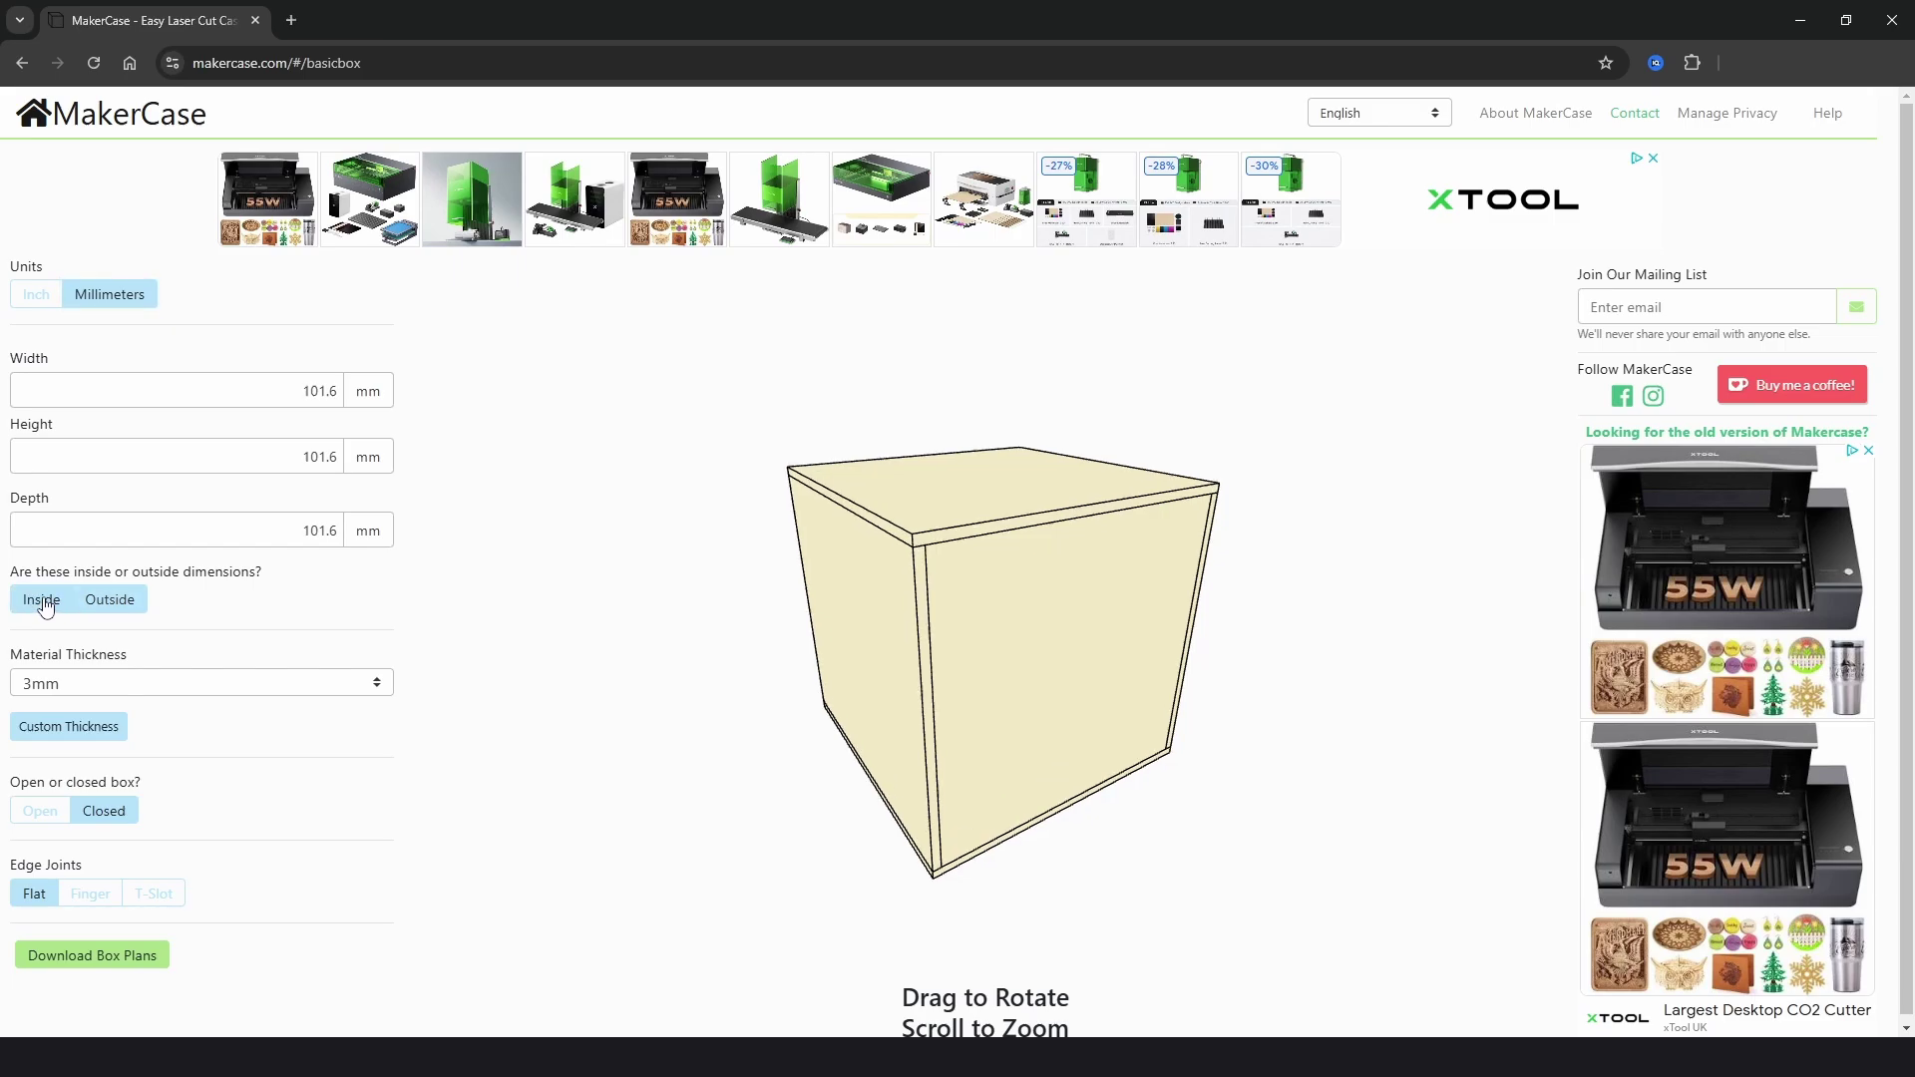
click(109, 602)
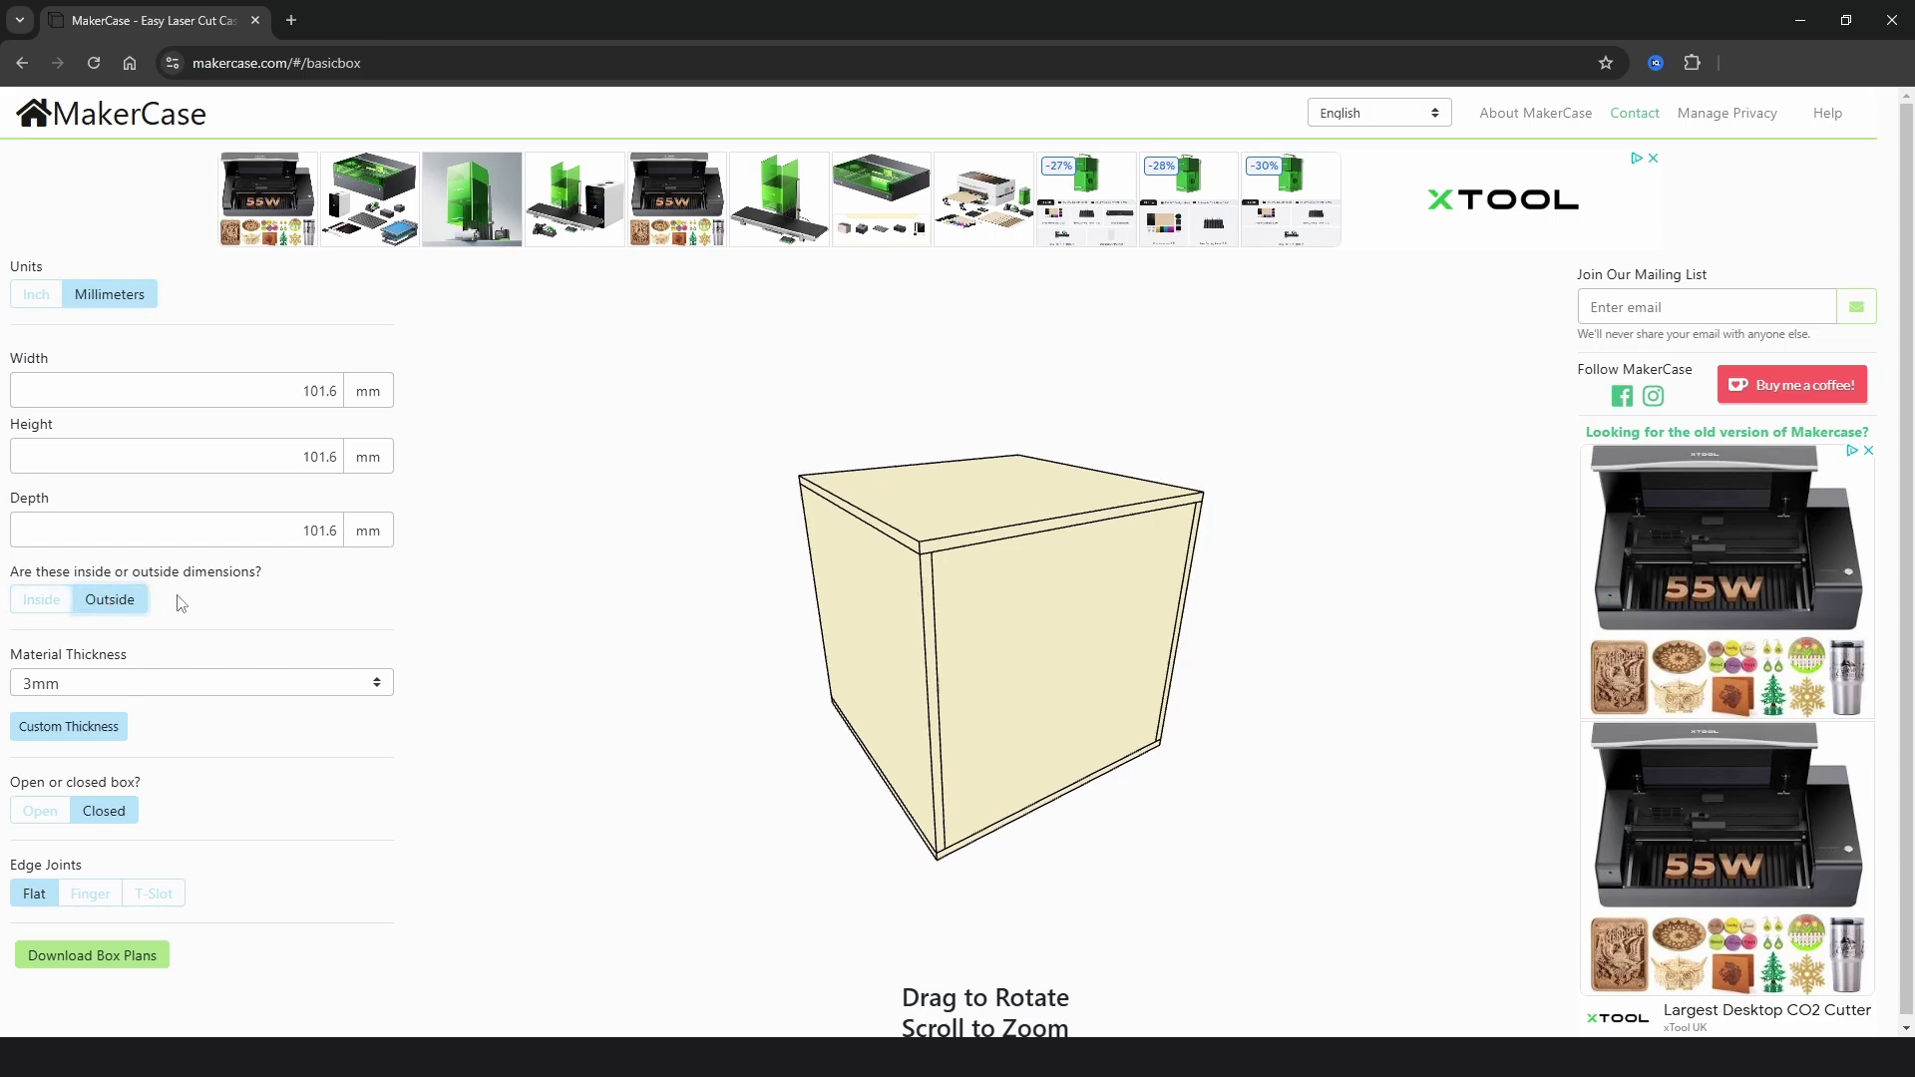
scroll(340, 604, down, 1)
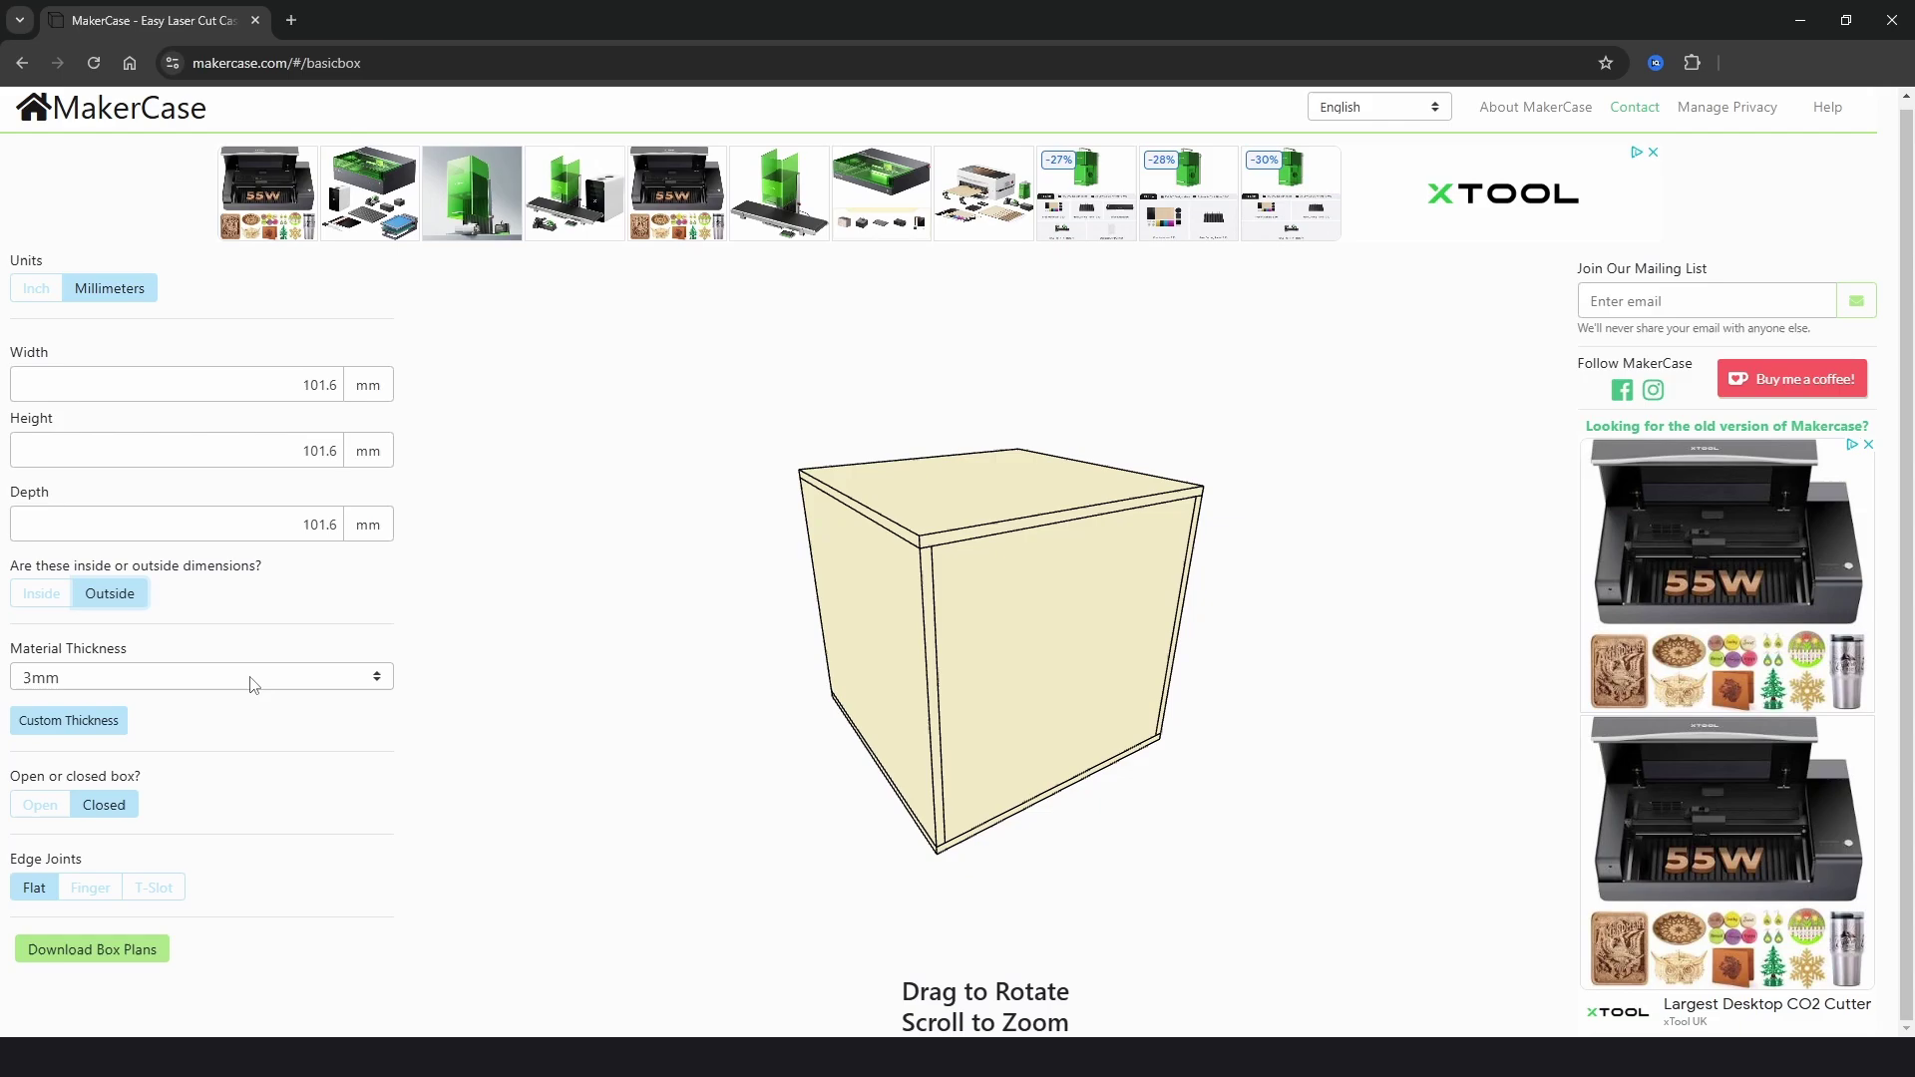
click(287, 688)
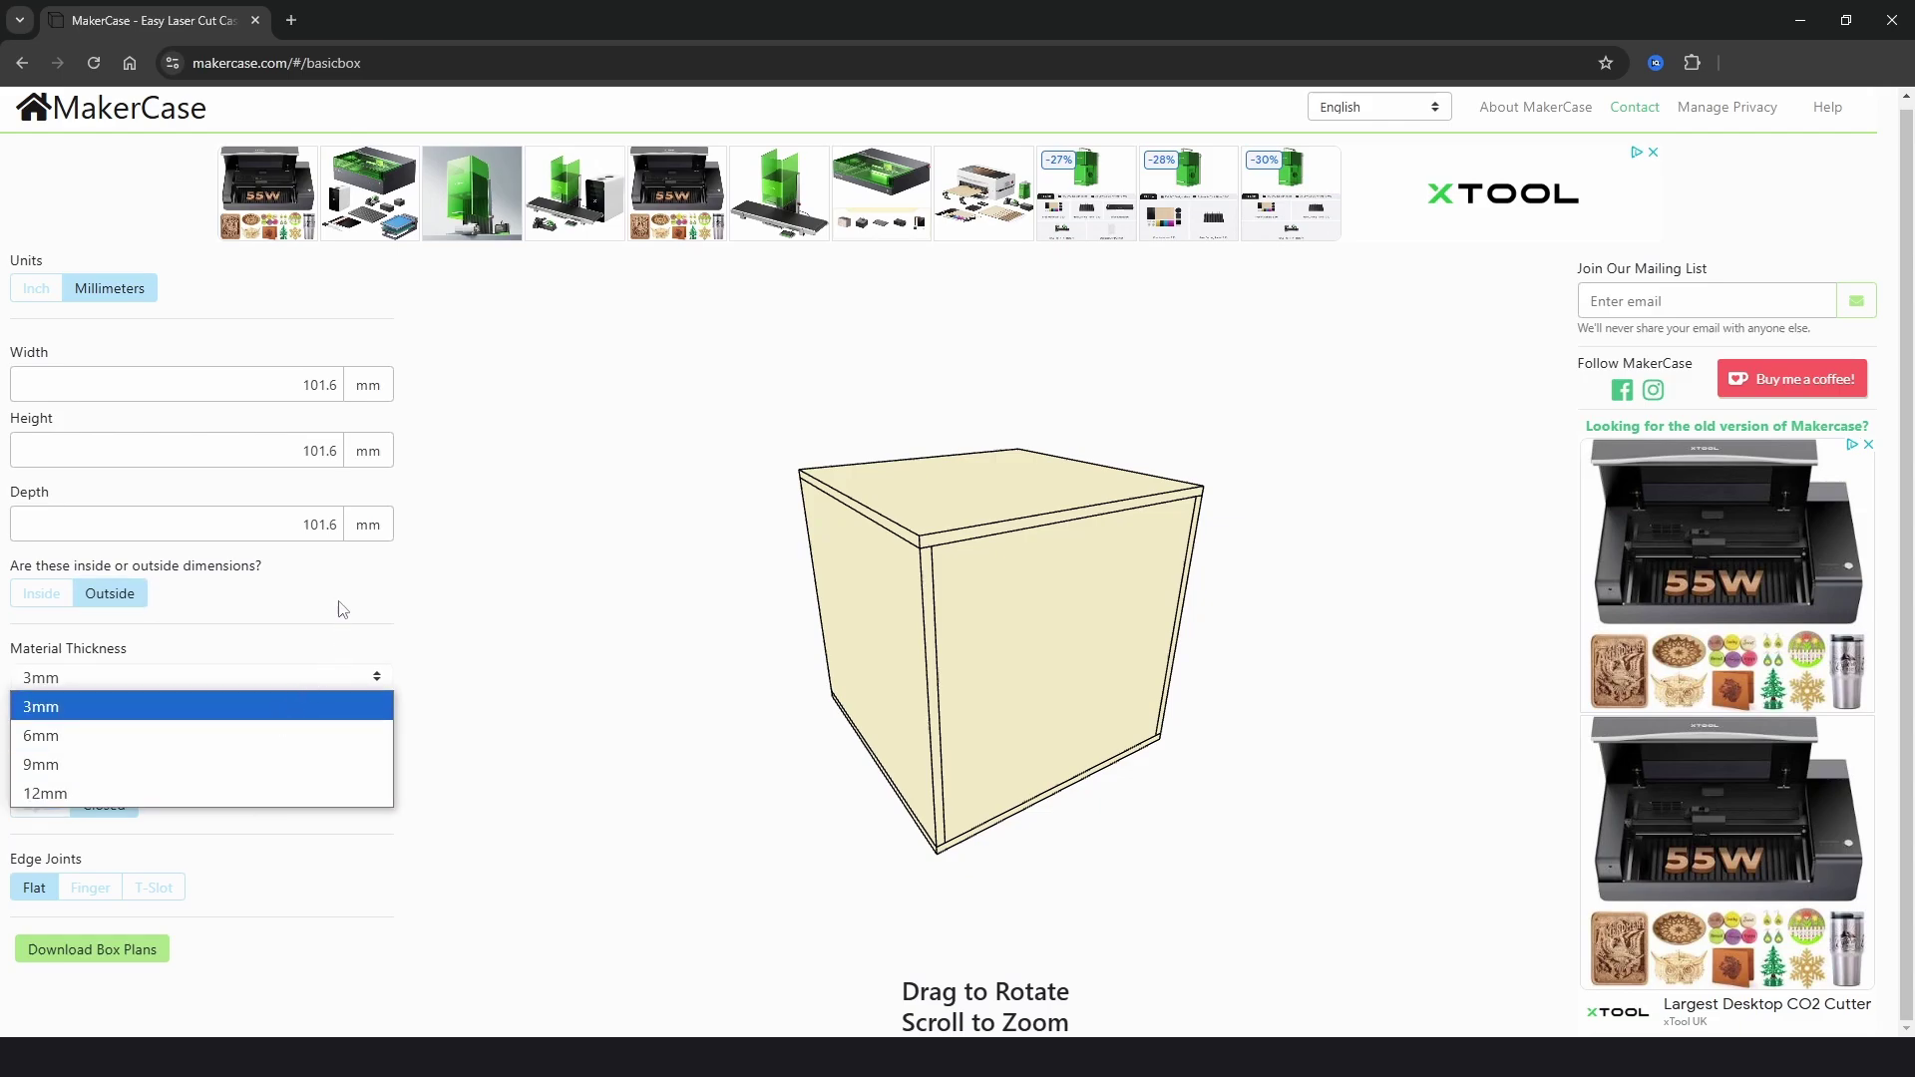
click(309, 704)
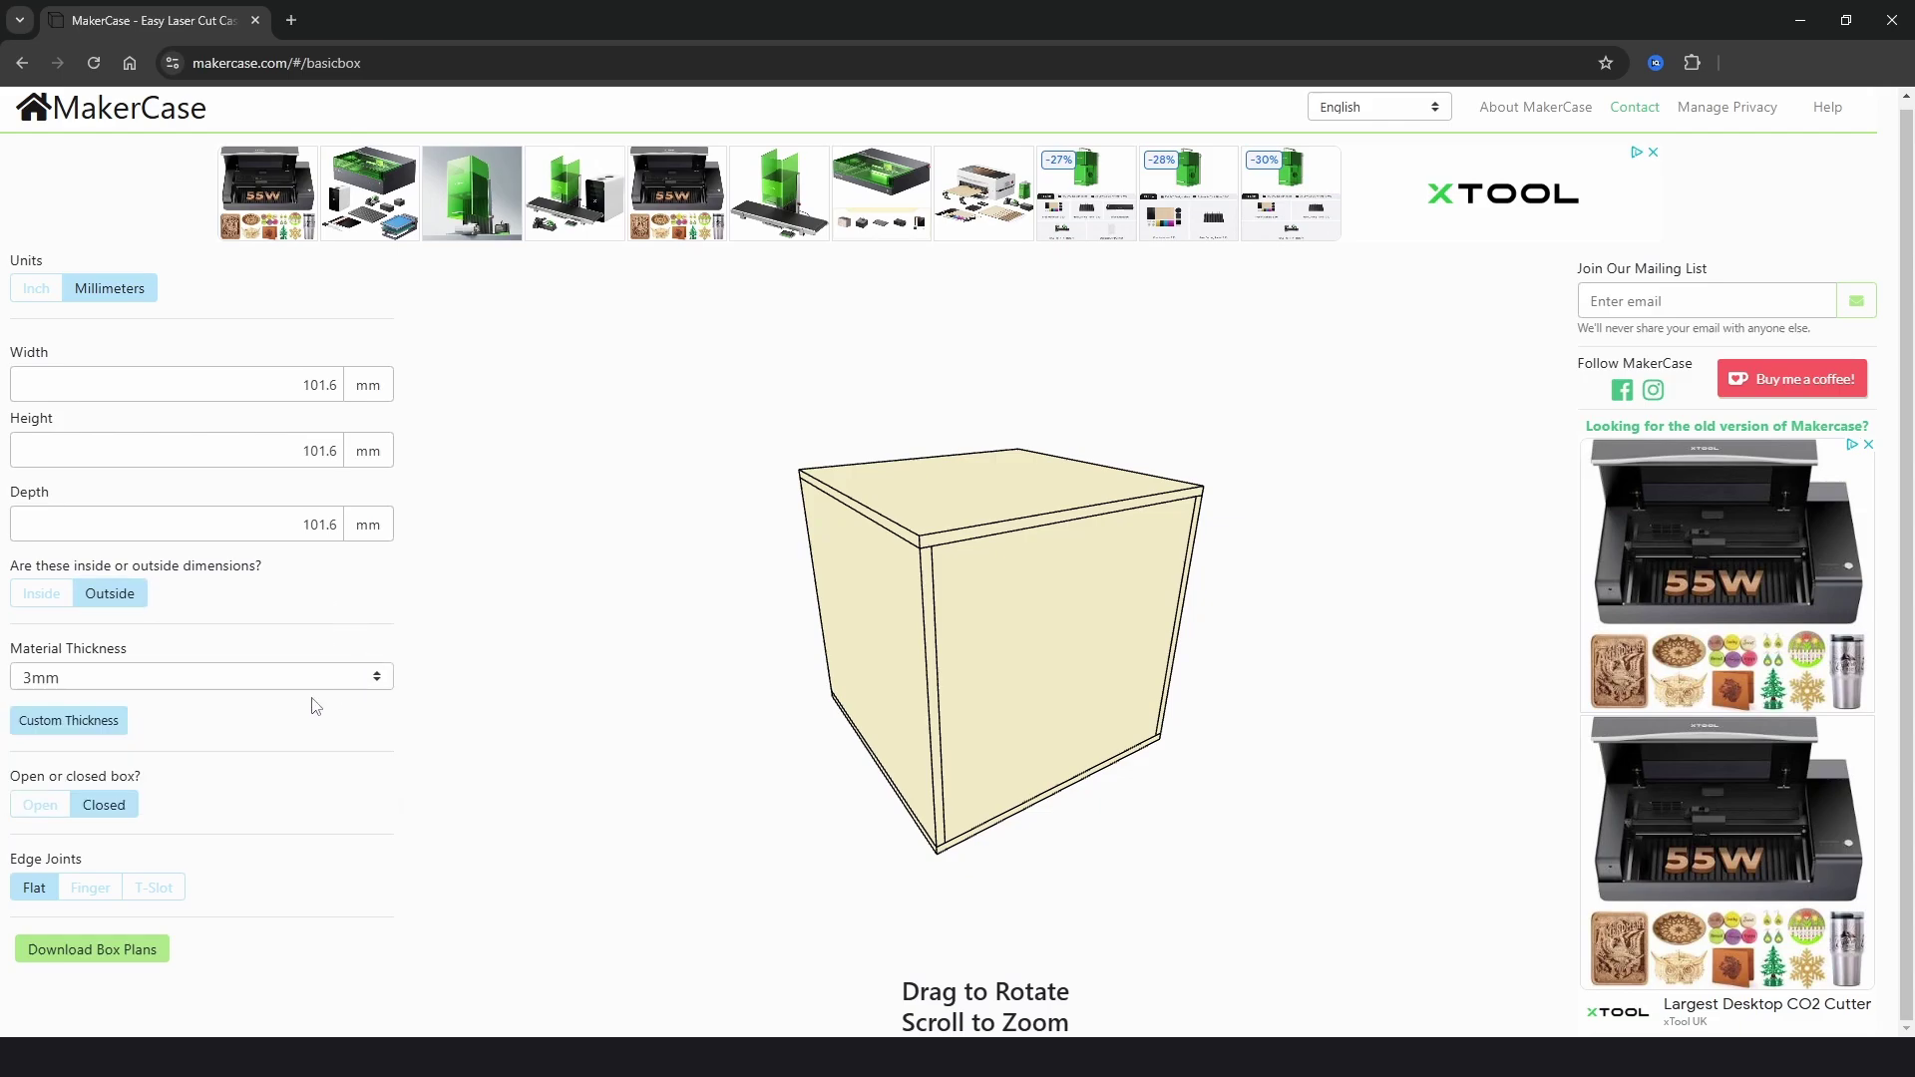
click(85, 718)
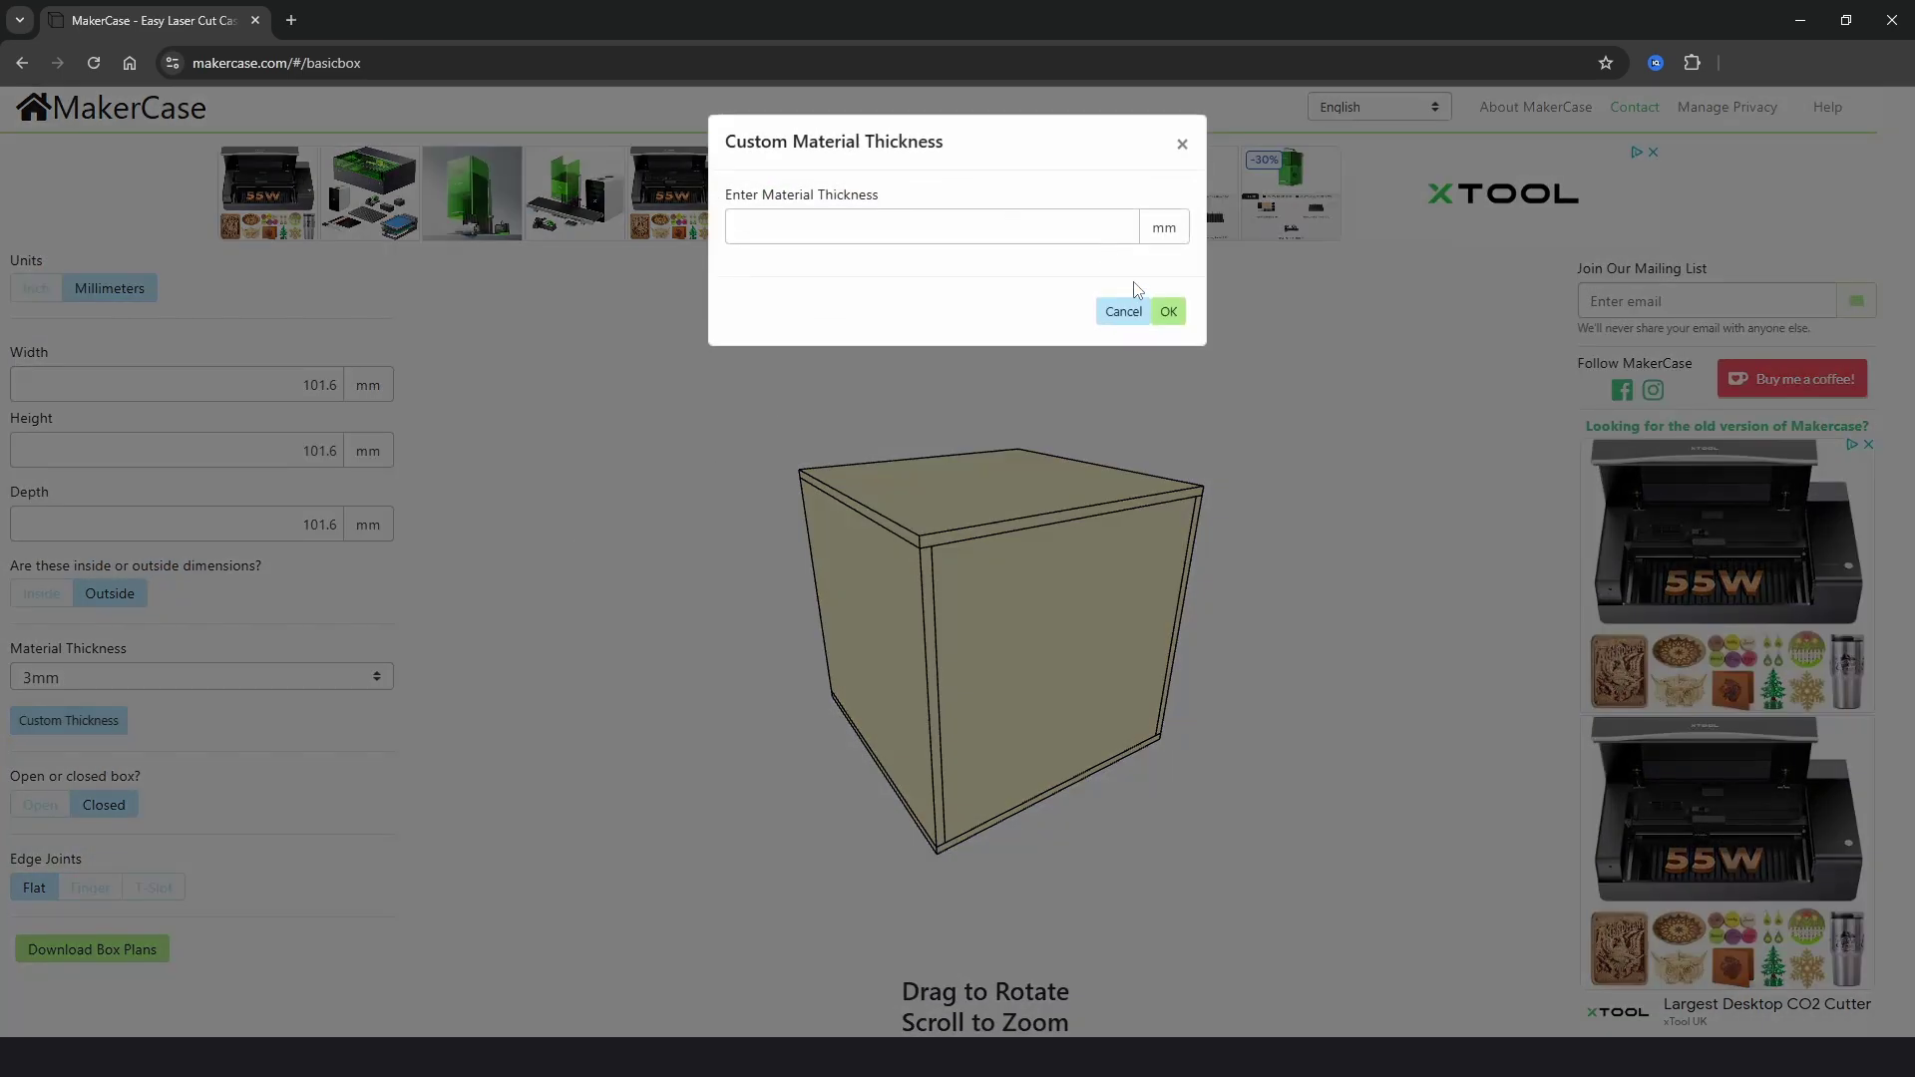
click(1125, 311)
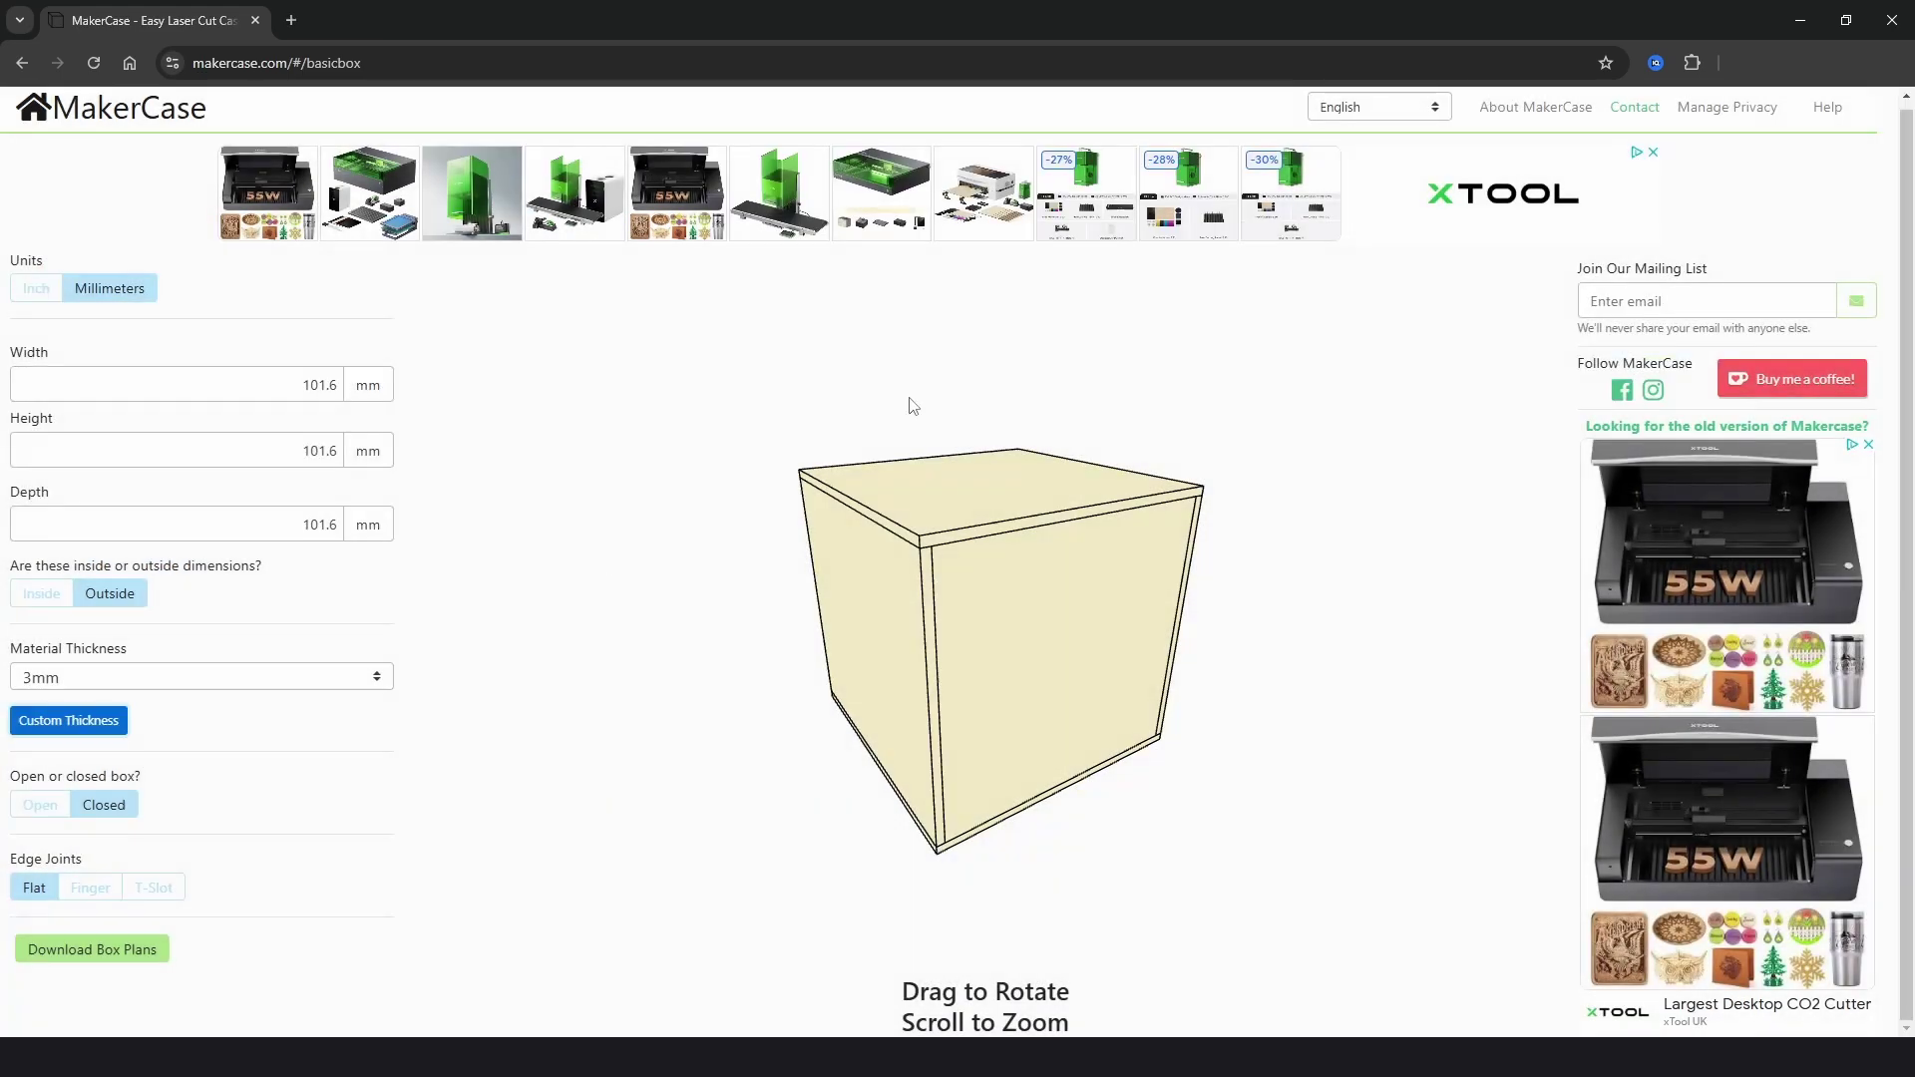
Make the MakerCase box open-topped, then put the lid back on to close it.
click(40, 805)
drag(842, 654, 853, 601)
click(127, 814)
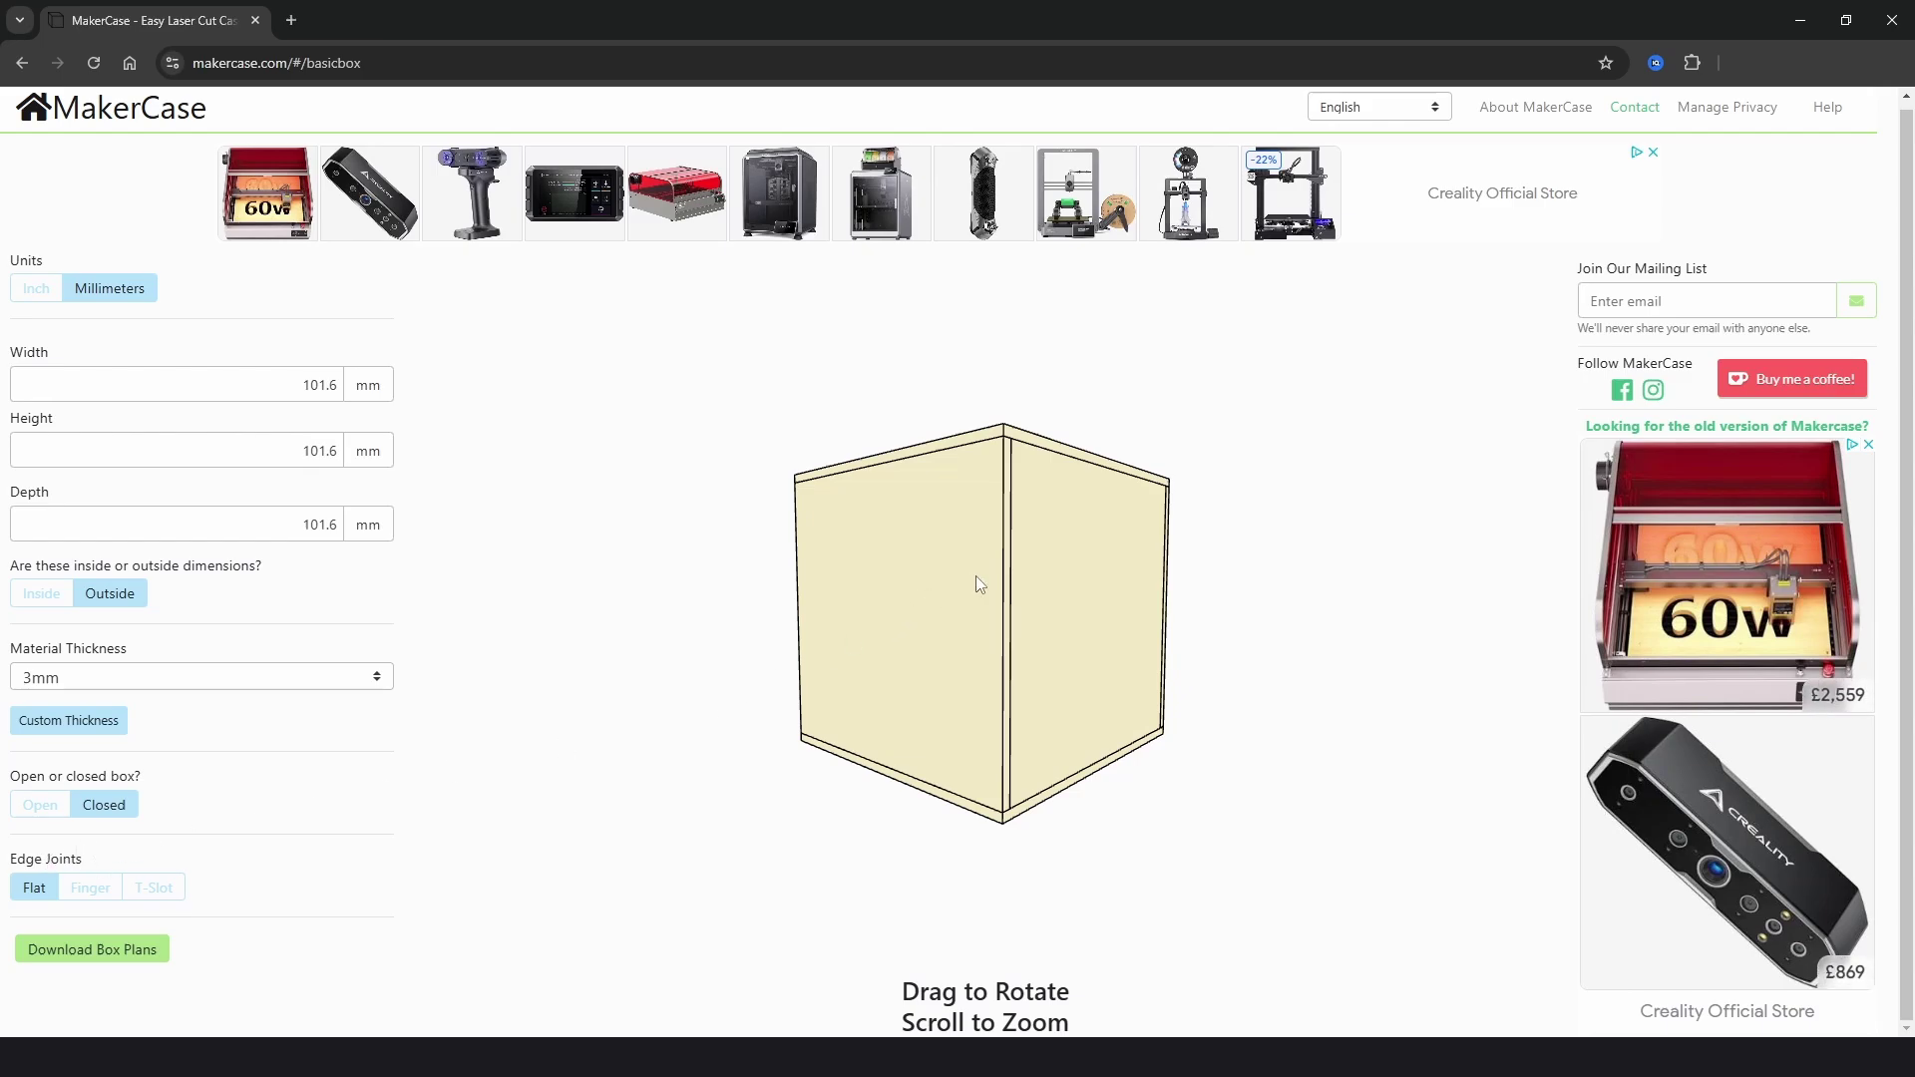
drag(978, 586, 1076, 471)
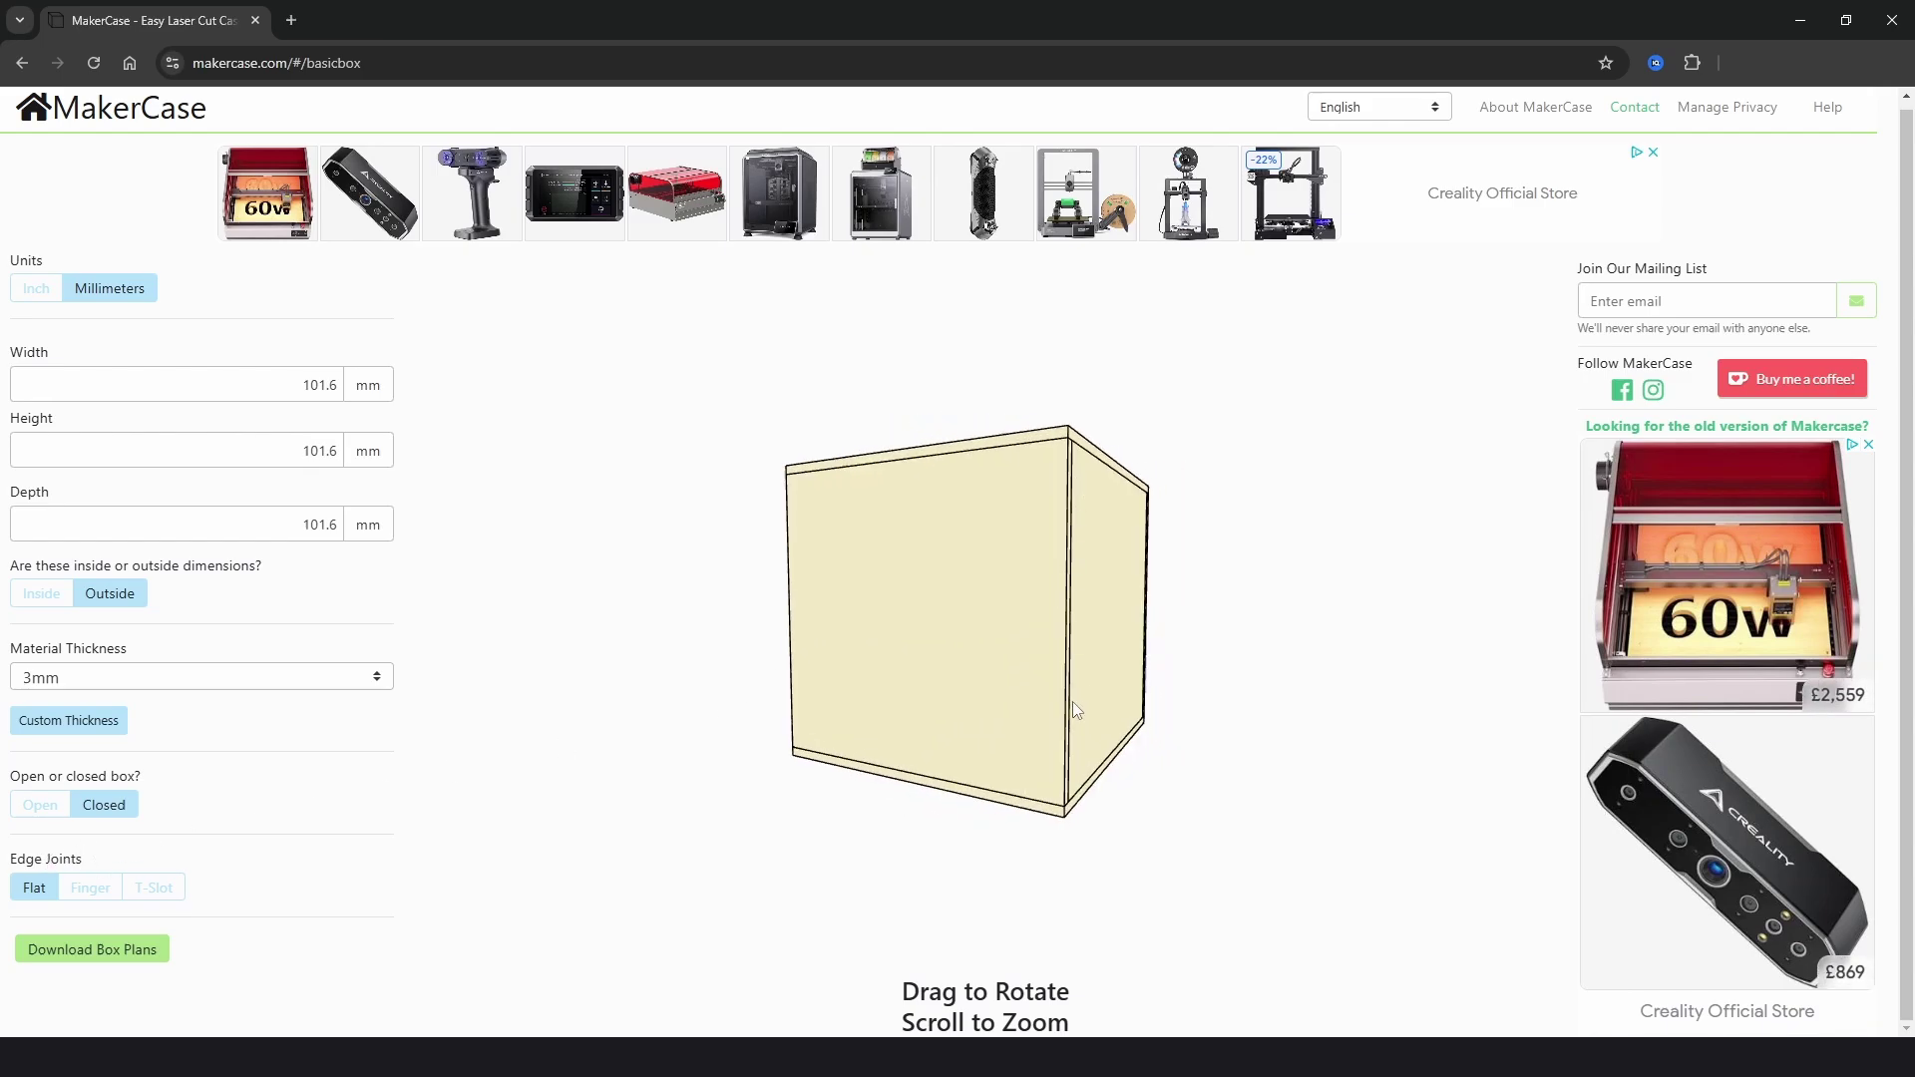
Use Finger edge joints, after briefly trying T-Slot, with a finger size of 22.875.
click(90, 887)
drag(809, 630, 1025, 611)
click(184, 886)
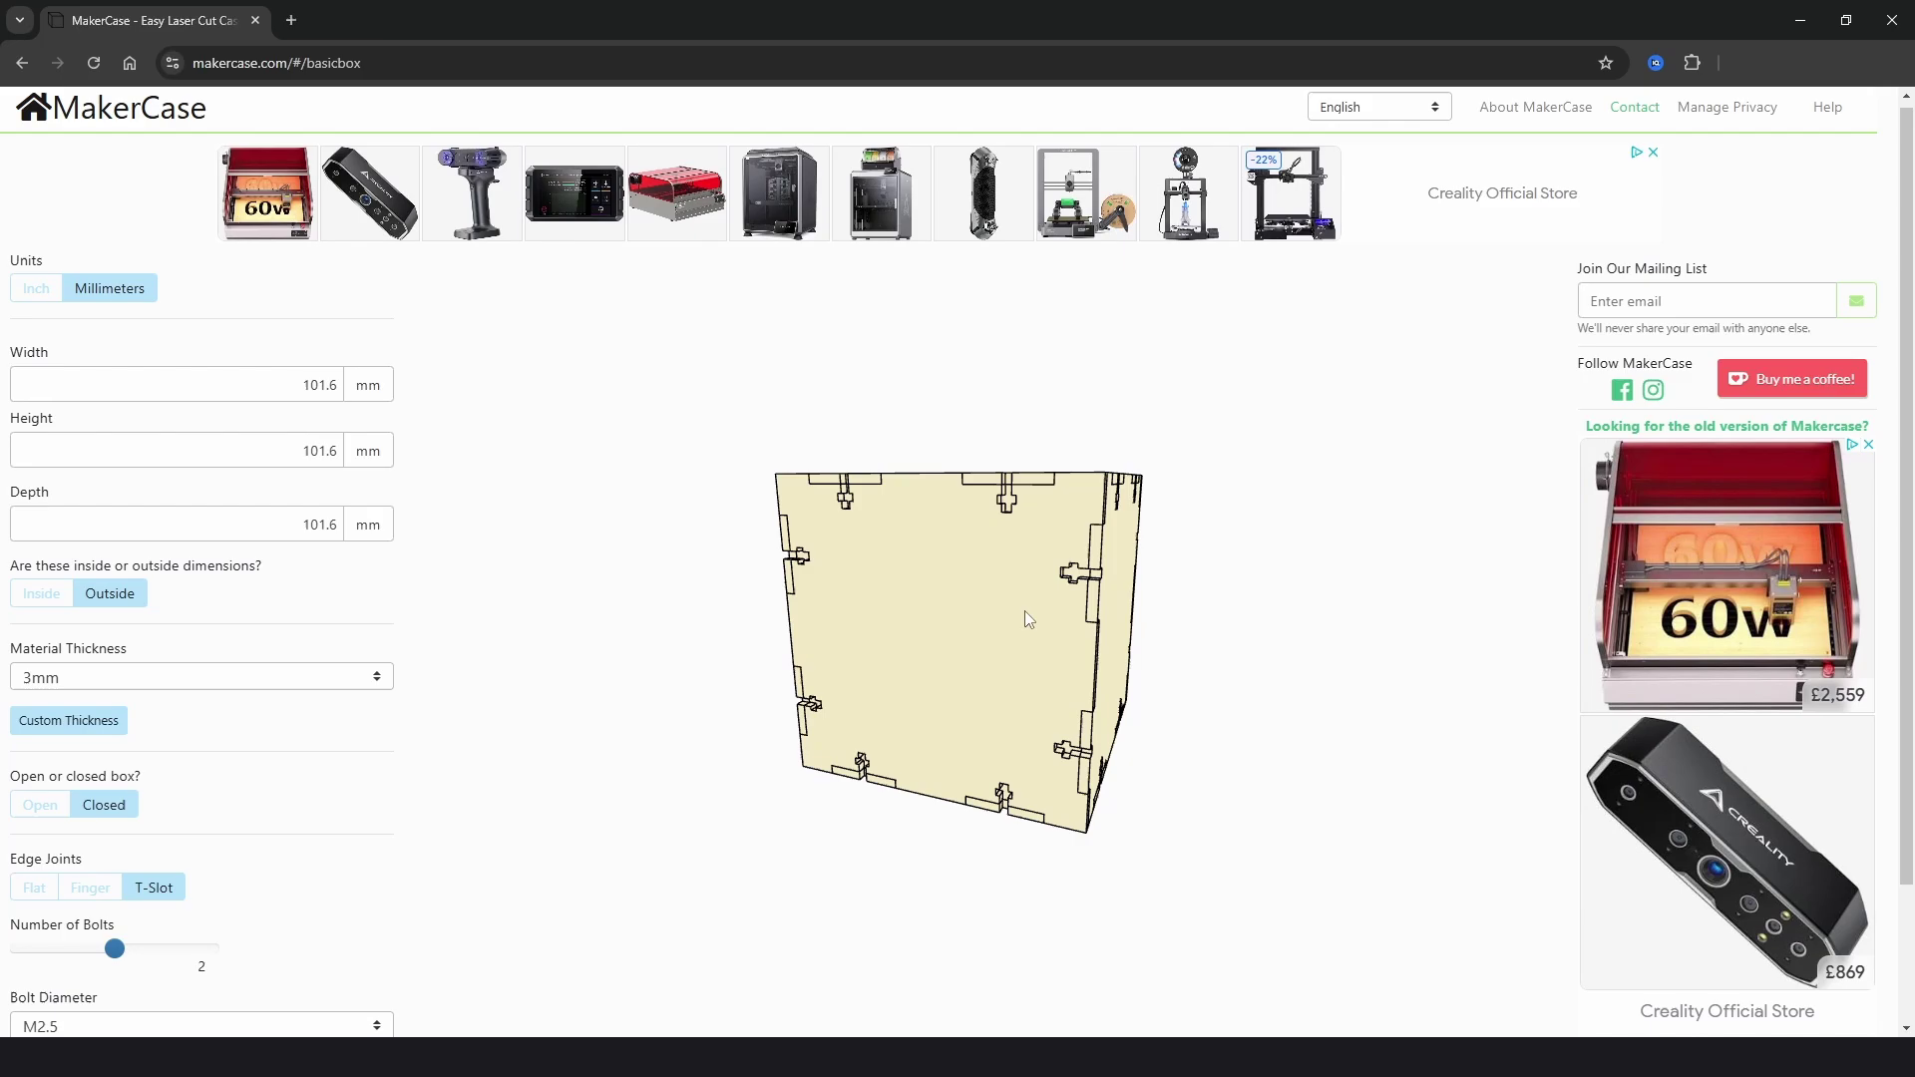
click(104, 887)
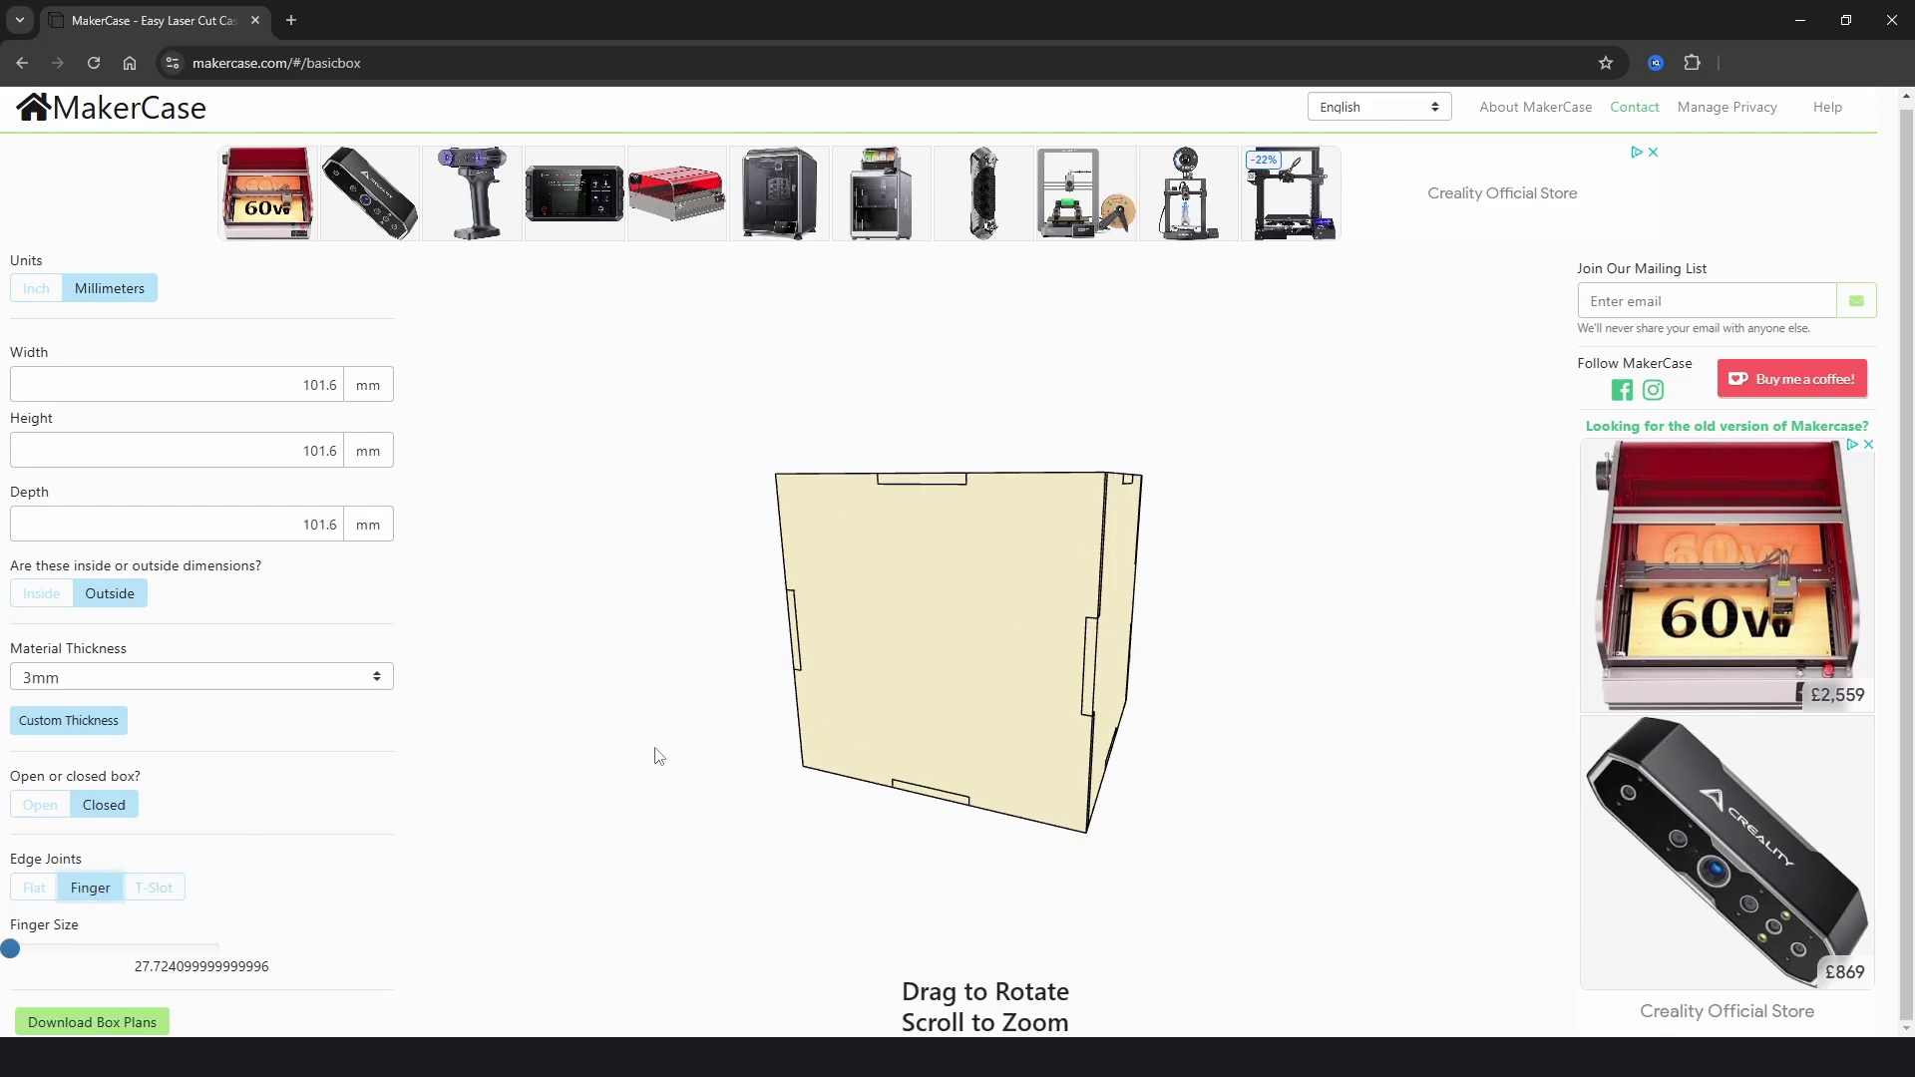
drag(857, 743, 926, 720)
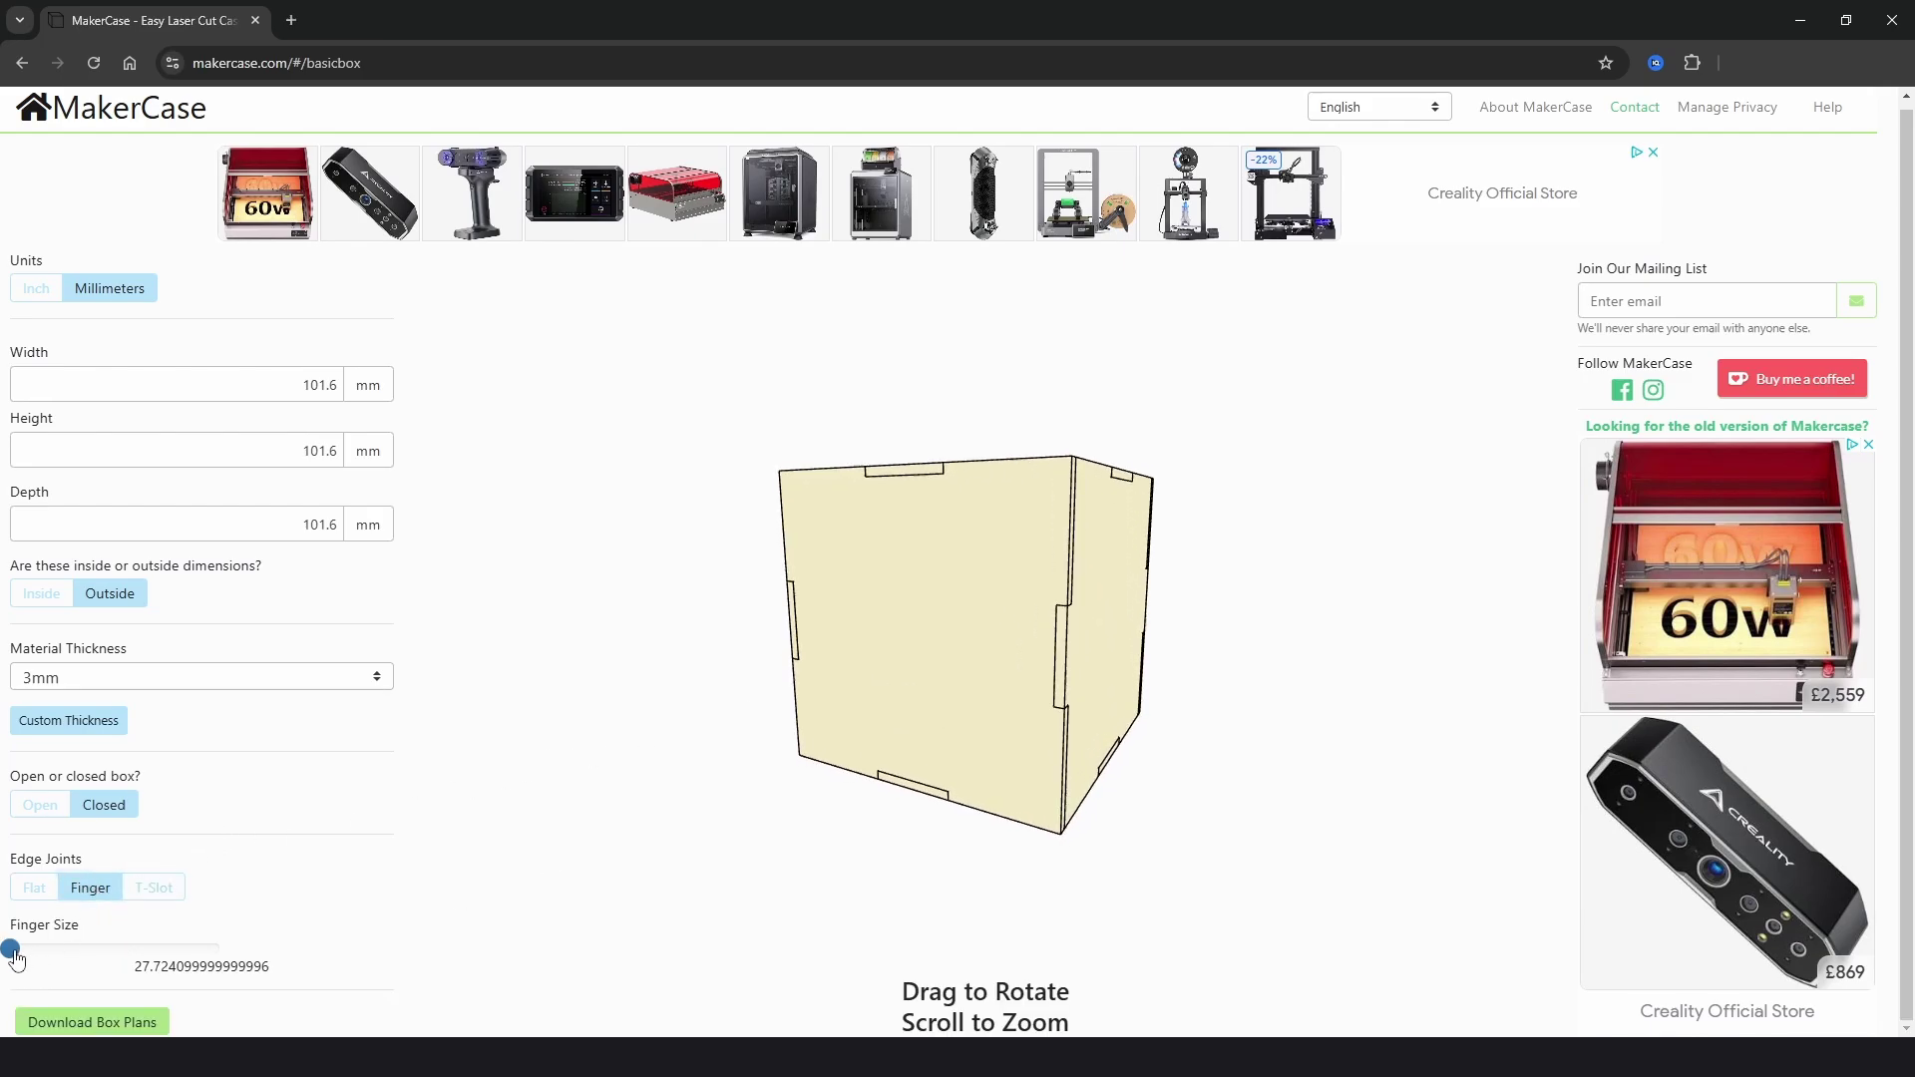
drag(15, 954, 92, 938)
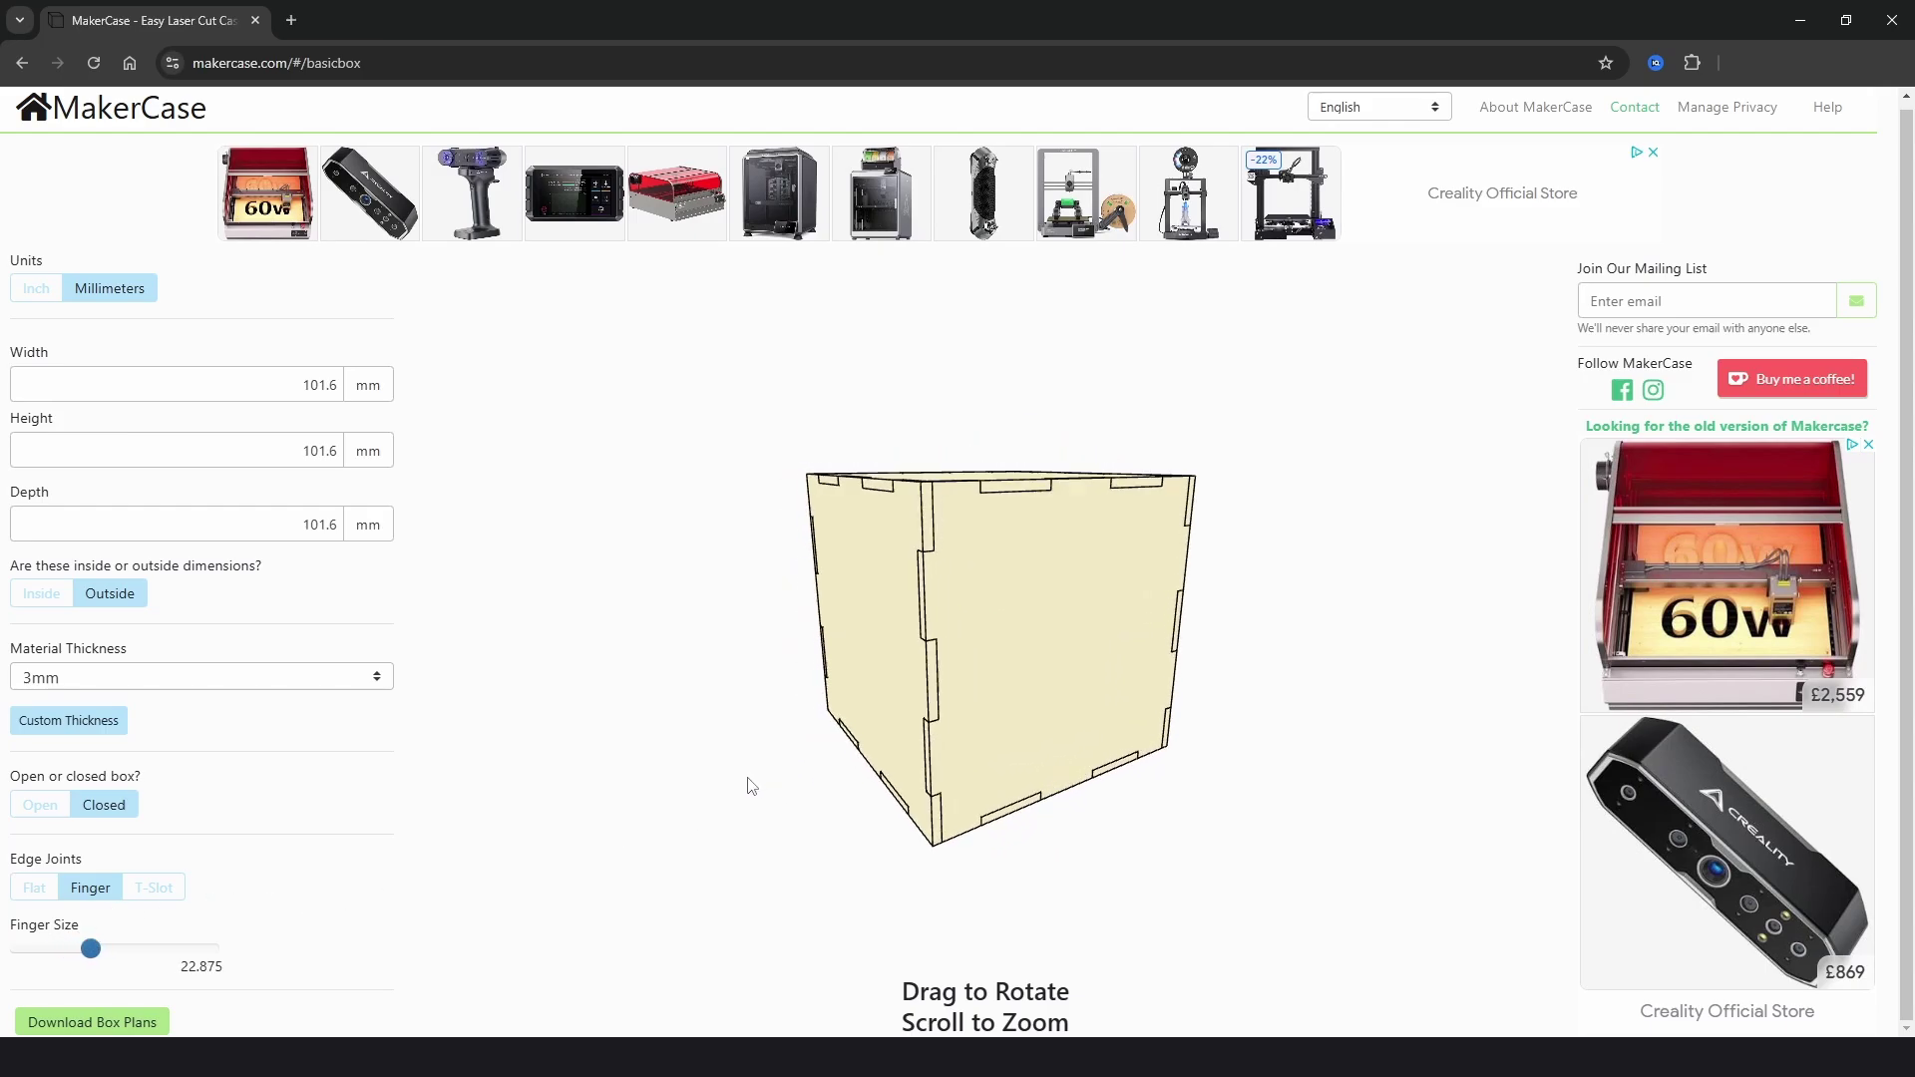
drag(749, 780, 758, 776)
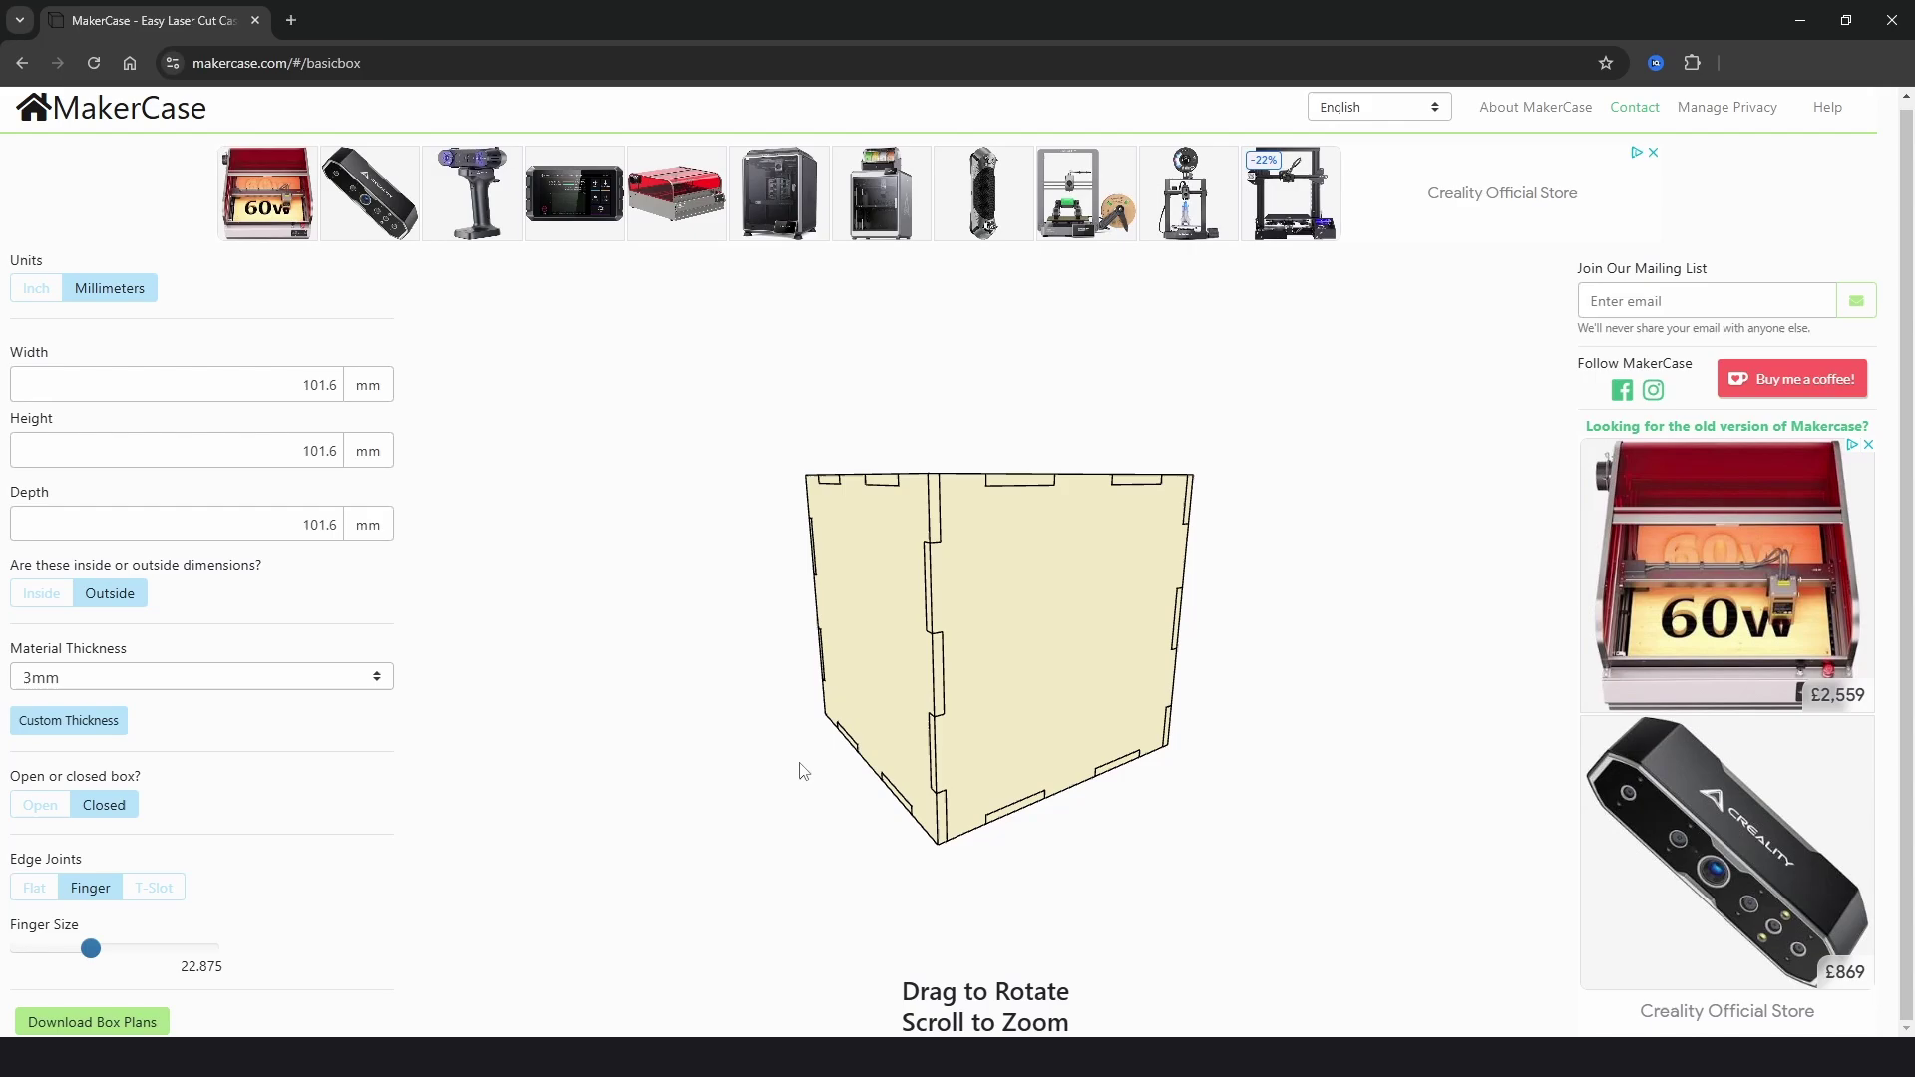
Bring up the box download plans and turn panel labels off and back on.
click(110, 1026)
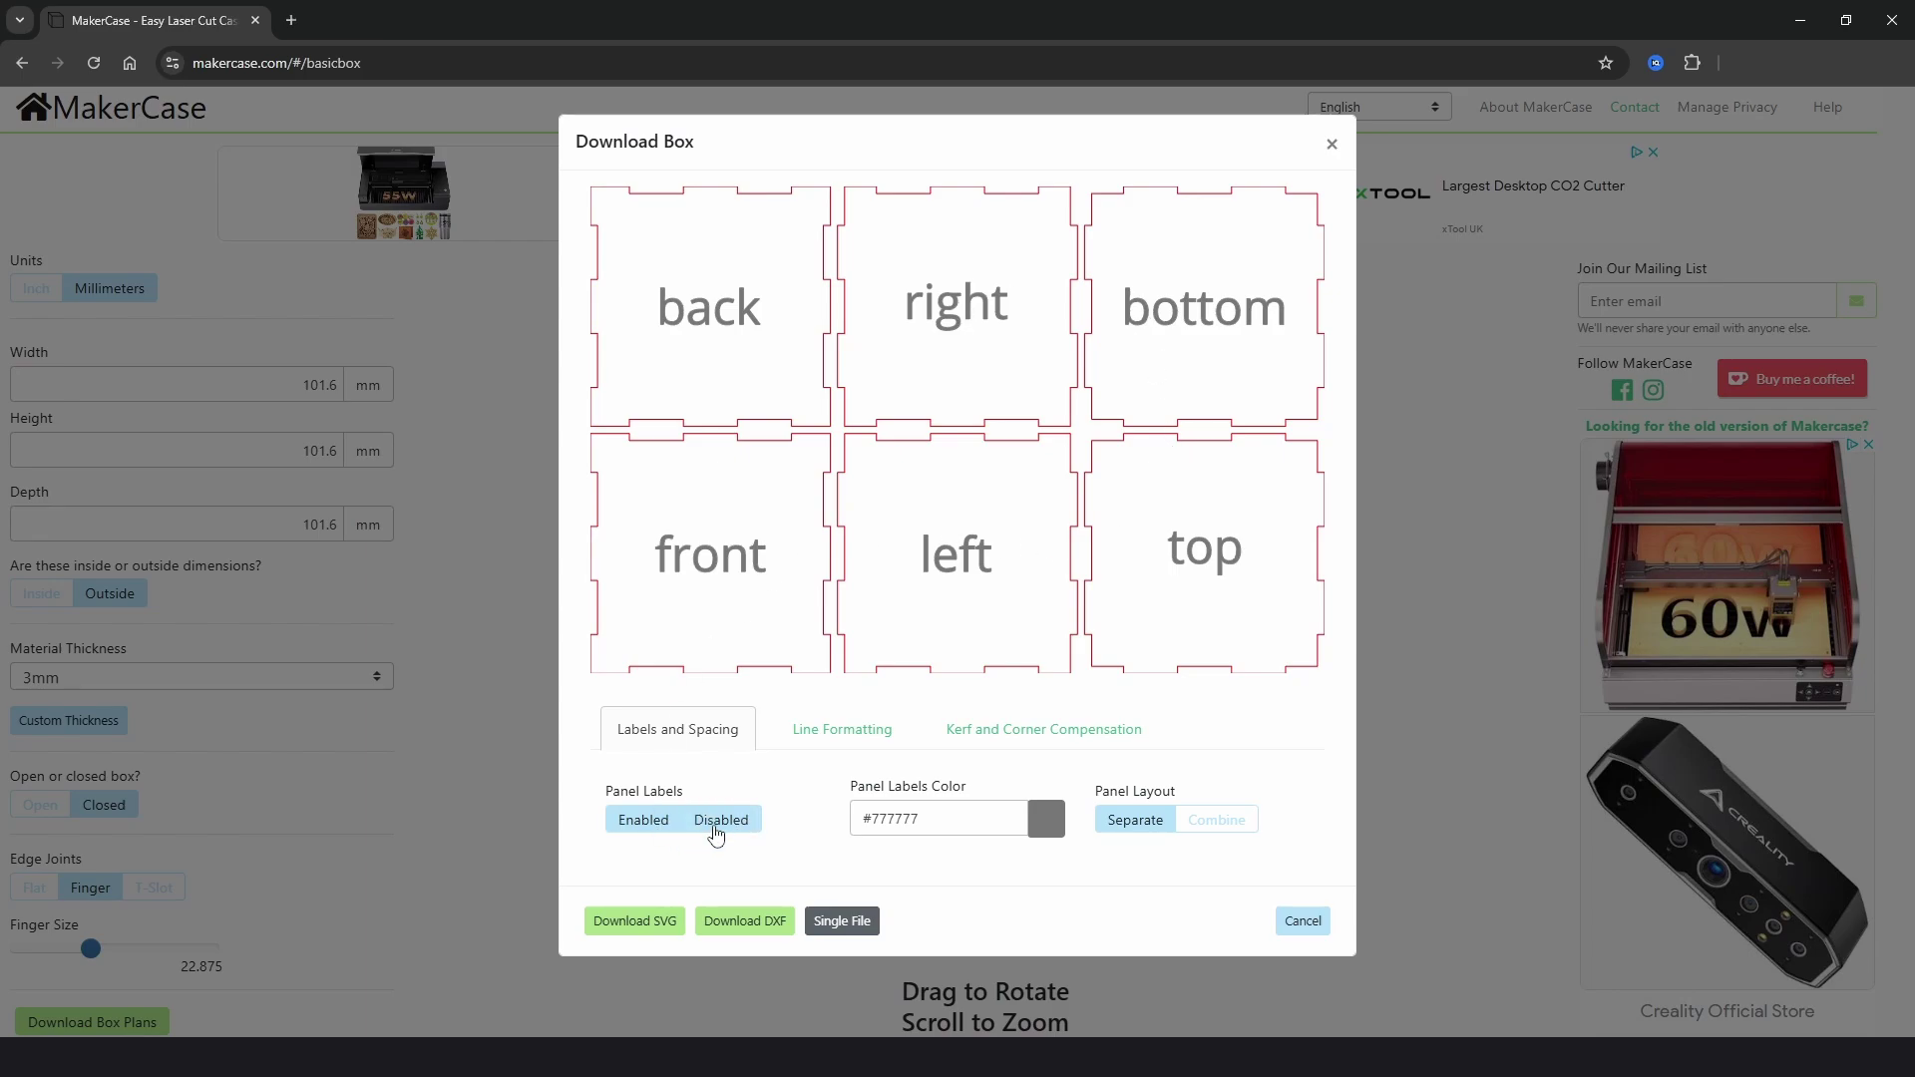
click(724, 833)
click(648, 823)
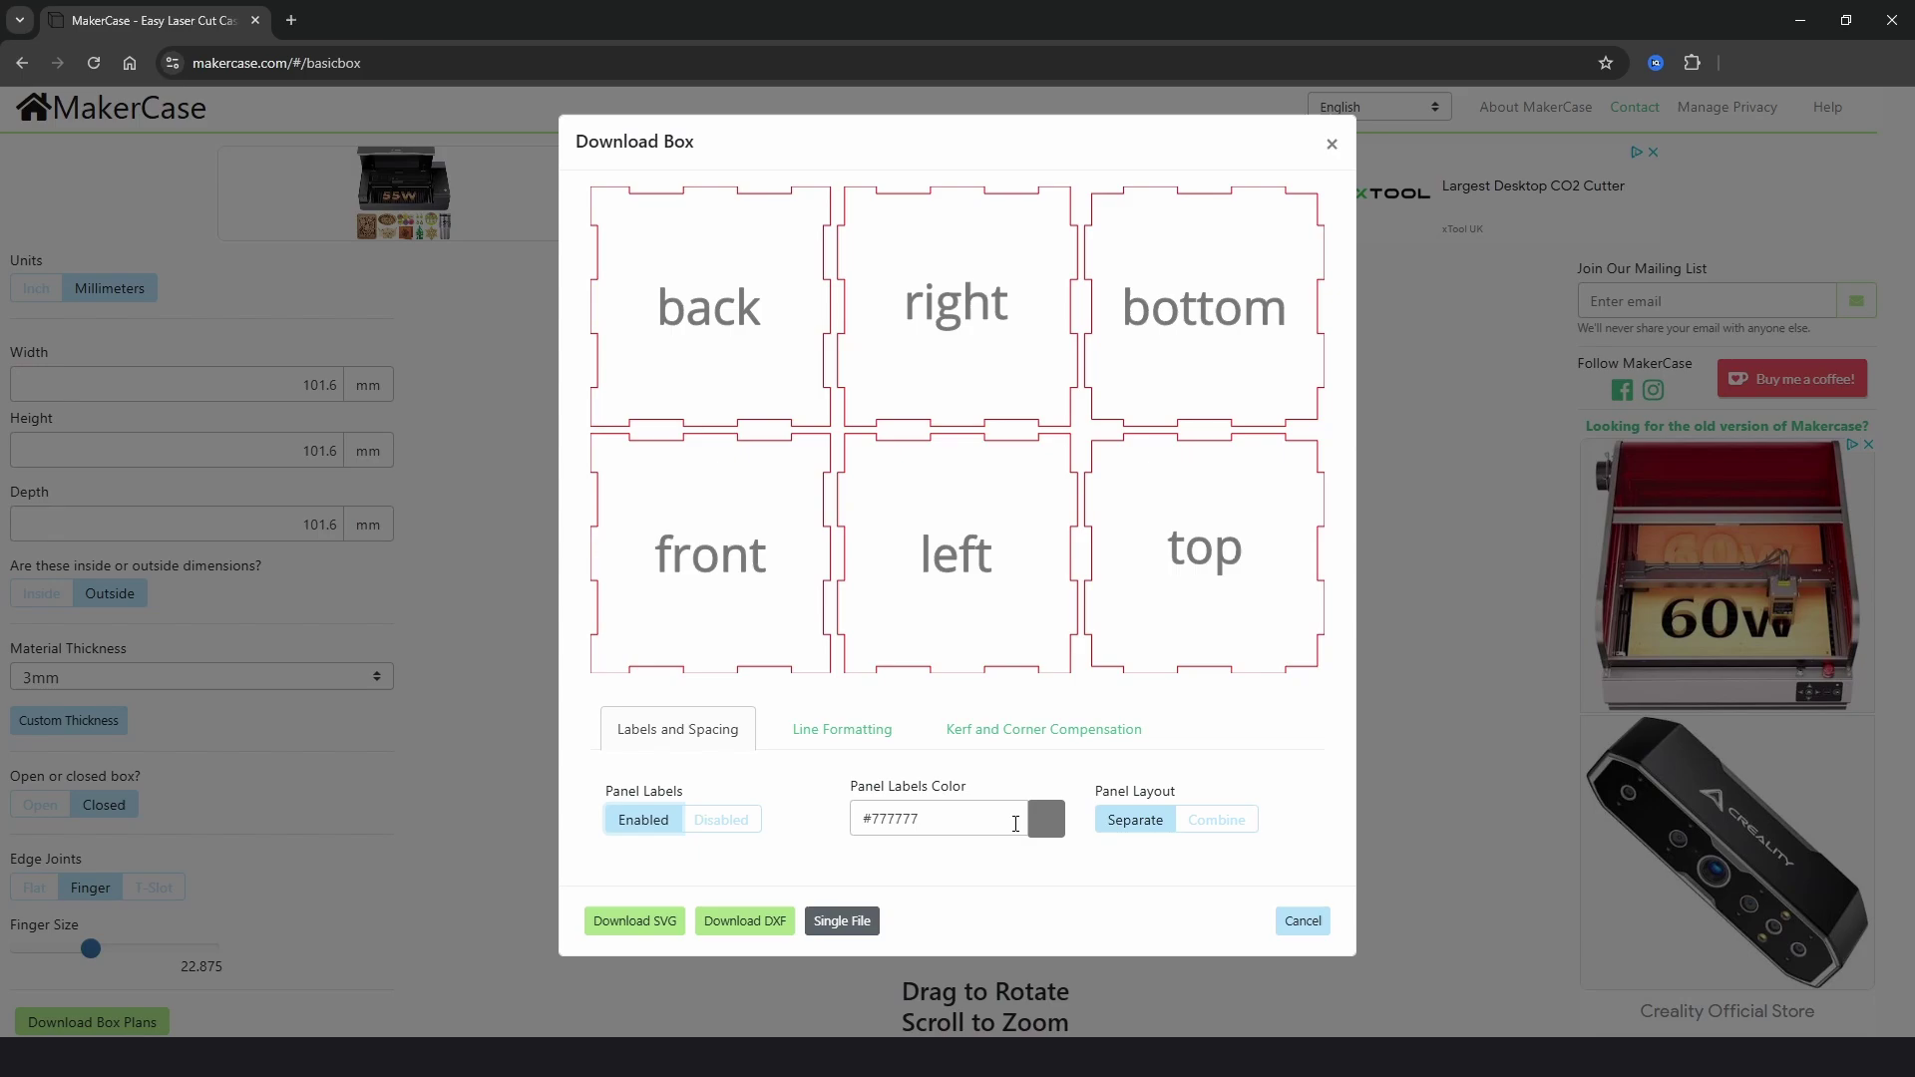
Review line formatting and kerf/corner compensation, set compensation to None, and cancel.
click(824, 737)
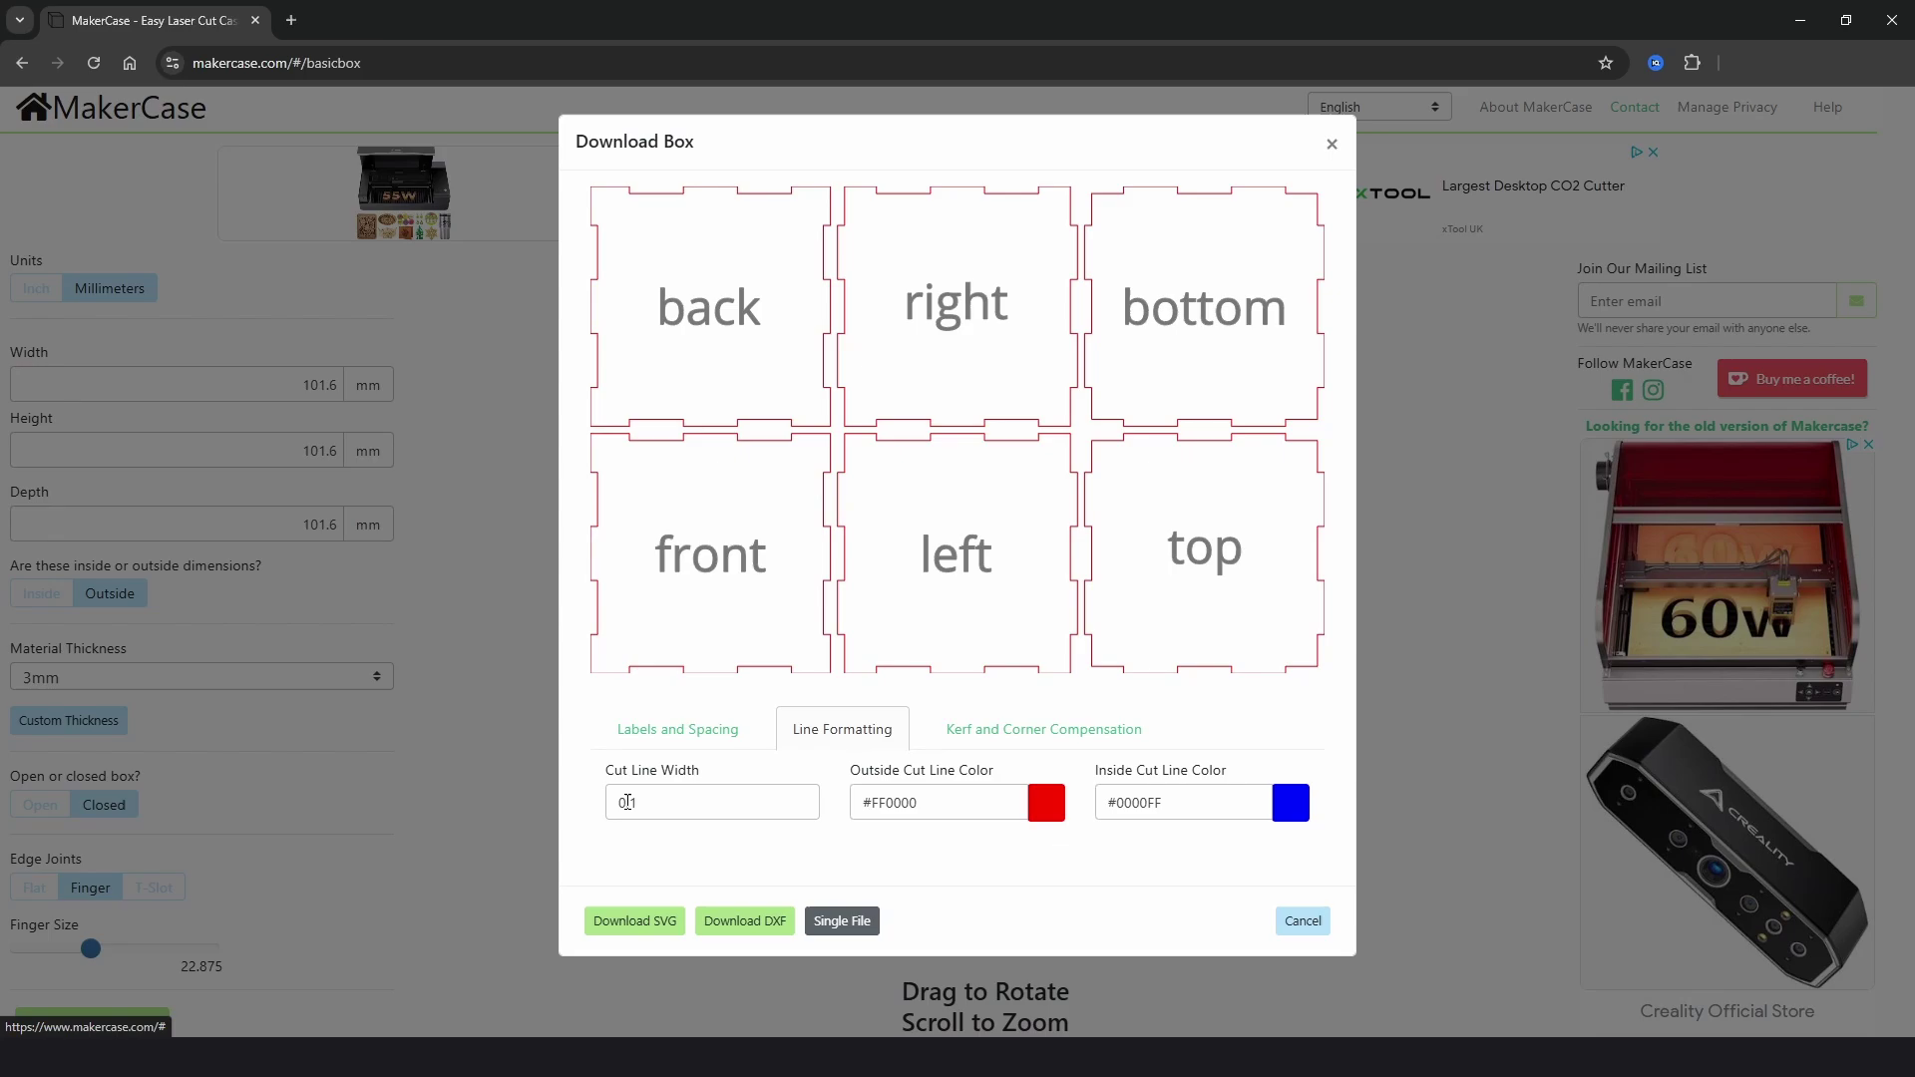
click(983, 734)
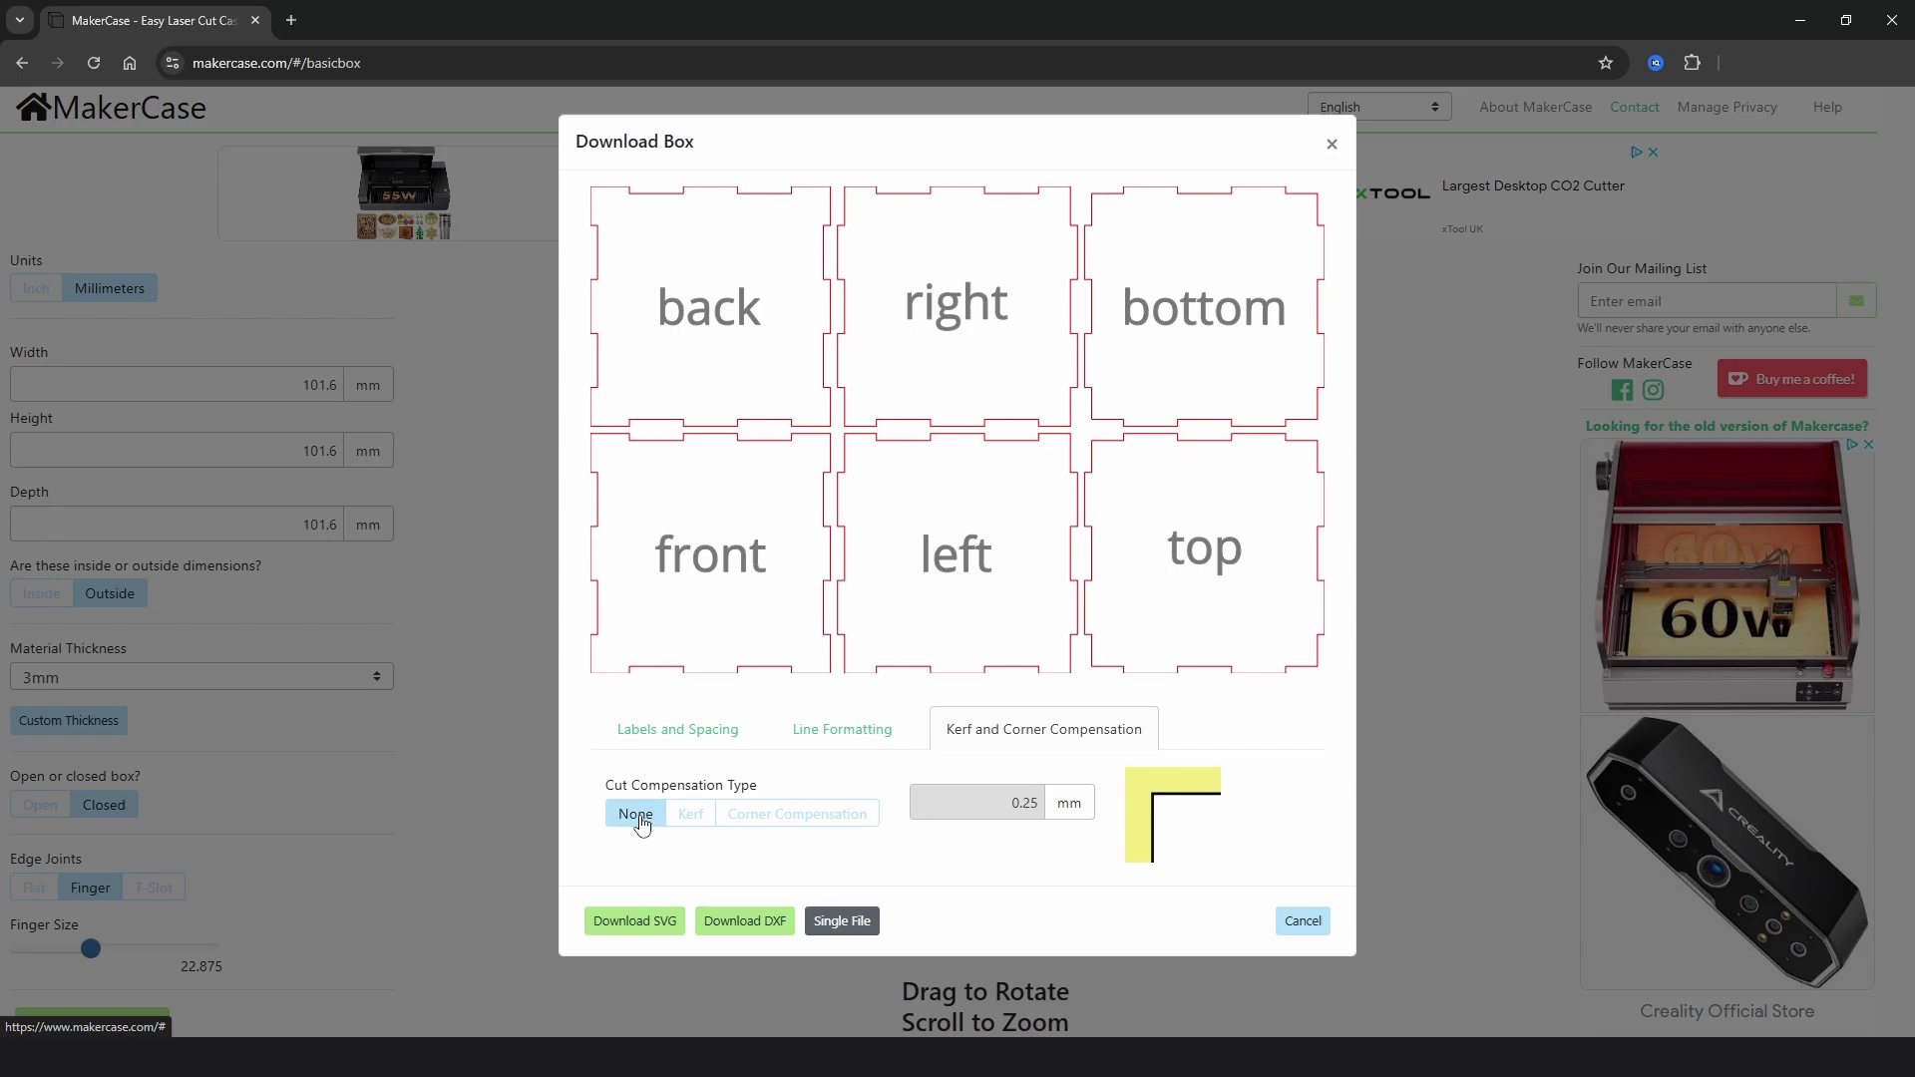
click(690, 814)
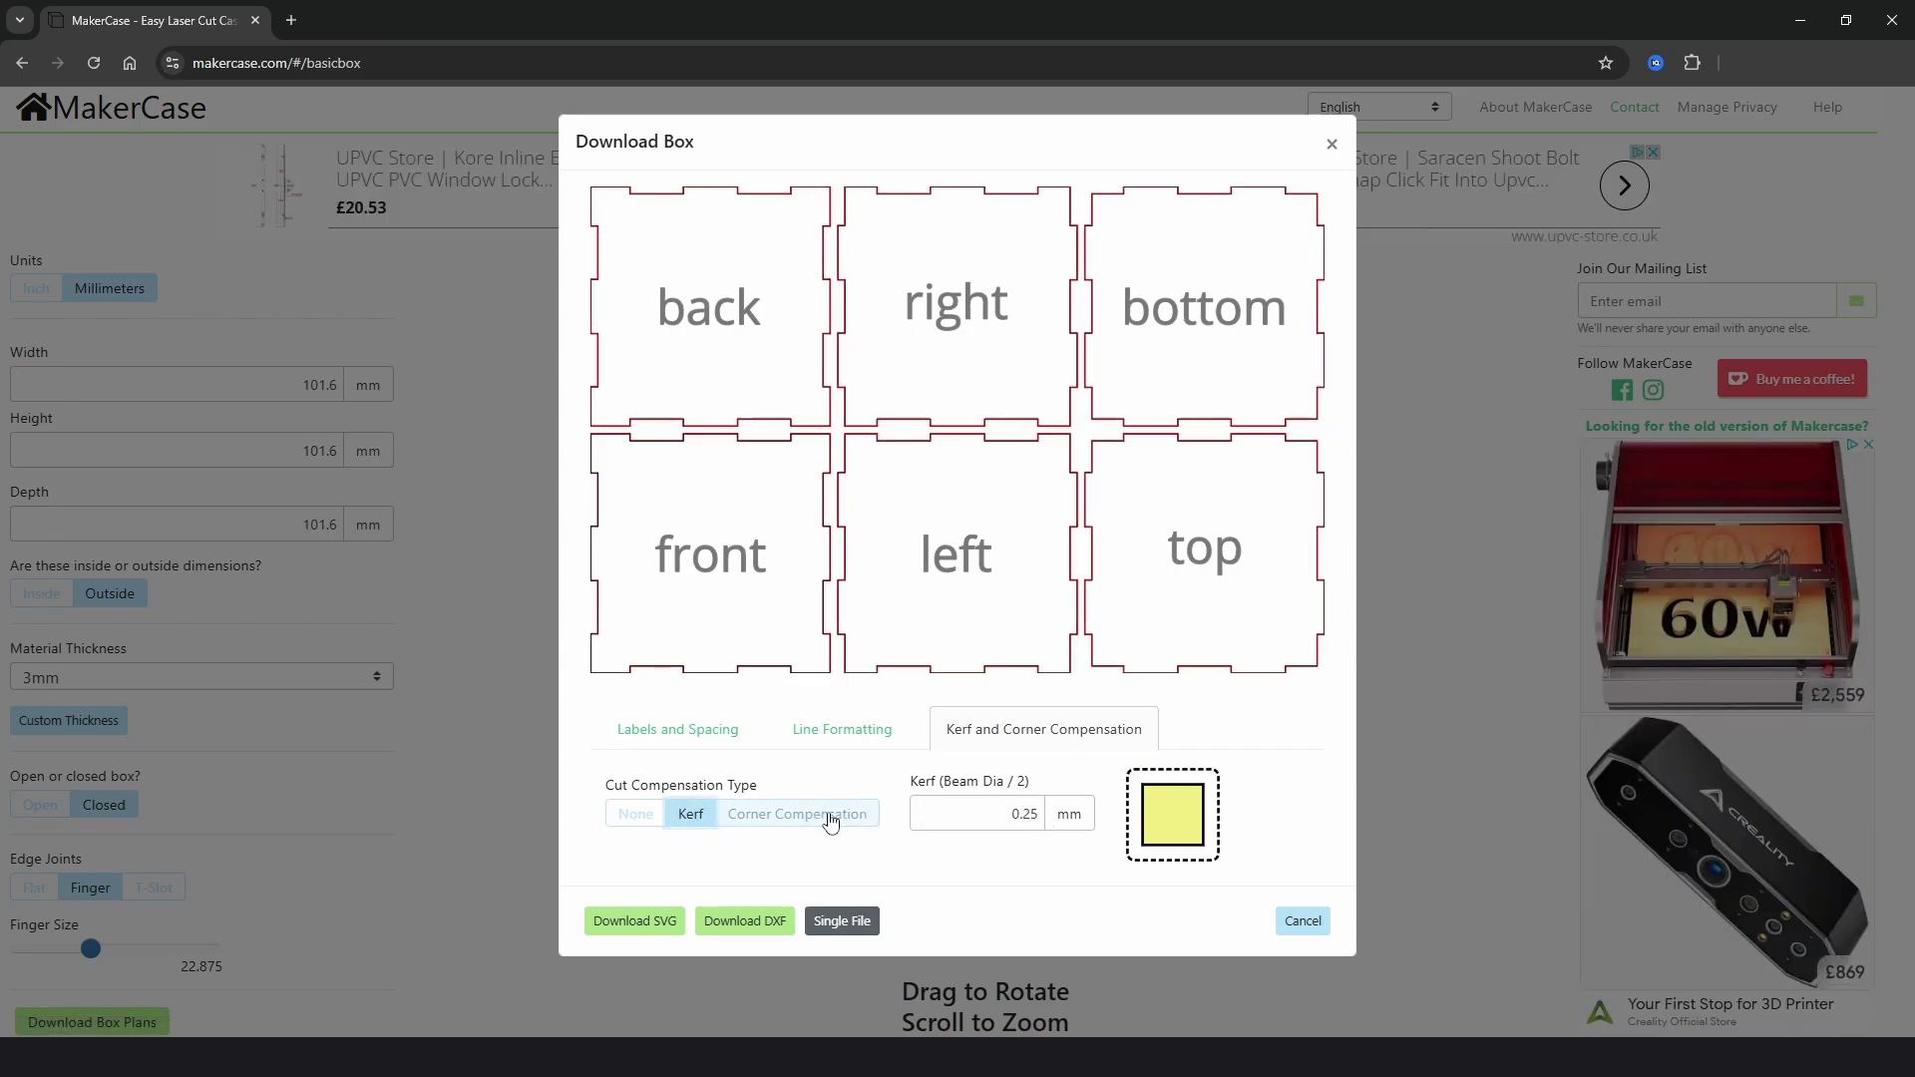
click(798, 816)
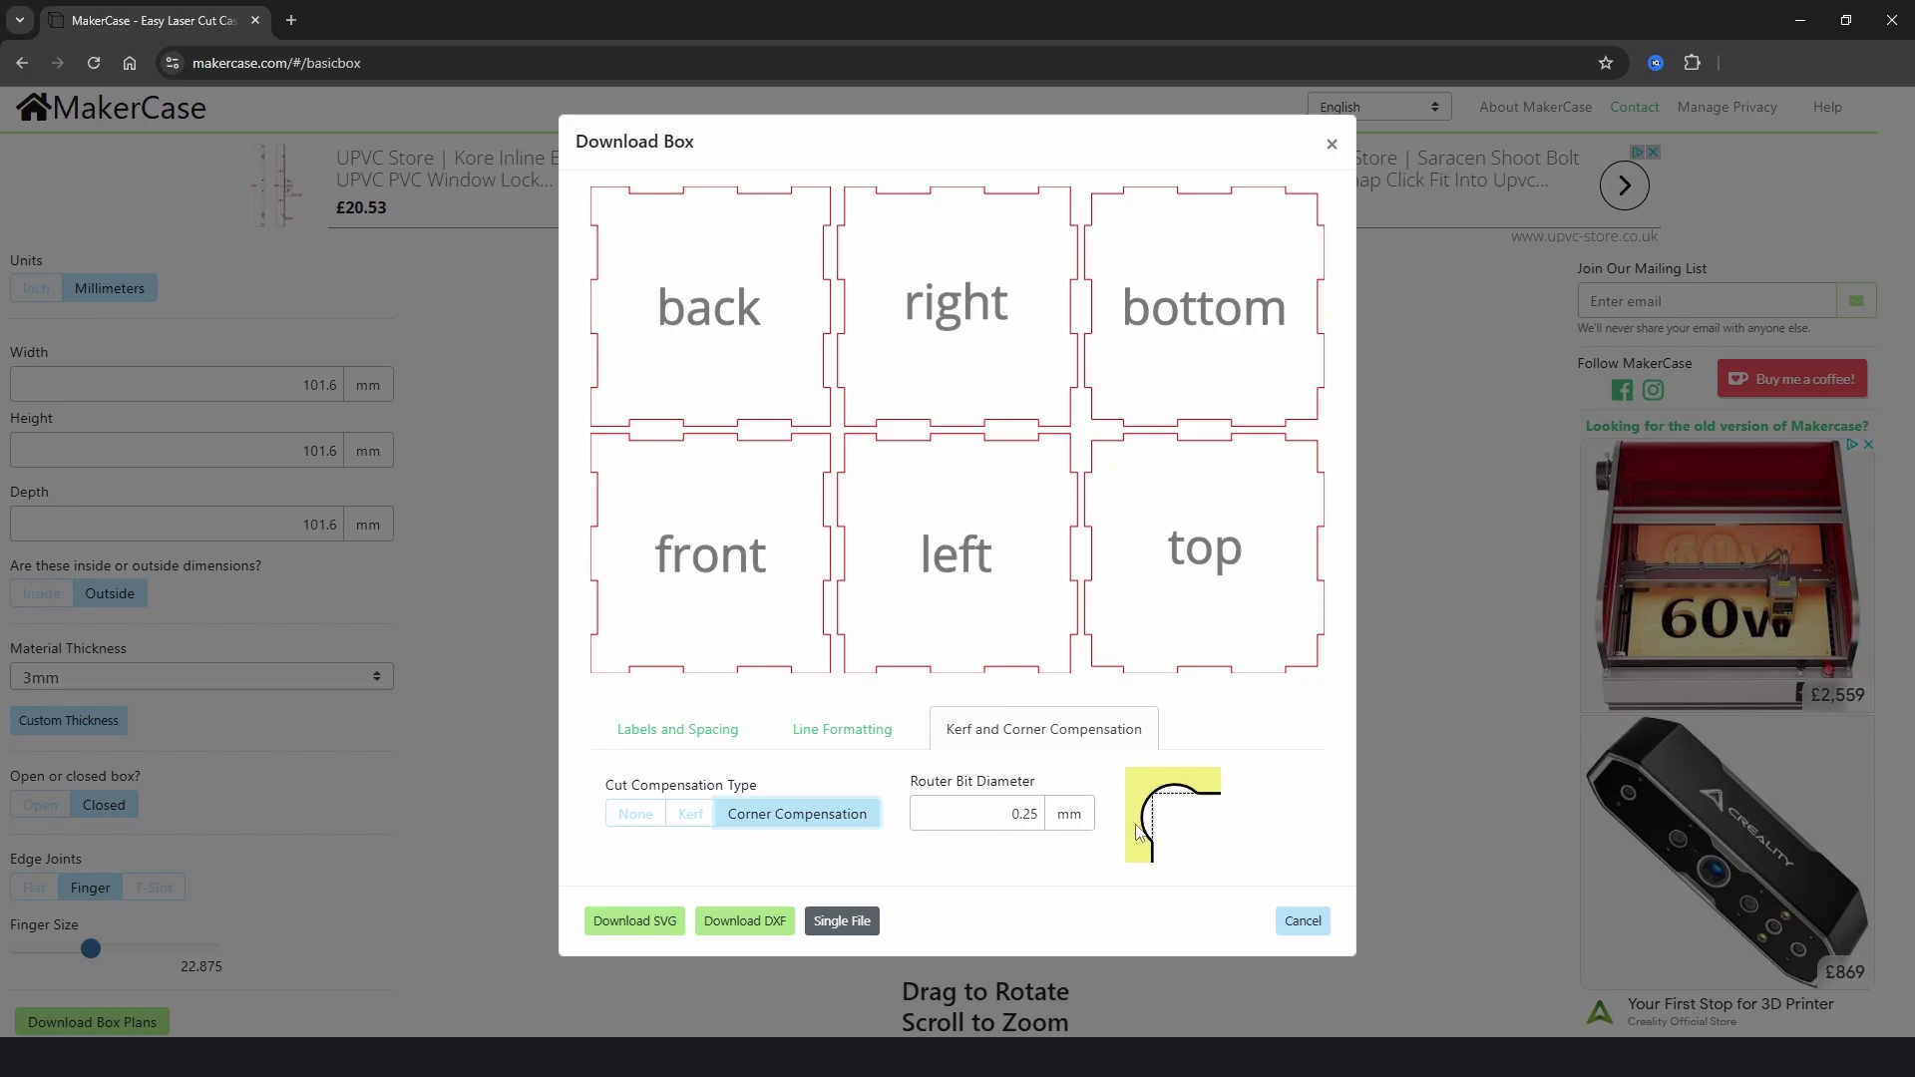
click(635, 816)
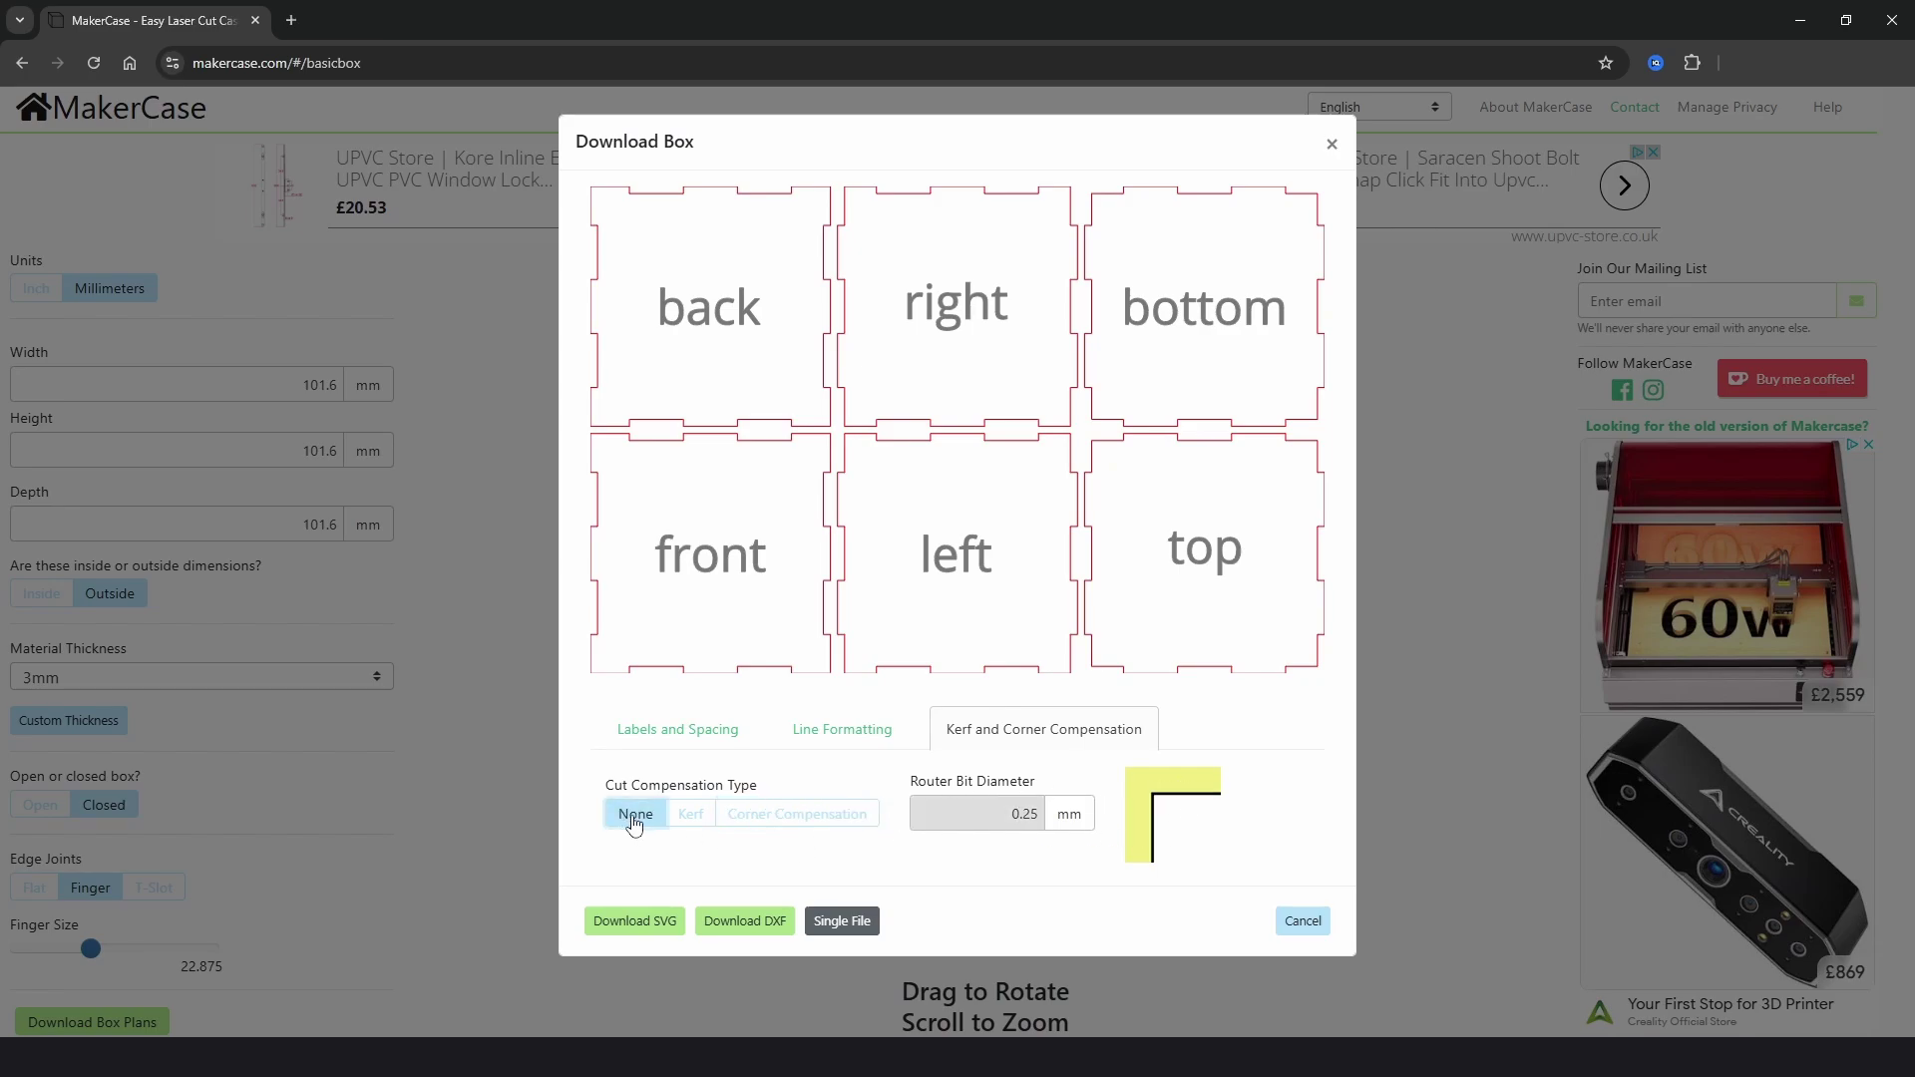
click(671, 735)
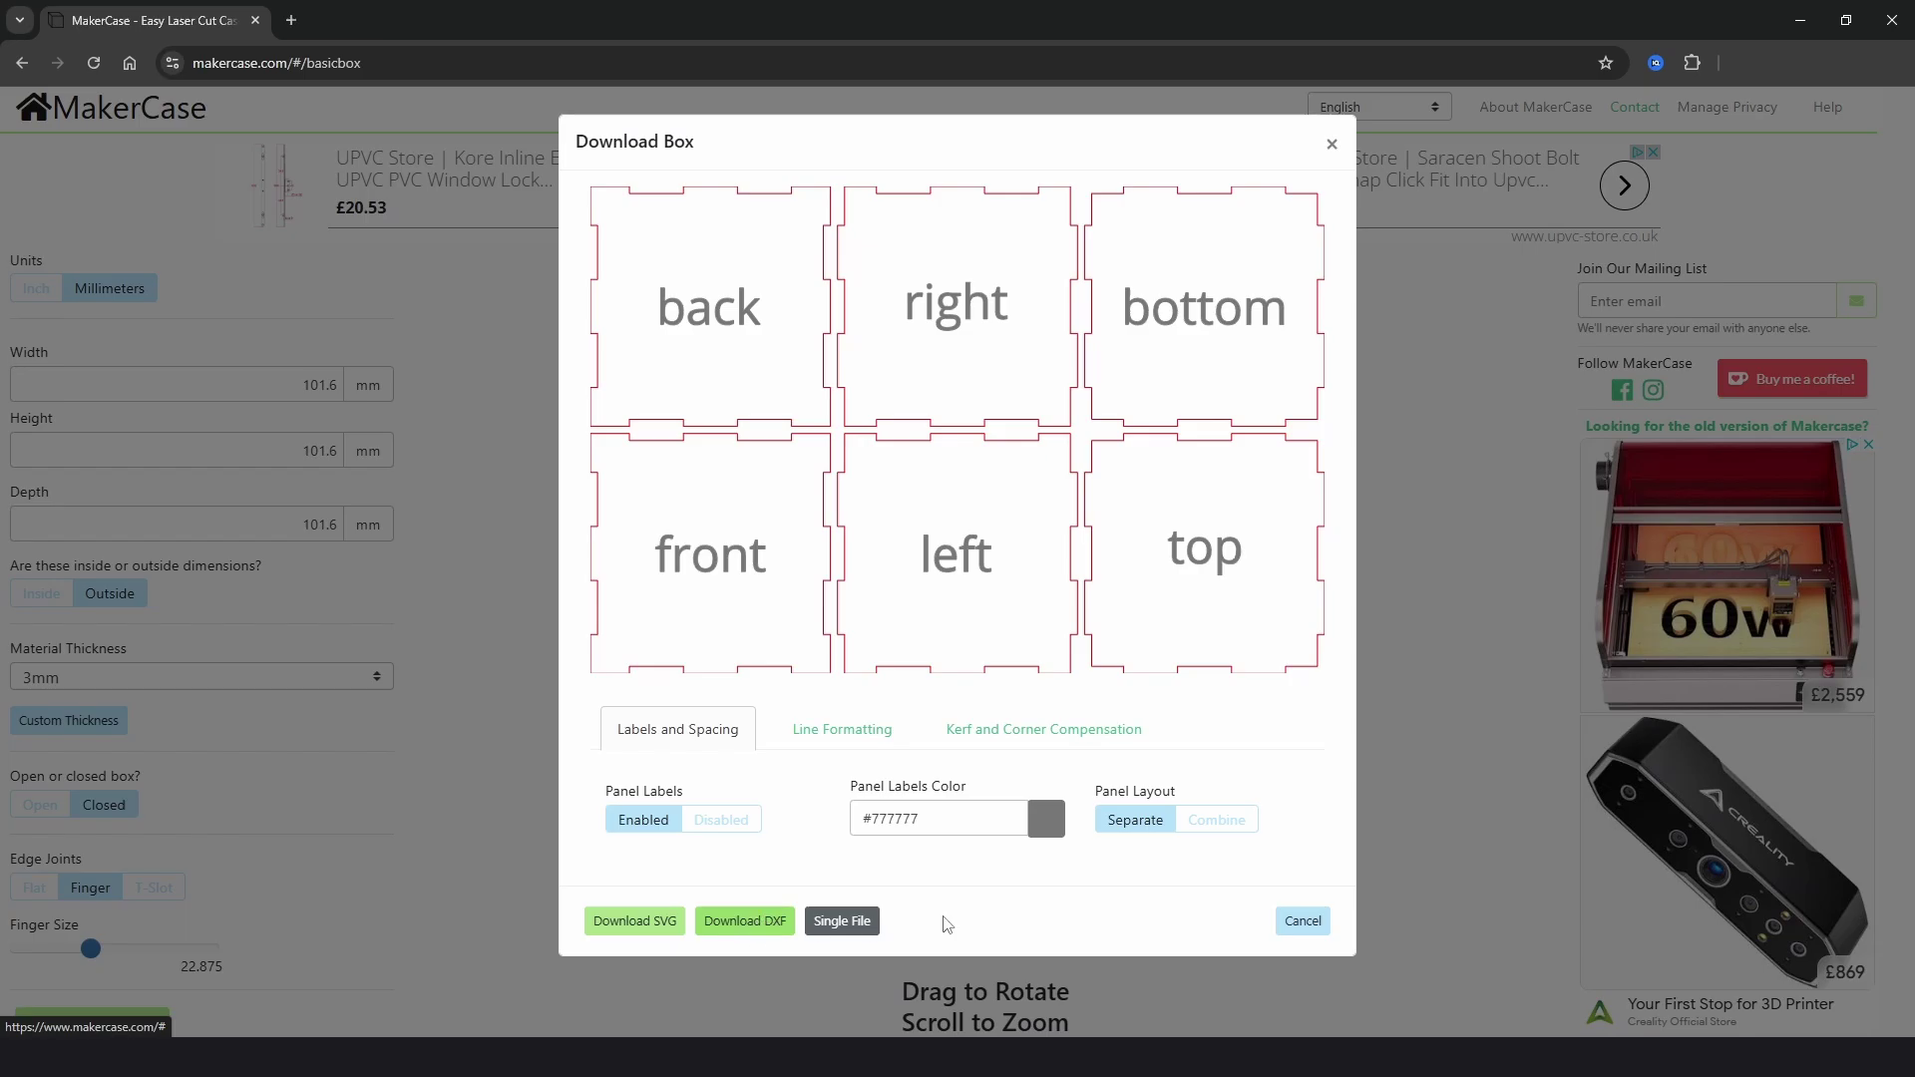
click(1303, 920)
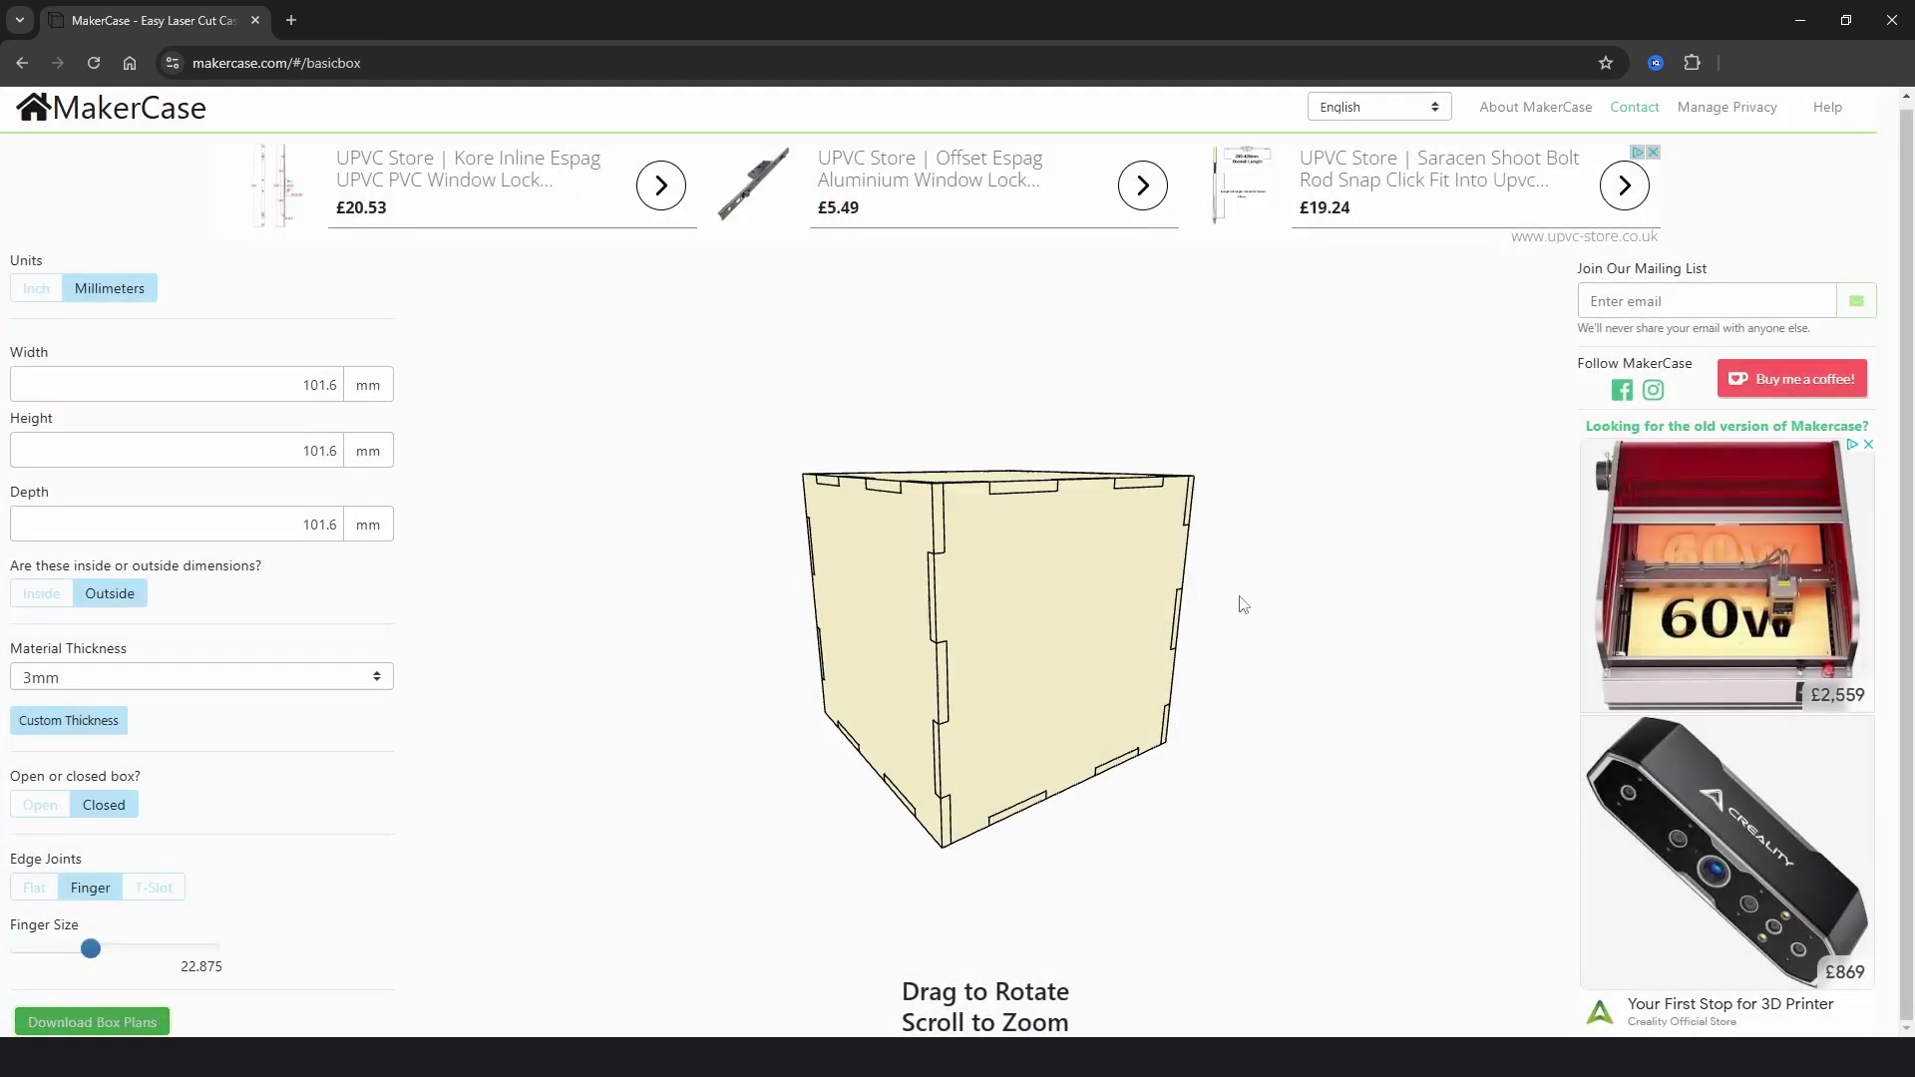
Rotate the finger-jointed cube in the 3D preview to inspect it from different sides.
drag(1245, 613, 1231, 649)
drag(1115, 650, 1137, 684)
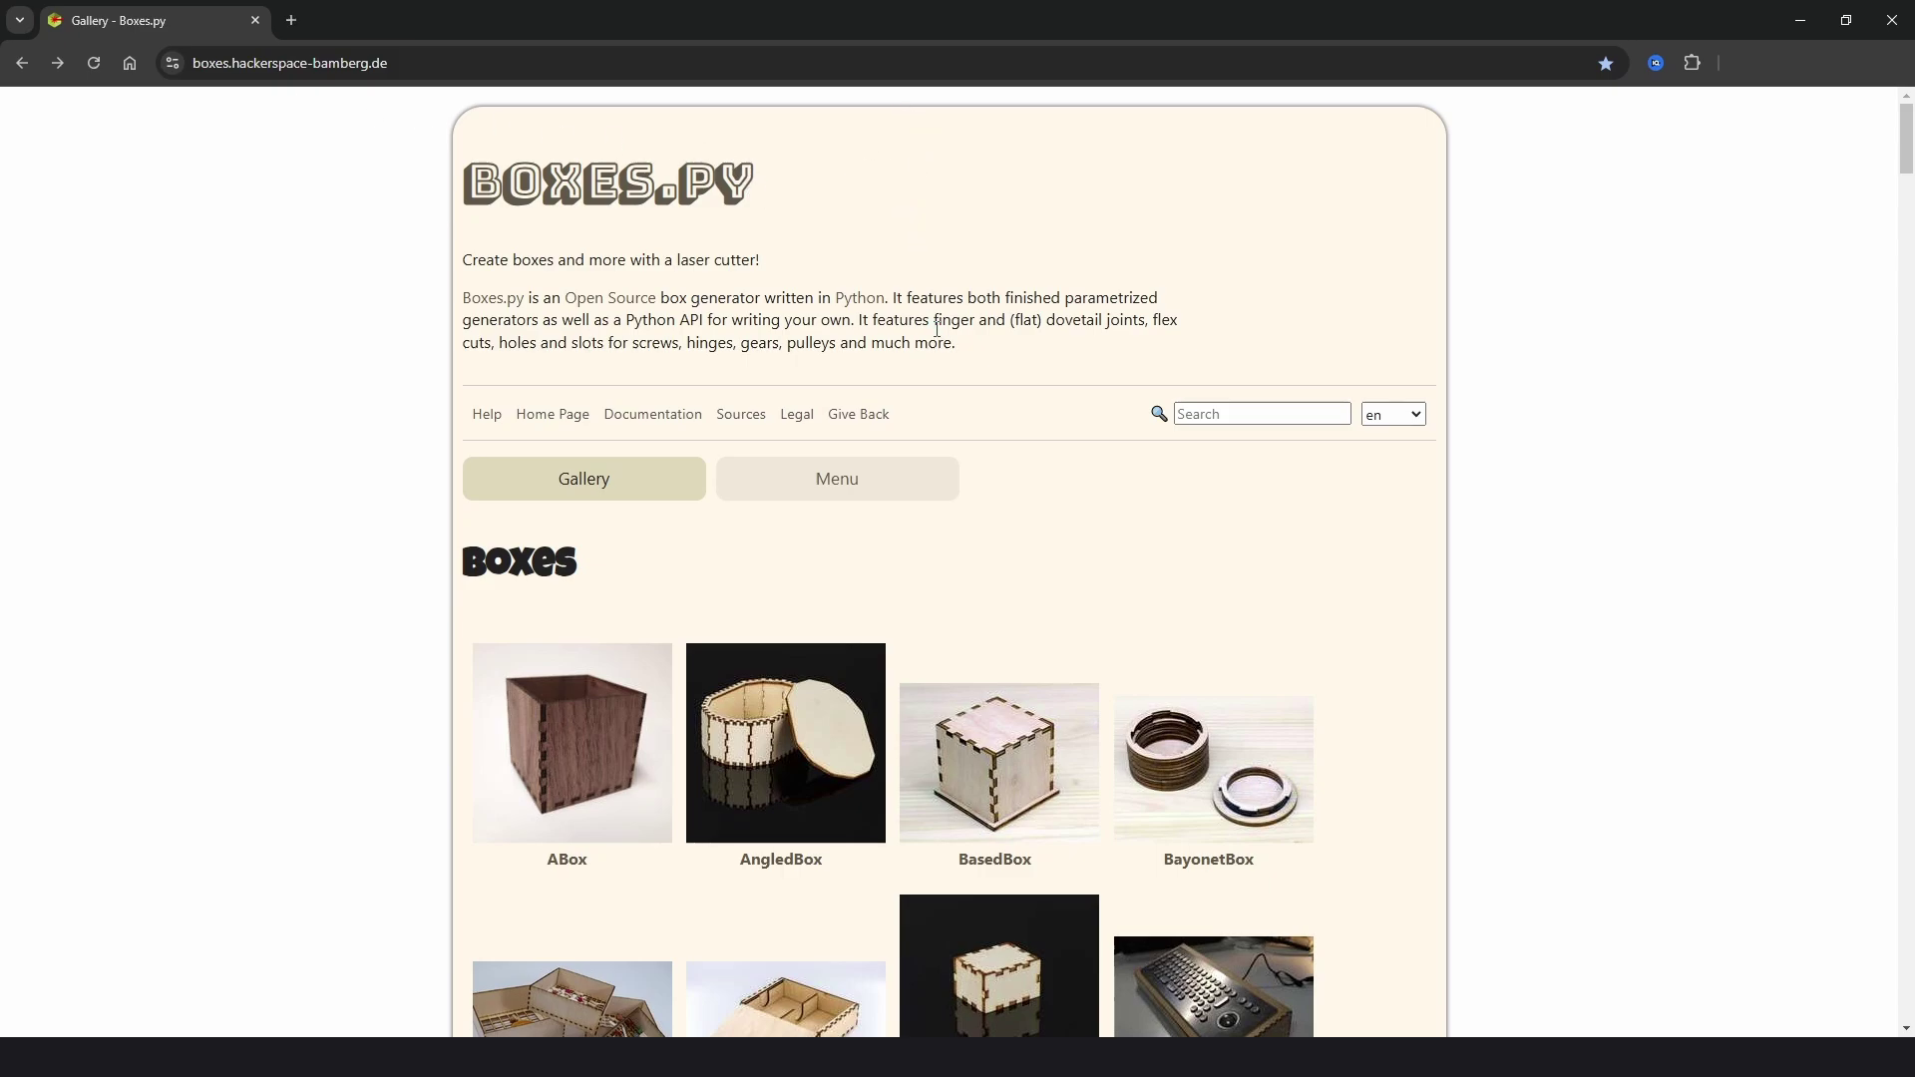
scroll(937, 327, down, 3)
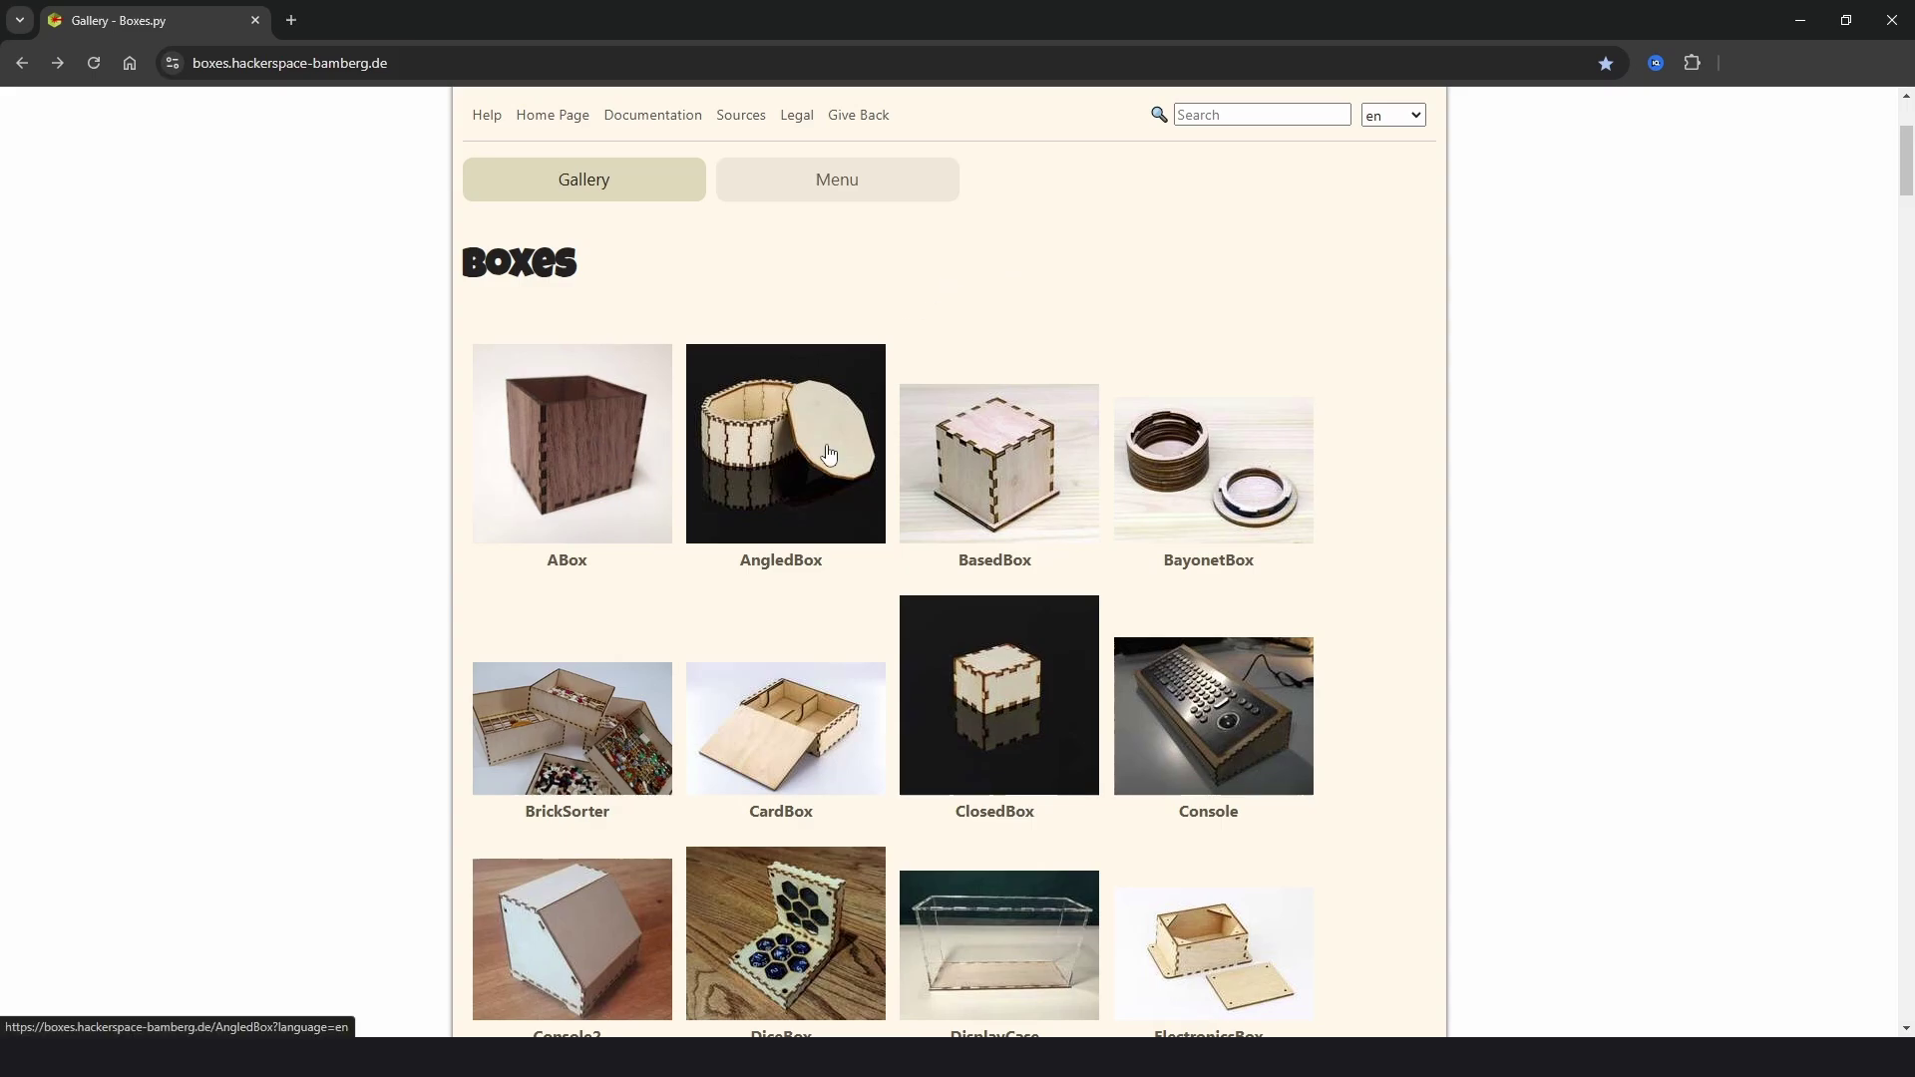
scroll(828, 449, down, 3)
scroll(725, 579, down, 3)
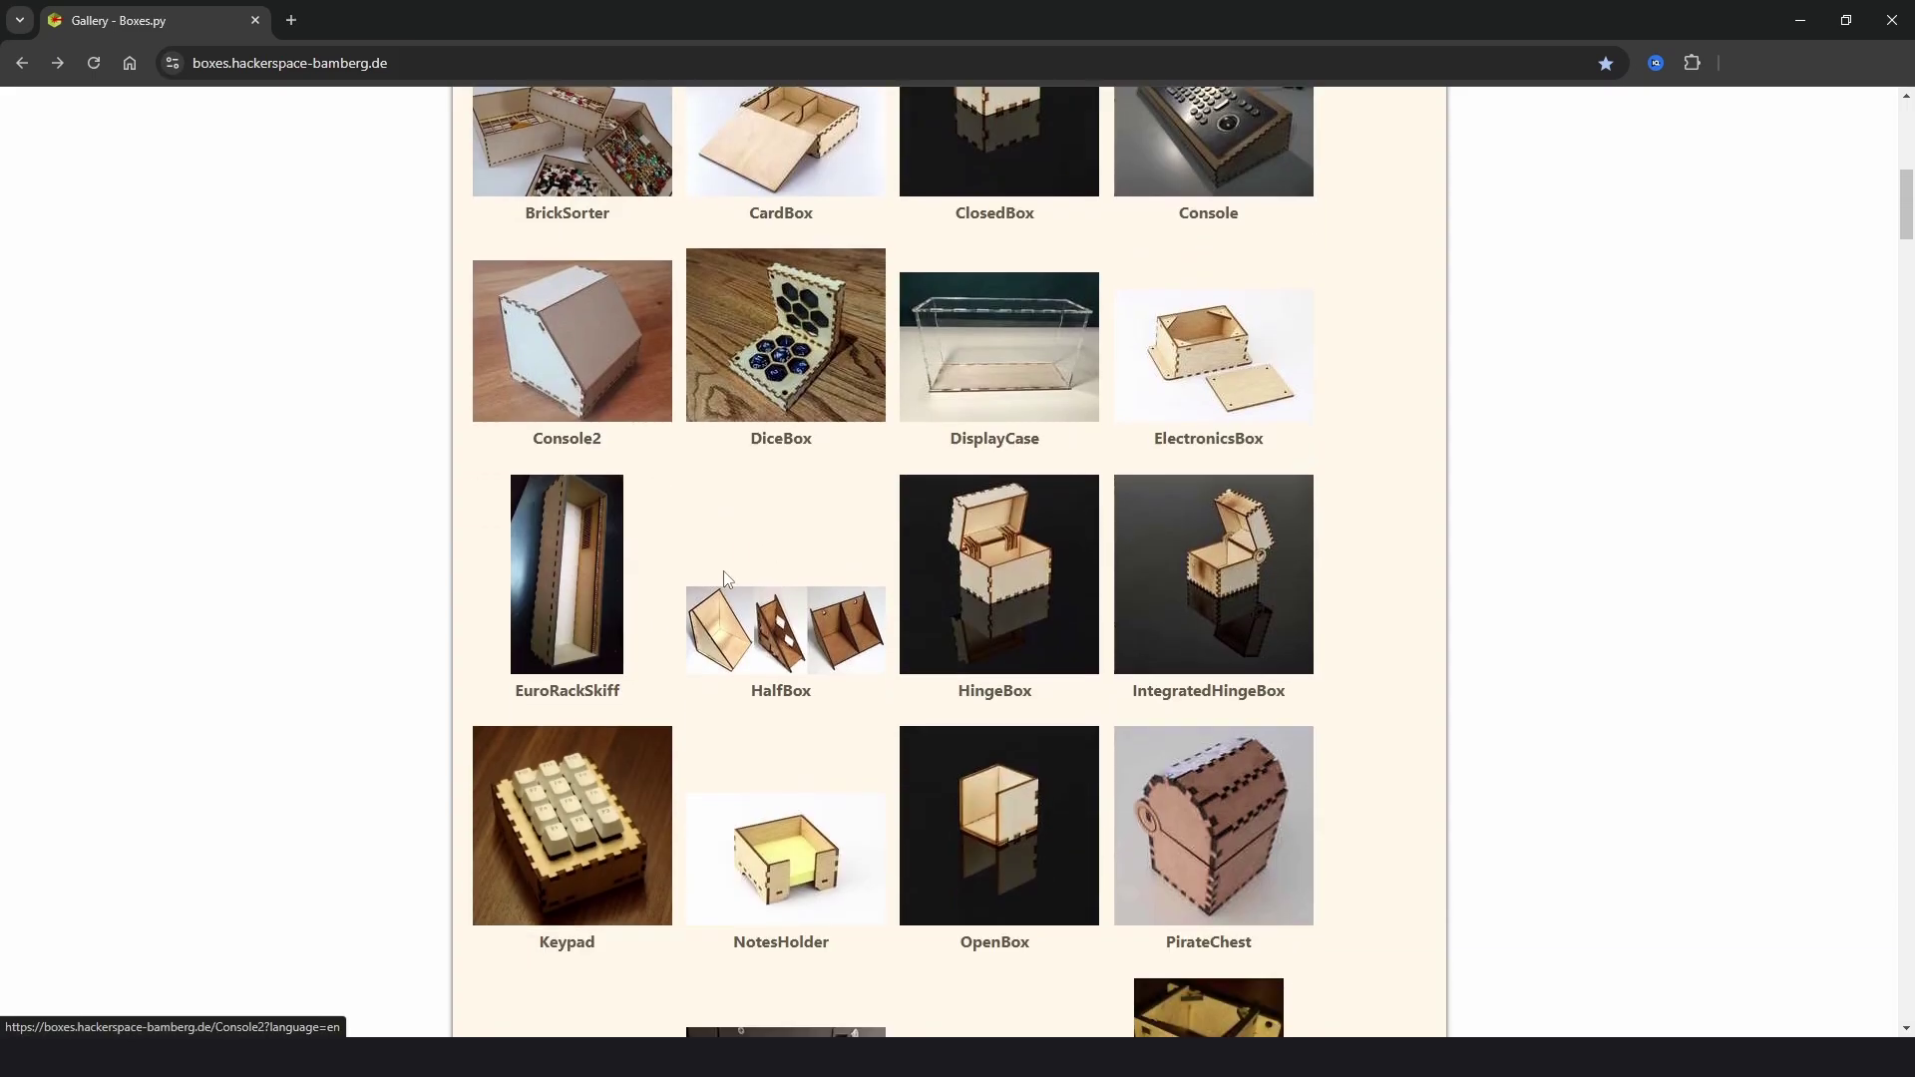
scroll(1119, 559, down, 4)
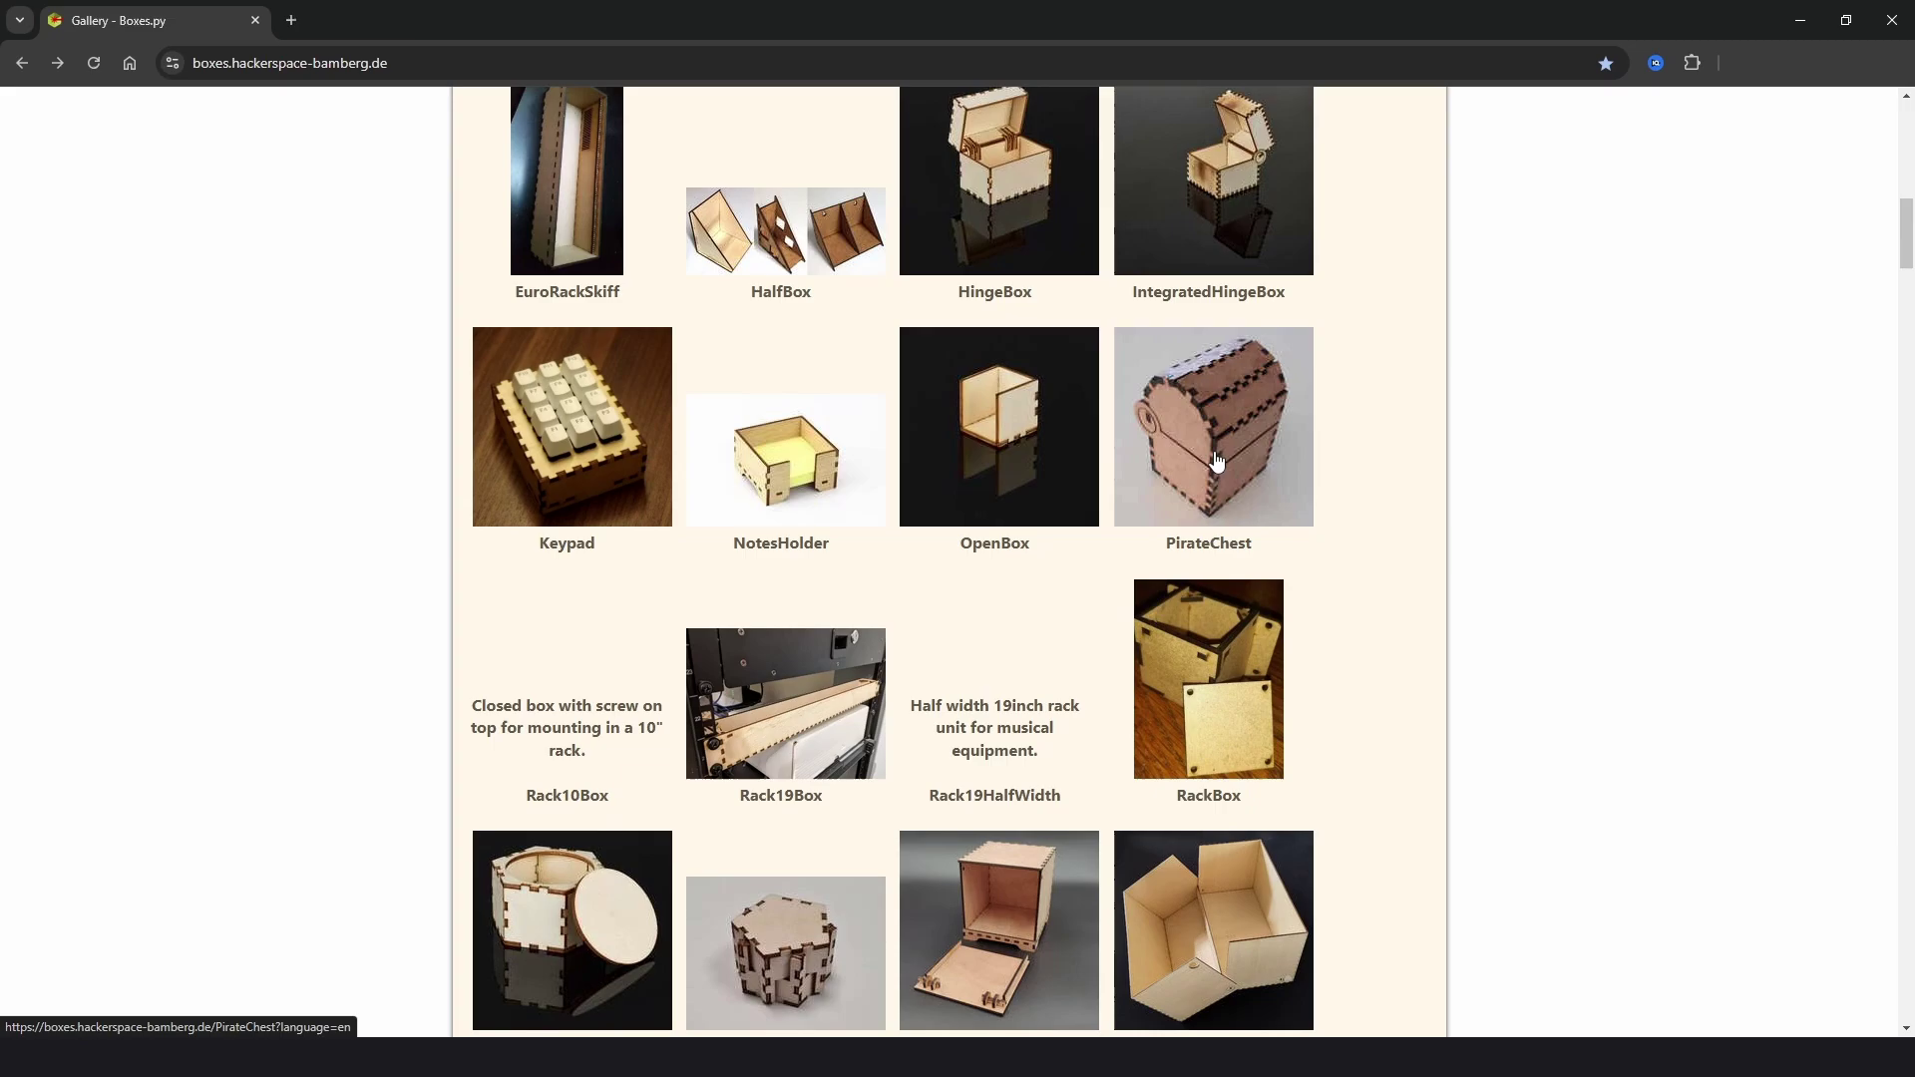
scroll(1233, 440, down, 6)
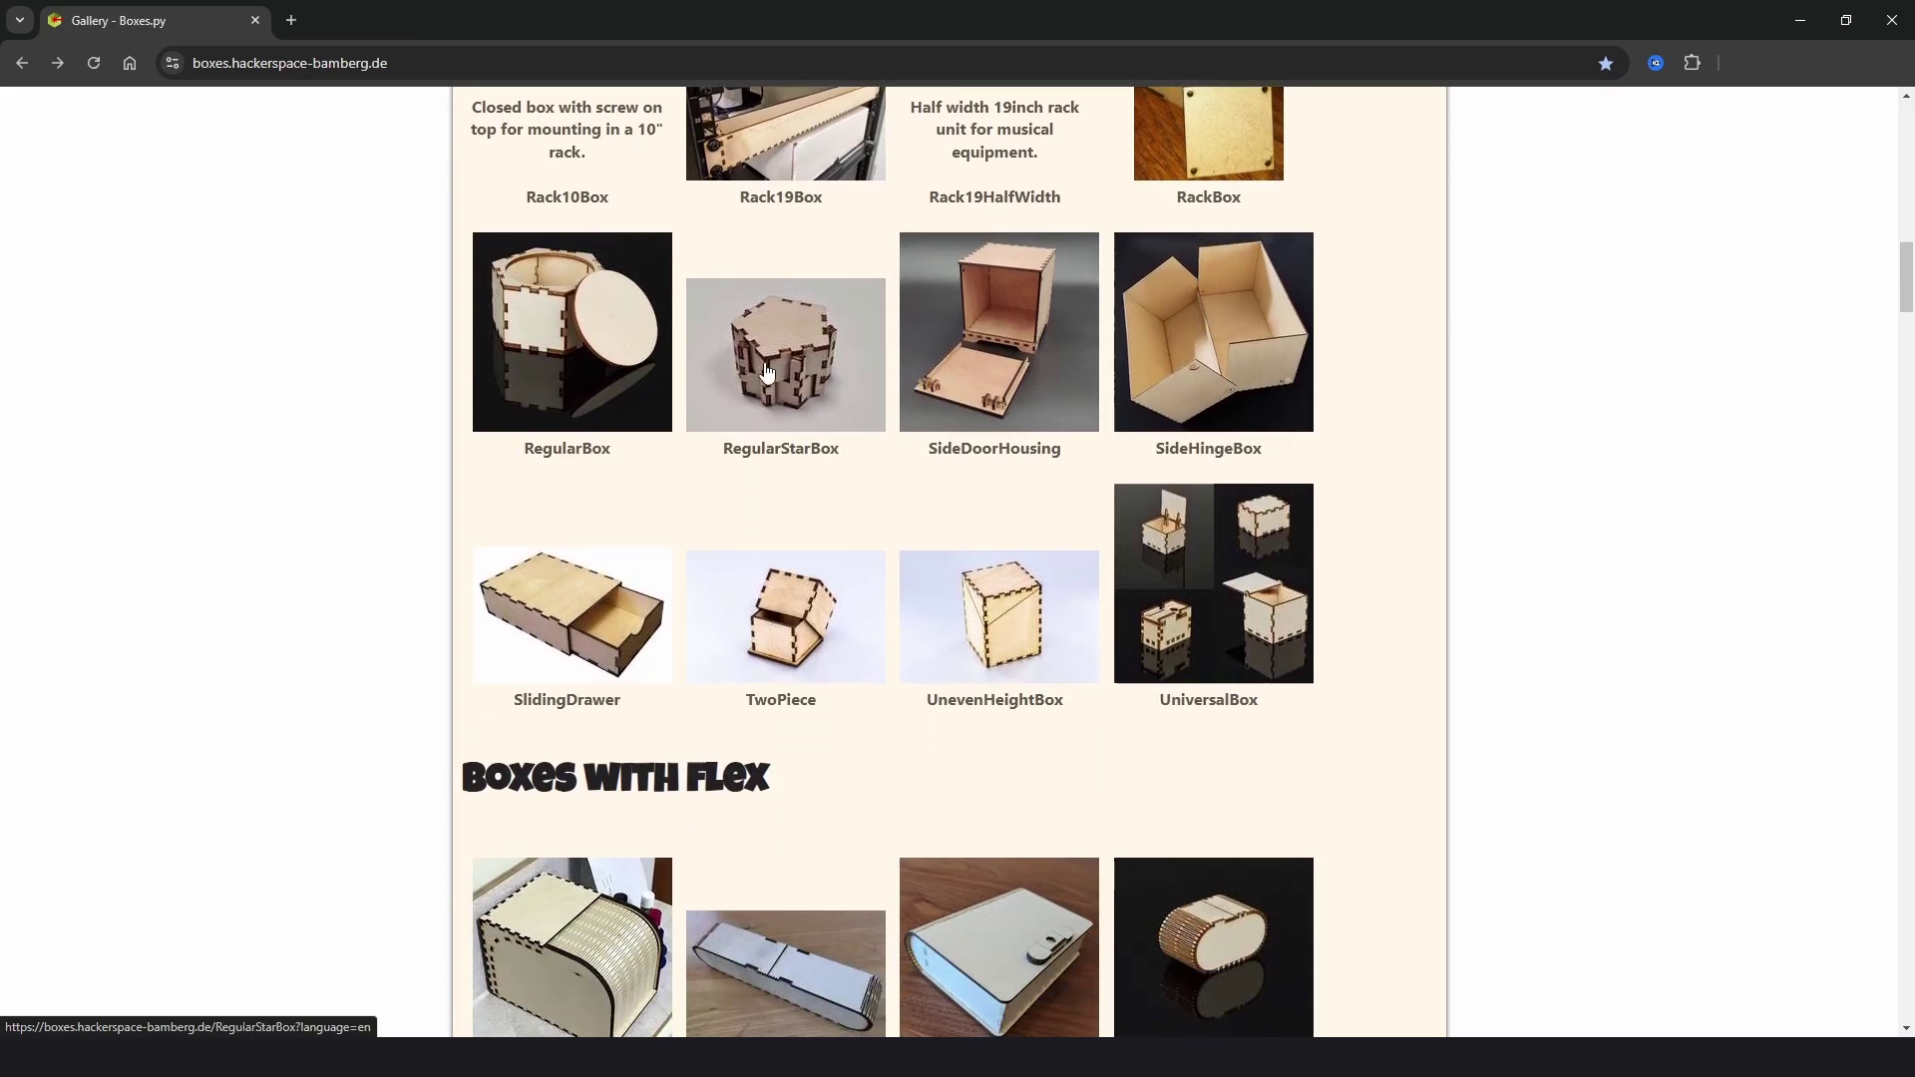
scroll(598, 369, down, 3)
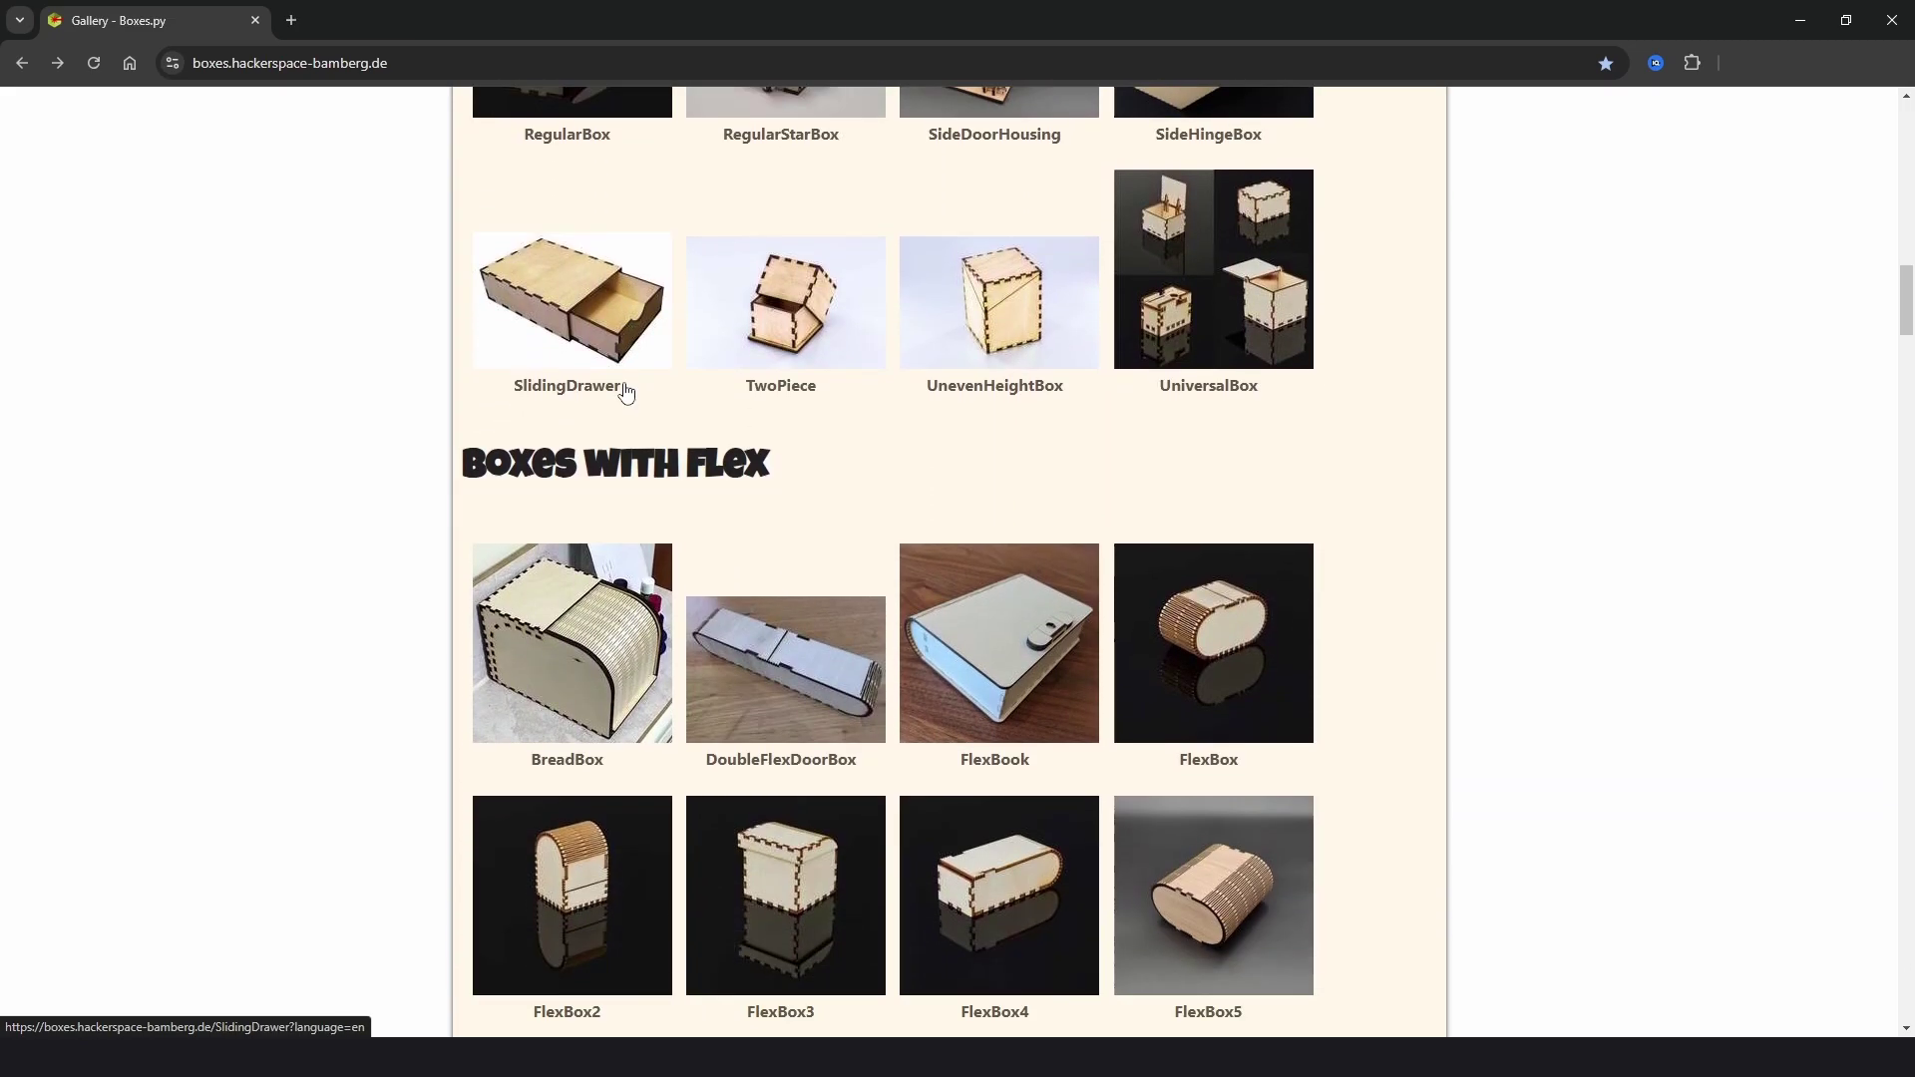
scroll(625, 392, down, 1)
scroll(621, 484, down, 2)
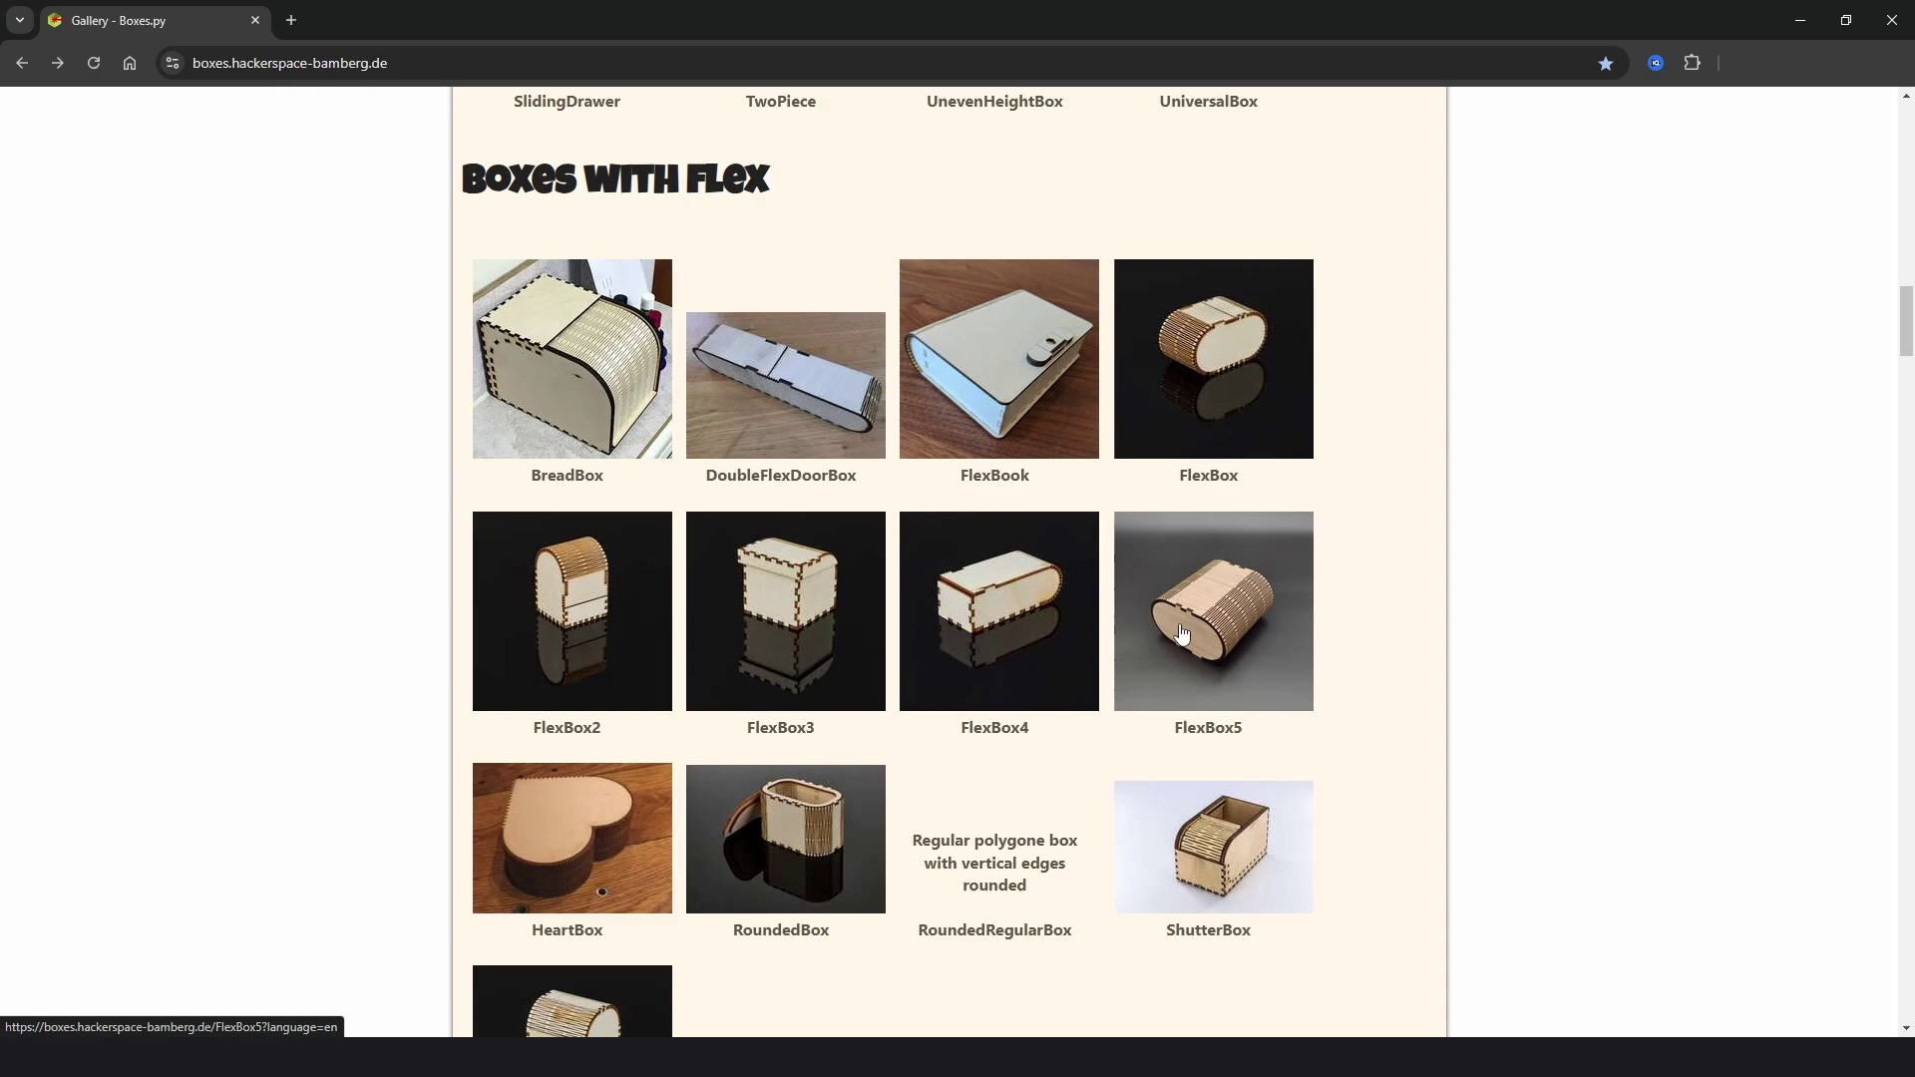
scroll(1168, 538, down, 2)
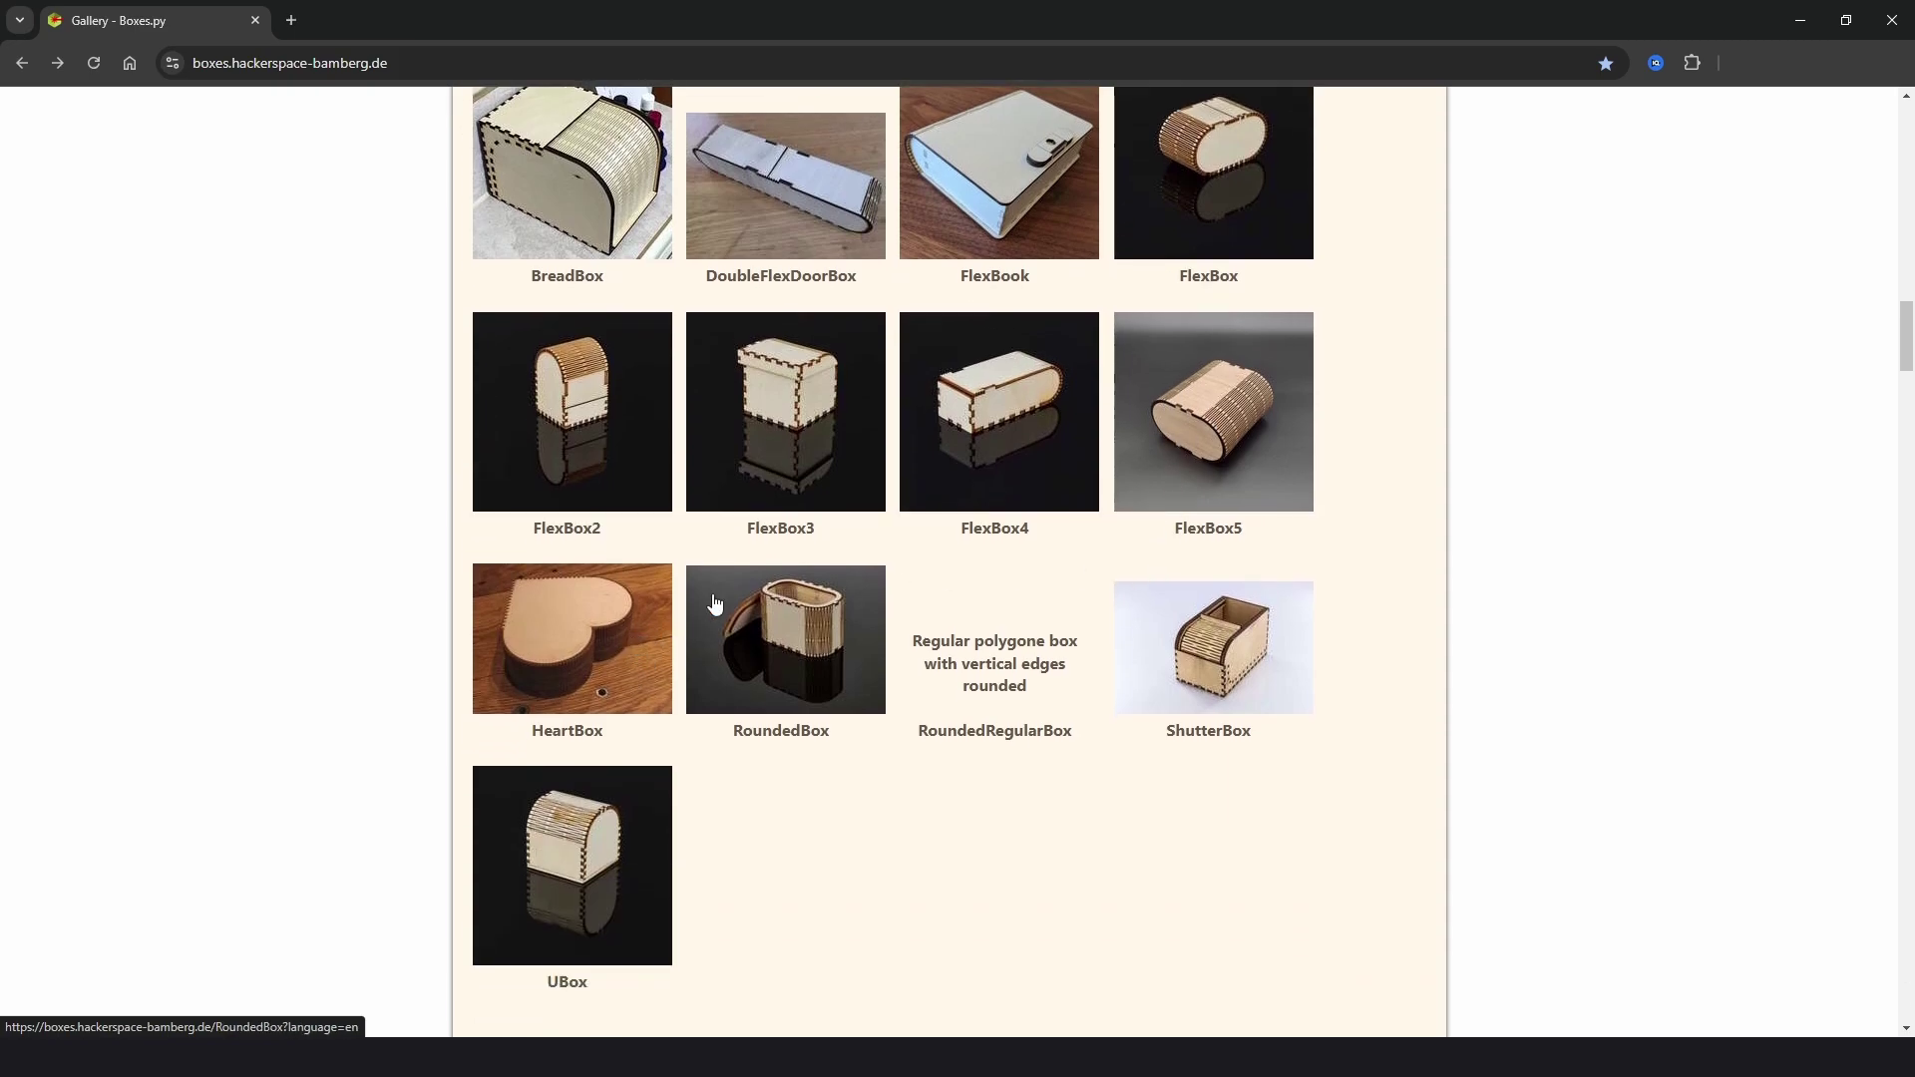
scroll(940, 555, down, 9)
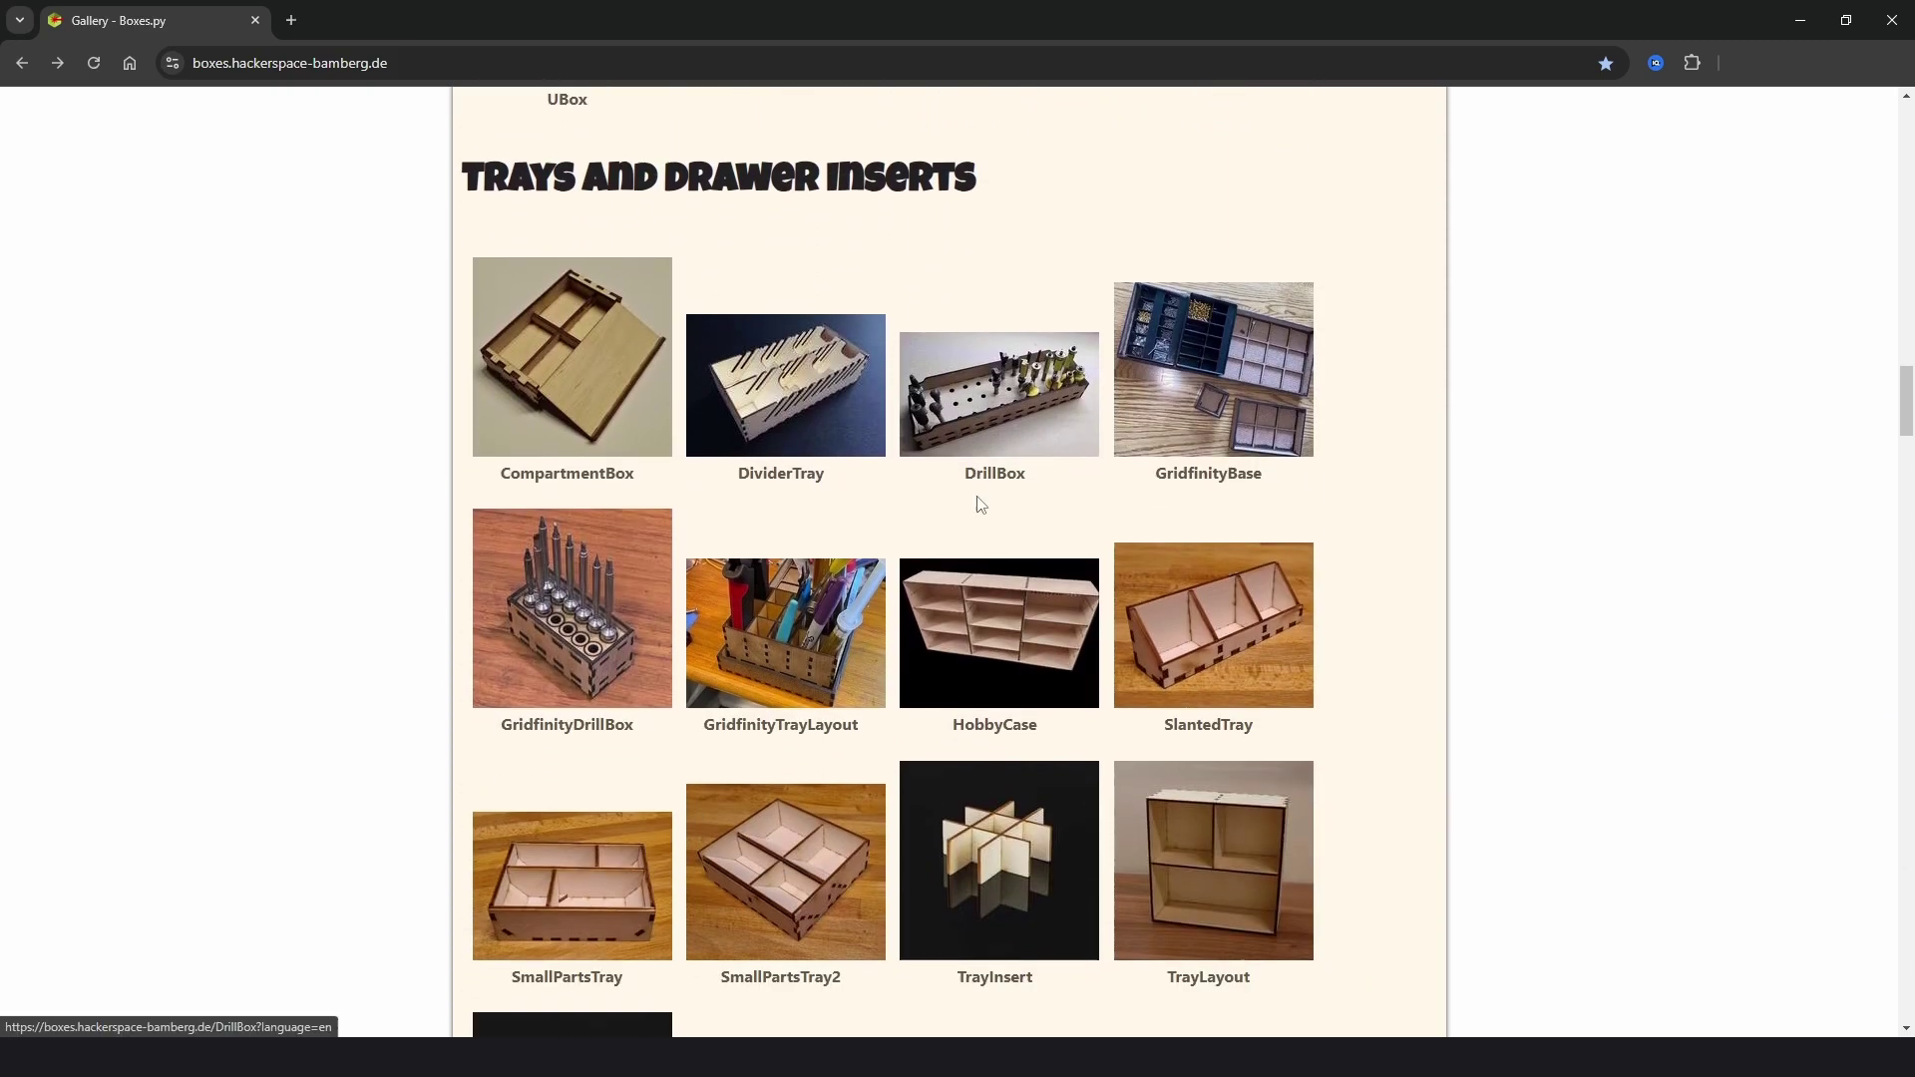
scroll(980, 504, down, 5)
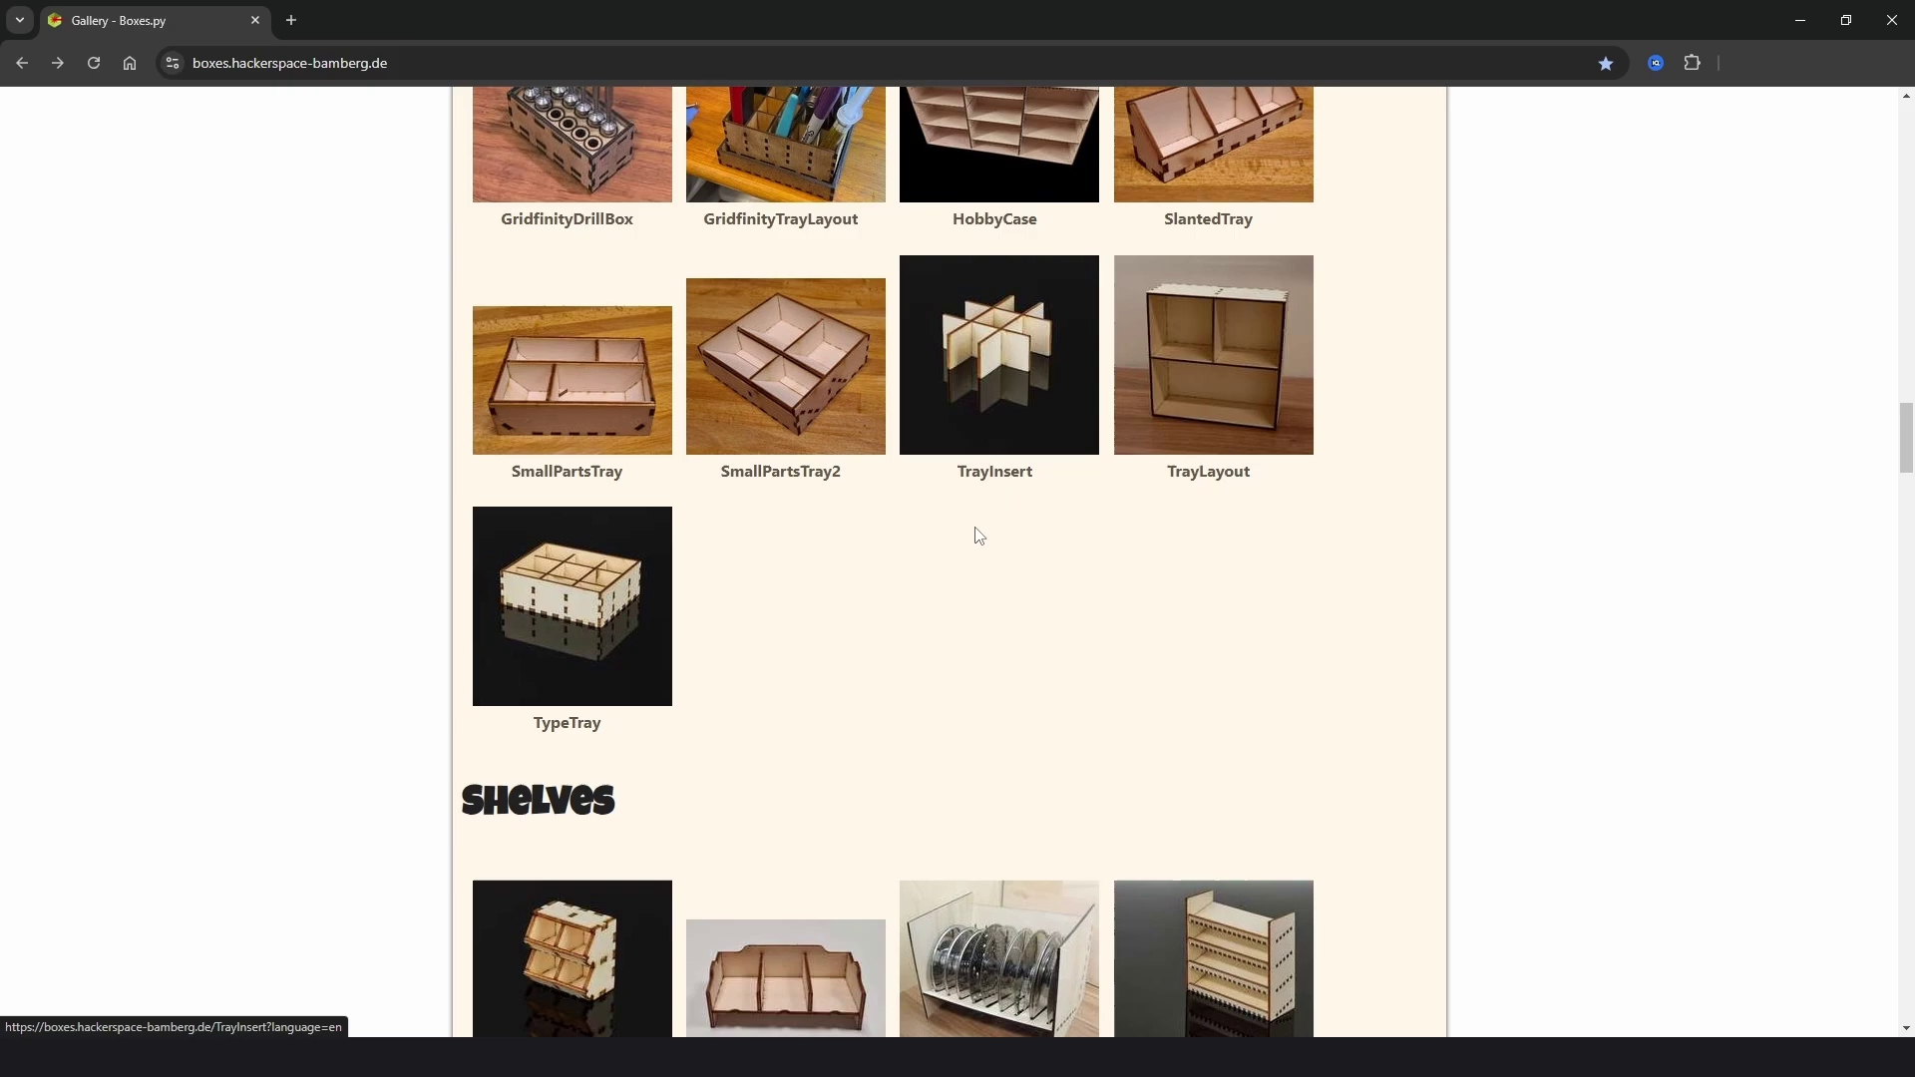
scroll(982, 529, down, 4)
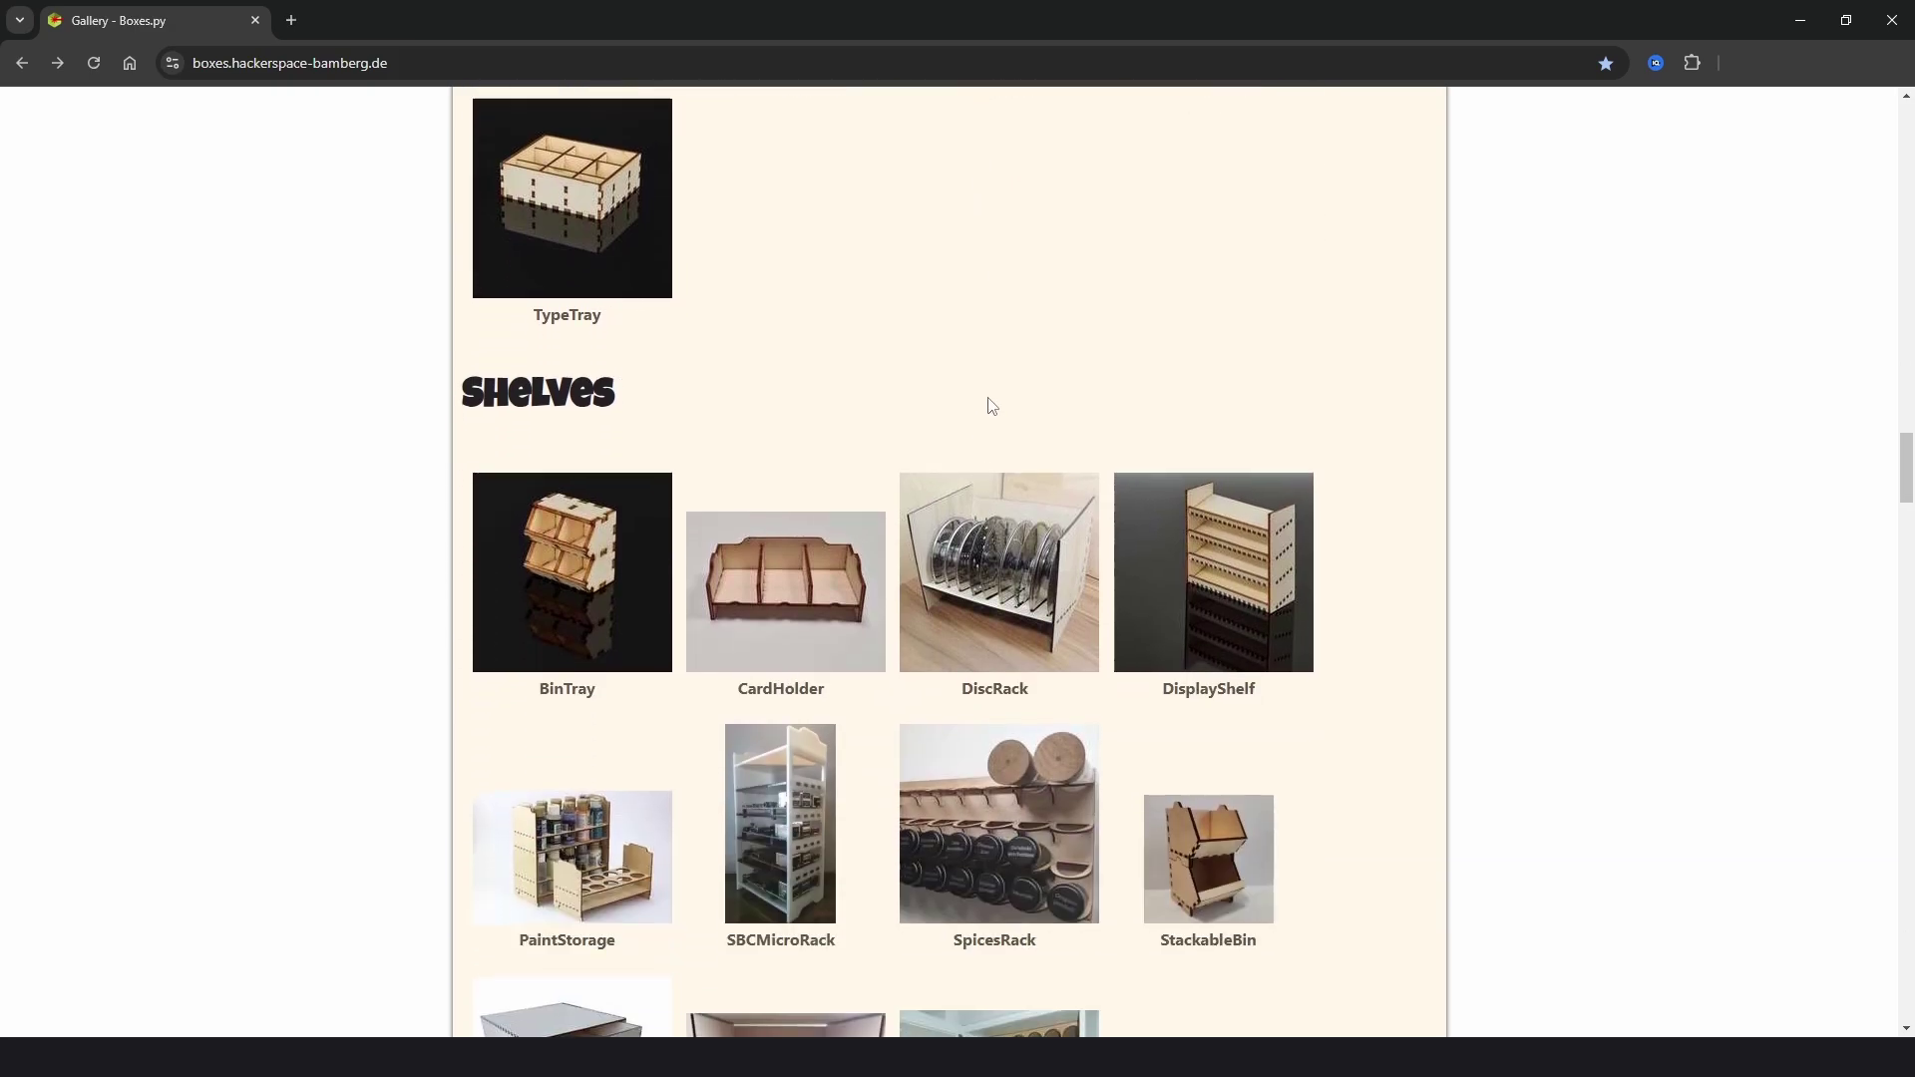
scroll(993, 404, down, 4)
scroll(1094, 439, down, 1)
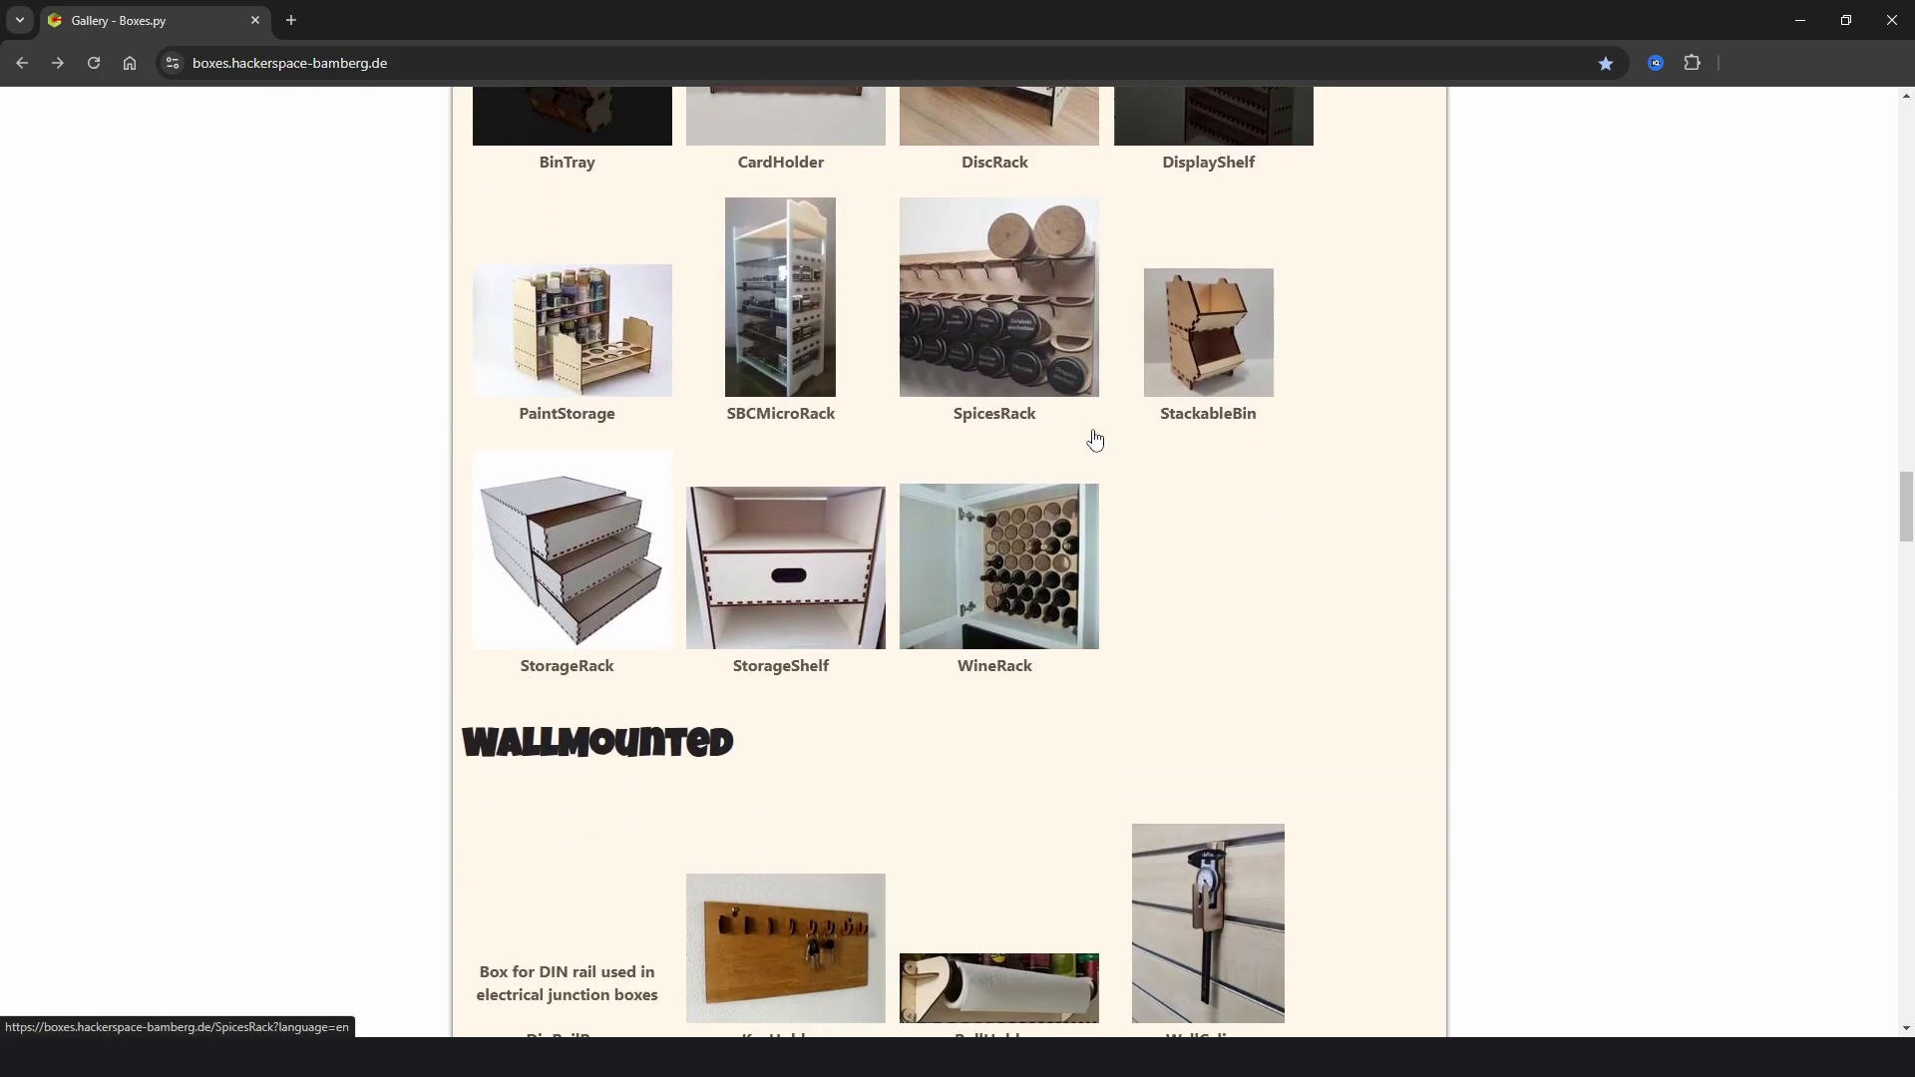
scroll(1094, 439, down, 6)
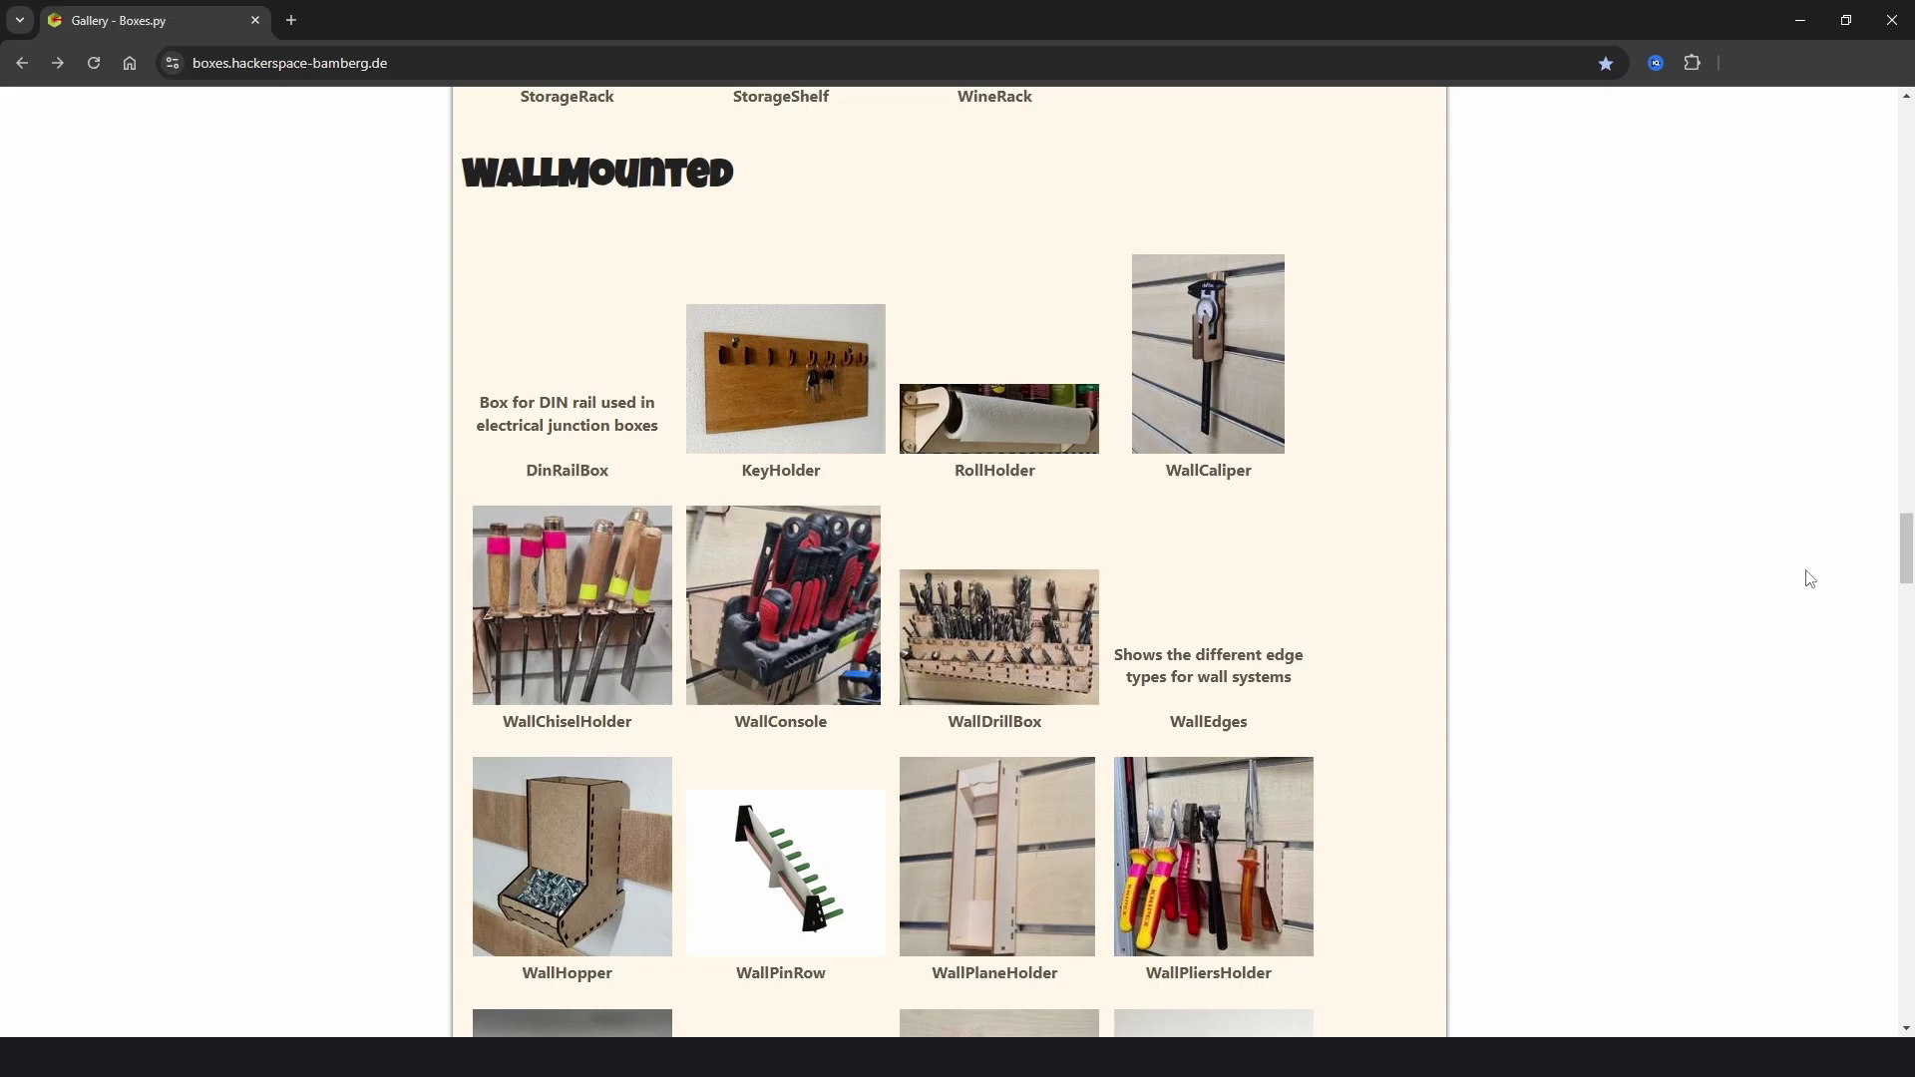
drag(1908, 552, 1908, 133)
scroll(1222, 661, down, 2)
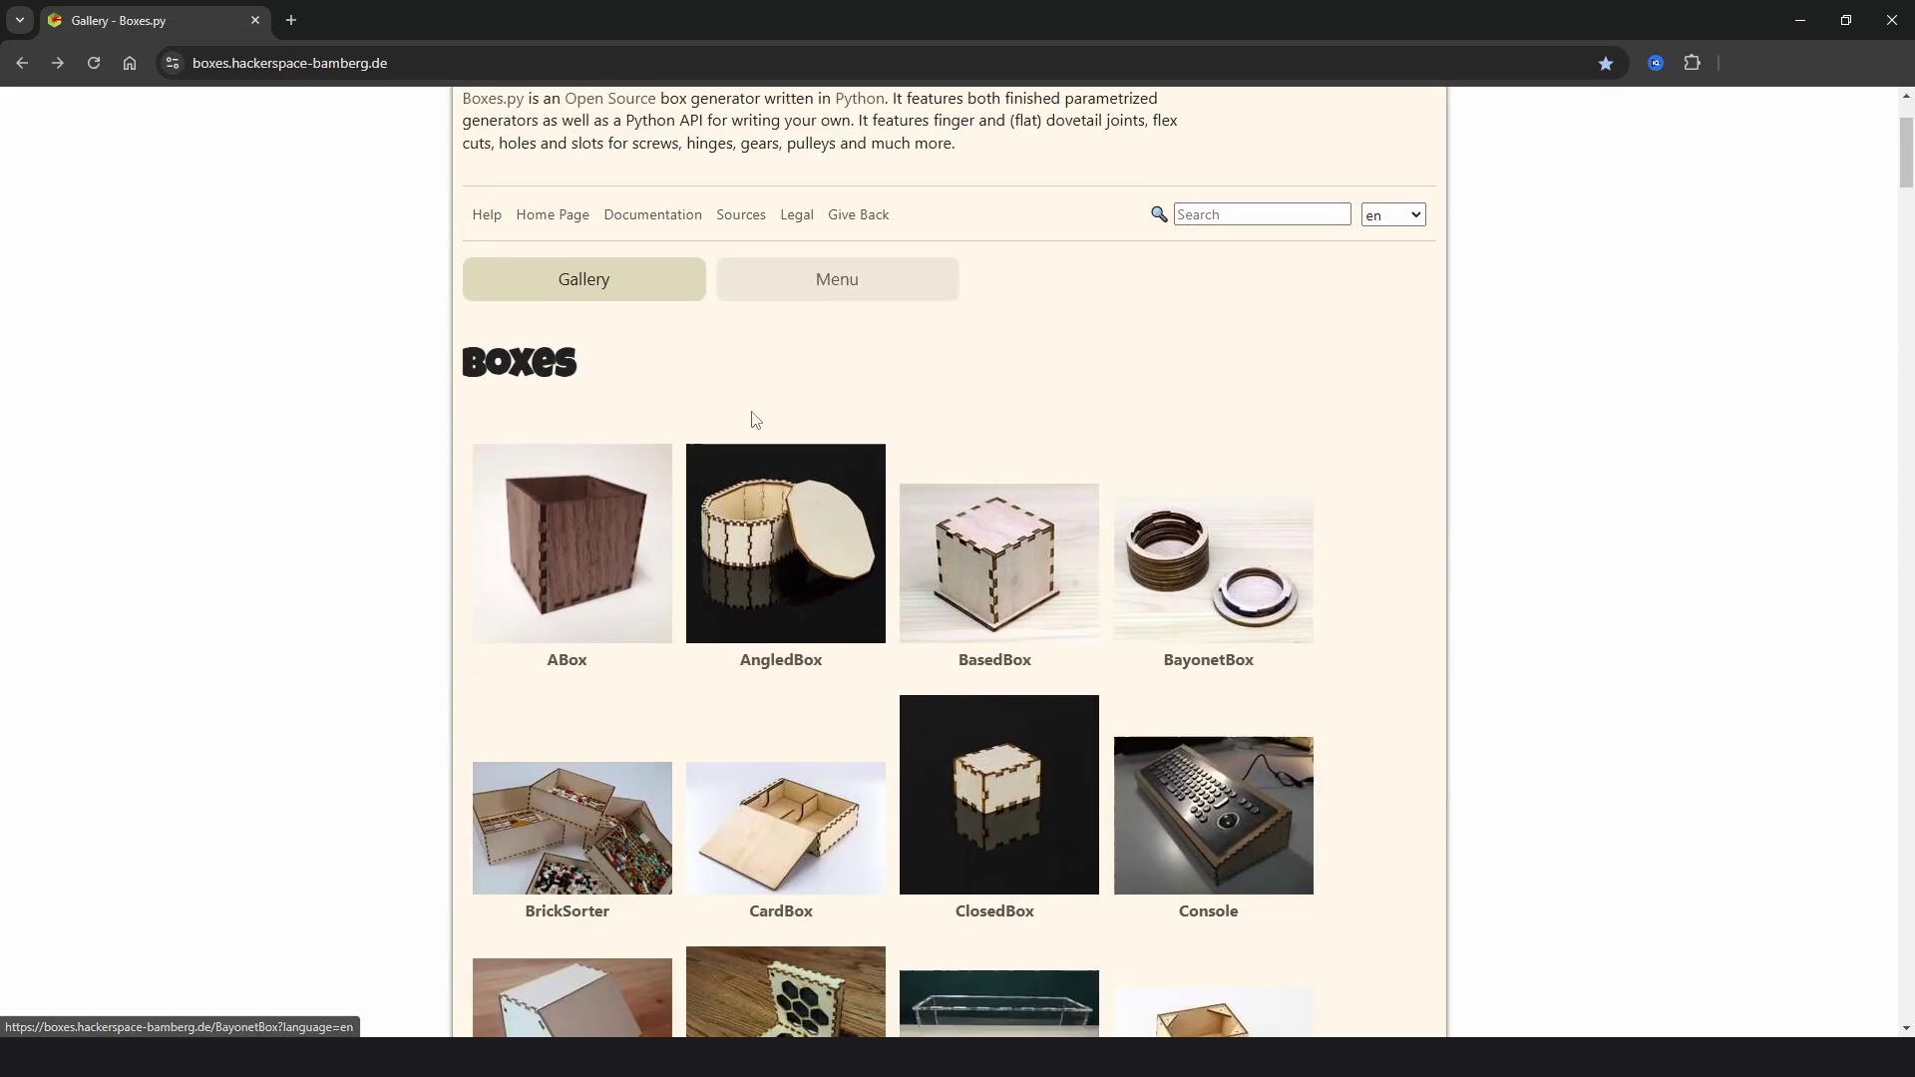
Open the ABox generator and choose 'F Finger Joint (opposing side)' as bottom_edge.
click(579, 556)
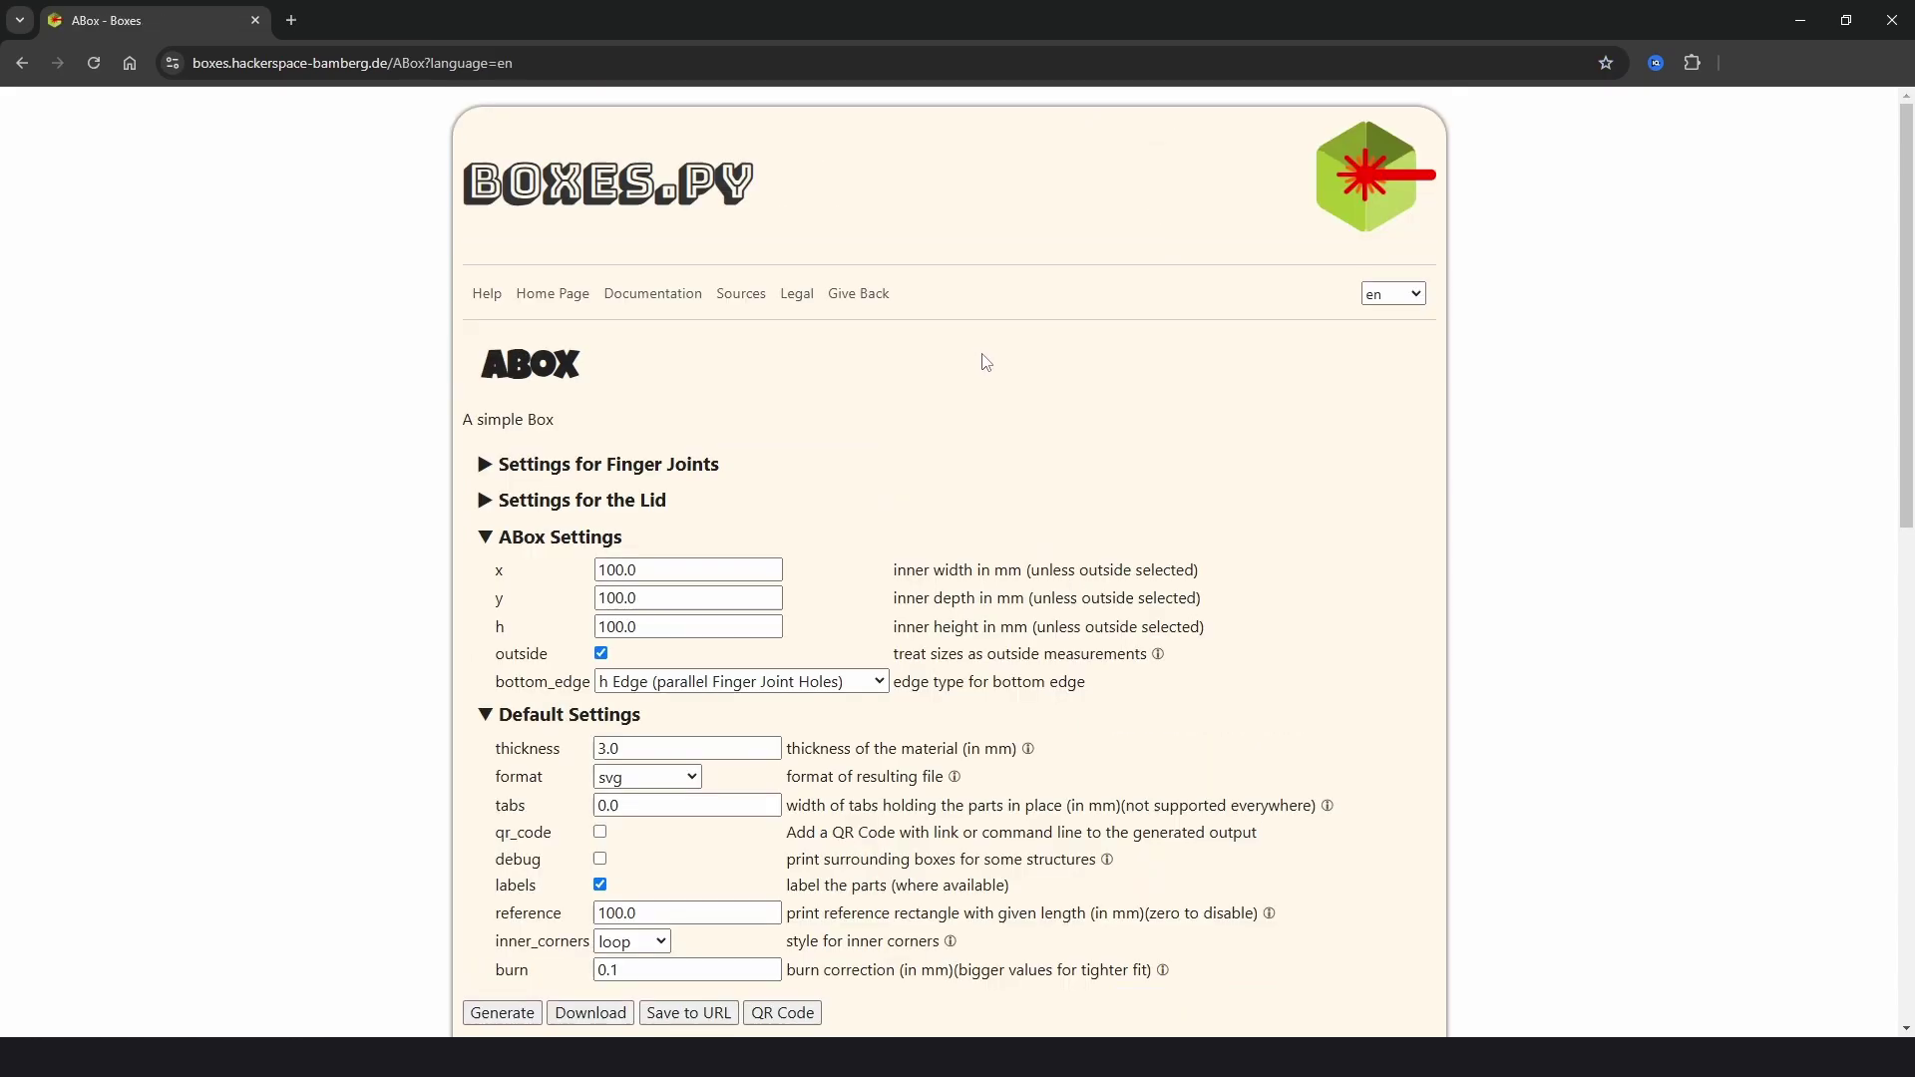
scroll(986, 361, down, 10)
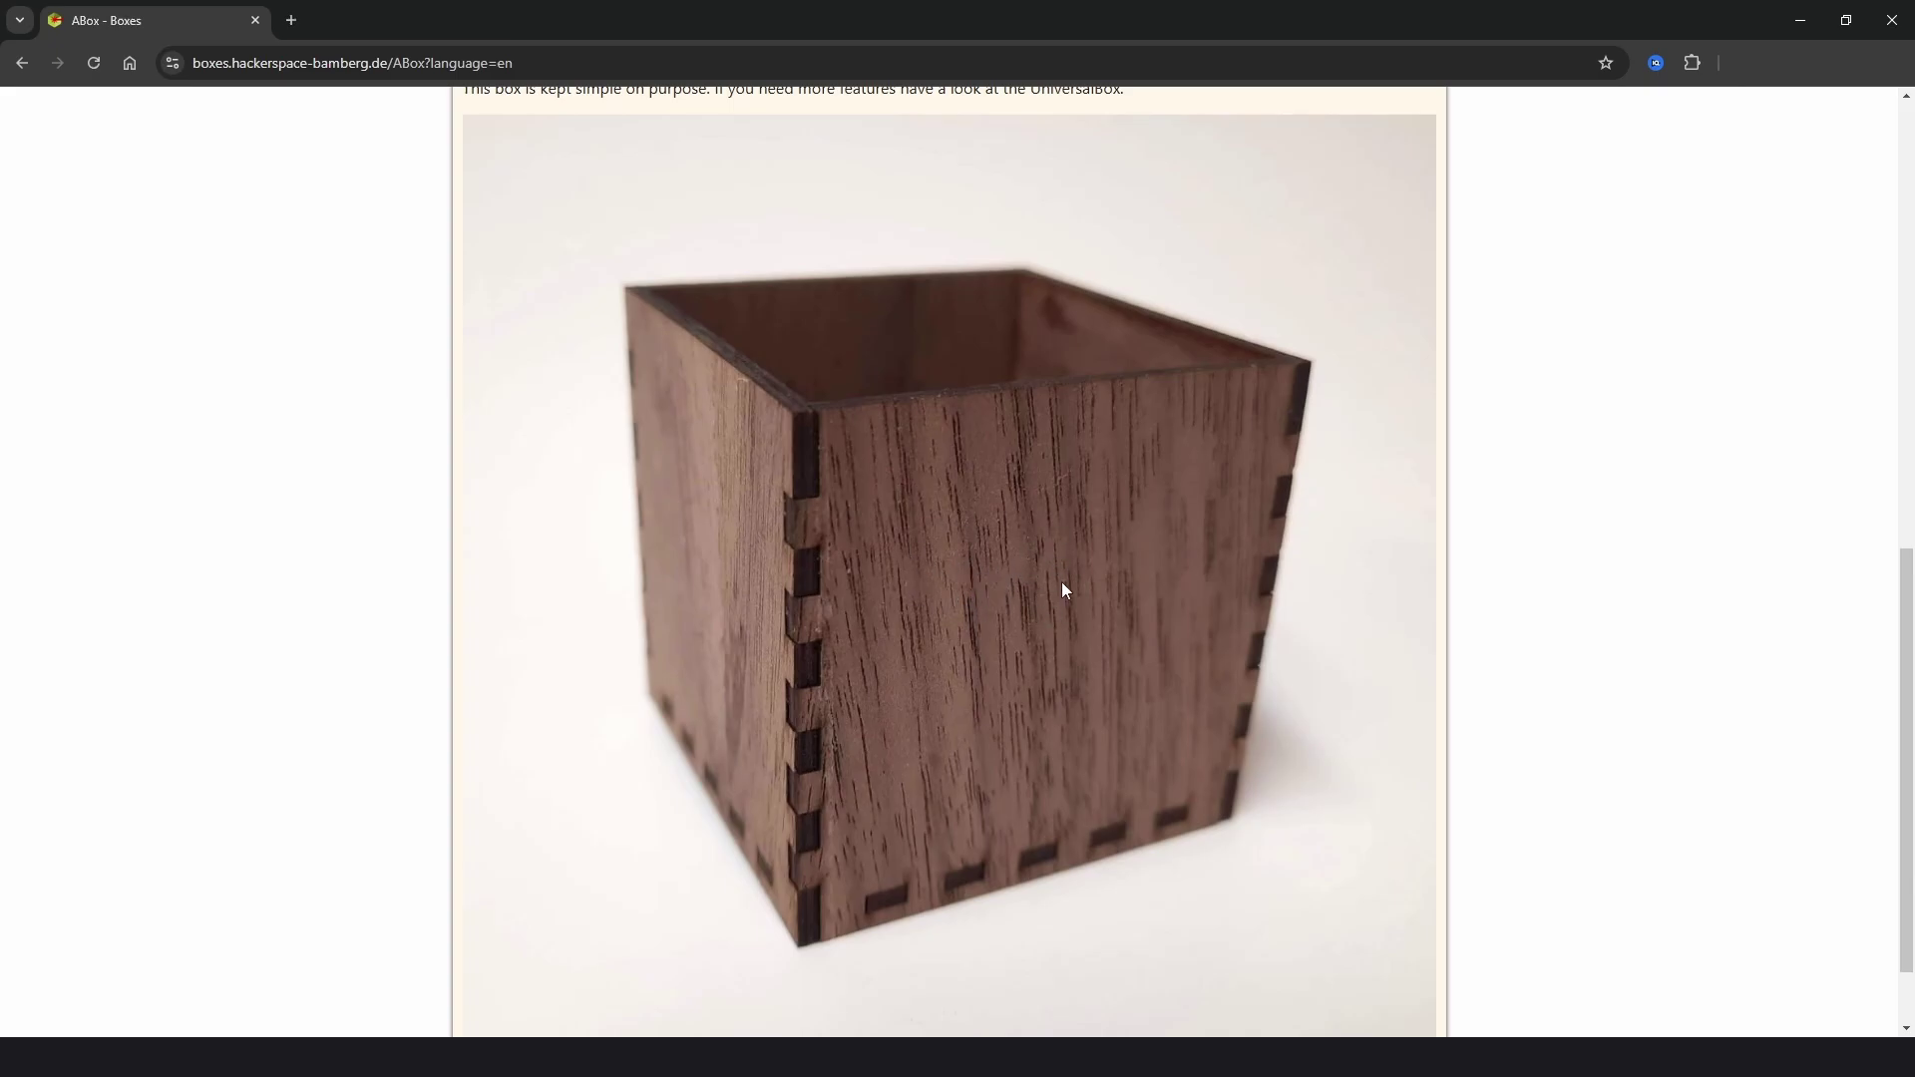
scroll(1063, 589, up, 9)
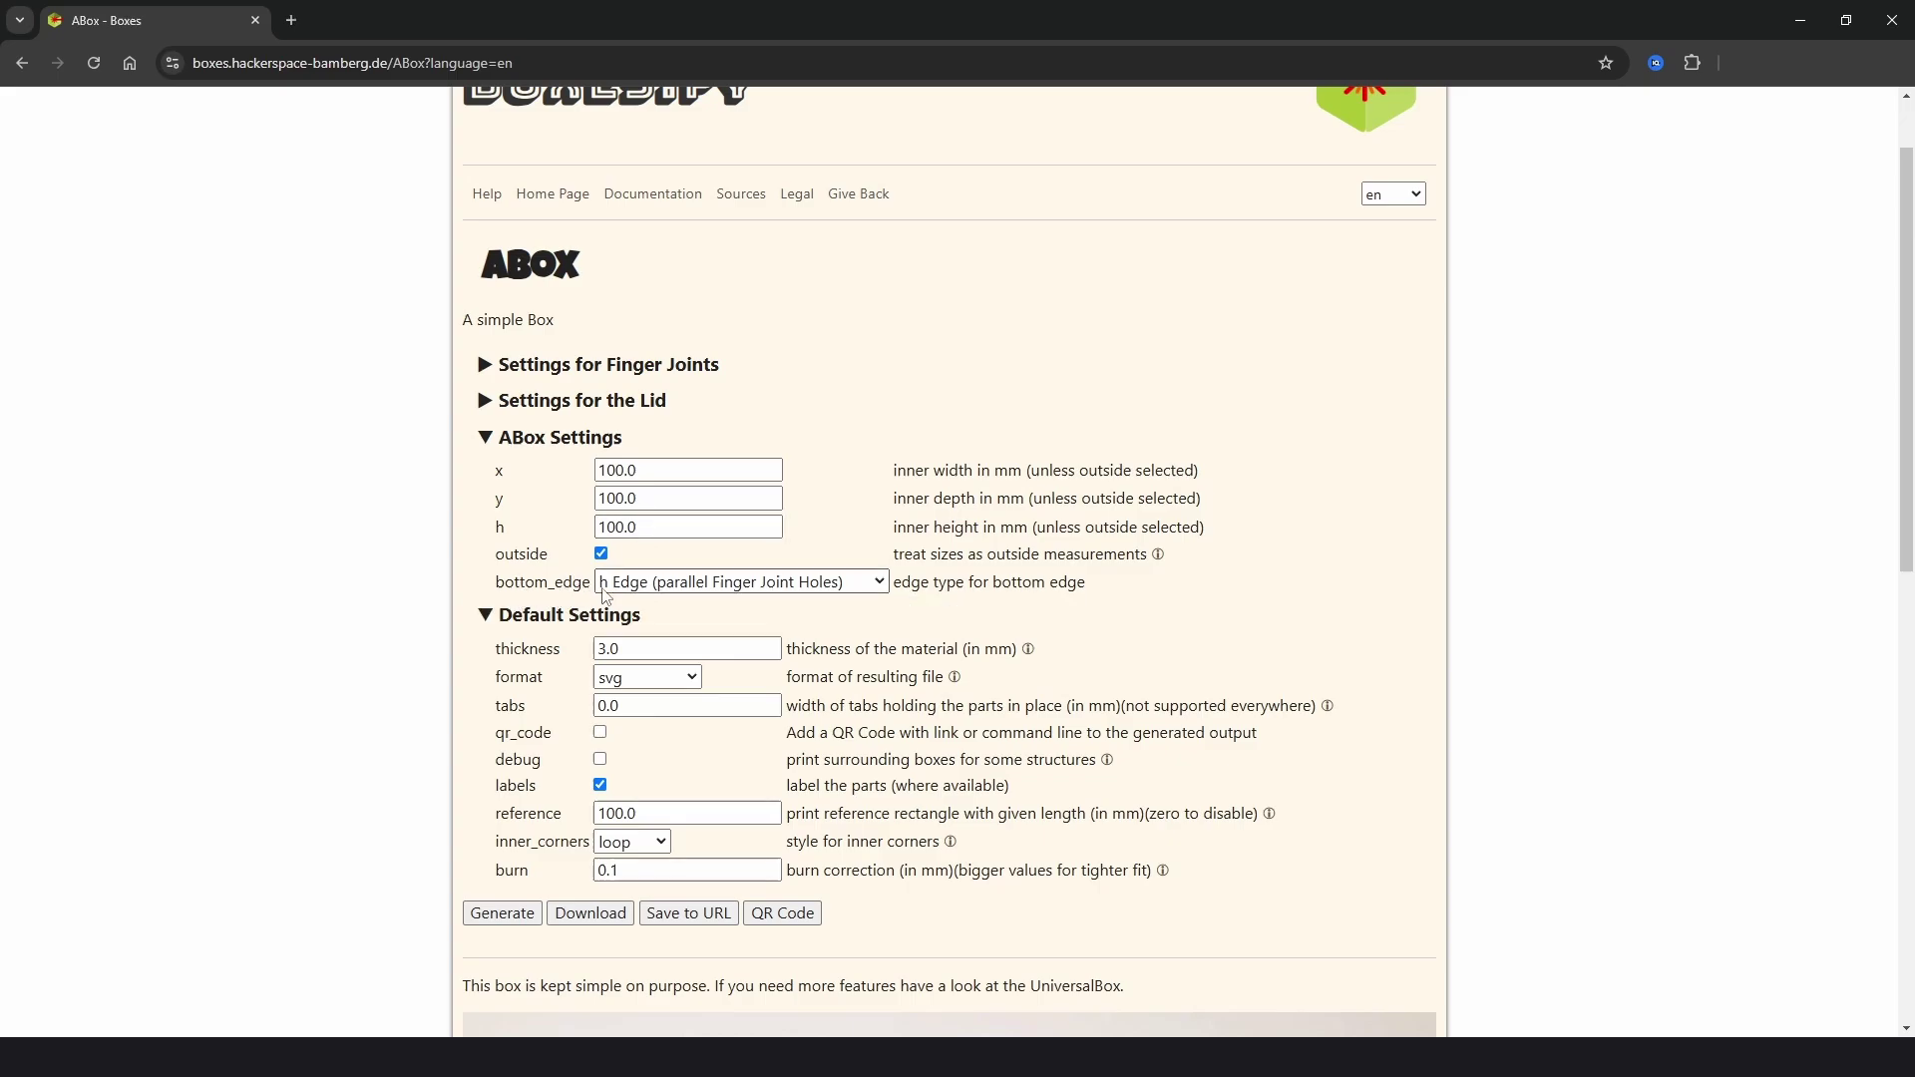
click(881, 584)
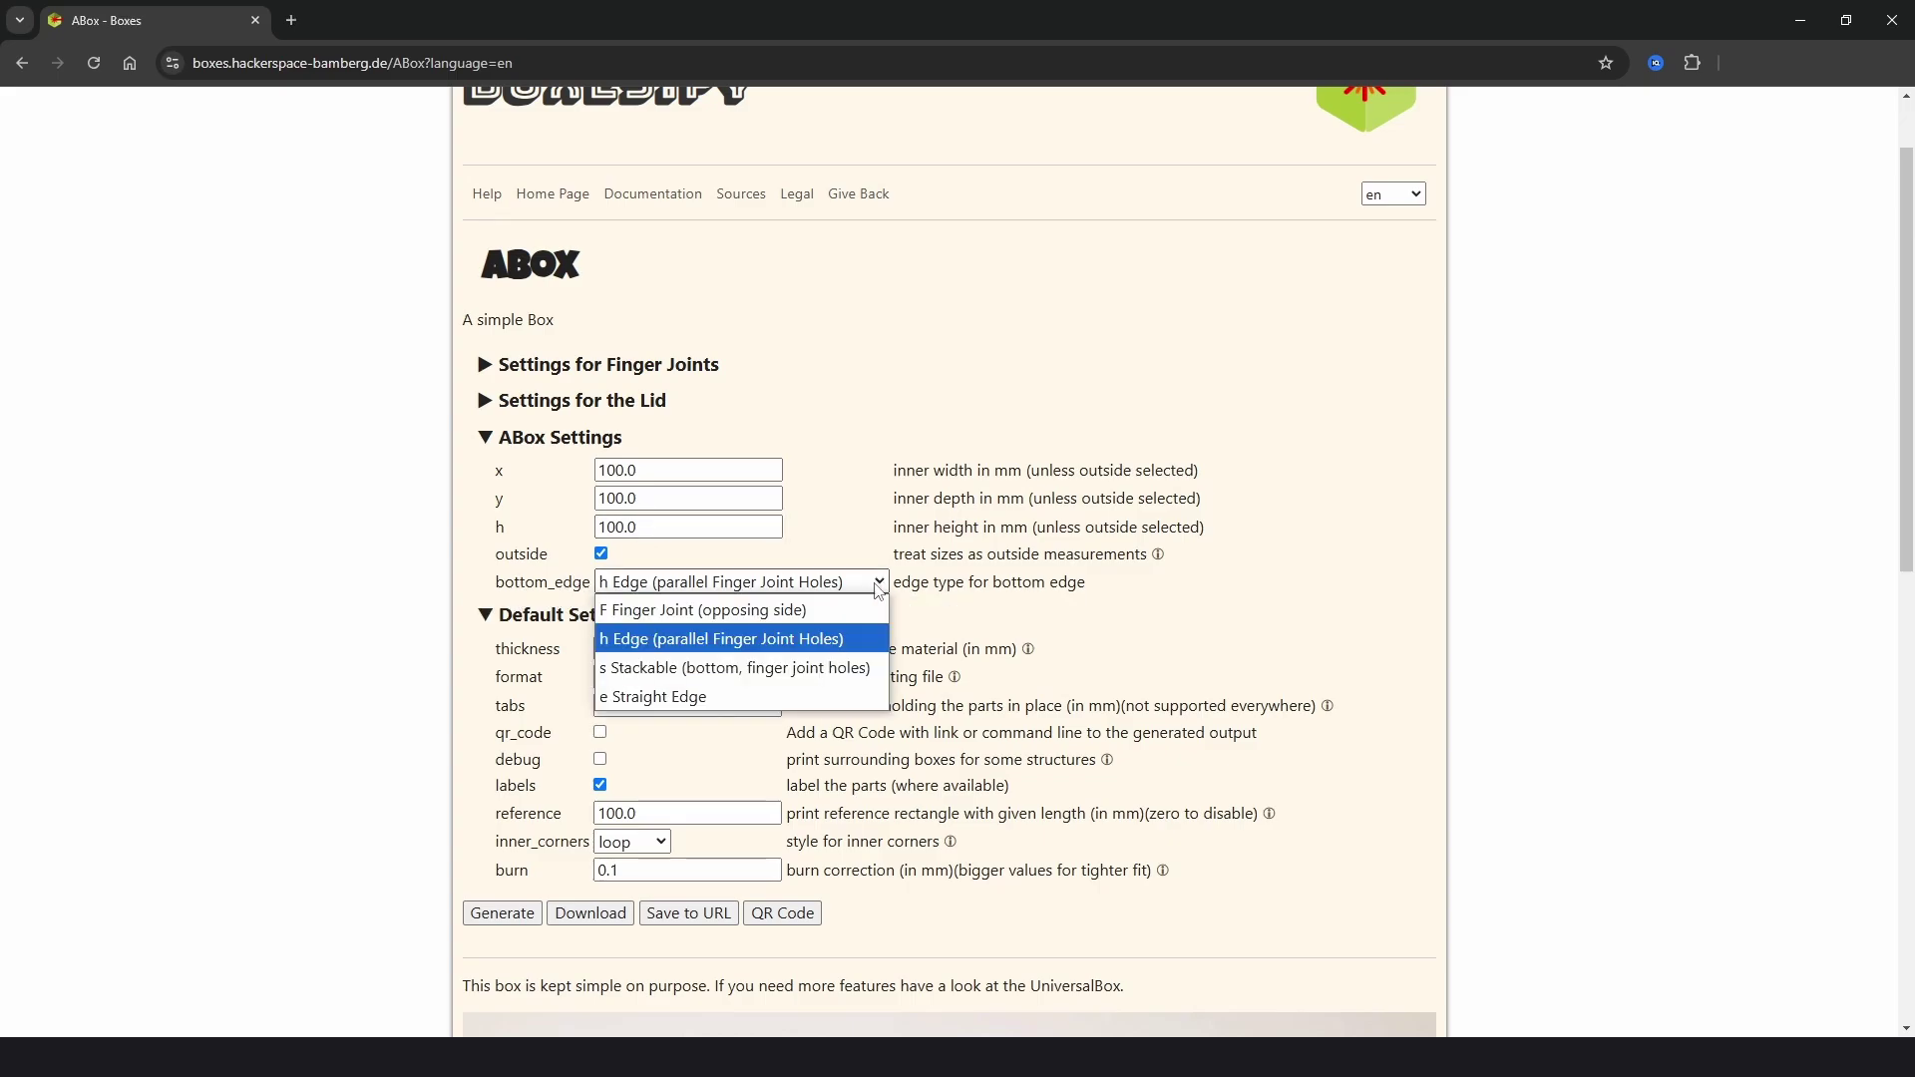
click(793, 613)
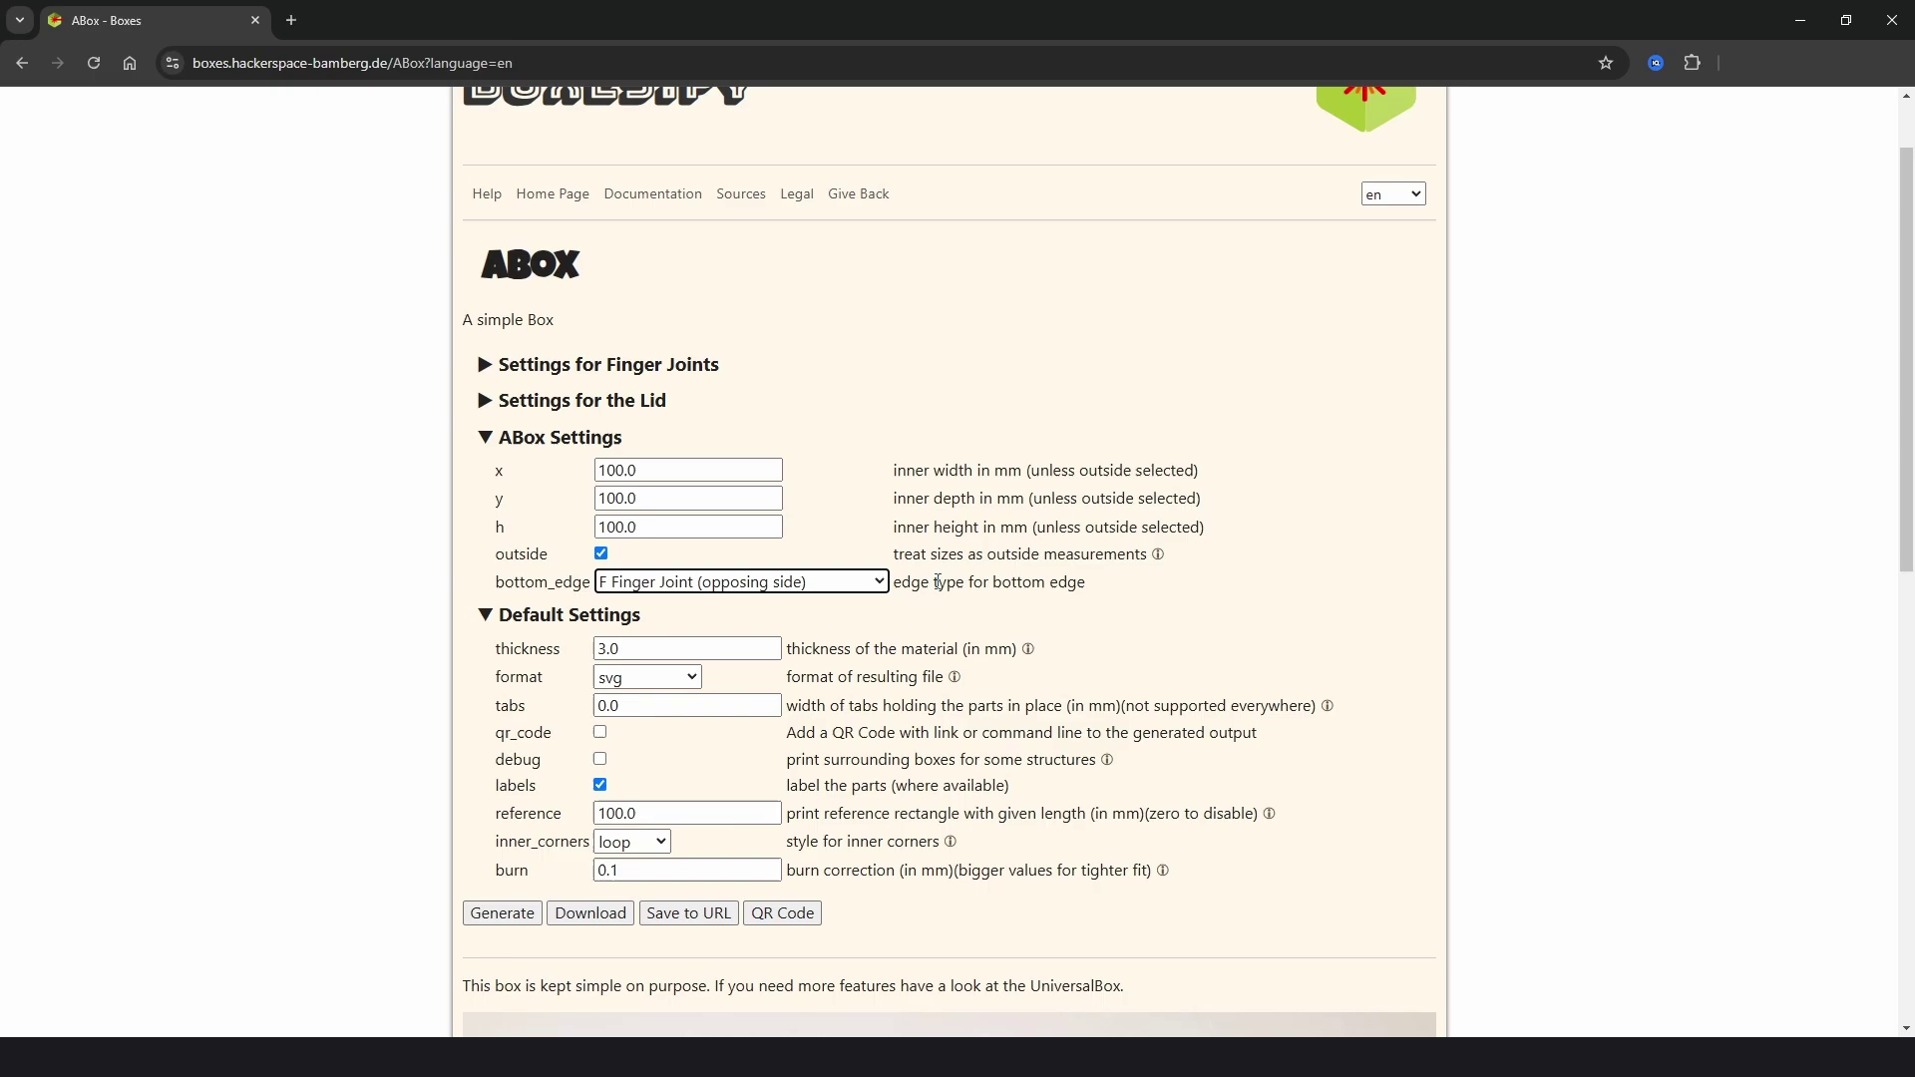
Keep svg as the ABox output format.
scroll(932, 568, down, 2)
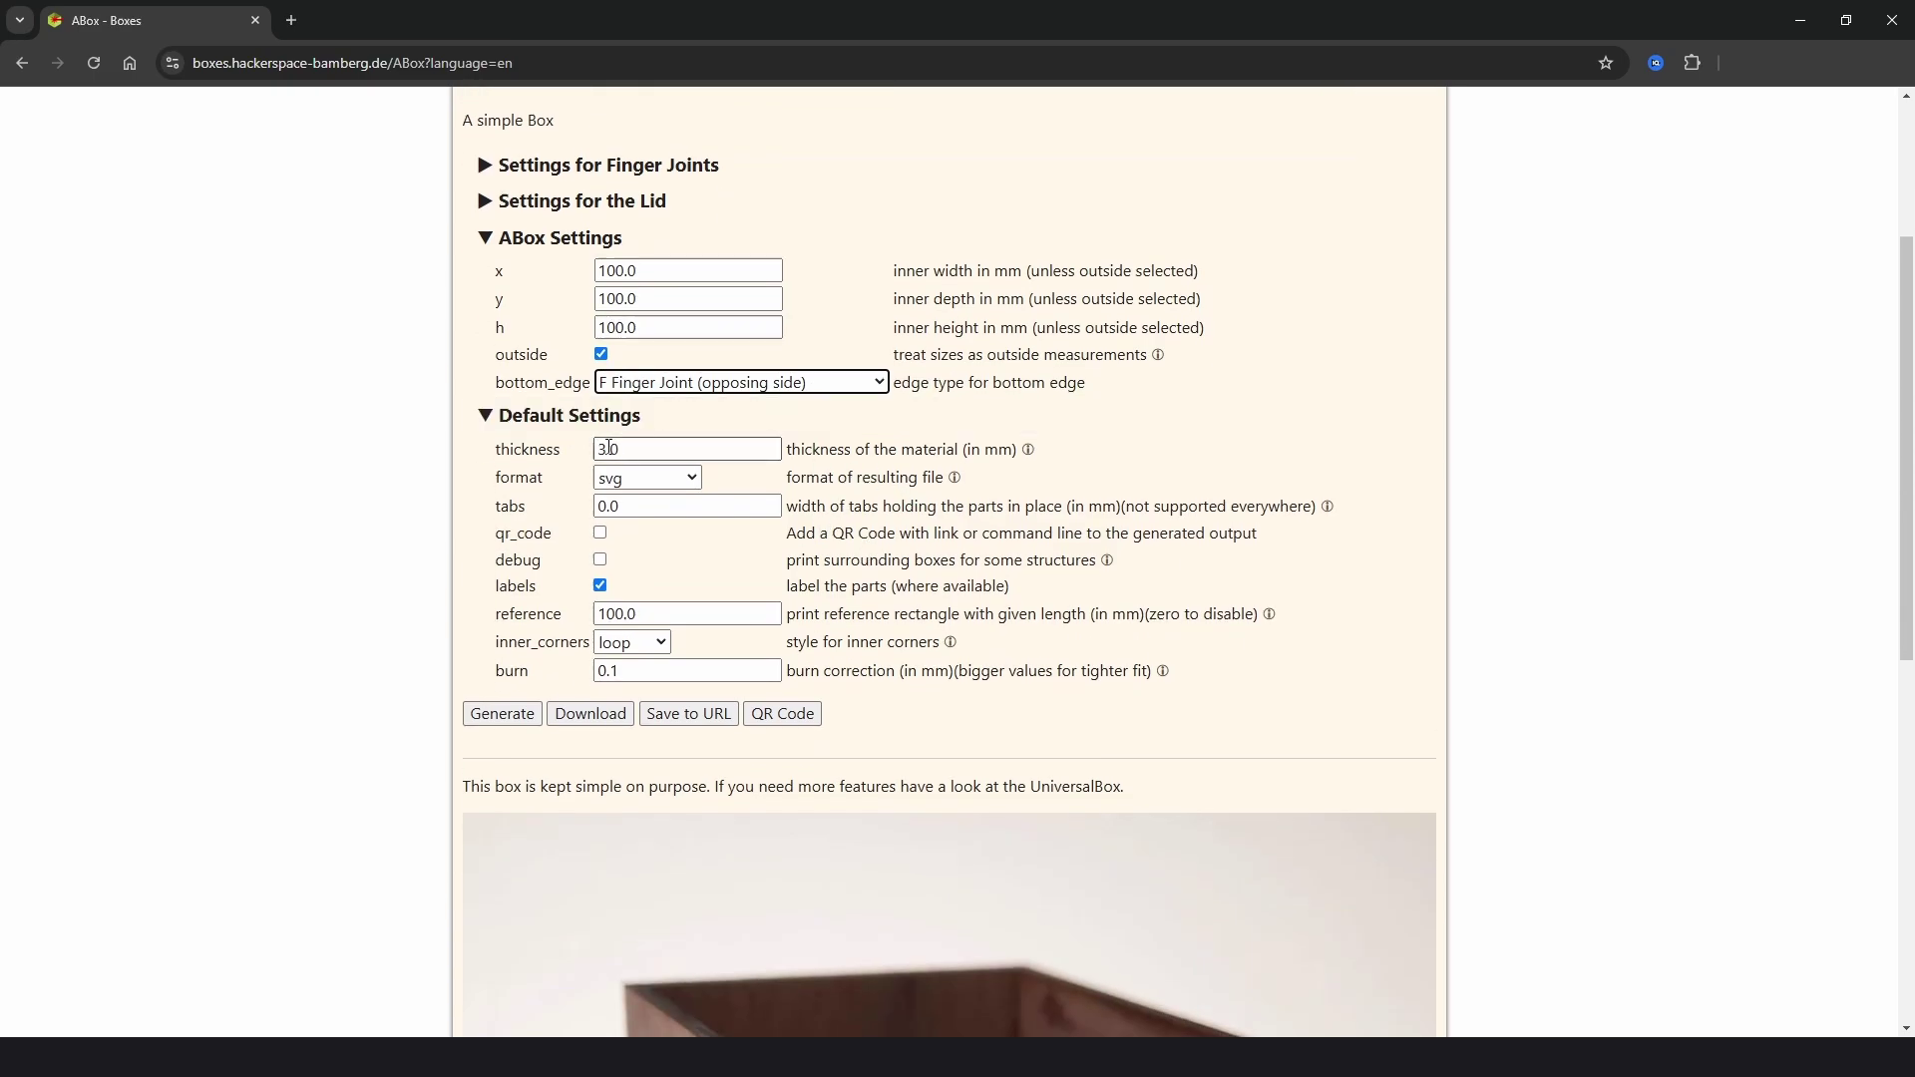
click(693, 483)
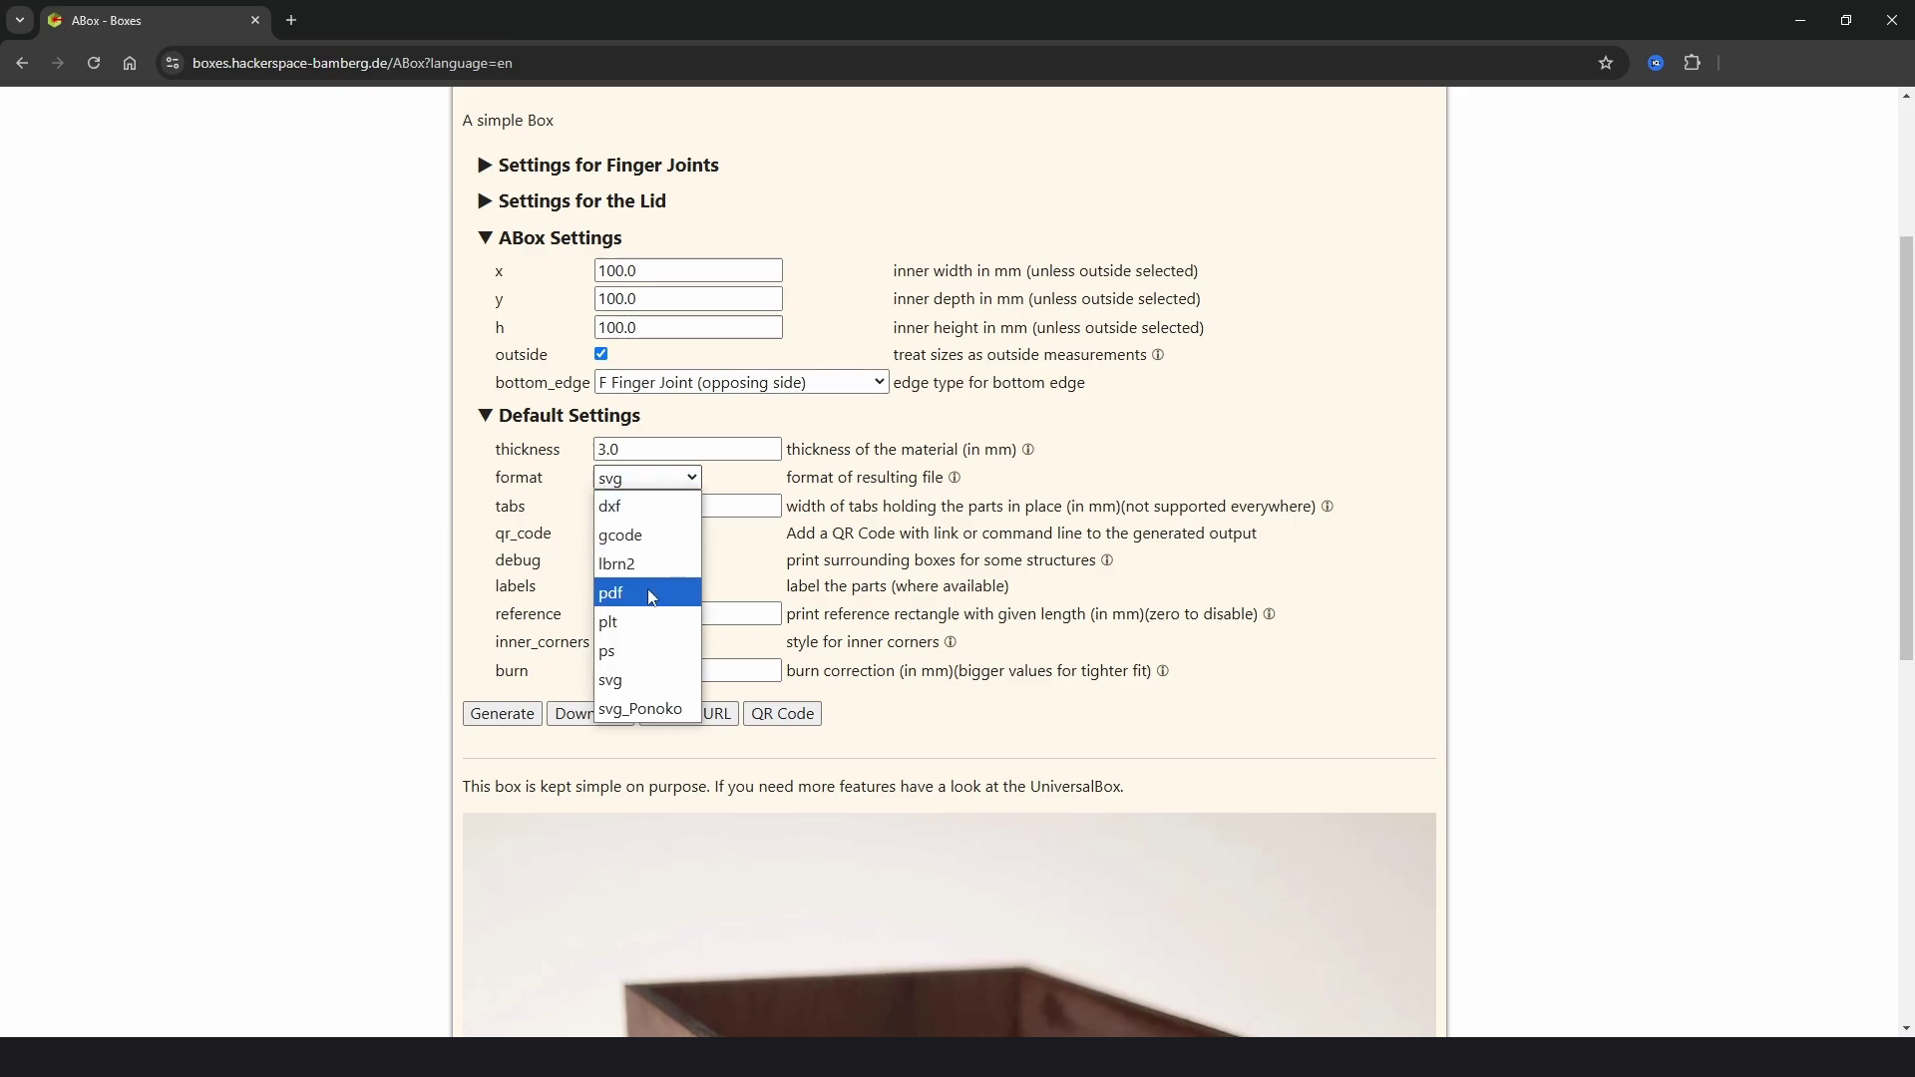
click(650, 687)
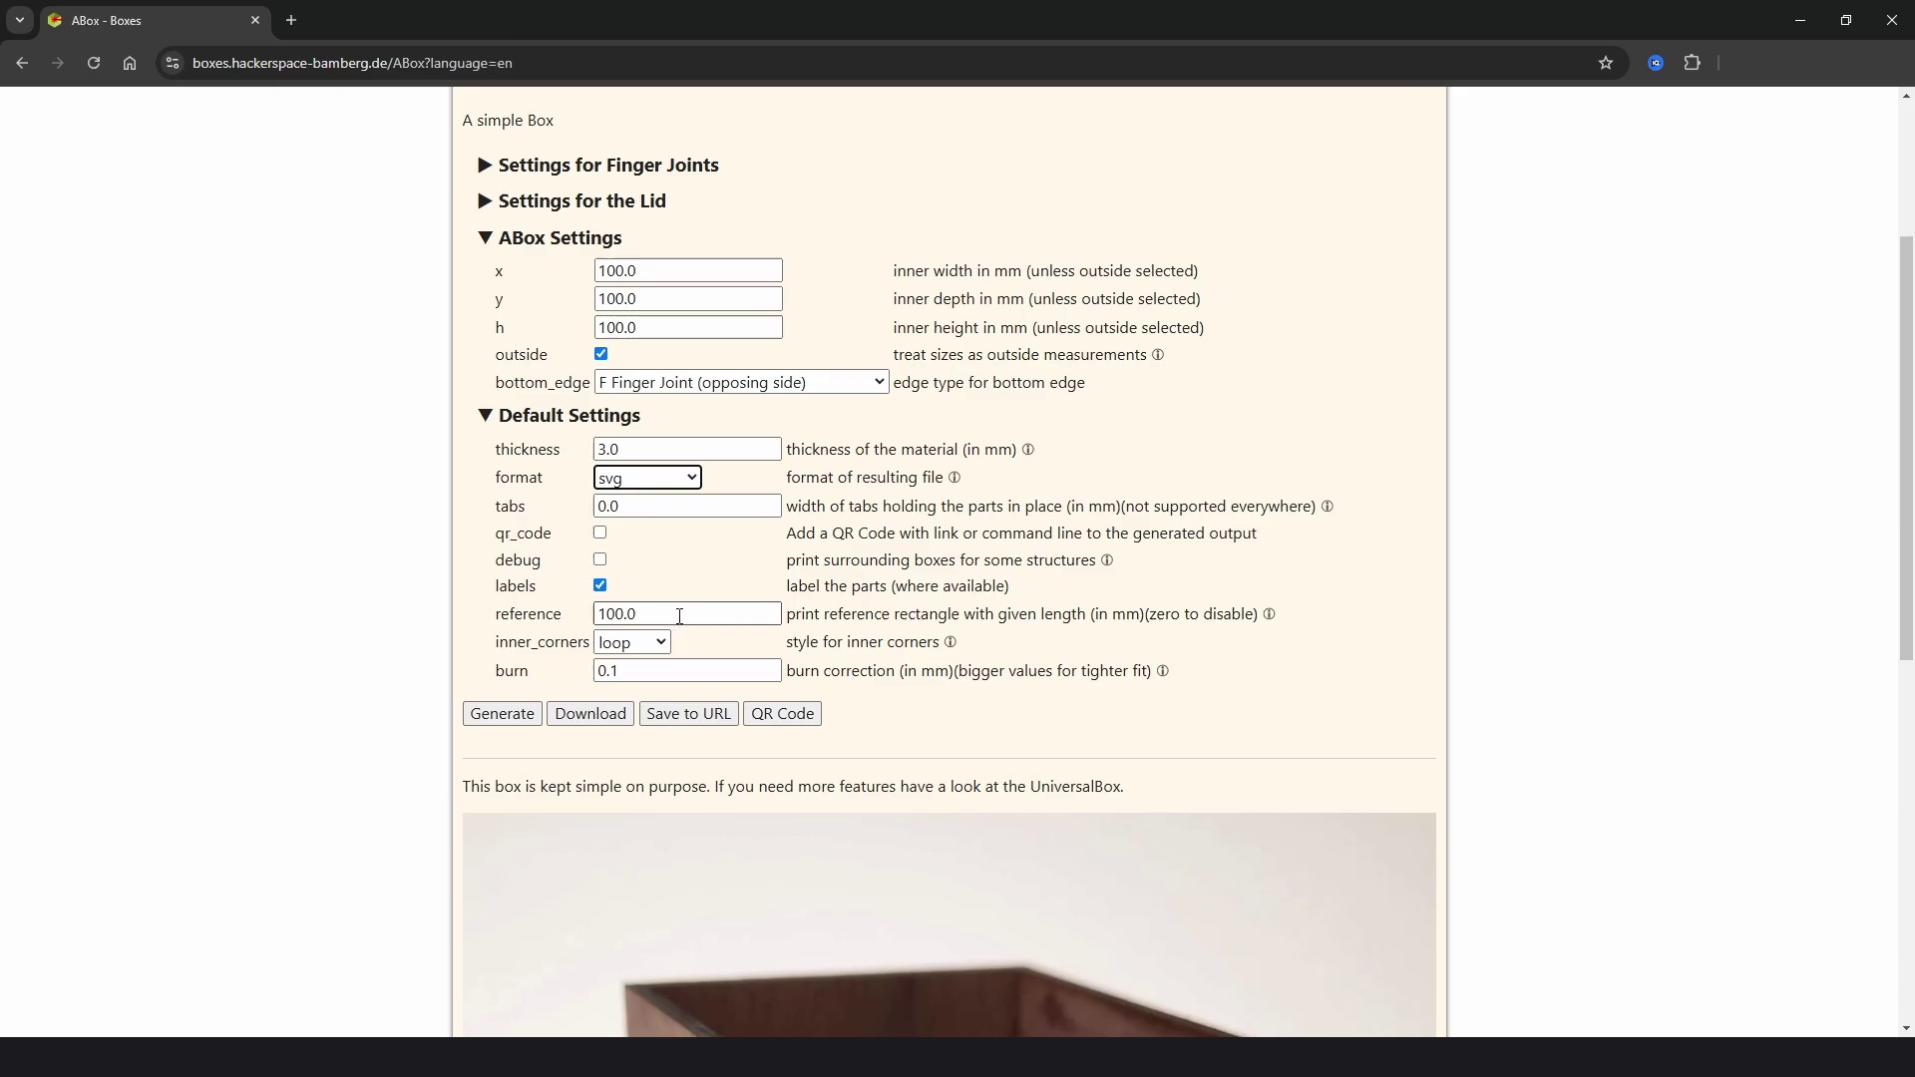
Set the reference length to 0 and inner_corners to corner.
drag(676, 614, 583, 620)
text(0)
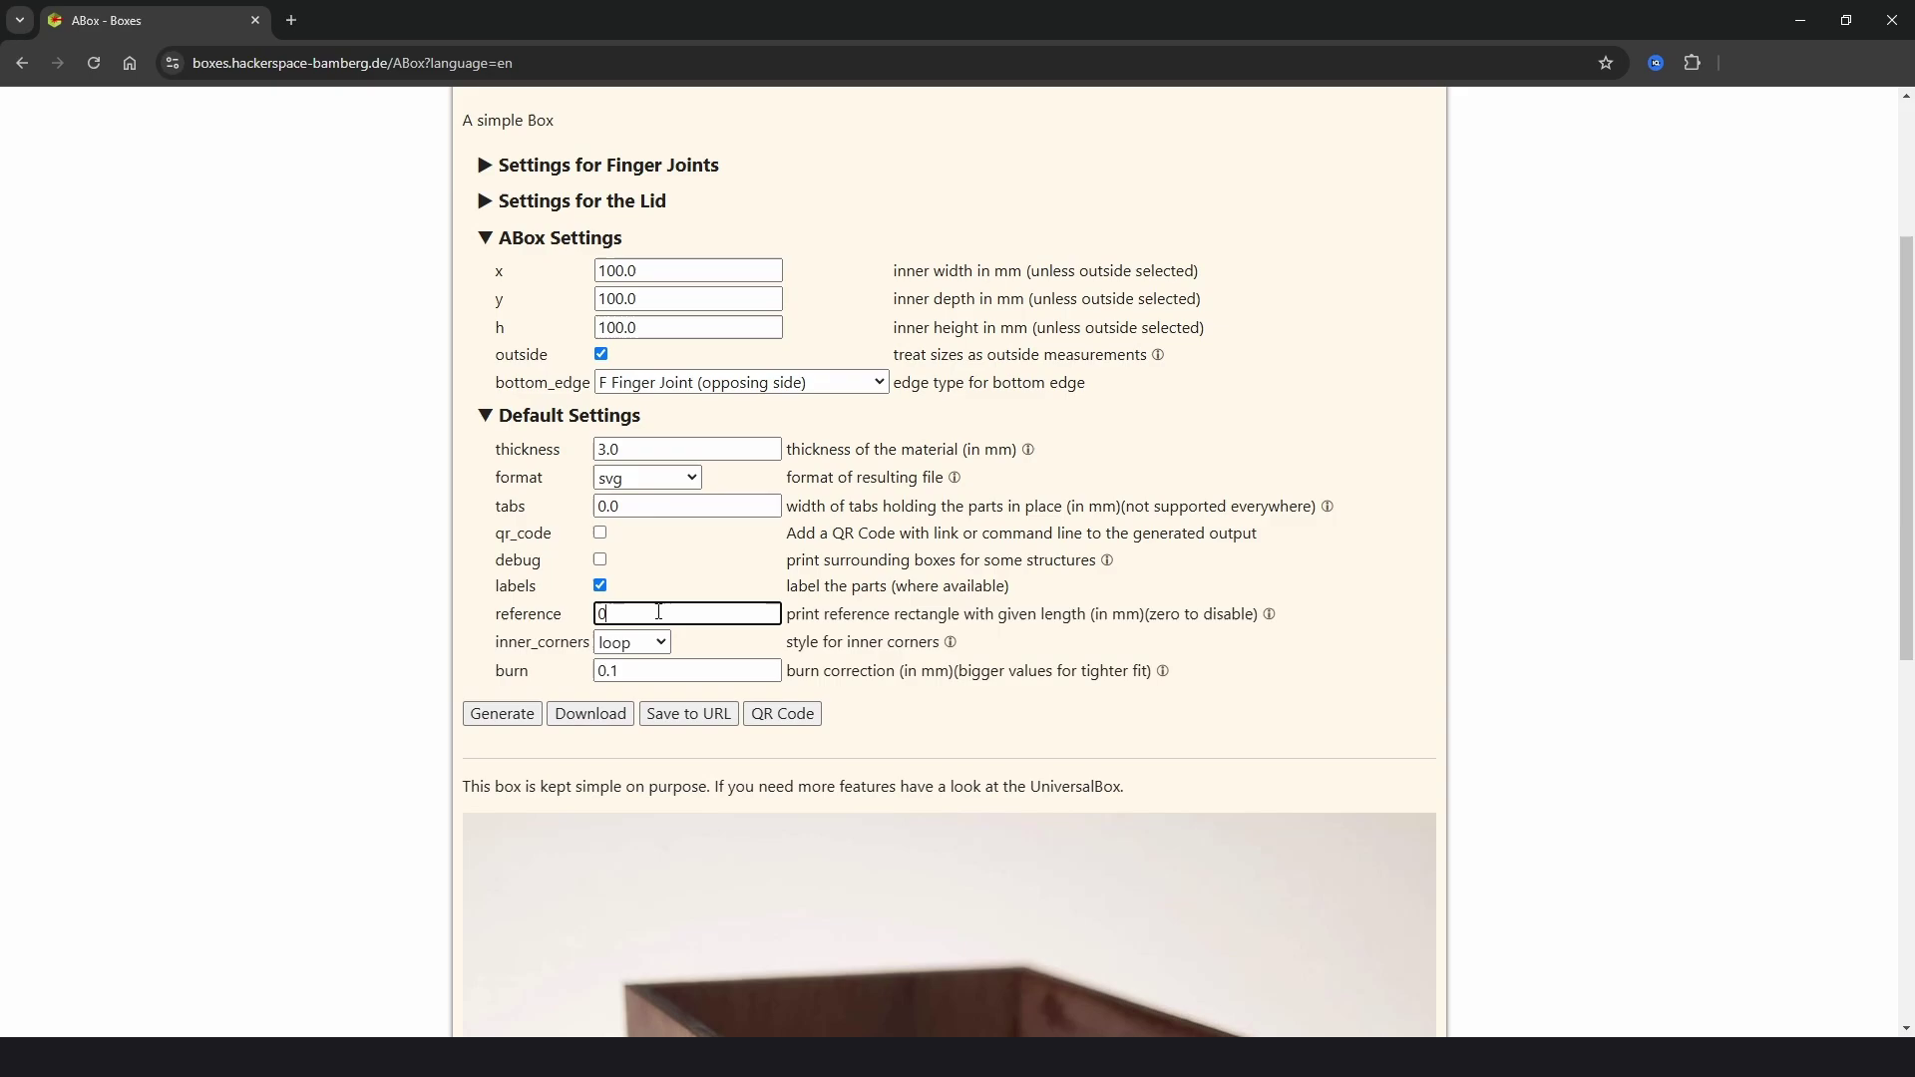
click(793, 611)
click(662, 644)
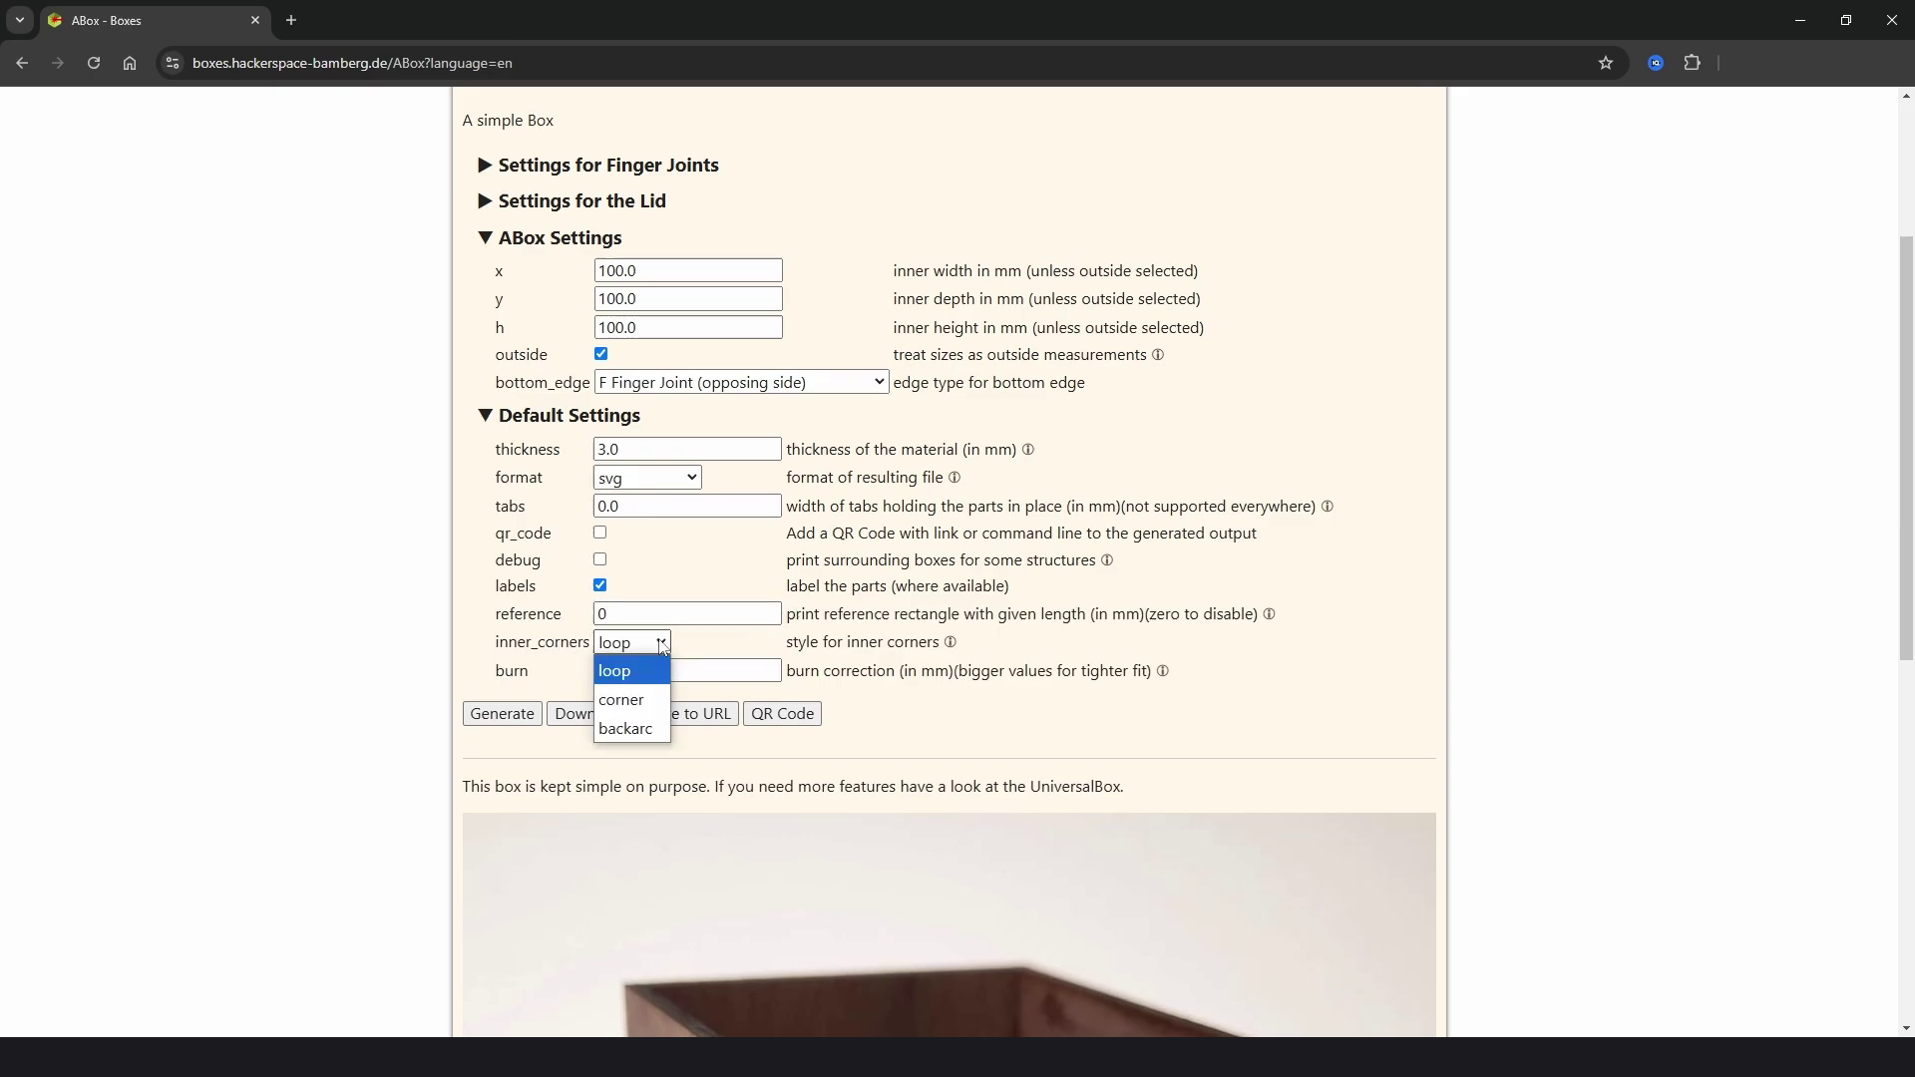
click(637, 703)
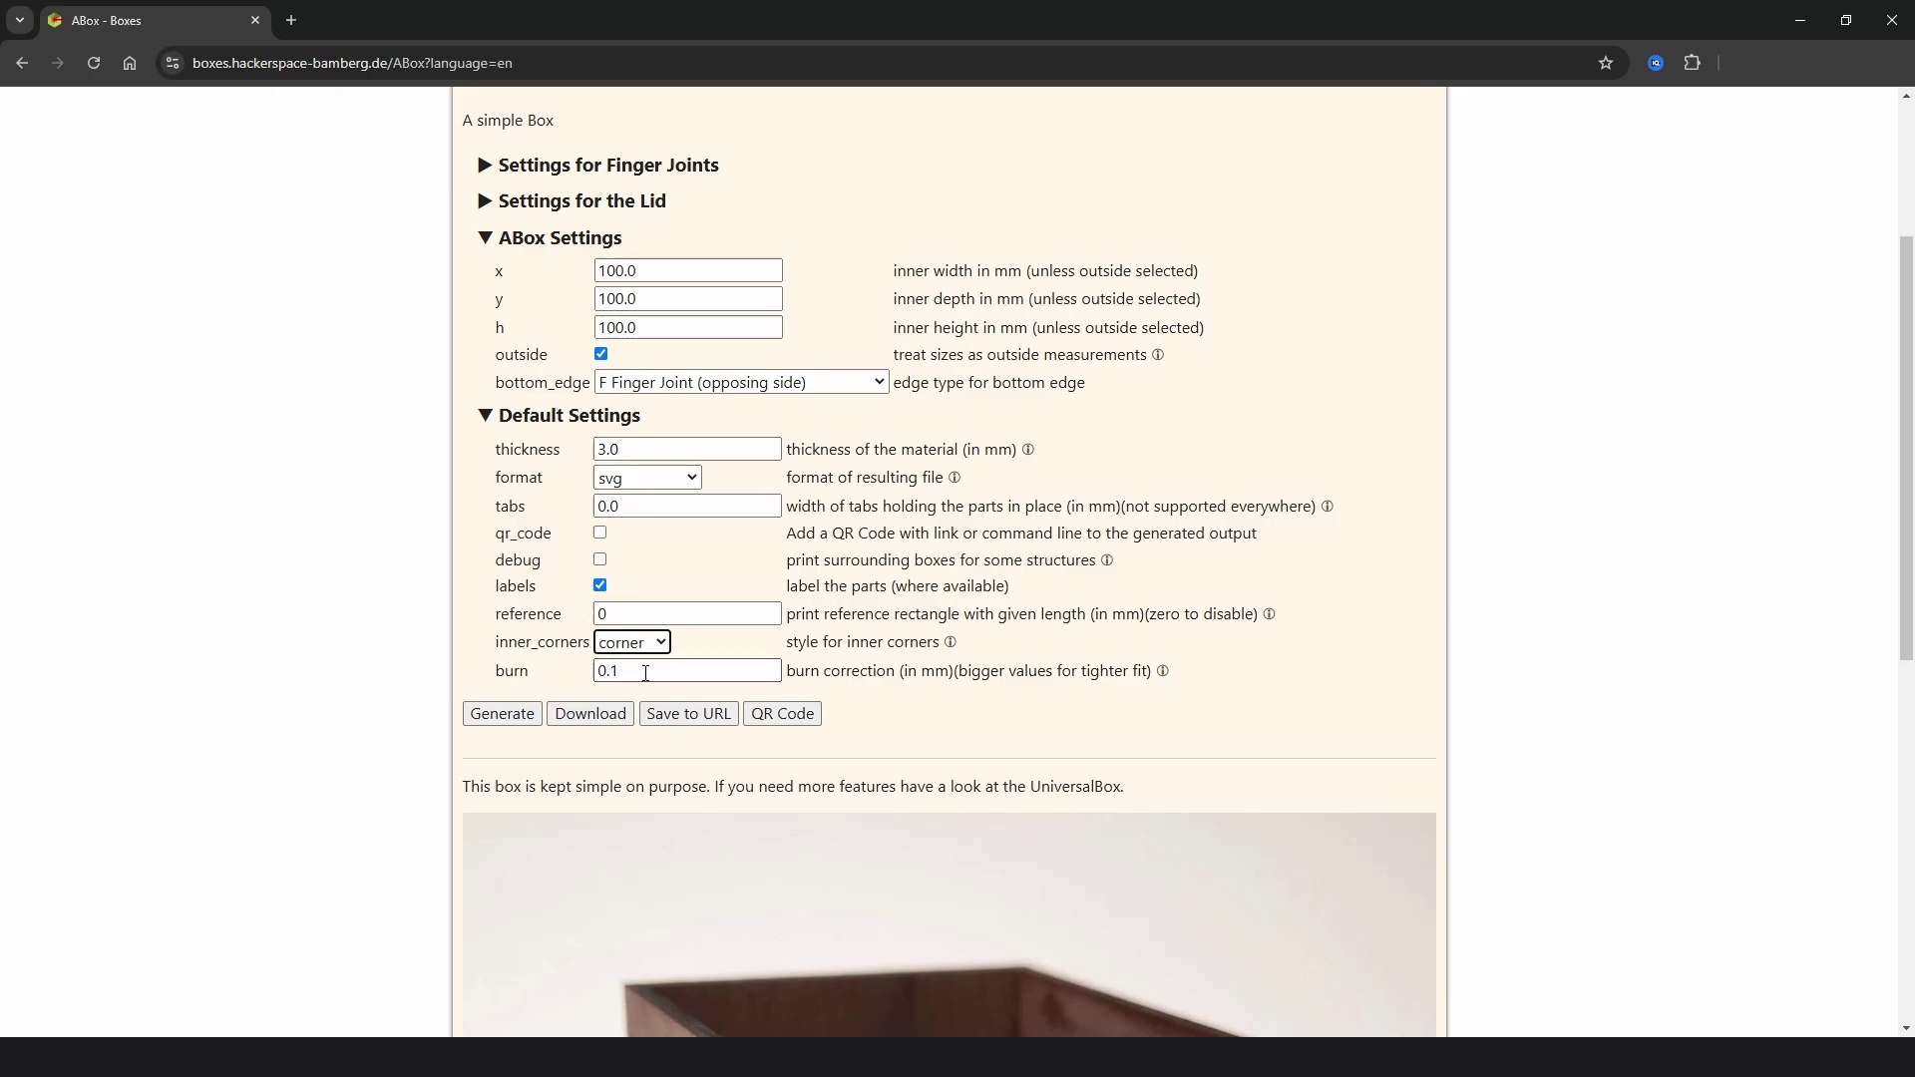
key(Tab)
Keep burn at 0.1, set bottom_edge to h parallel finger joint holes, and generate the ABox.
click(582, 676)
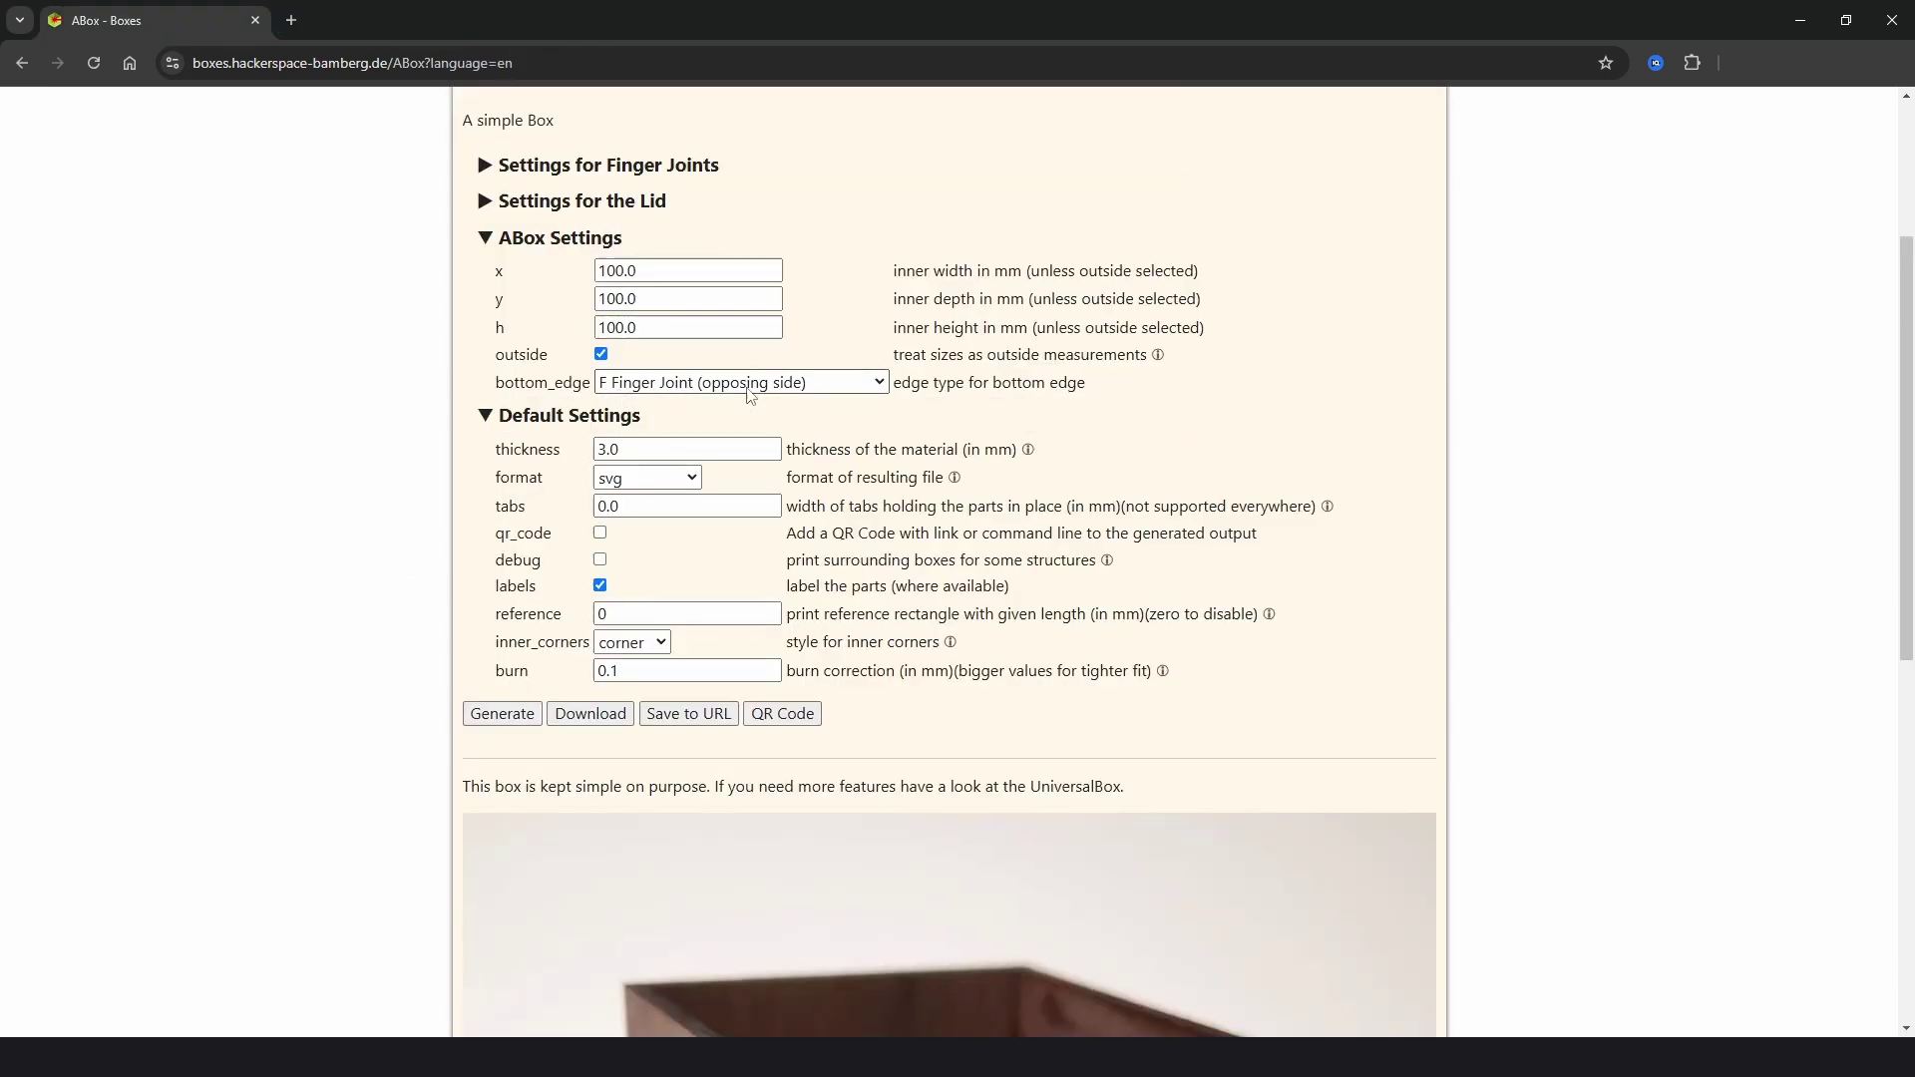
click(797, 389)
click(678, 439)
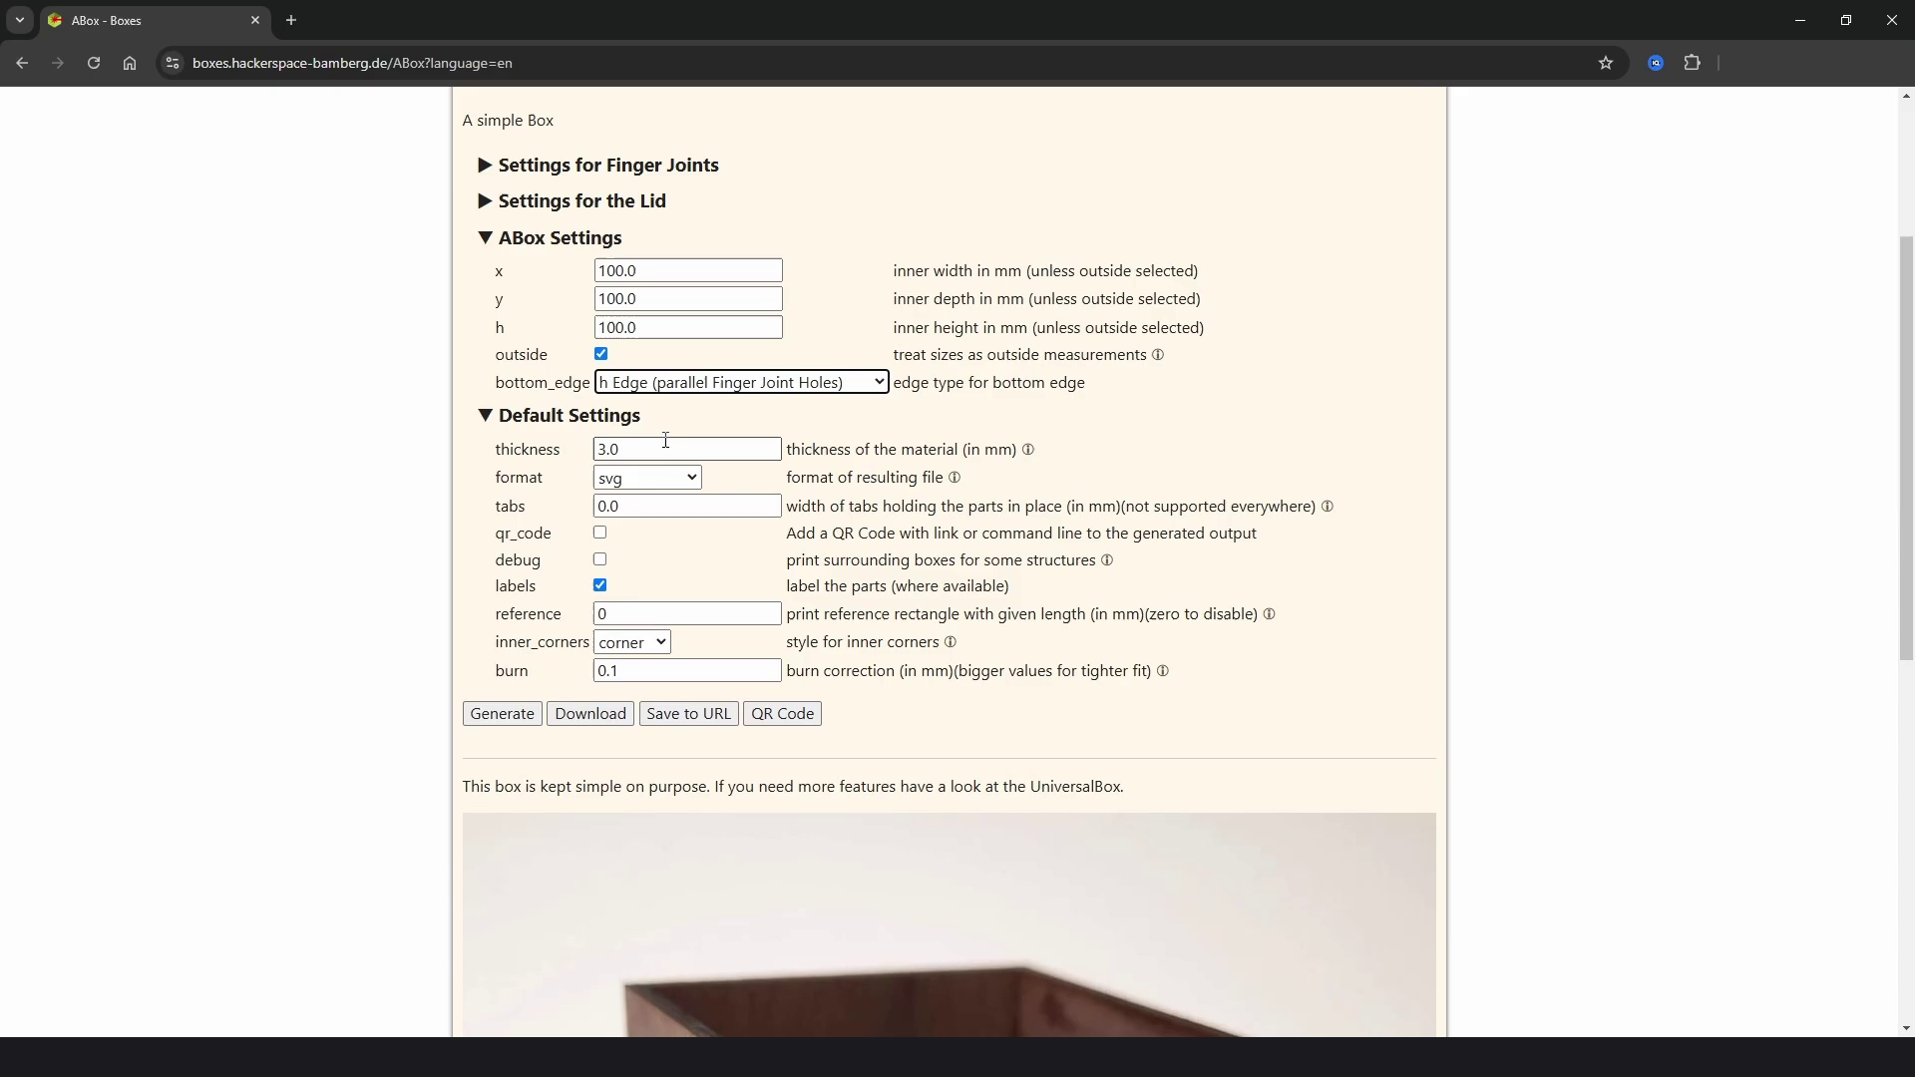
click(502, 714)
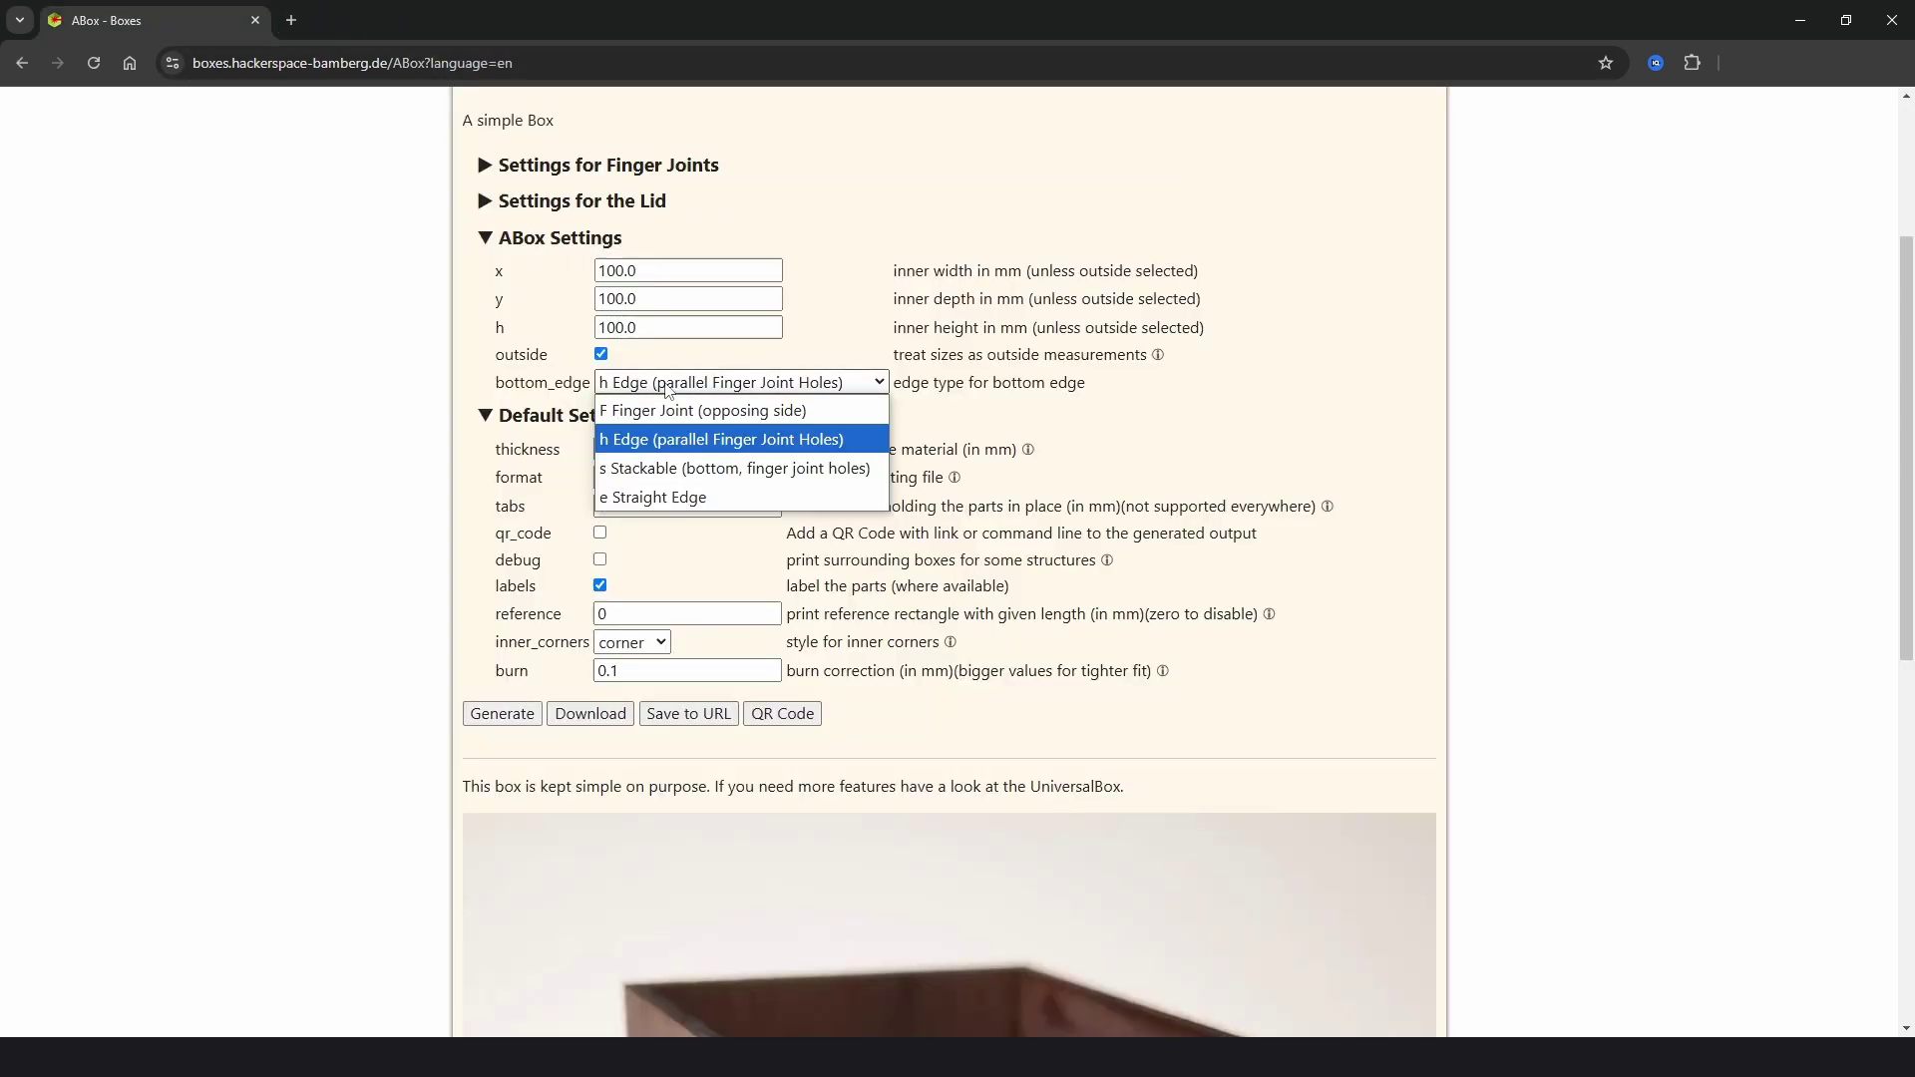
Try the Stackable bottom edge and close the generated template to return to settings.
click(665, 469)
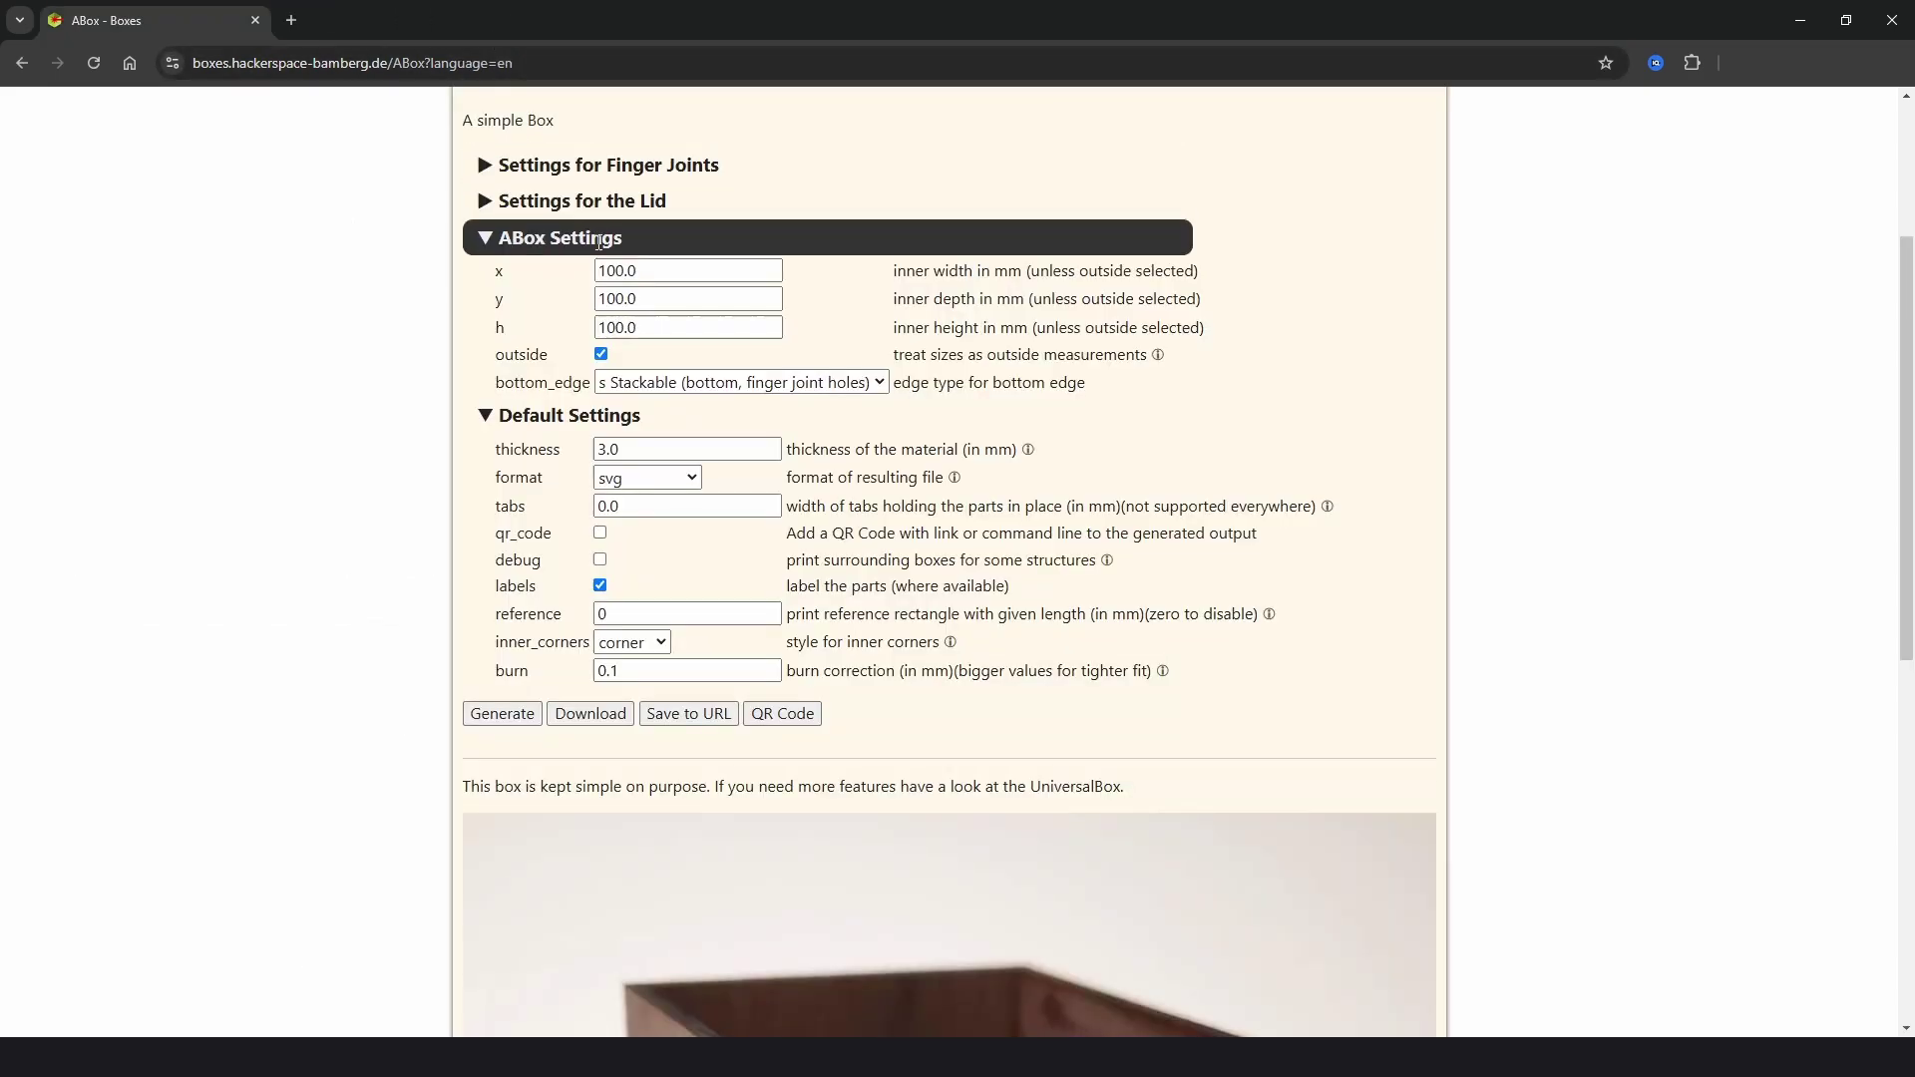
click(696, 383)
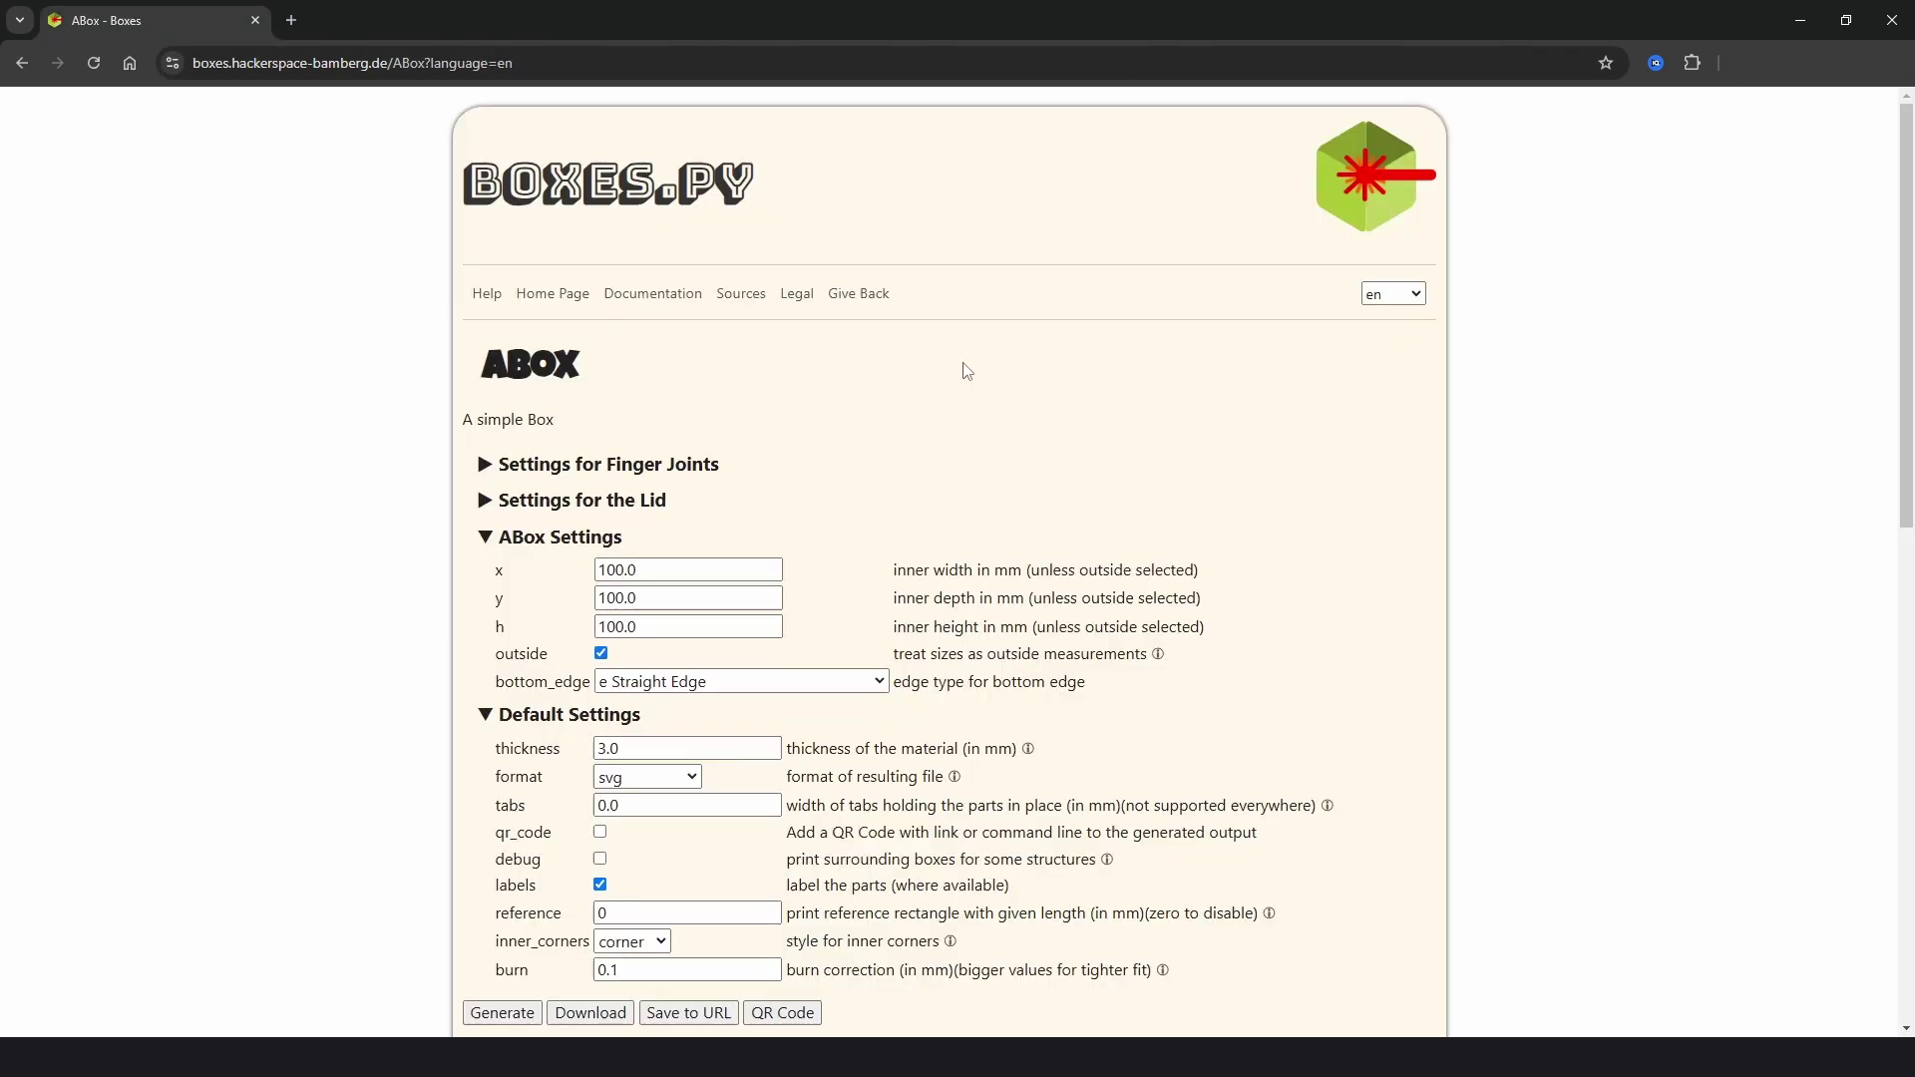
scroll(943, 375, down, 1)
scroll(944, 375, down, 3)
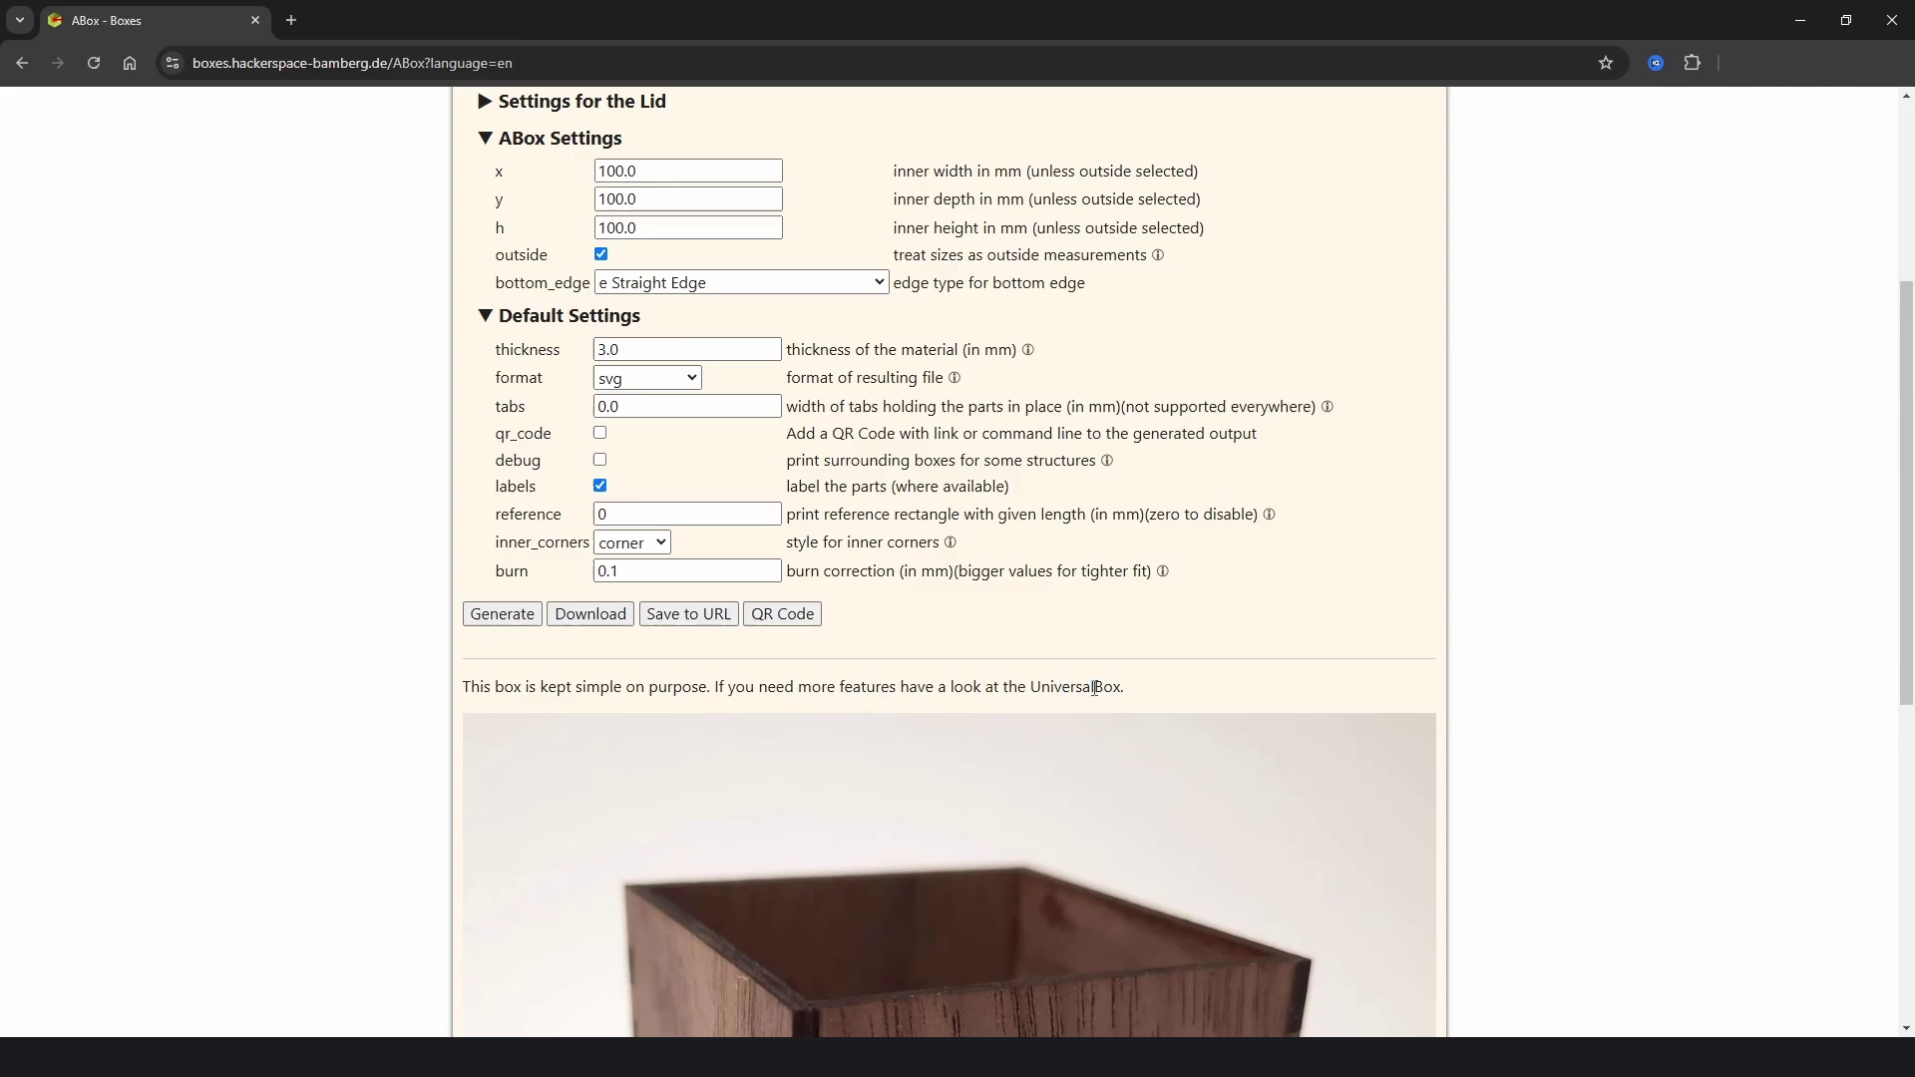
scroll(1092, 689, up, 5)
Go back to the box gallery and open the UniversalBox generator.
key(alt+Left)
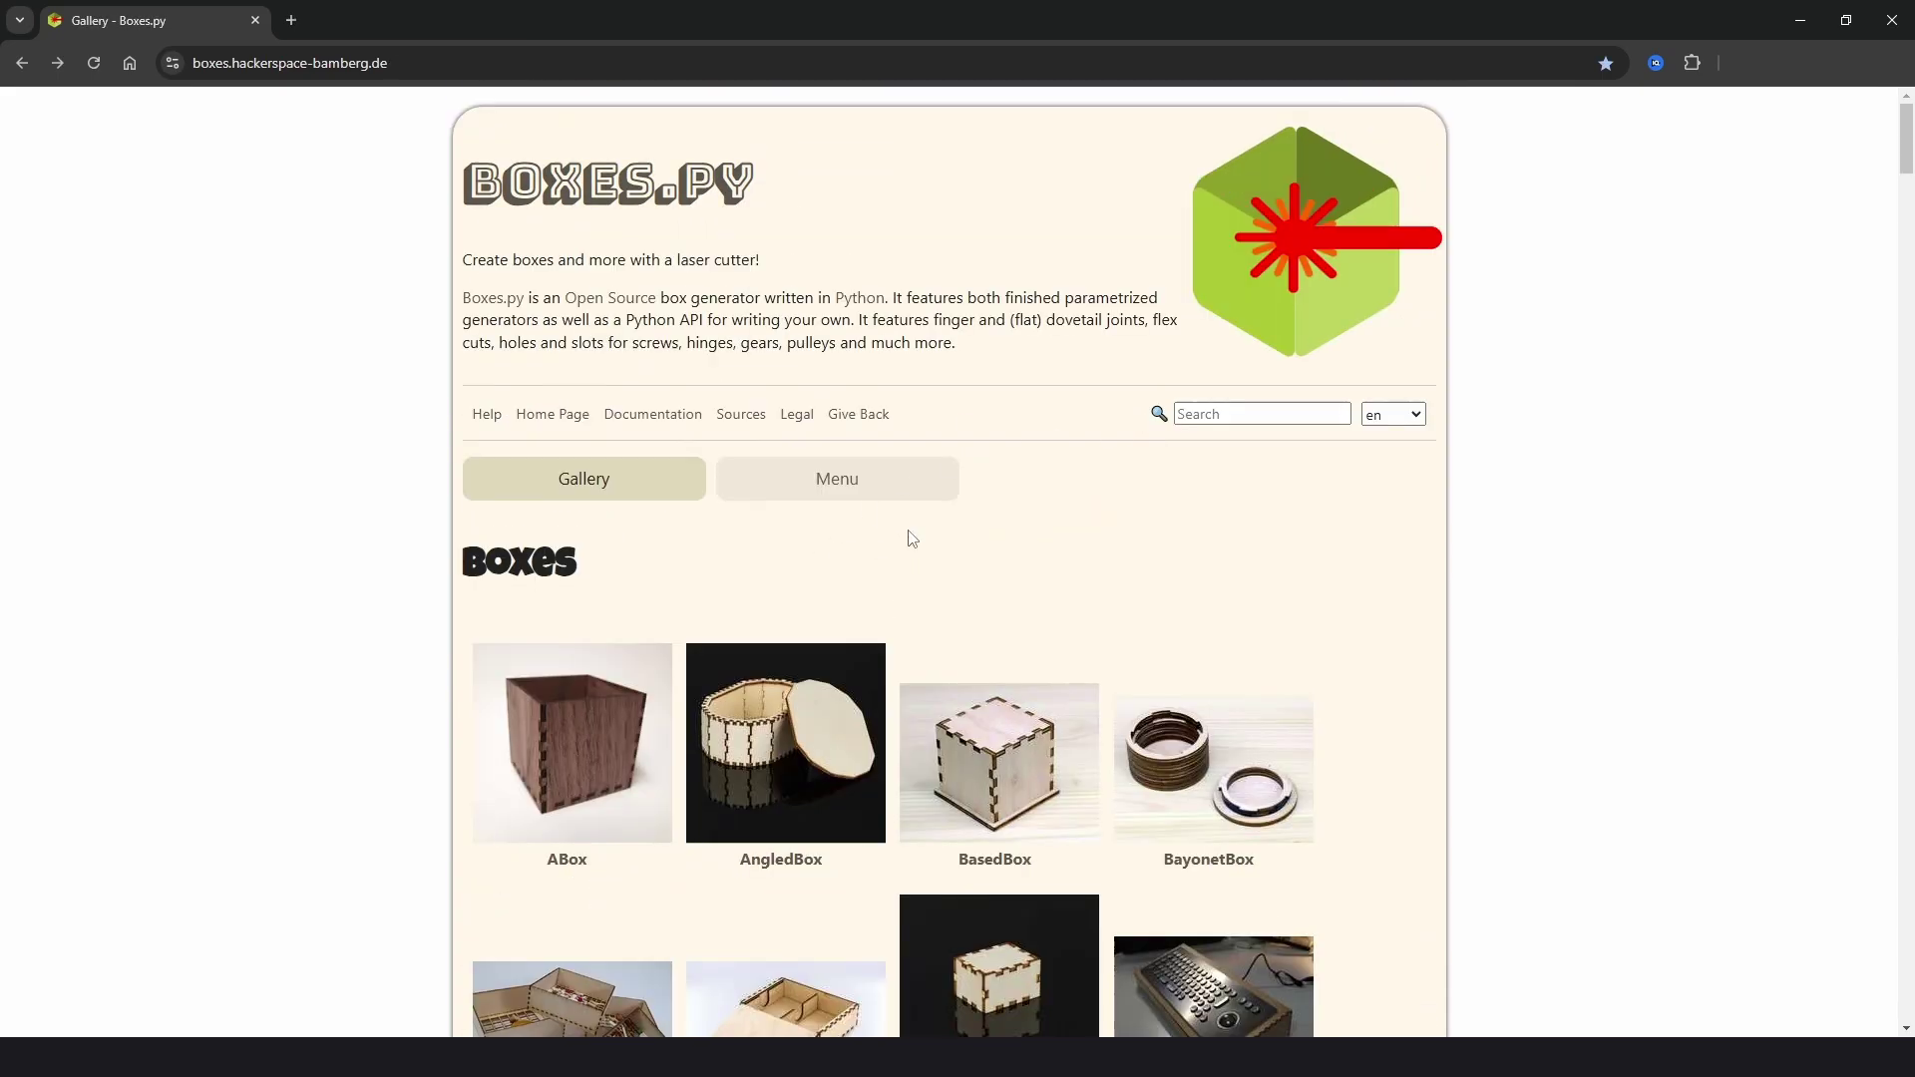
scroll(1007, 554, down, 12)
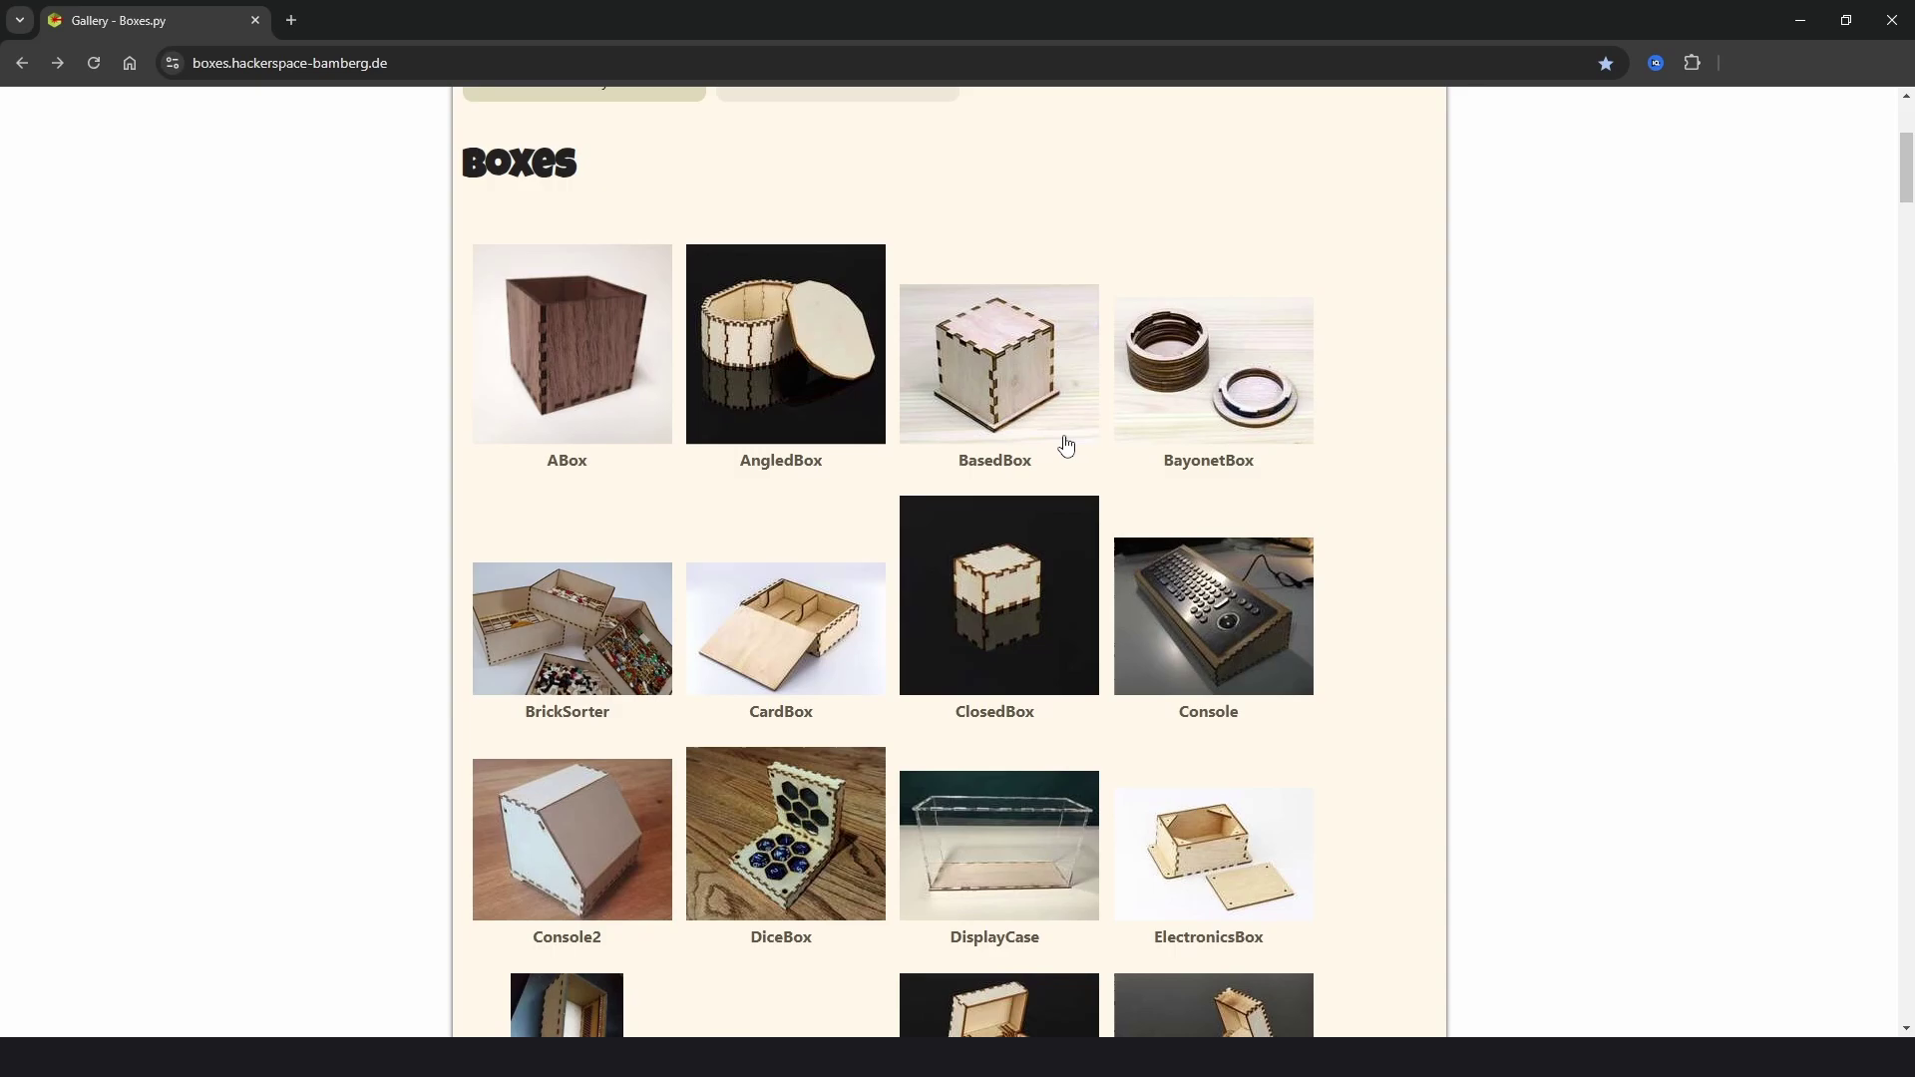
scroll(1065, 462, down, 6)
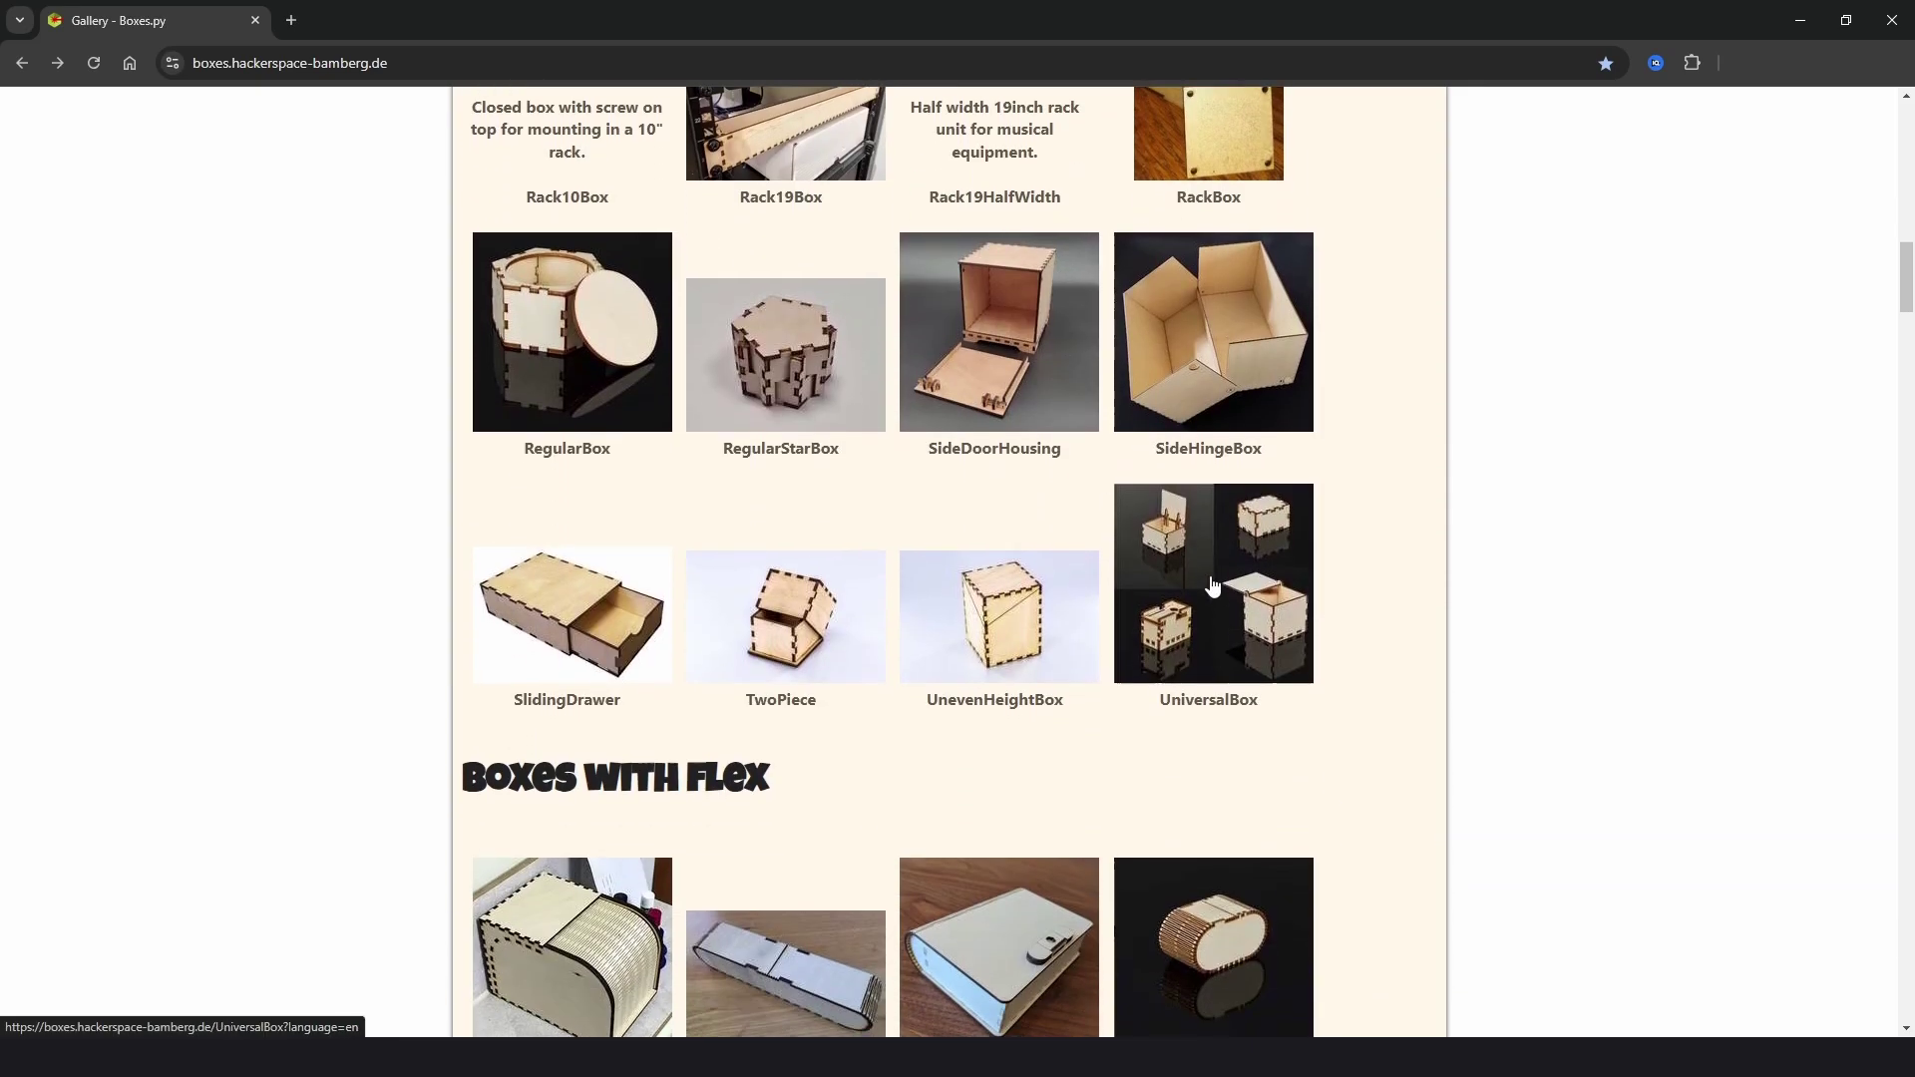
click(1226, 570)
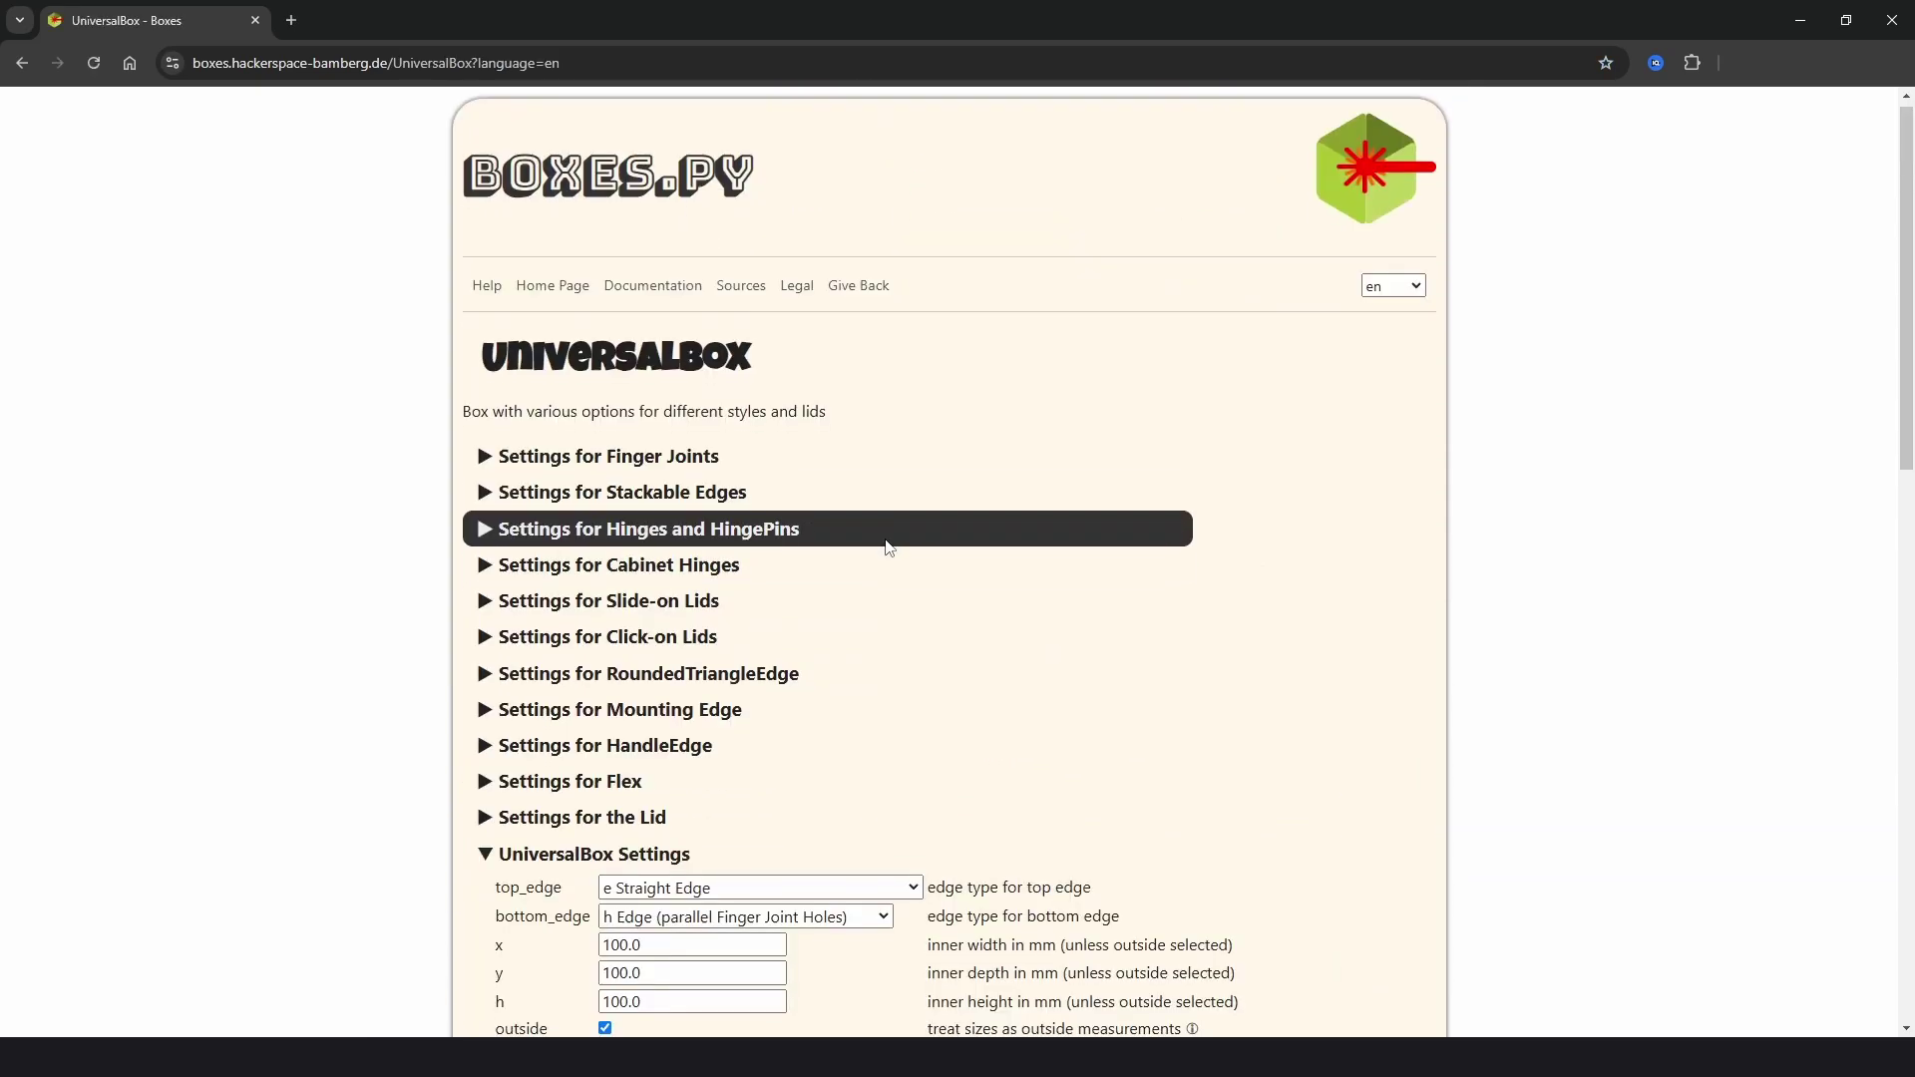
scroll(1046, 446, down, 6)
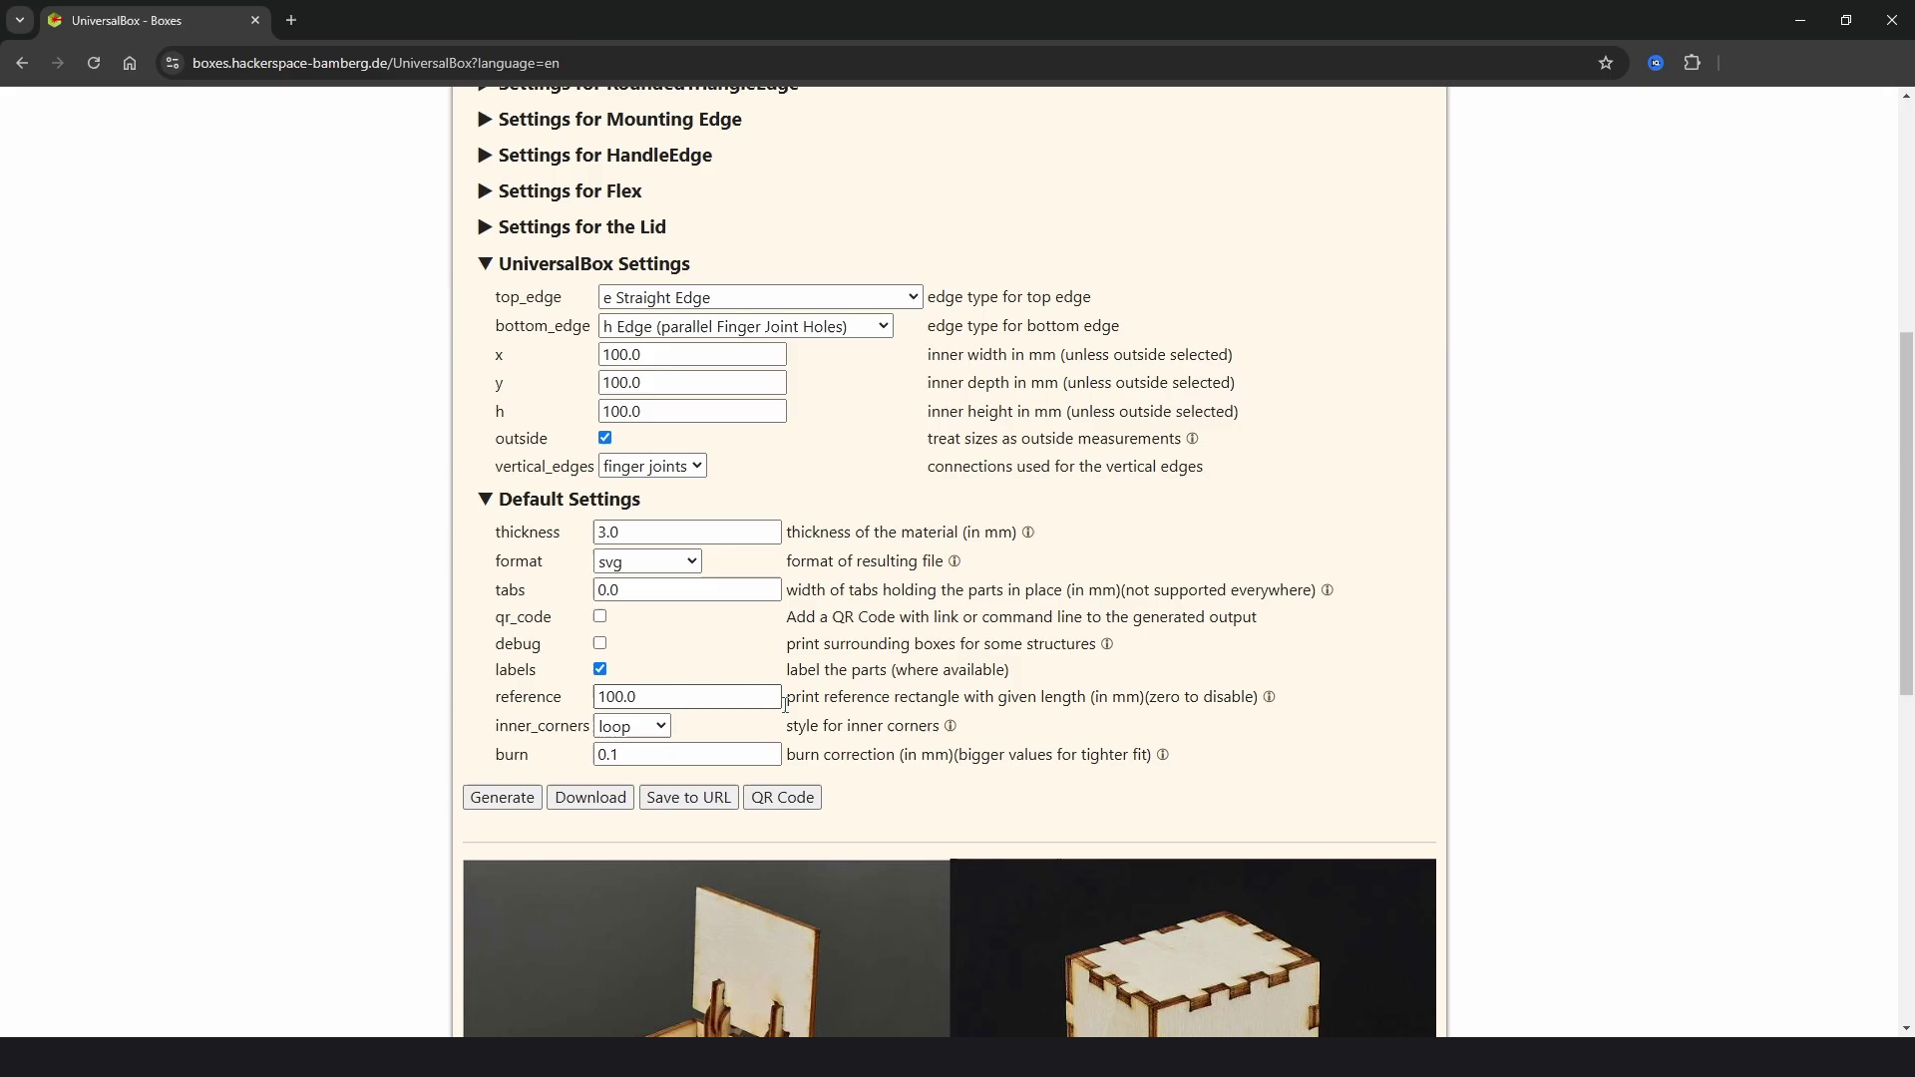
scroll(612, 402, up, 4)
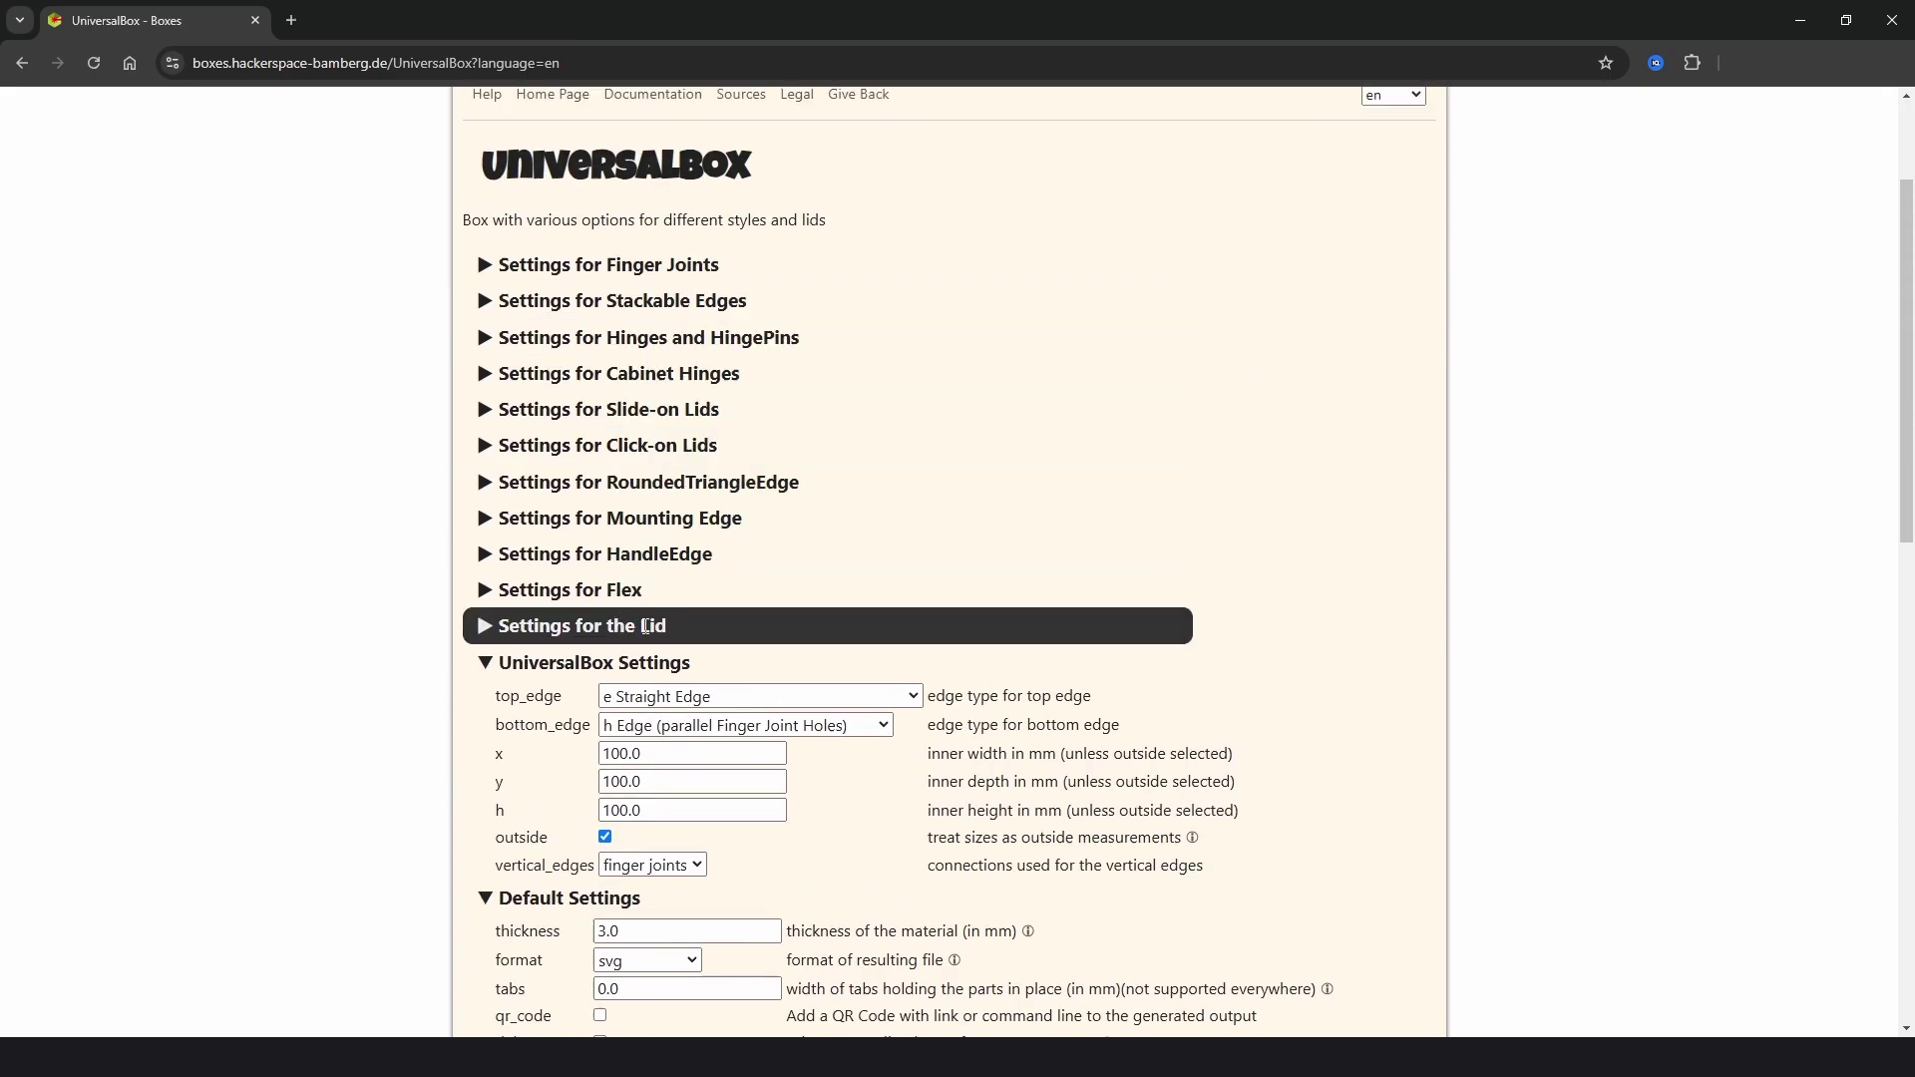
Expand the lid settings and set the lid style to chest.
click(484, 626)
scroll(748, 599, down, 2)
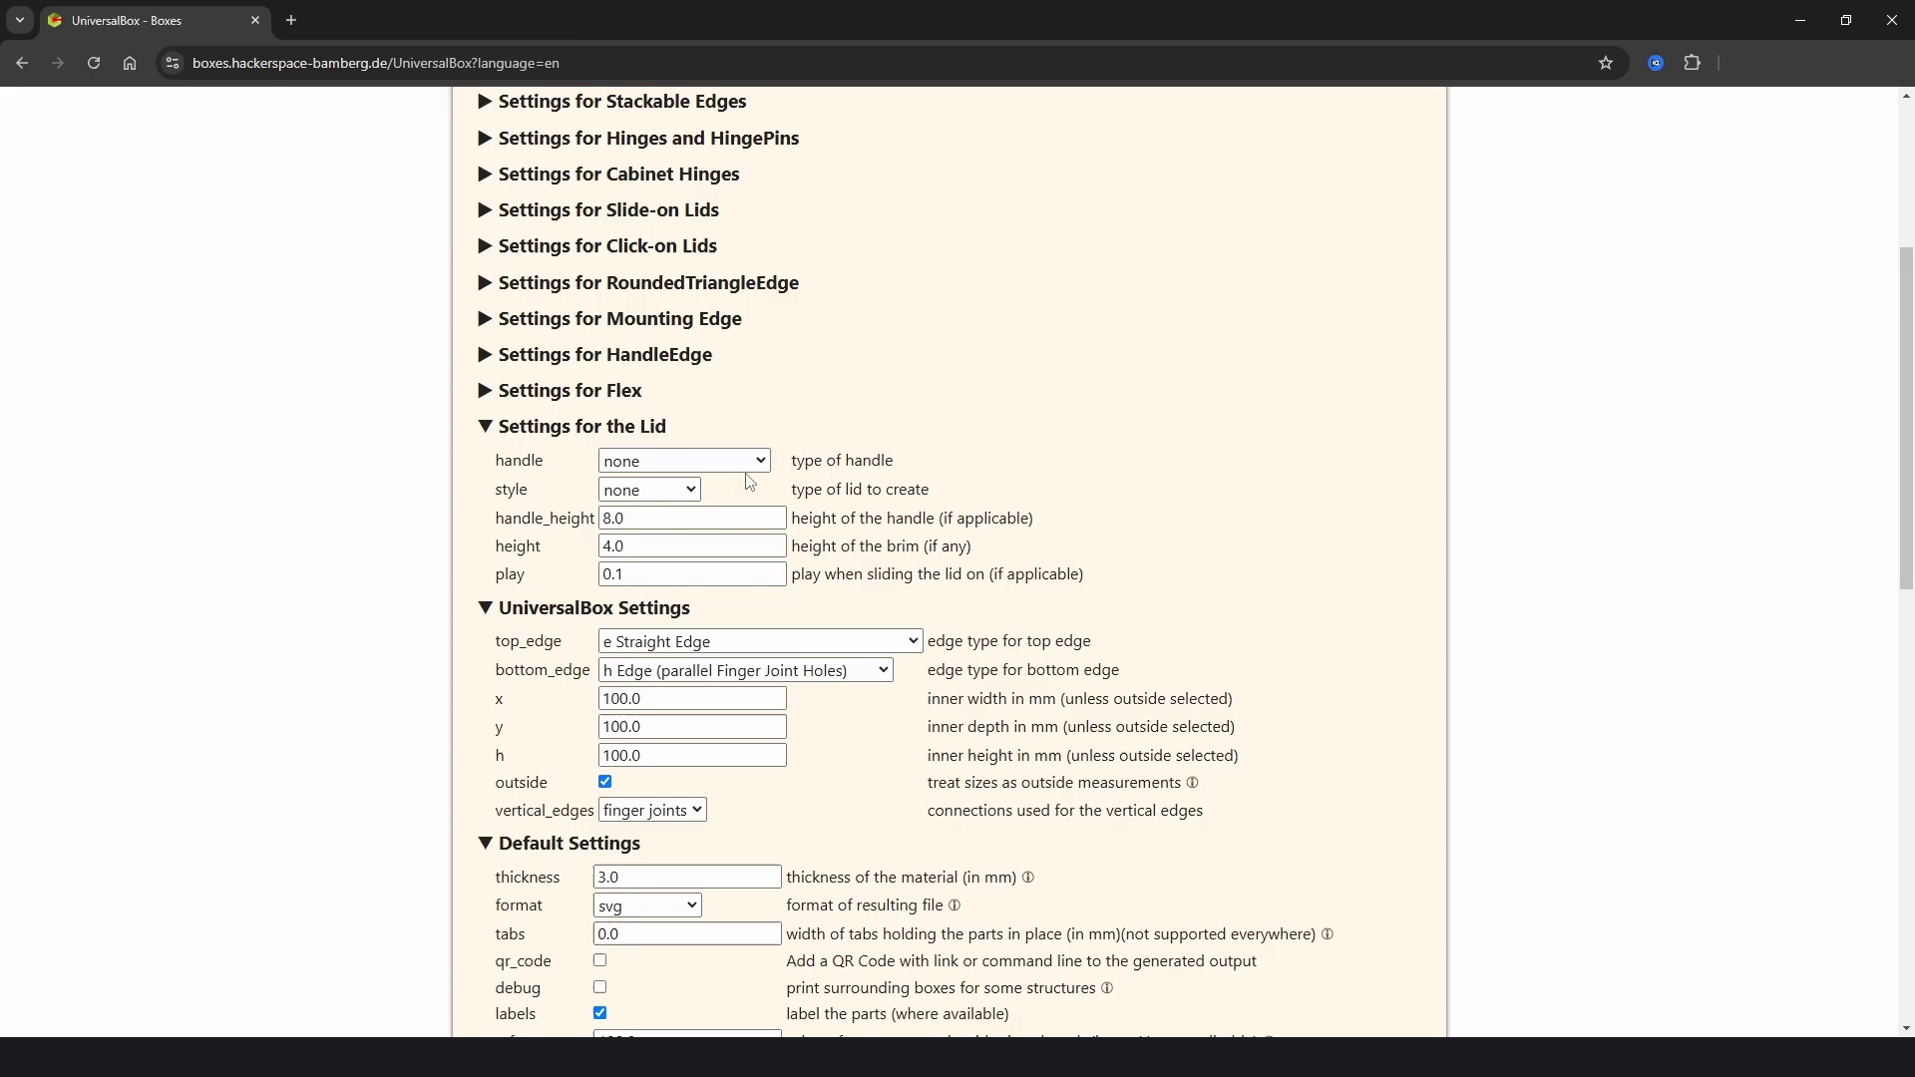
click(647, 495)
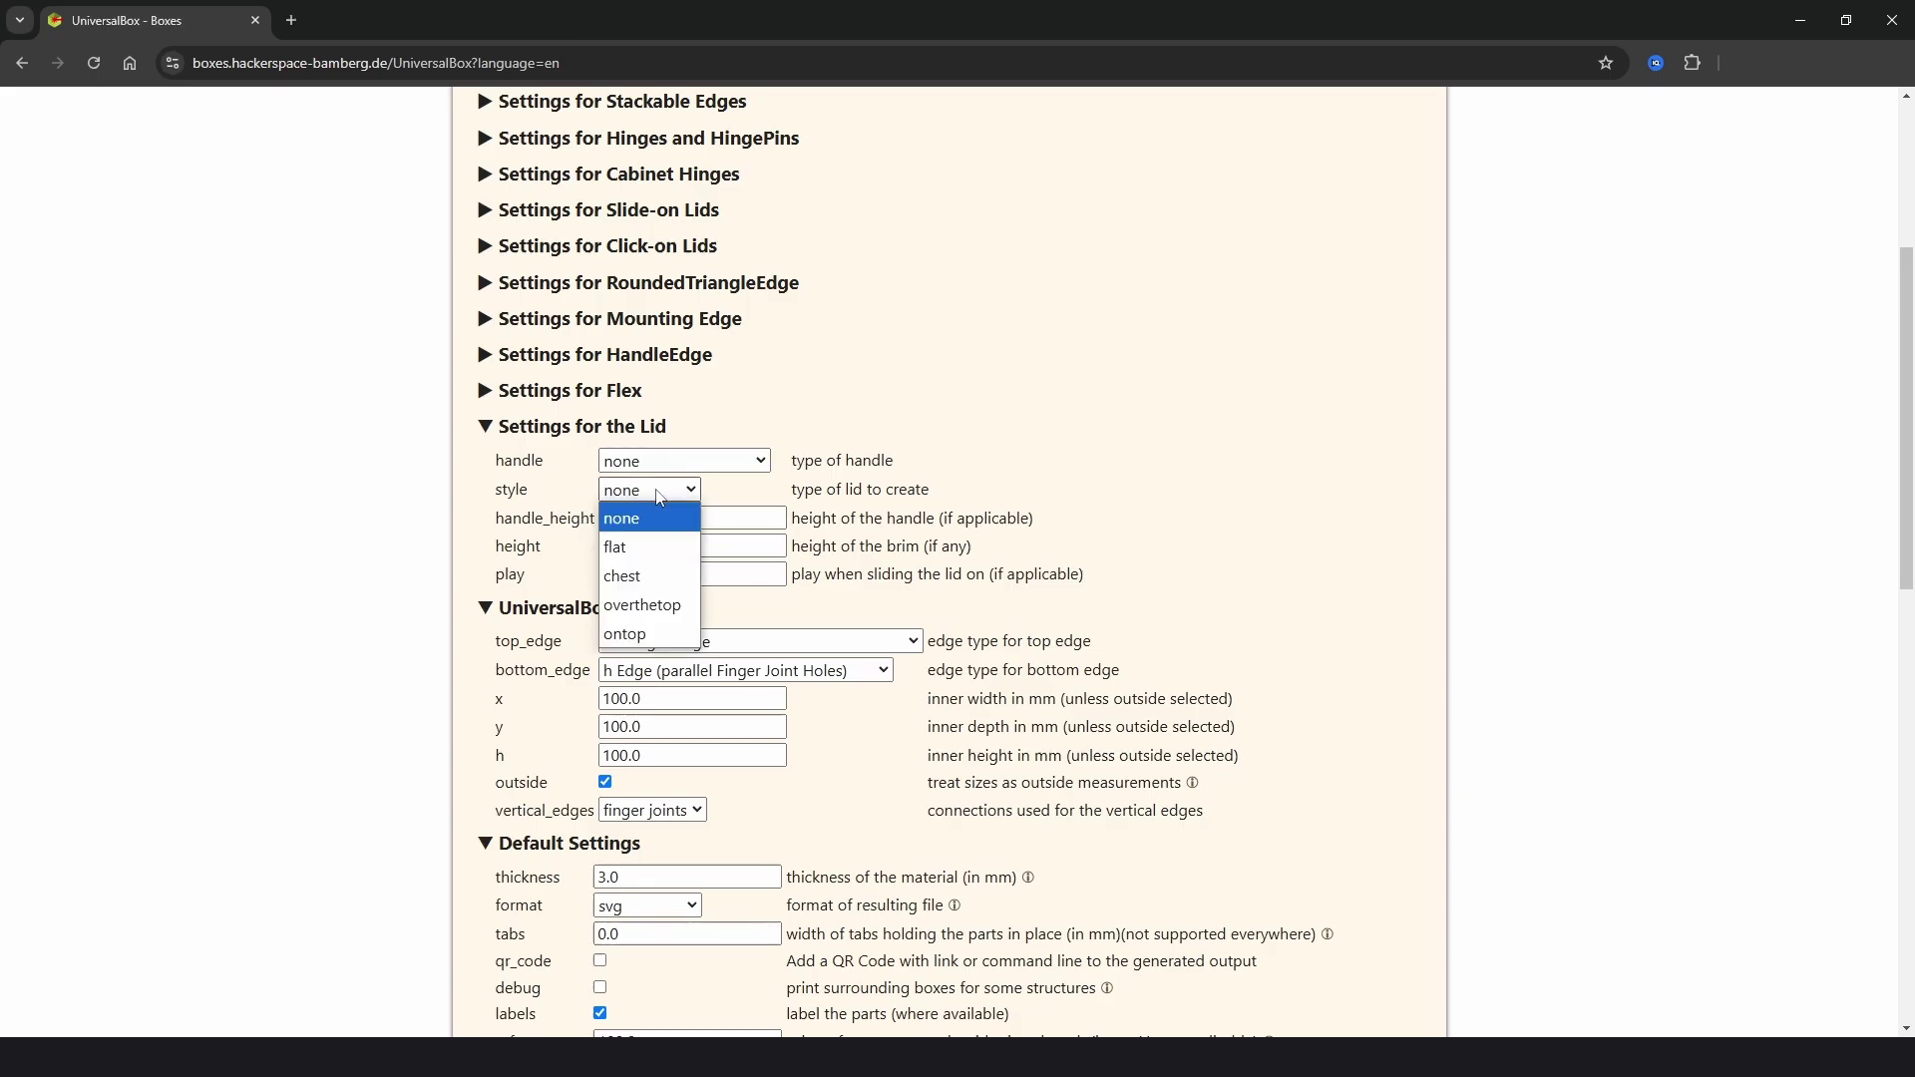
click(655, 577)
scroll(672, 675, down, 3)
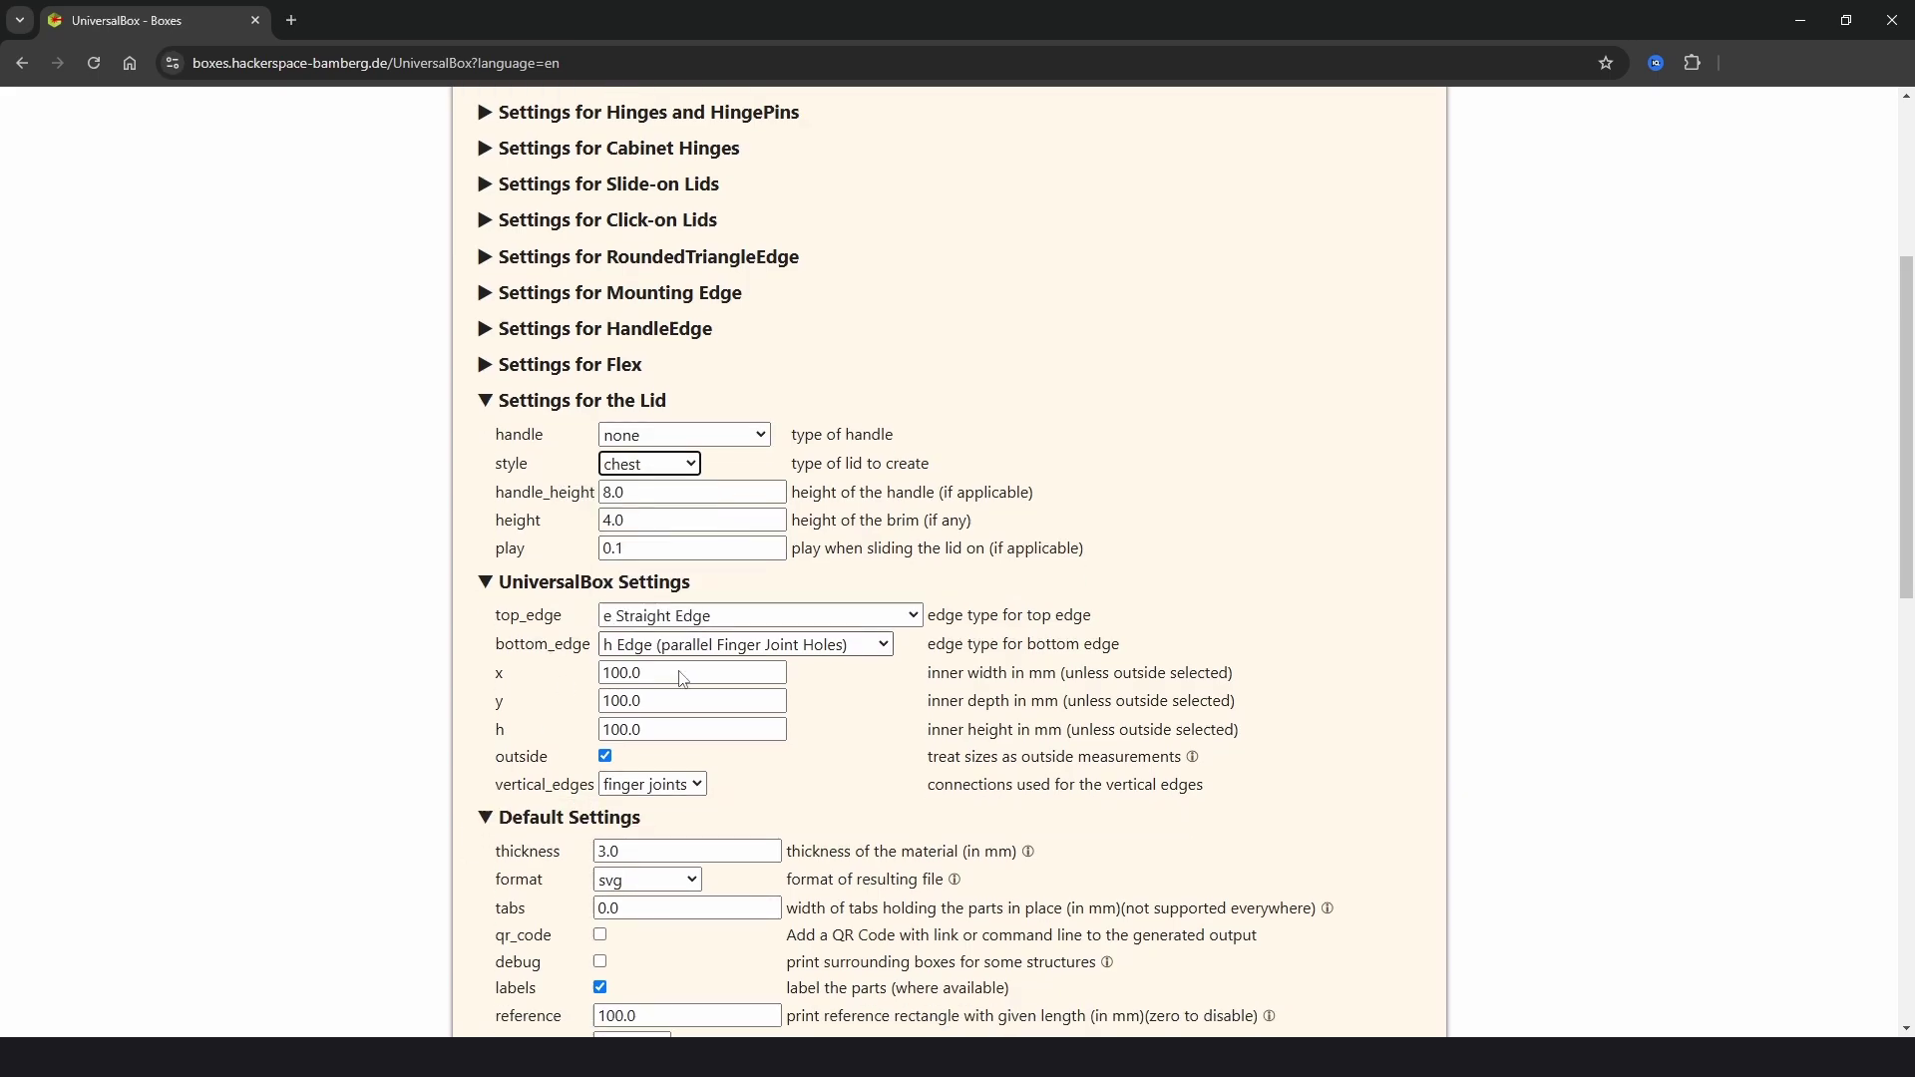
Generate the chest-lid UniversalBox template.
click(516, 851)
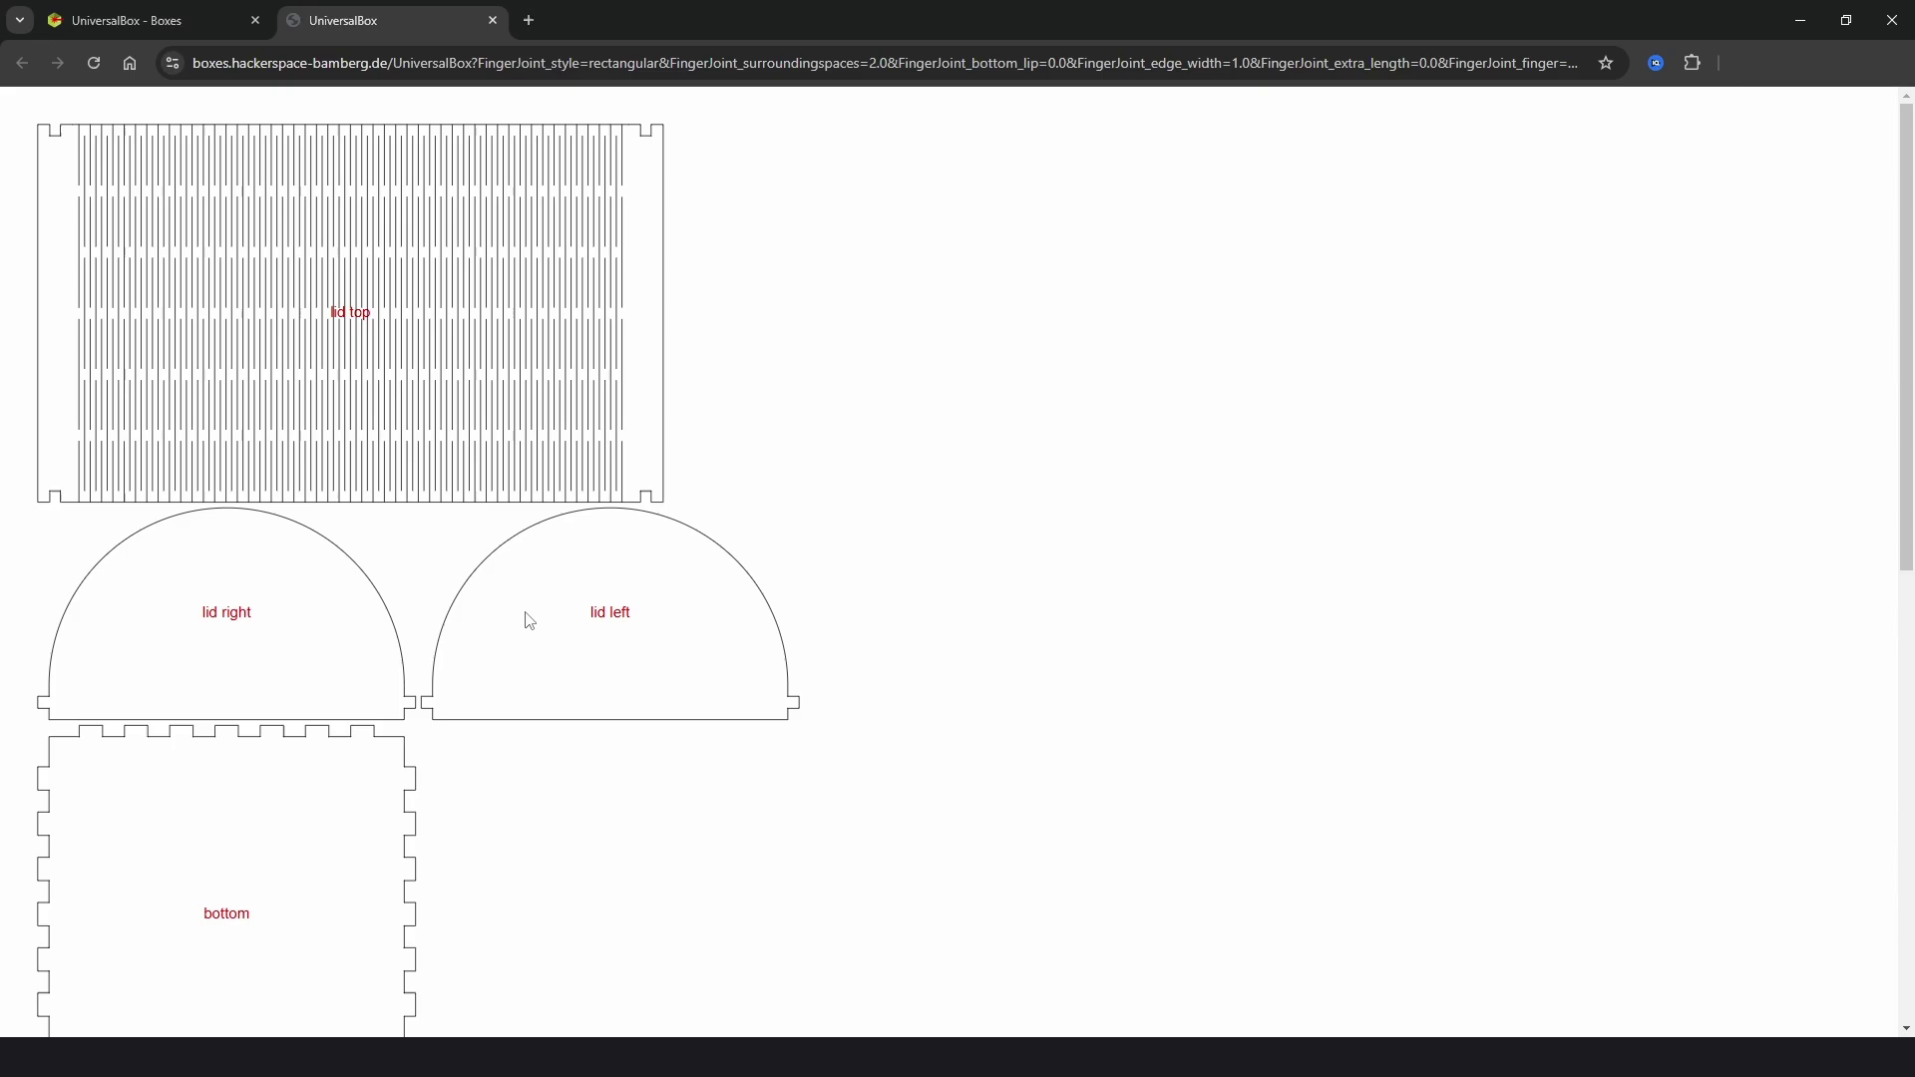
scroll(898, 522, down, 9)
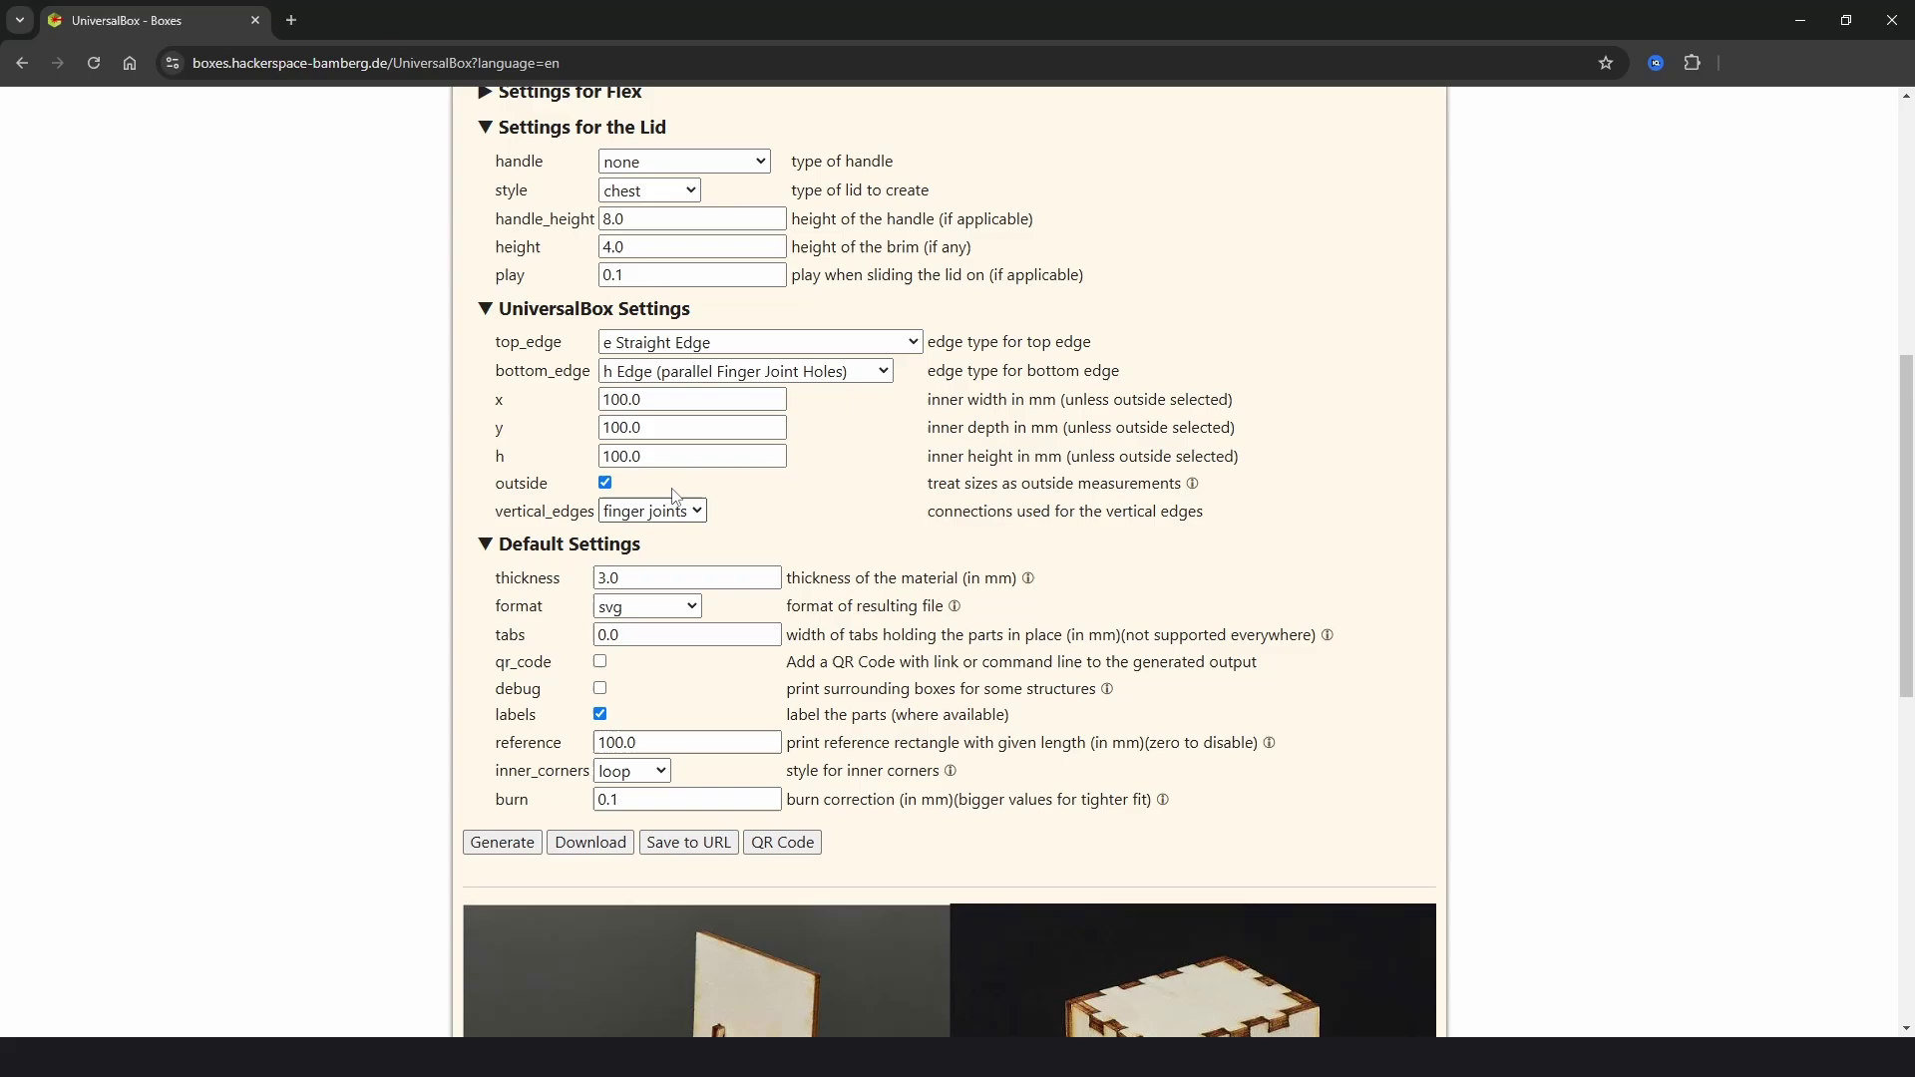
scroll(665, 397, up, 2)
Switch the lid style to flat and return to the box gallery.
click(665, 397)
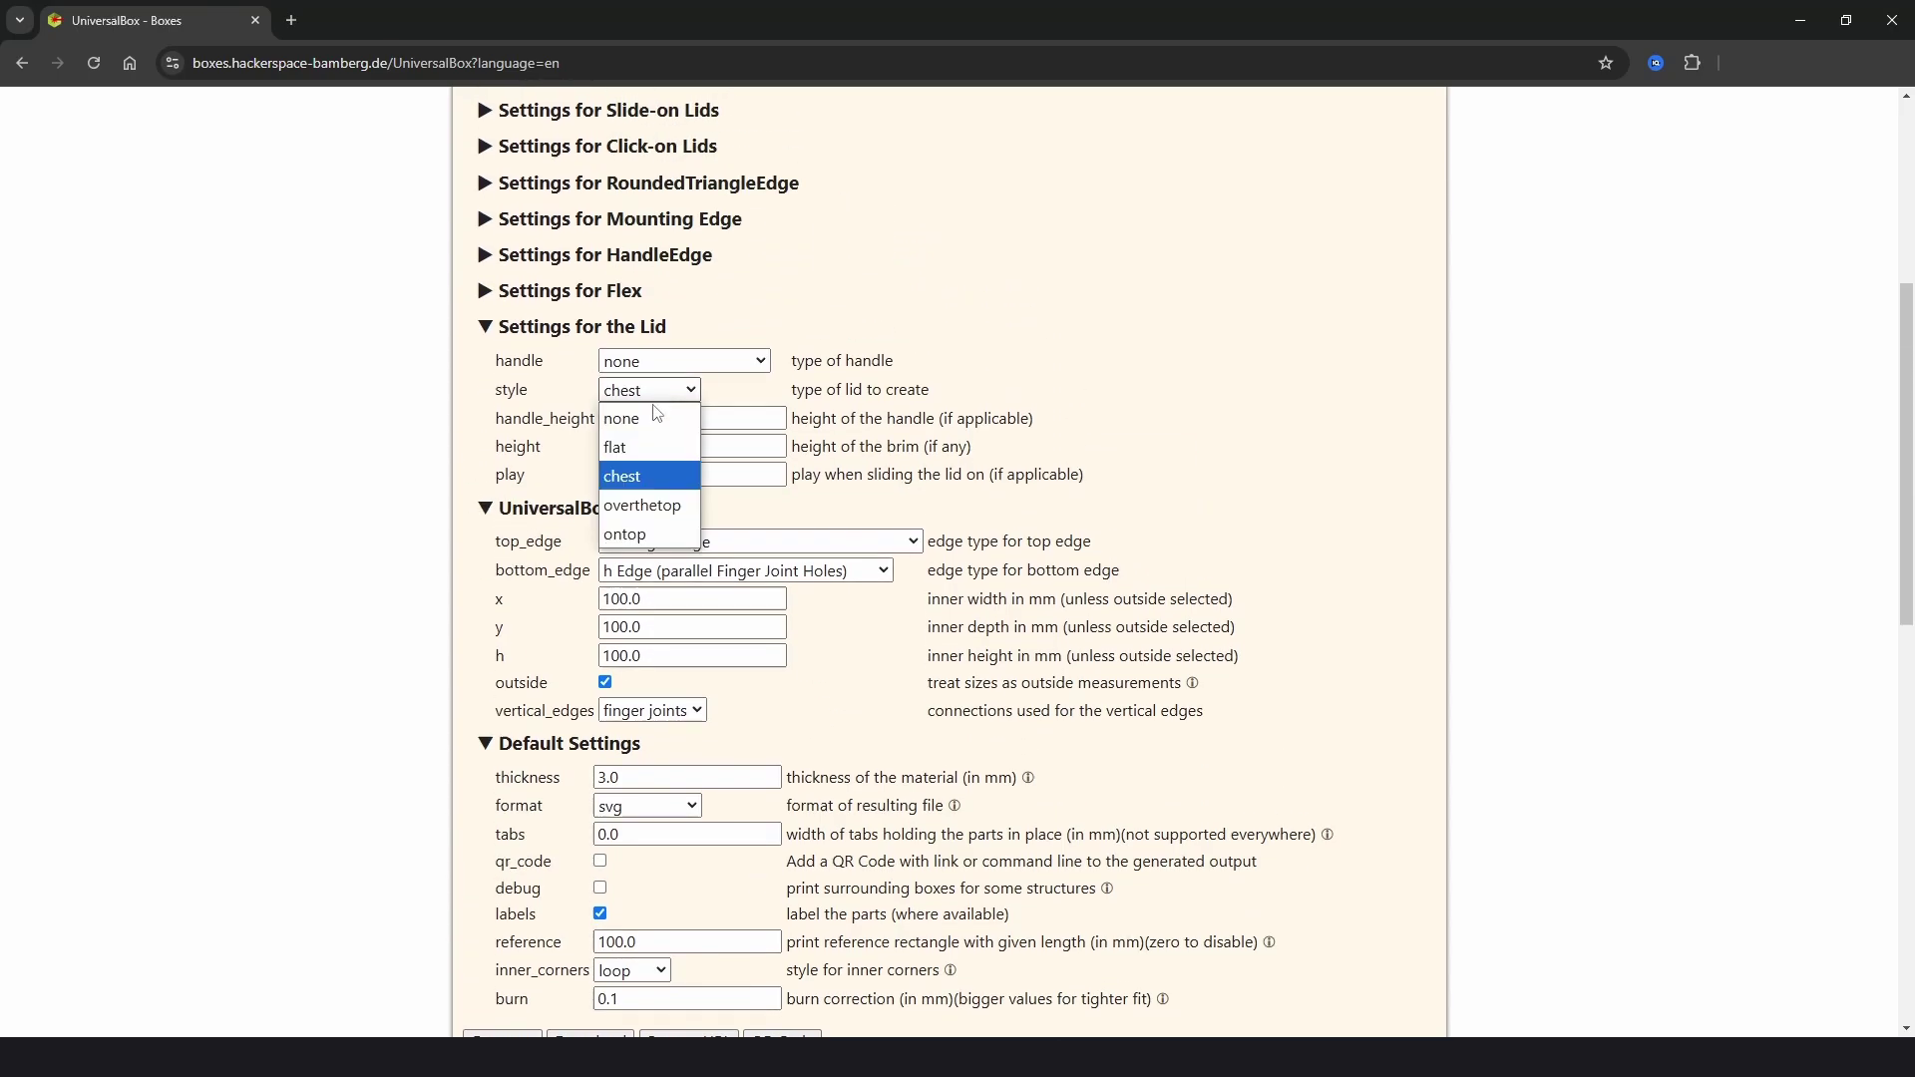
click(639, 419)
click(663, 397)
click(628, 447)
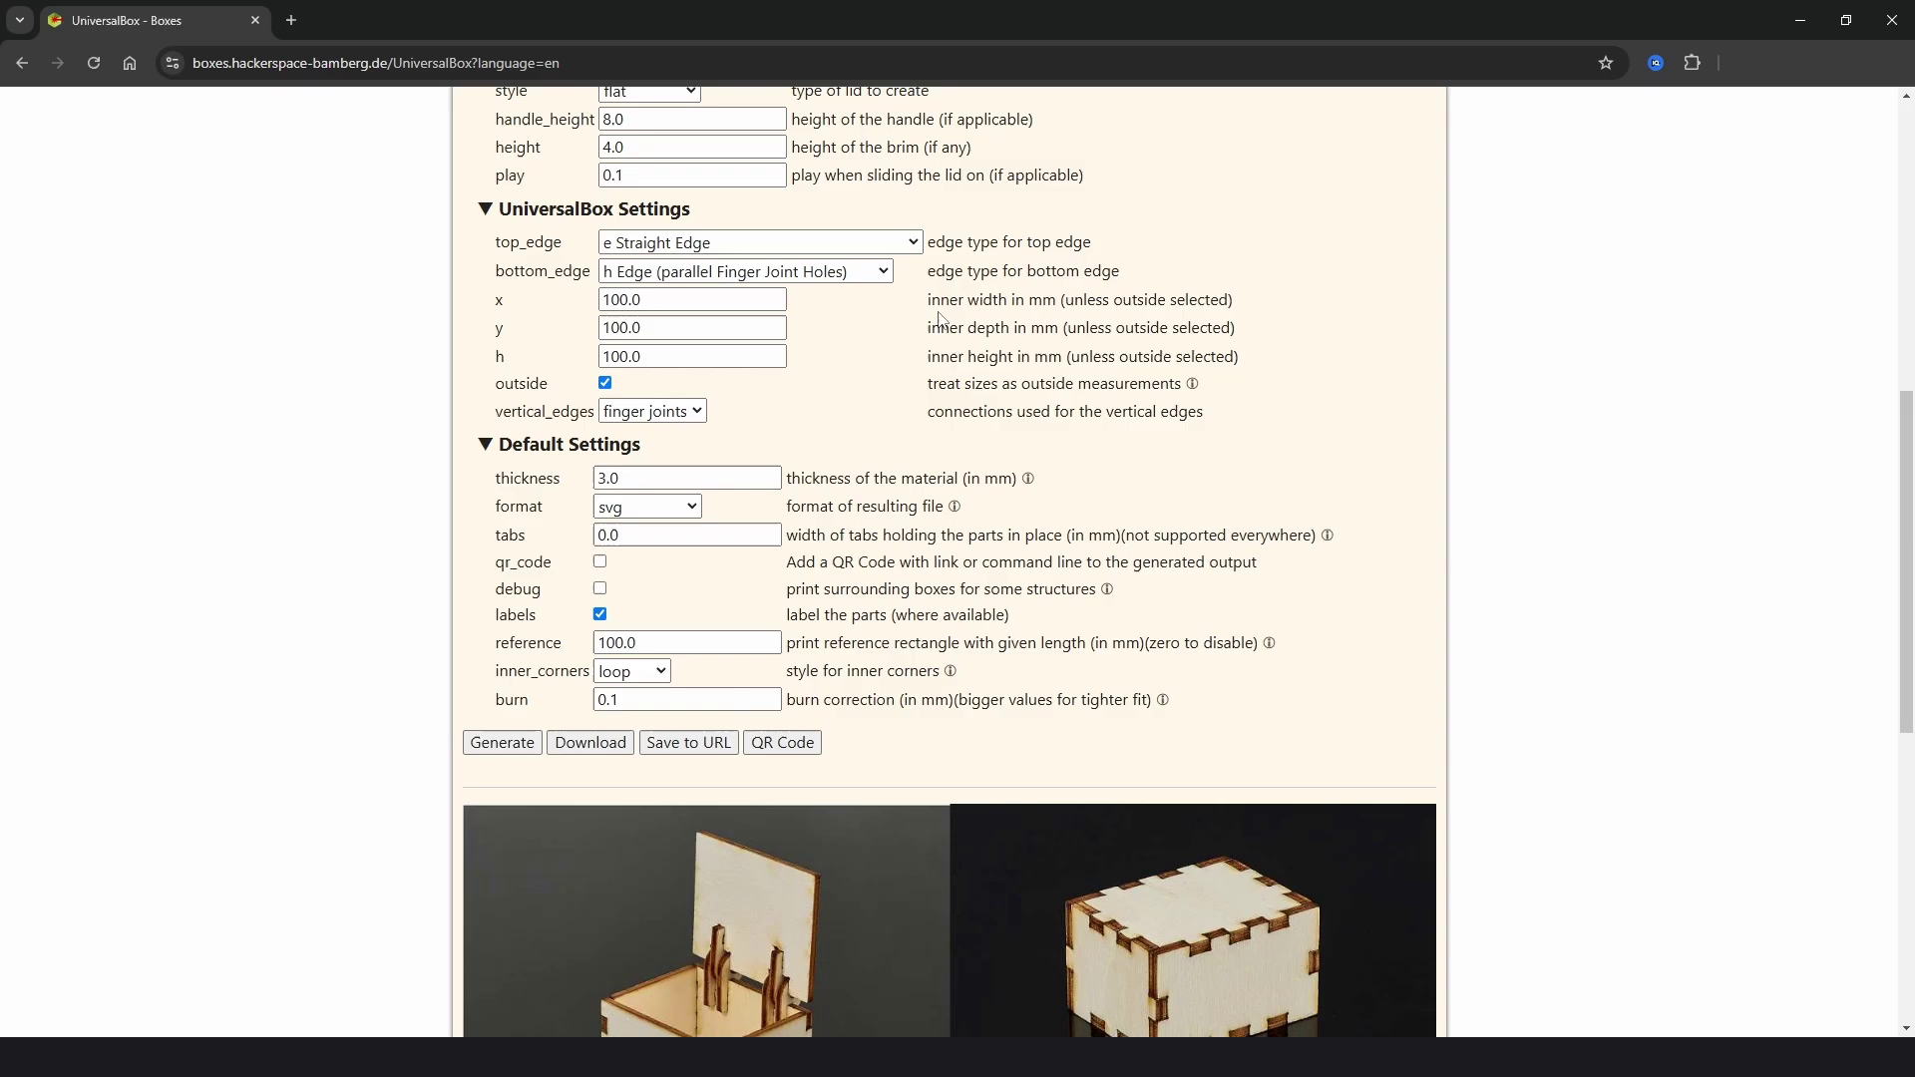
scroll(938, 319, up, 4)
key(alt+Left)
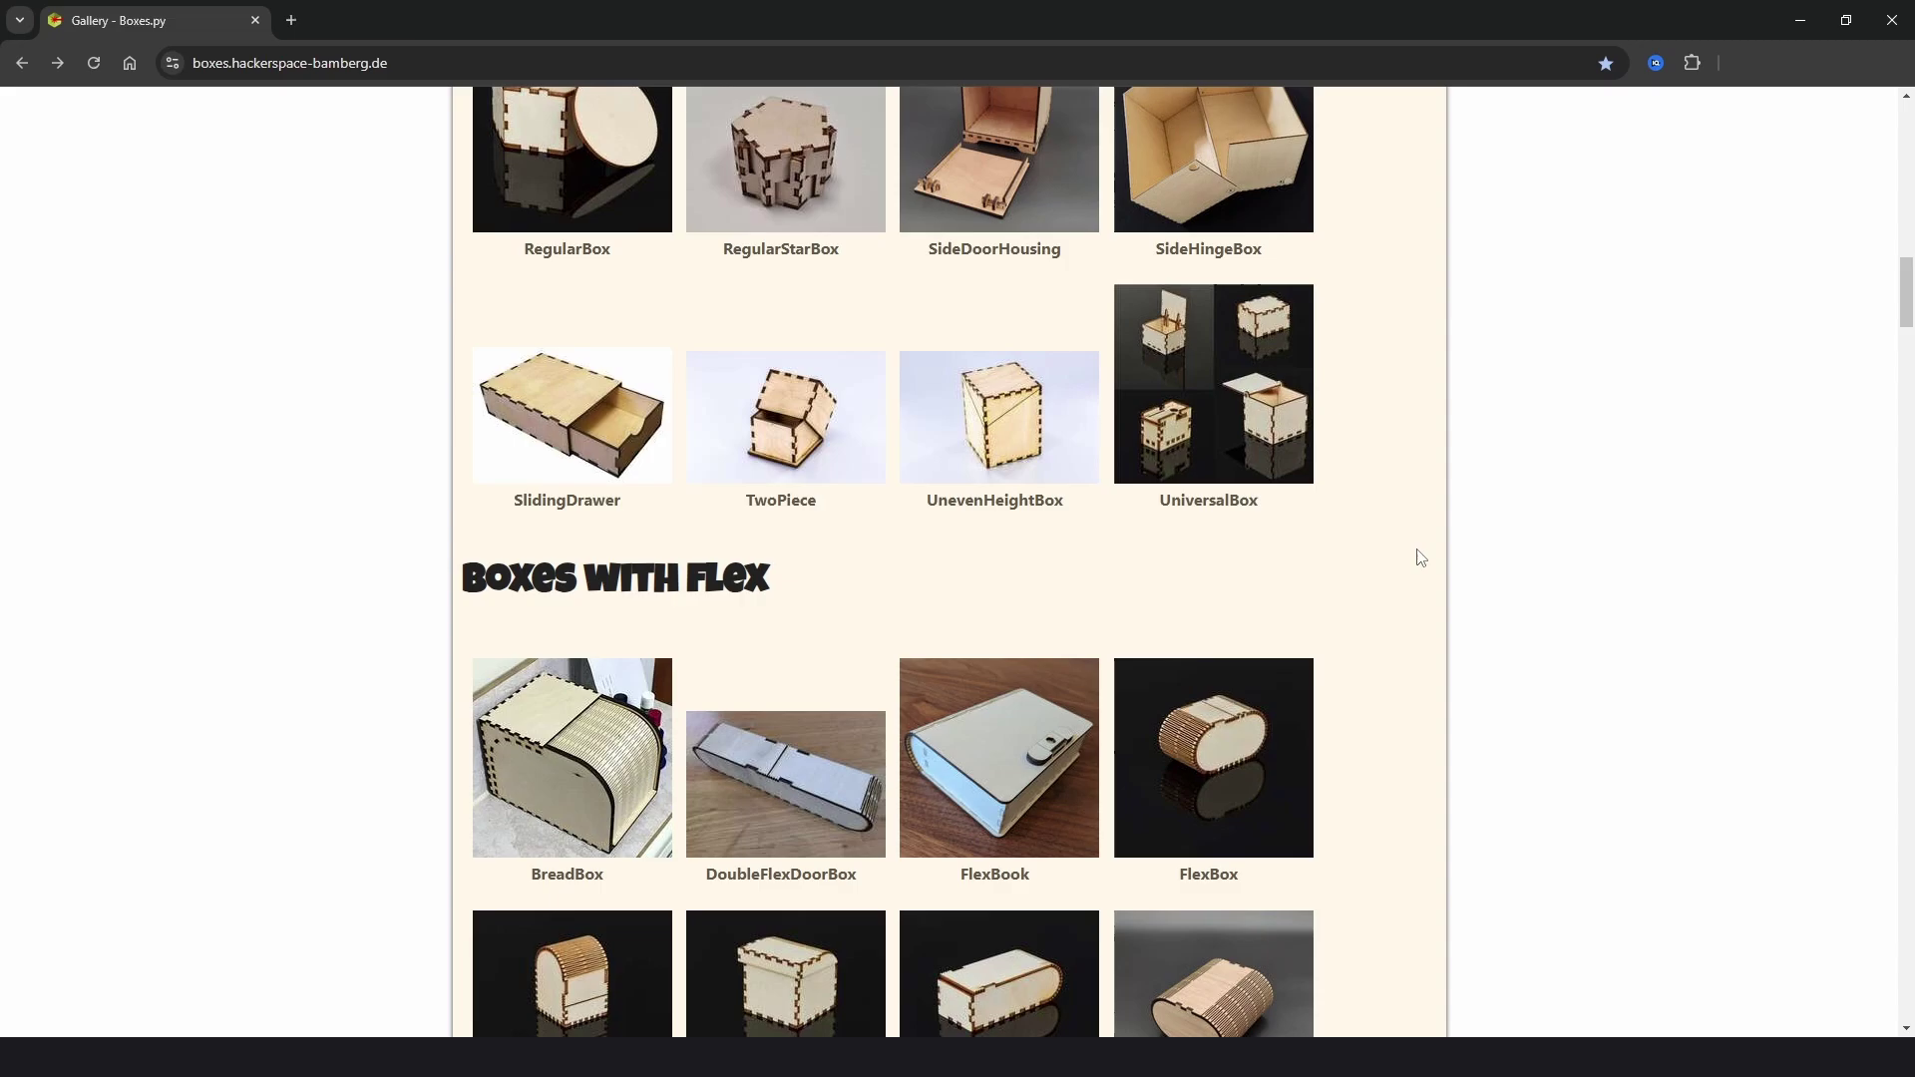
scroll(1104, 373, down, 5)
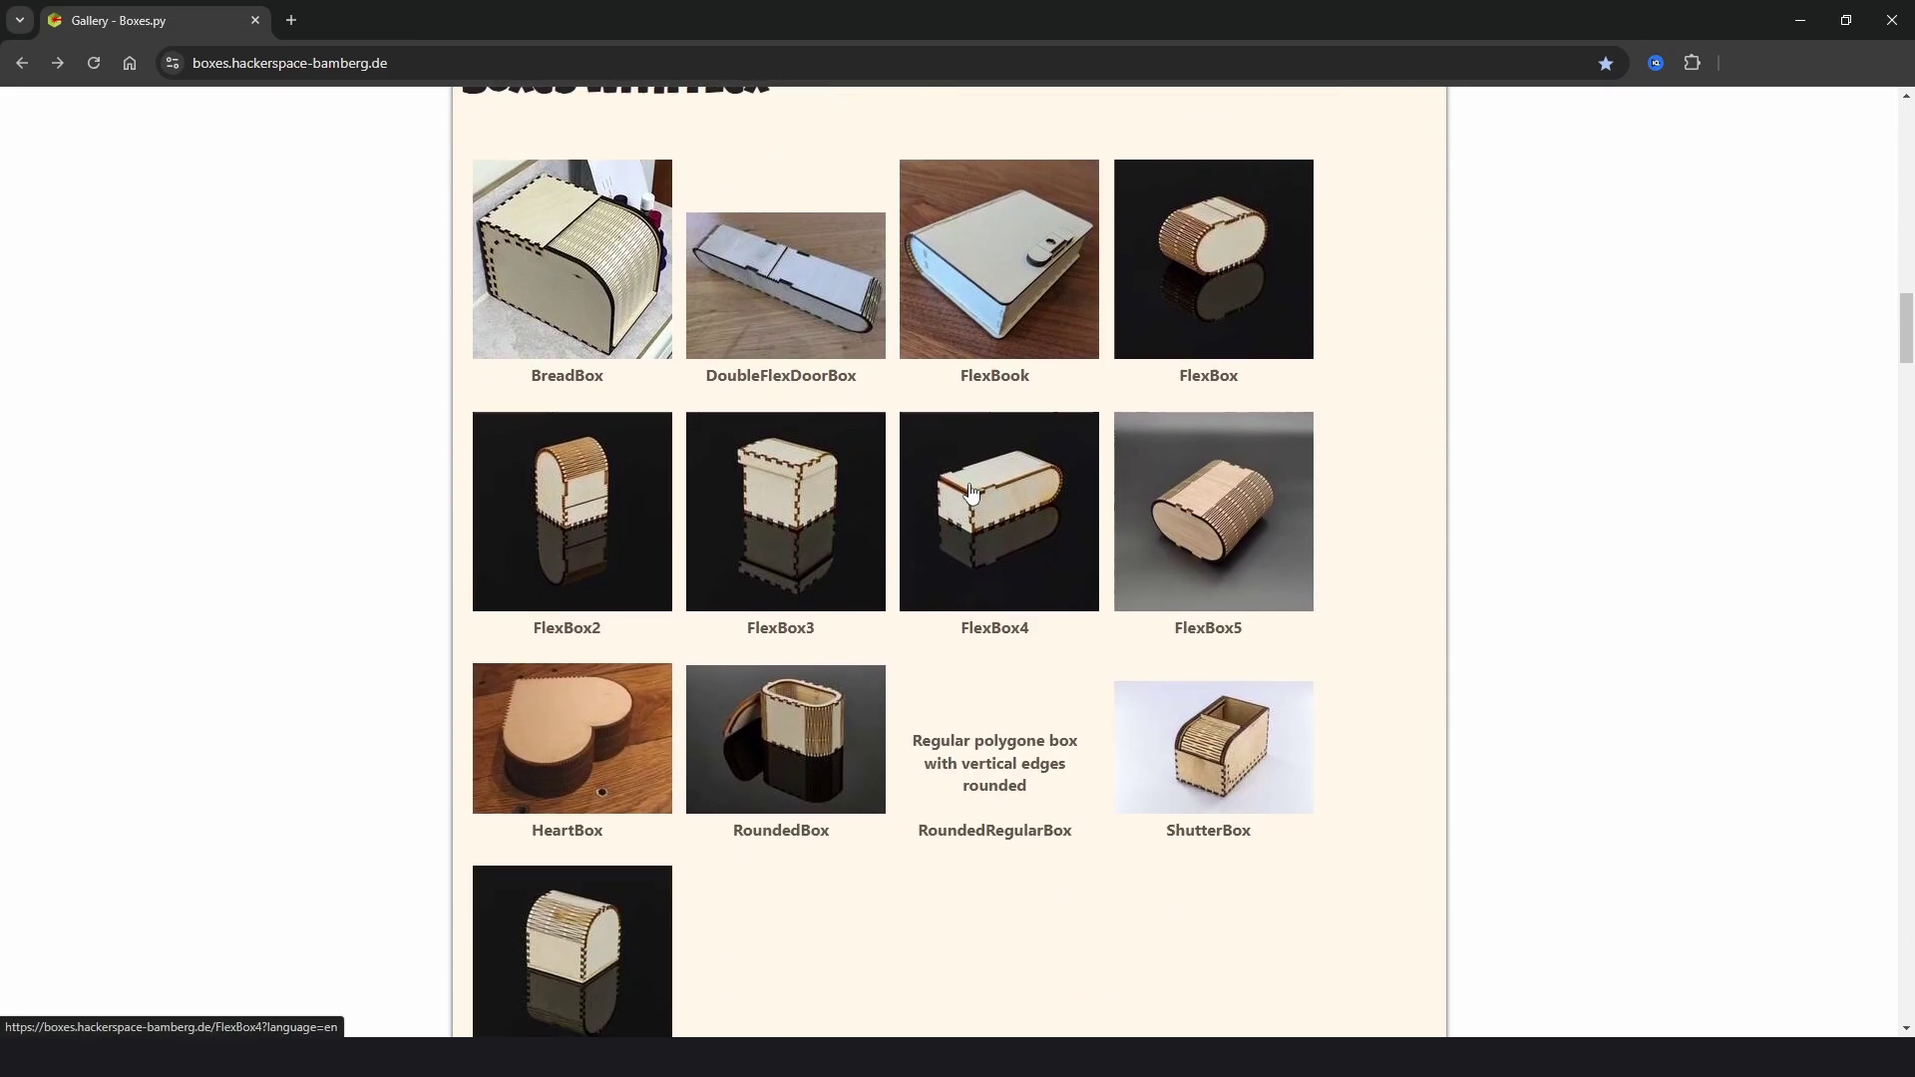
scroll(1002, 566, down, 3)
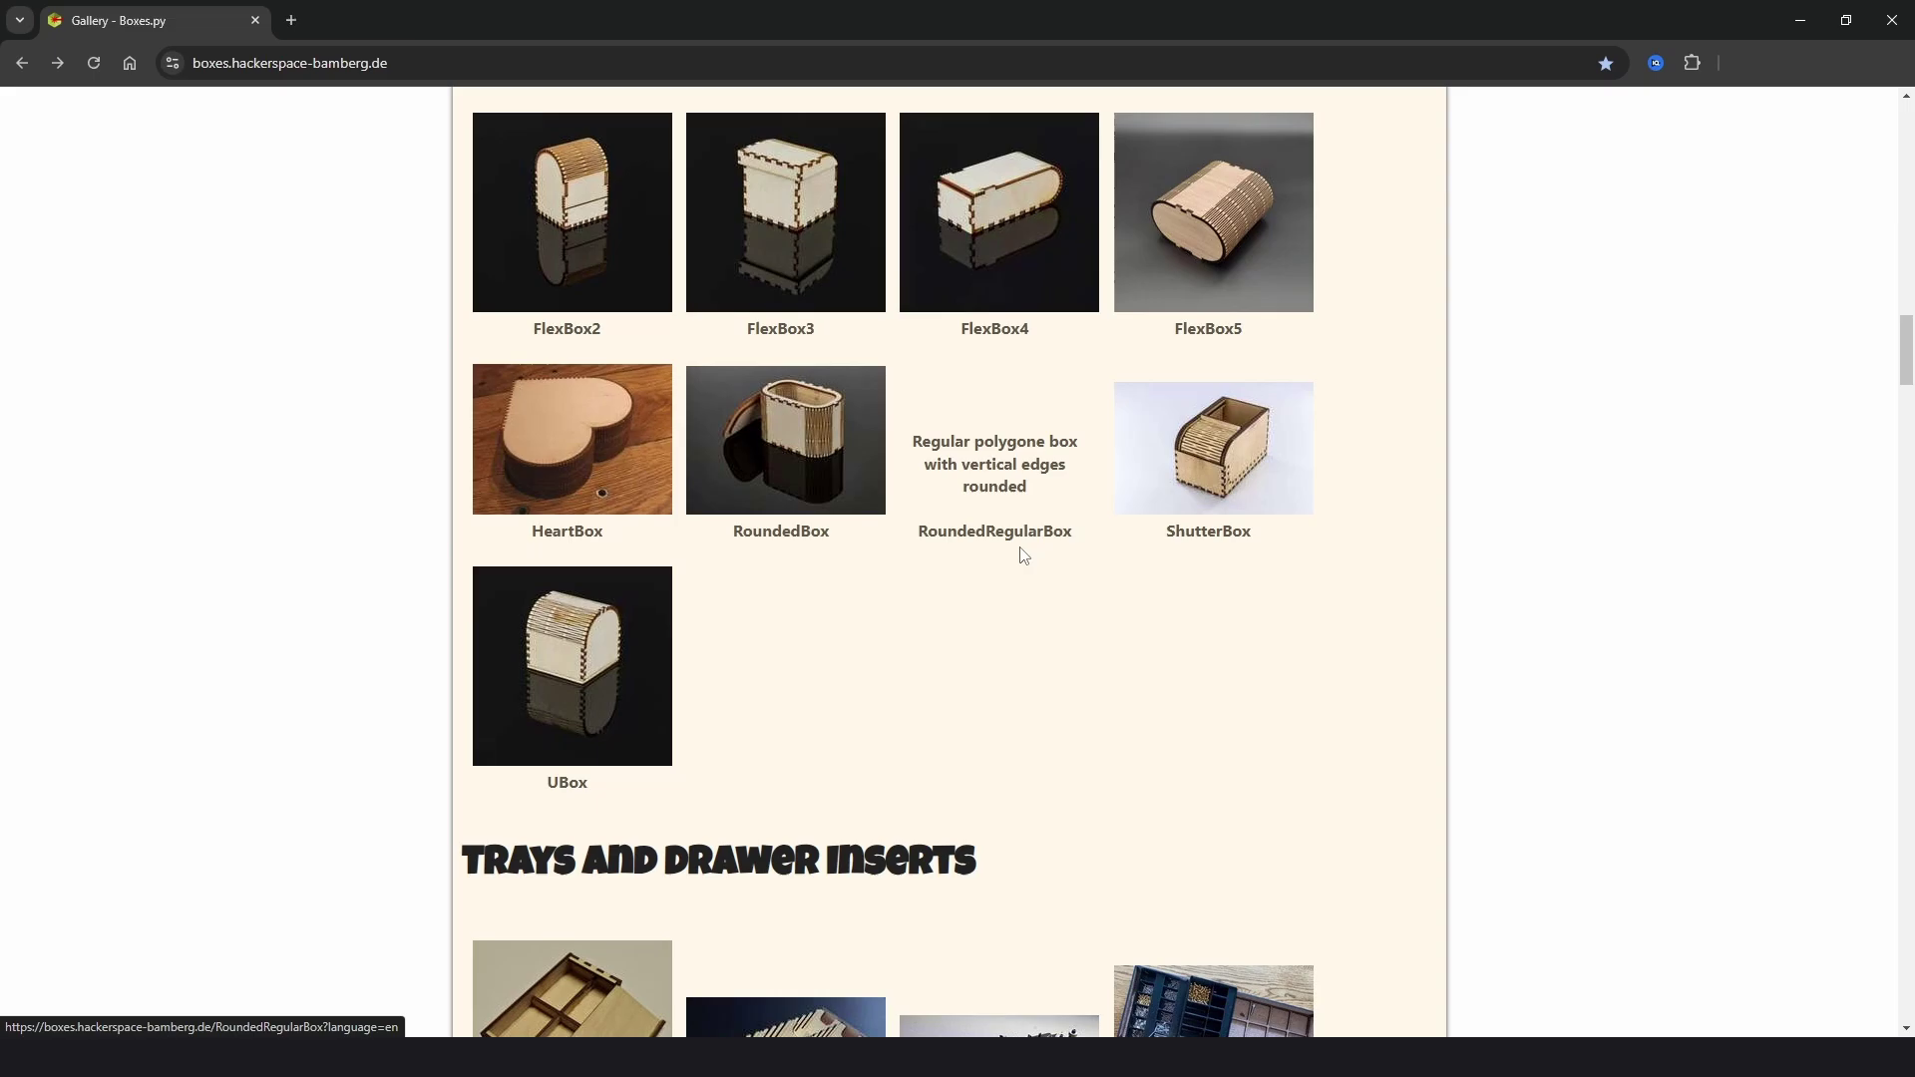
scroll(956, 632, down, 12)
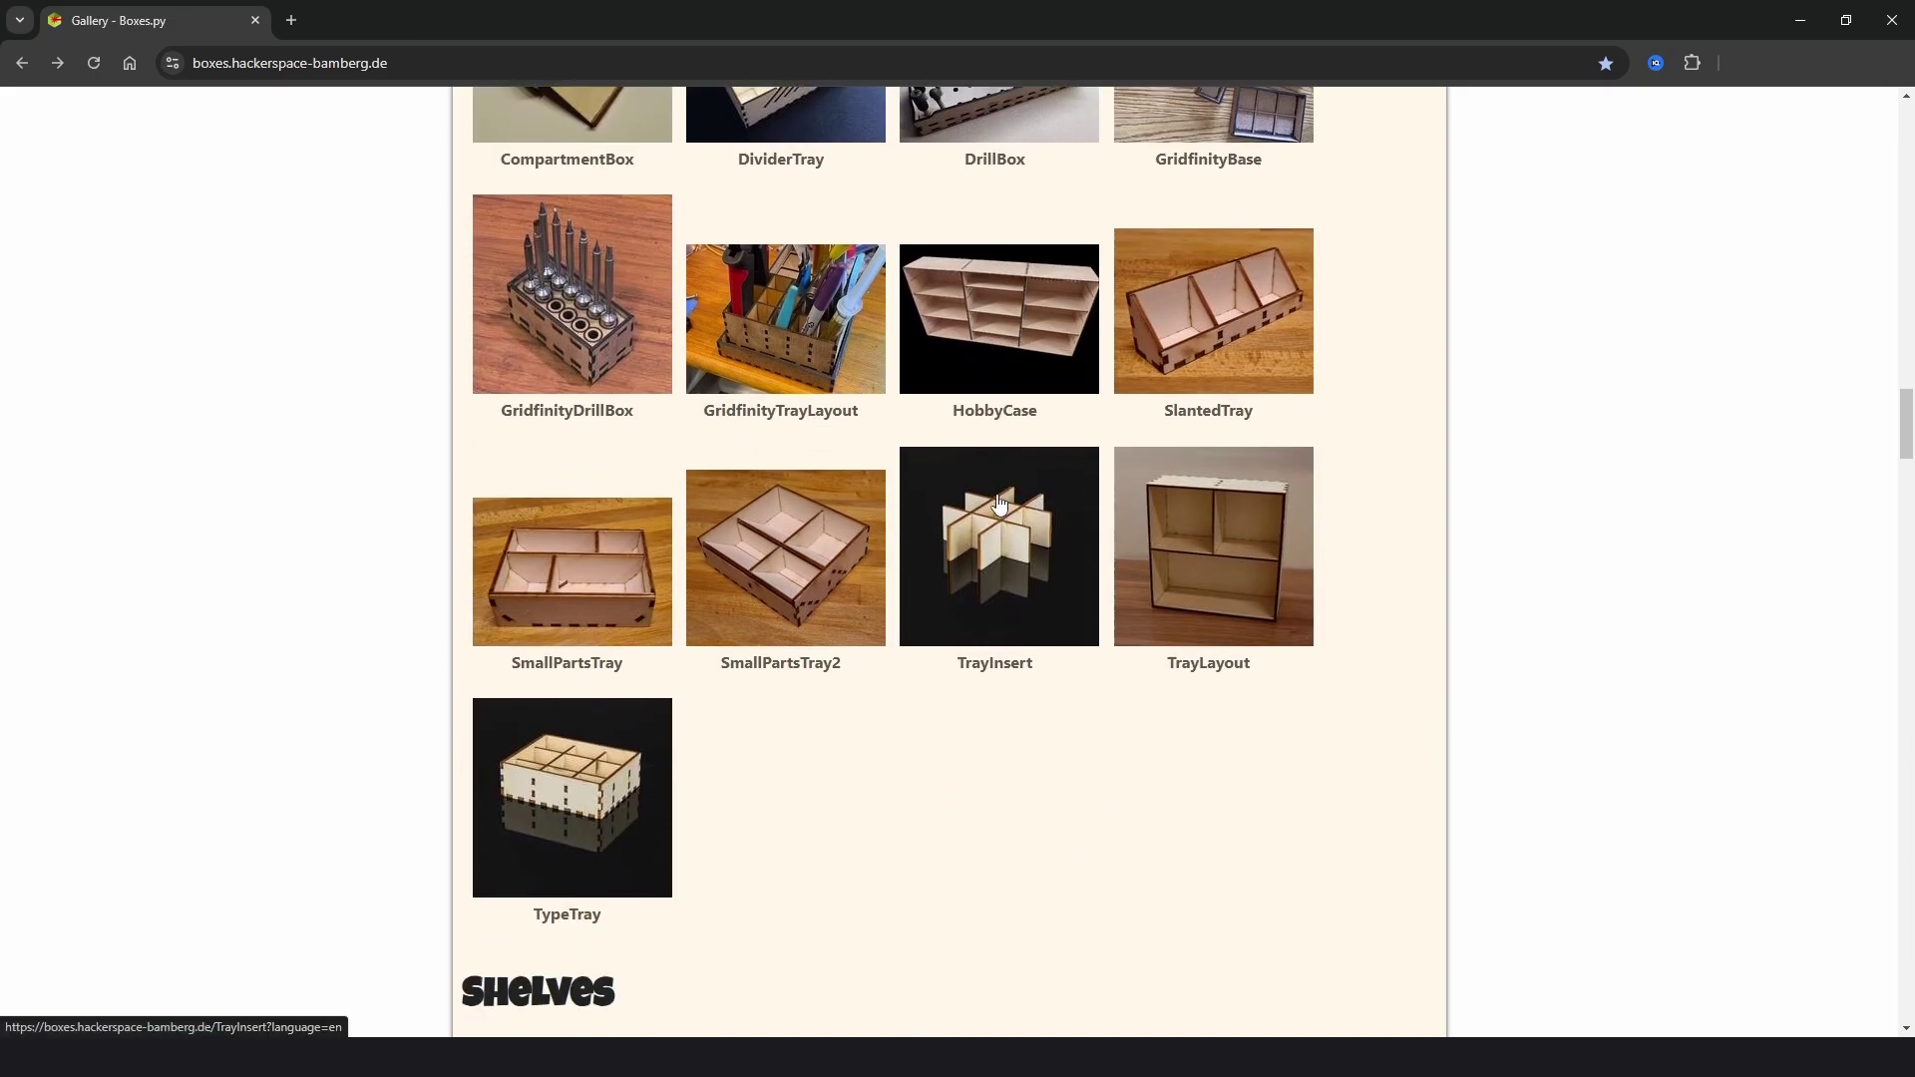
scroll(968, 507, down, 12)
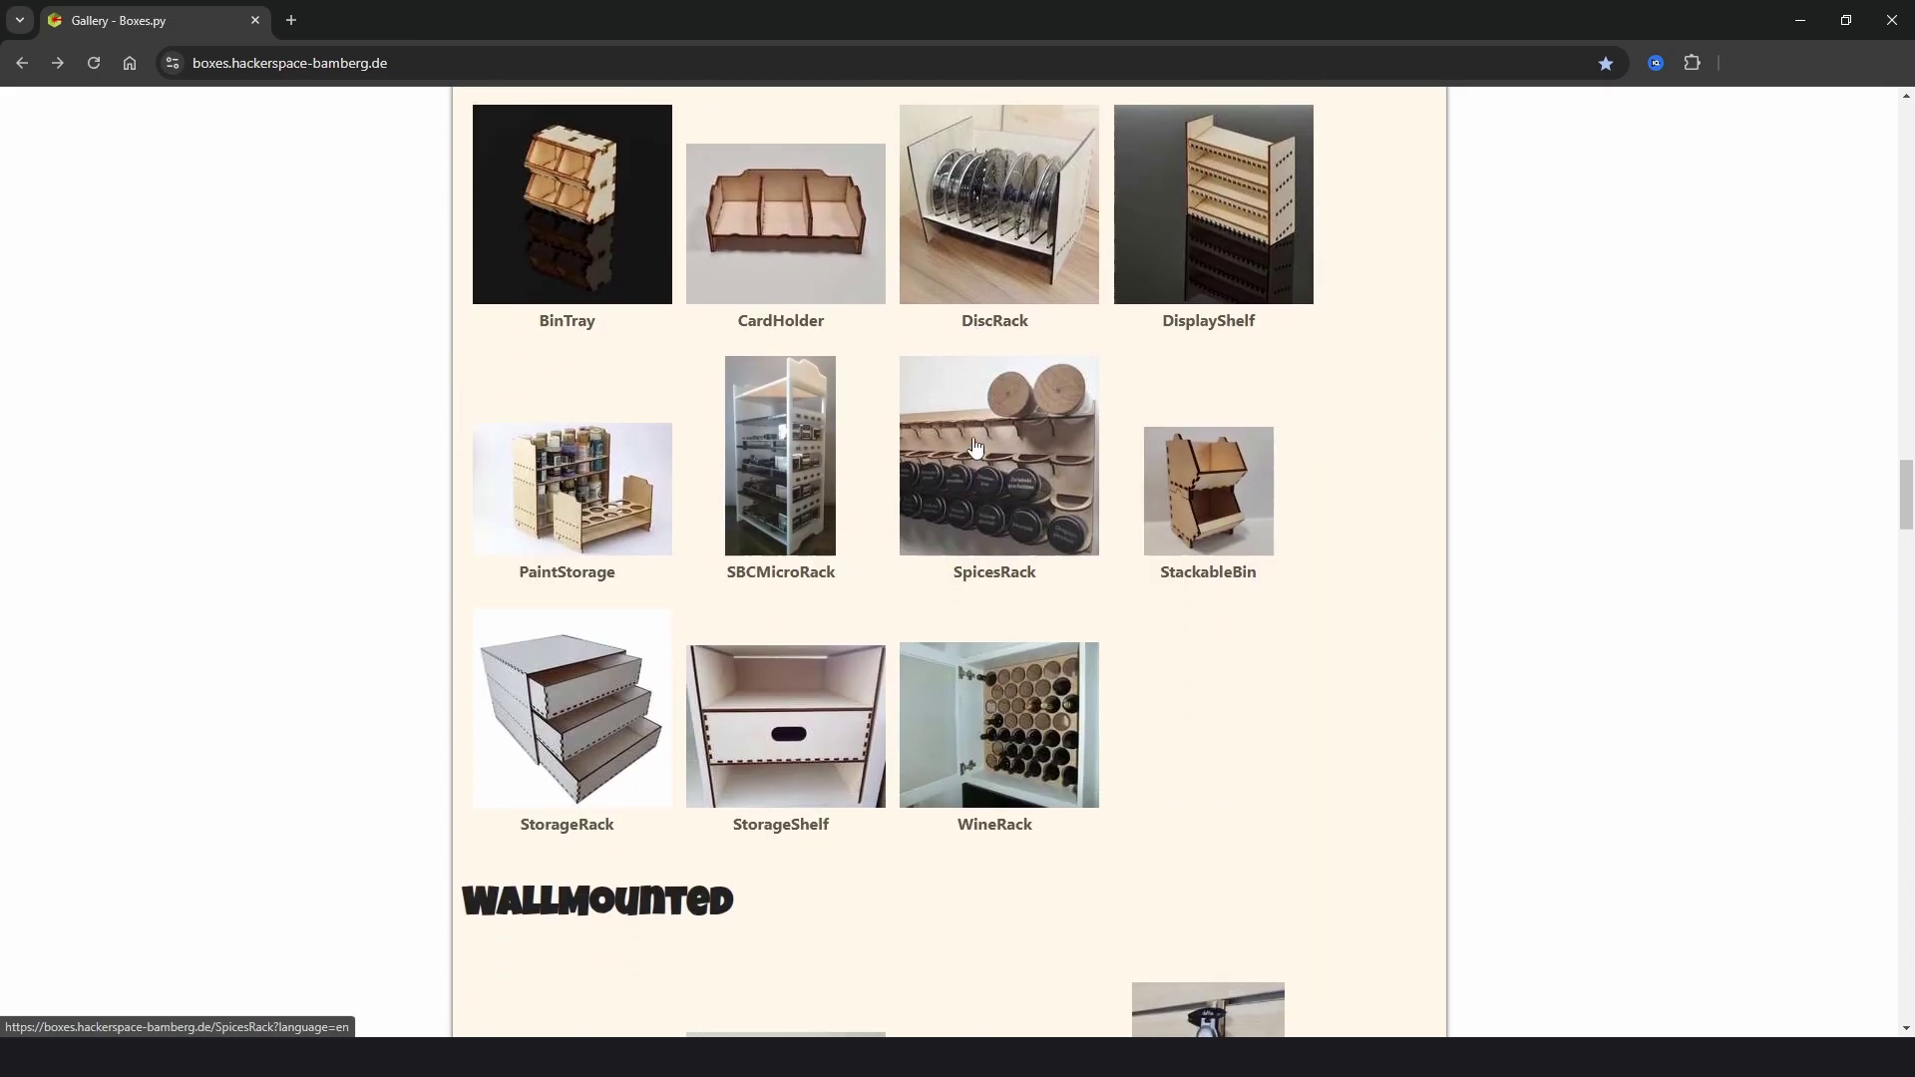